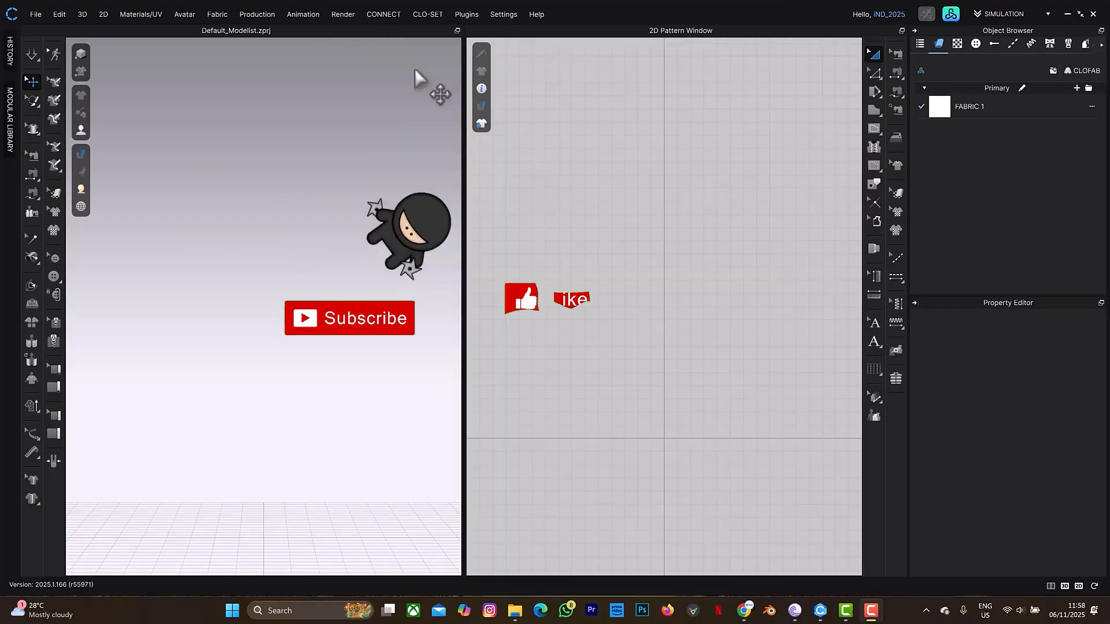
Load the MV2_Mannequin.avt male avatar from the library's Male avatar folder
{"action": "mouse_move", "coordinate": [318, 351]}
{"action": "right_mouse_down"}
{"action": "mouse_move", "coordinate": [372, 357]}
{"action": "mouse_move", "coordinate": [313, 354]}
{"action": "right_mouse_up"}
{"action": "right_click_drag", "start_coordinate": [734, 455], "coordinate": [731, 347]}
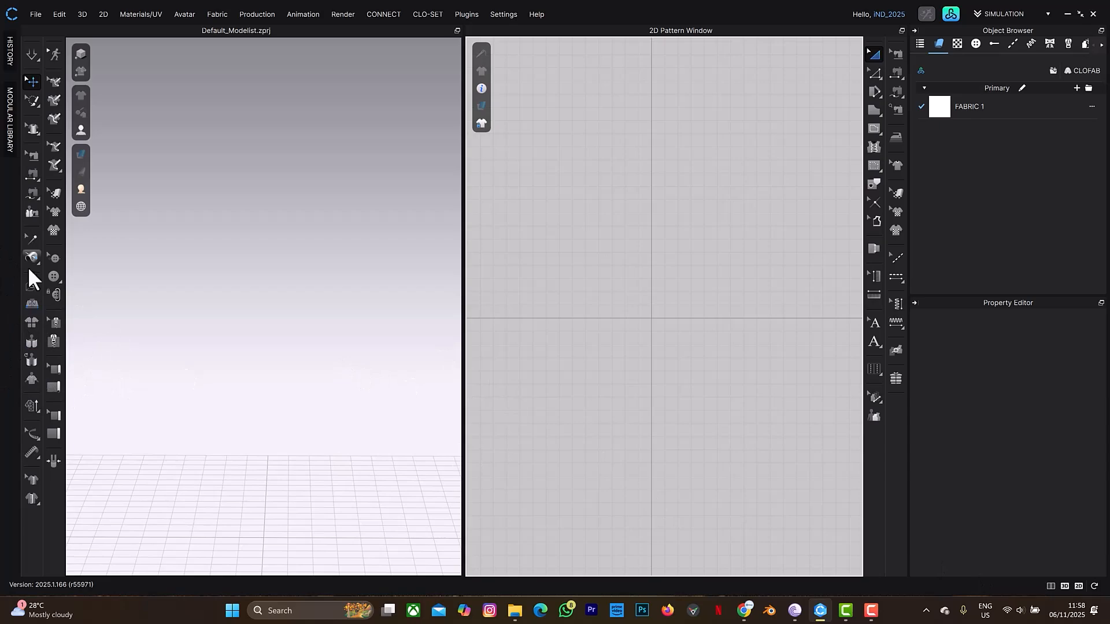
{"action": "left_click", "coordinate": [951, 12]}
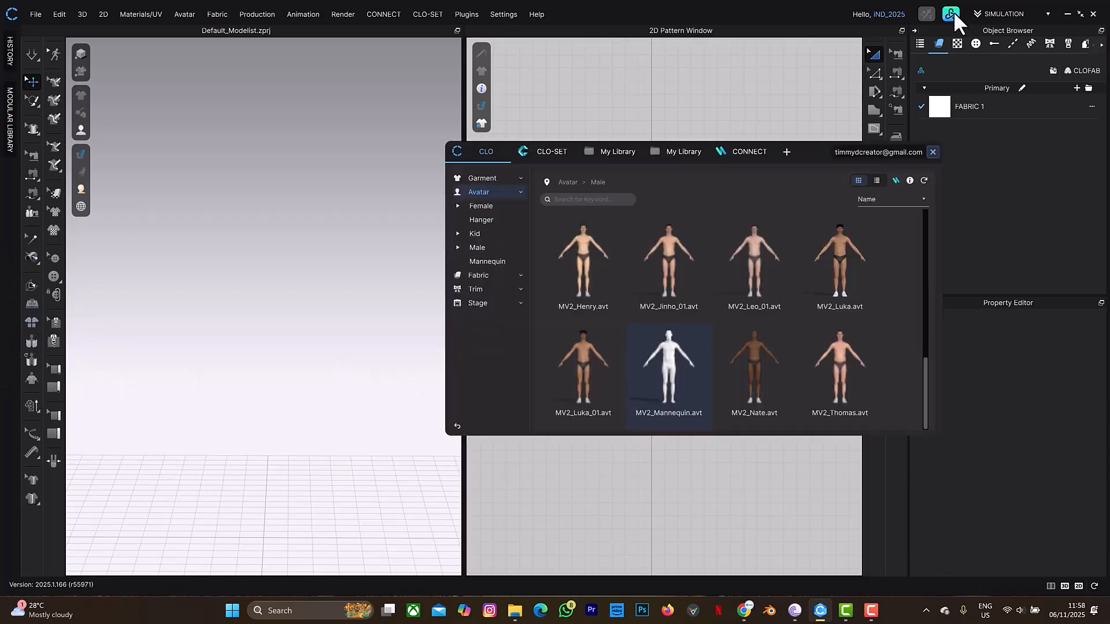
{"action": "left_click", "coordinate": [484, 189]}
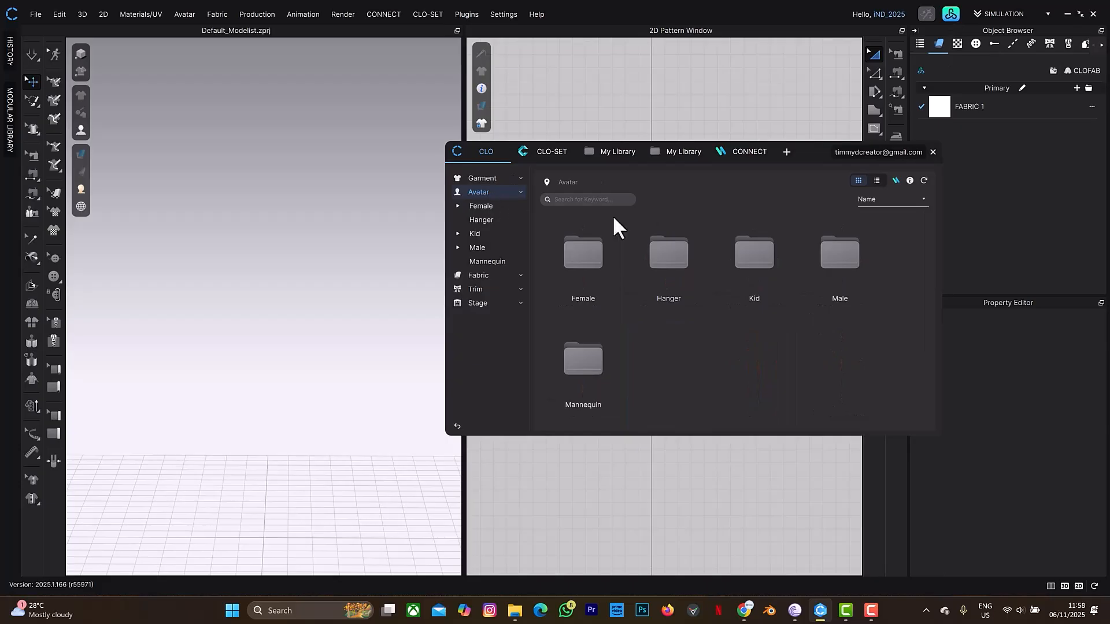
{"action": "double_click", "coordinate": [845, 291]}
{"action": "double_click", "coordinate": [679, 368]}
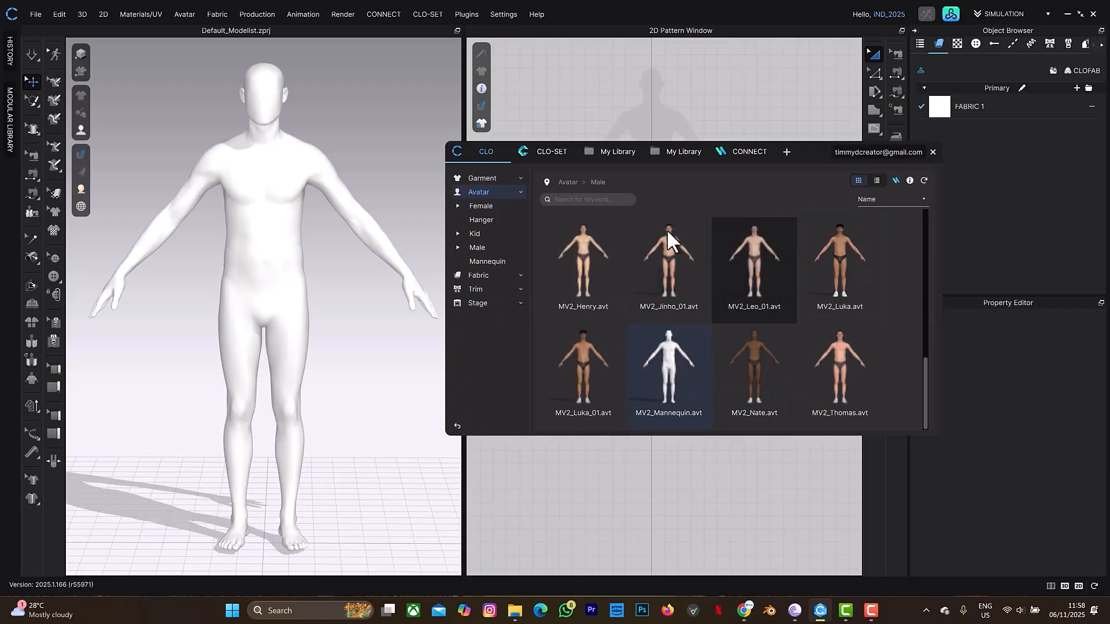
{"action": "left_click", "coordinate": [933, 153]}
{"action": "middle_click_drag", "start_coordinate": [665, 197], "coordinate": [660, 238]}
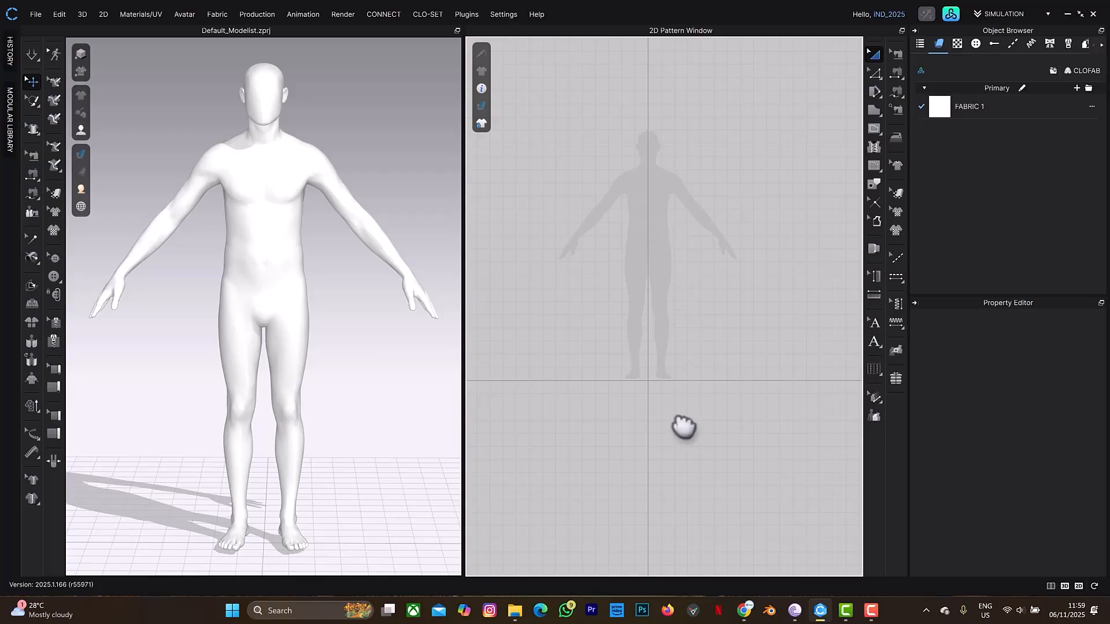
Switch to the browser and look through T-shirt sewing pattern templates on Pinterest, including the unisex T-shirt size chart pin
{"action": "left_click", "coordinate": [744, 610]}
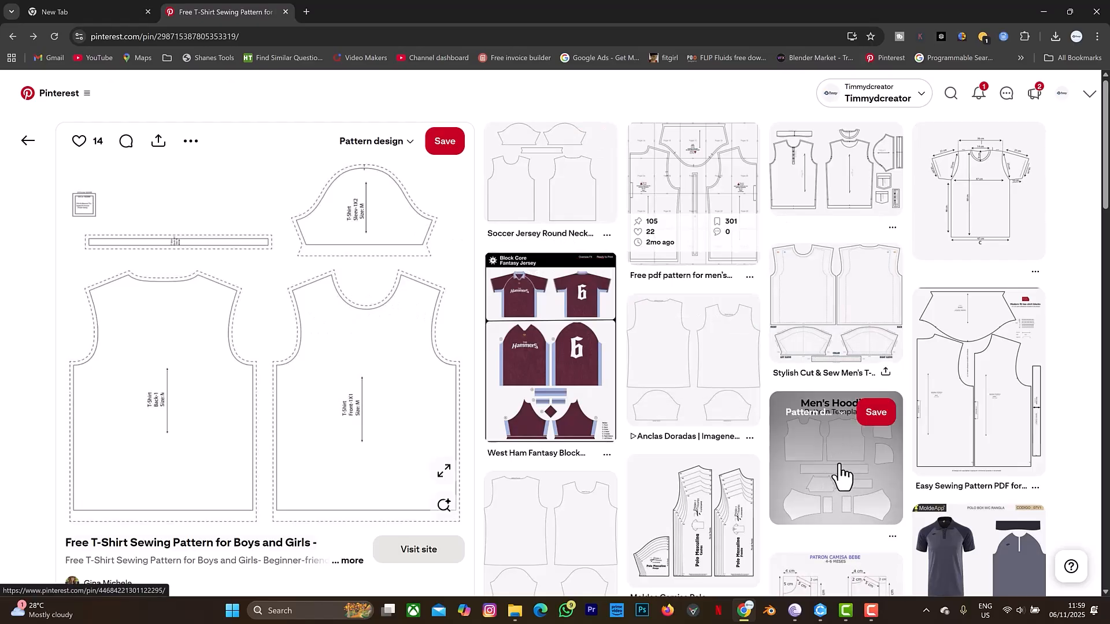
{"action": "scroll", "coordinate": [624, 426], "scroll_direction": "down", "scroll_amount": 2}
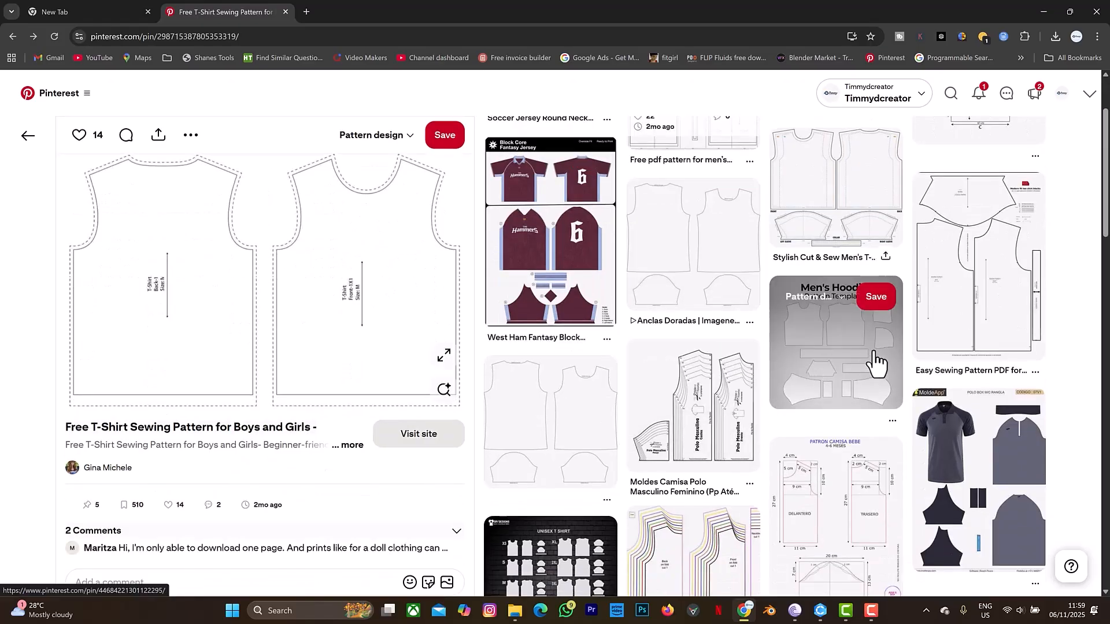
{"action": "scroll", "coordinate": [471, 300], "scroll_direction": "down", "scroll_amount": 3}
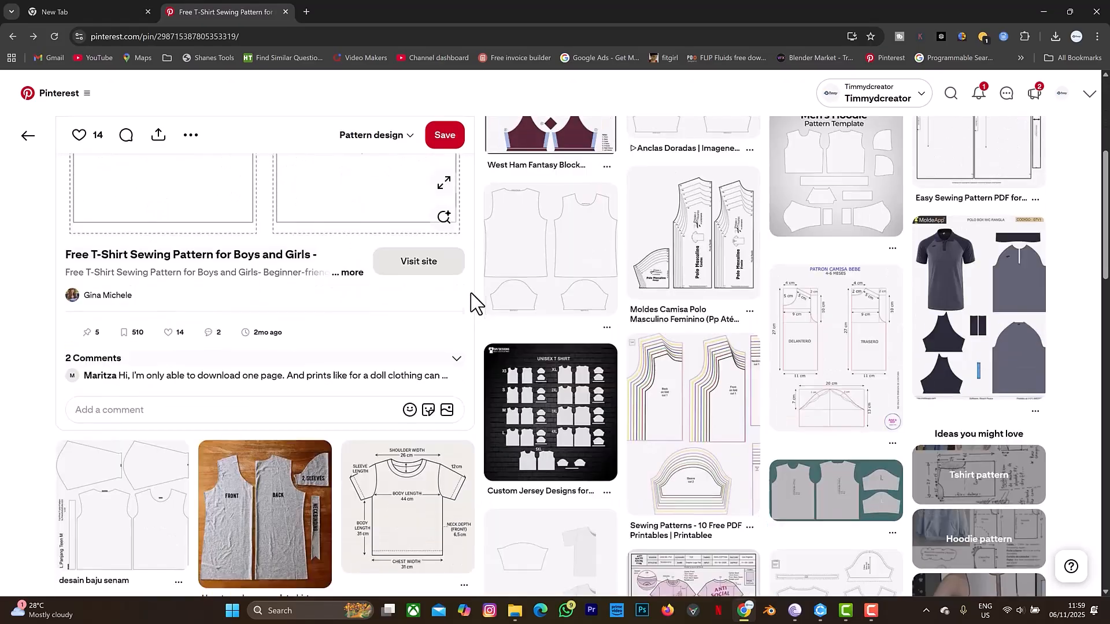
{"action": "left_click", "coordinate": [540, 409]}
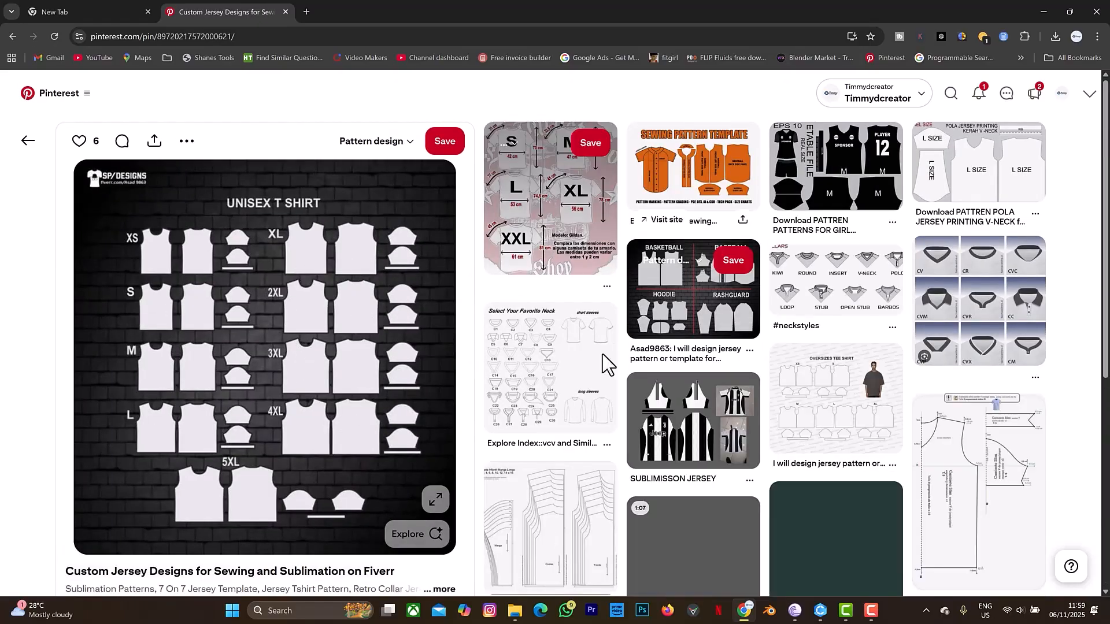
{"action": "left_click", "coordinate": [1041, 10]}
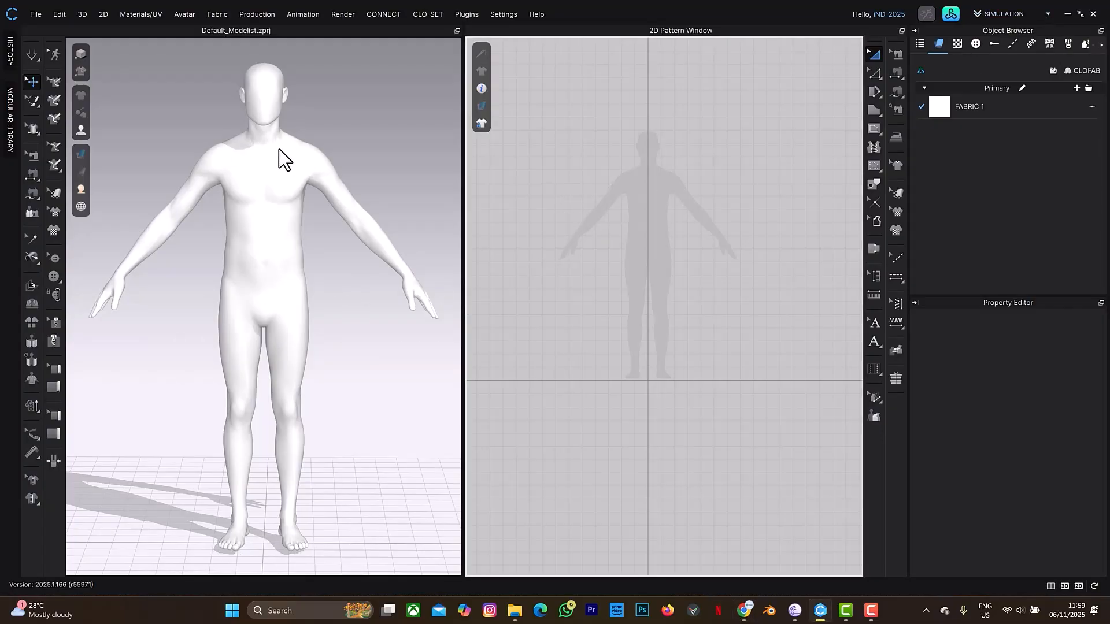
Back in CLO, add the T-shirt pattern image 3c6997dc8fd26a2664cbe3f2bad53bfa from Downloads as the 2D background image
{"action": "right_click", "coordinate": [644, 186]}
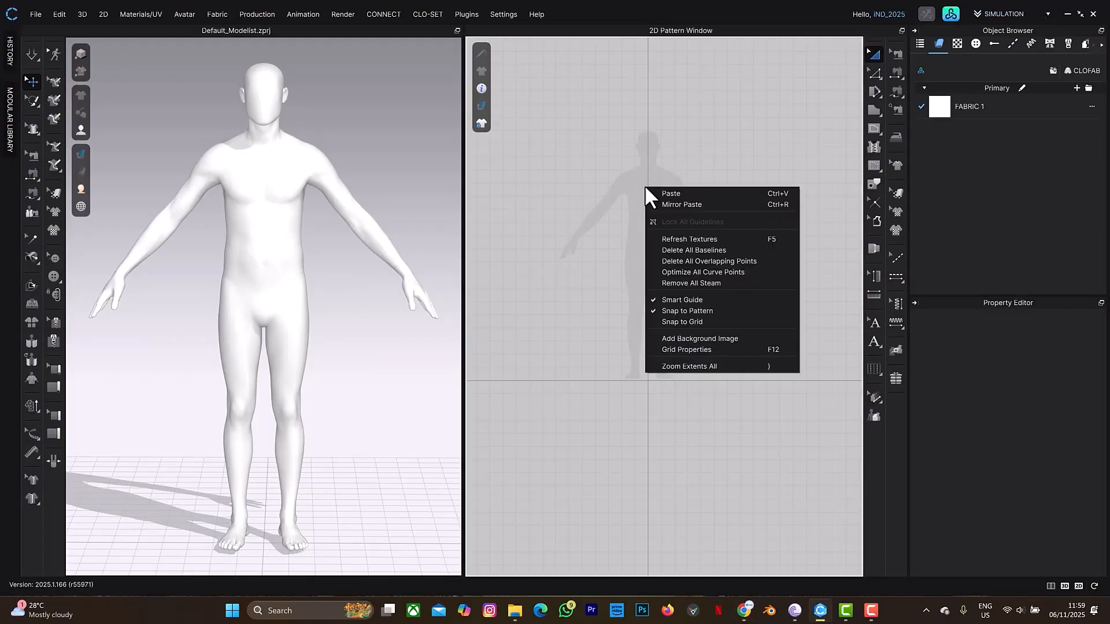
{"action": "left_click", "coordinate": [701, 340]}
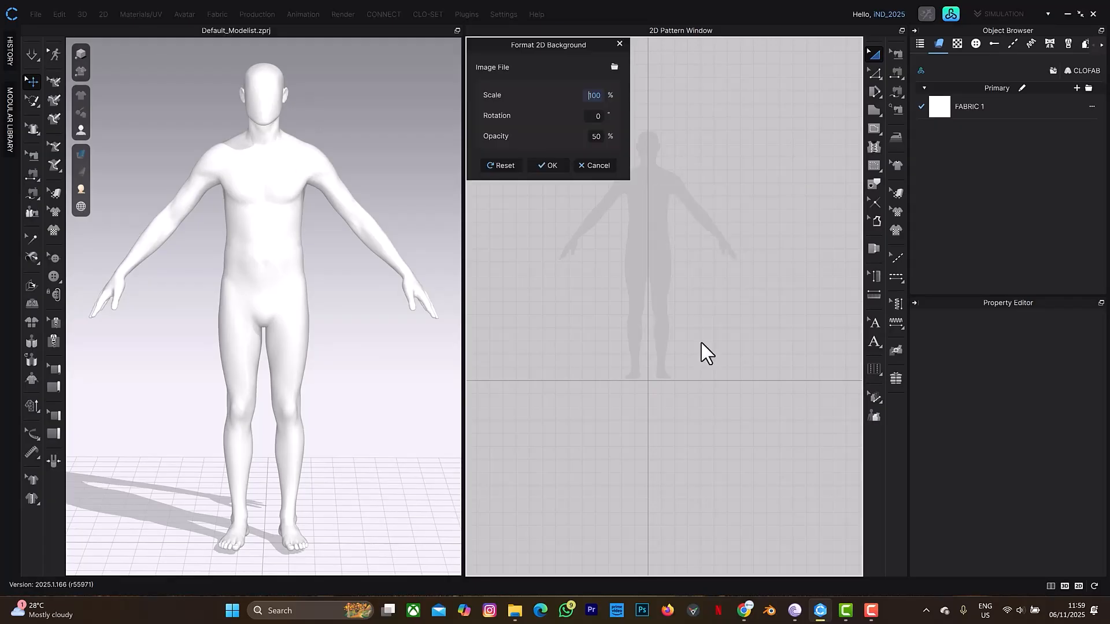
{"action": "left_click", "coordinate": [614, 66]}
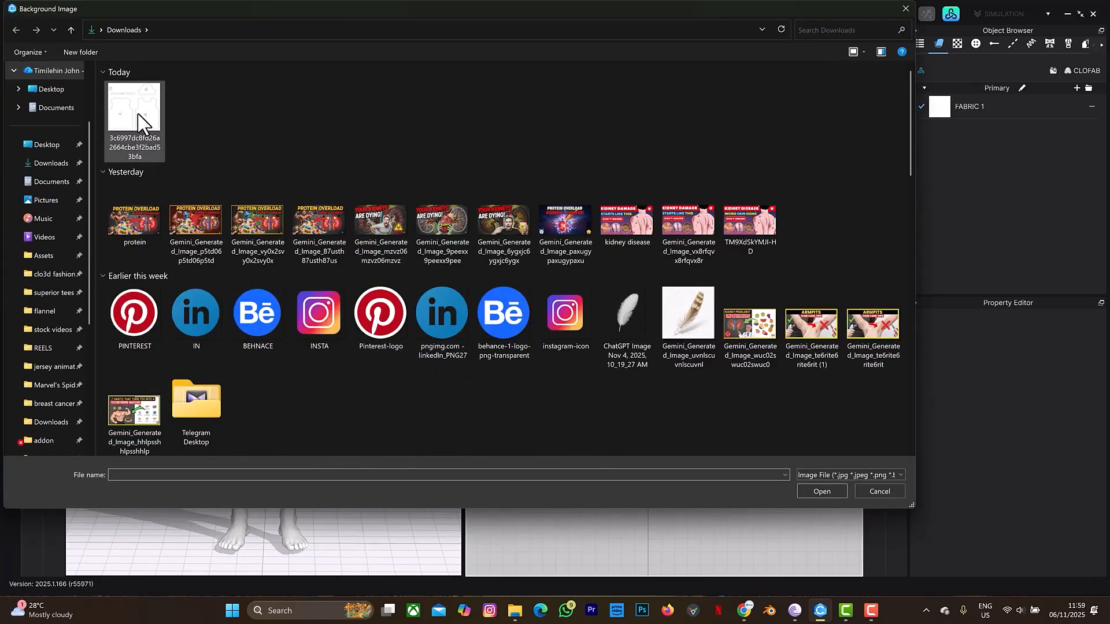
{"action": "left_click", "coordinate": [139, 122]}
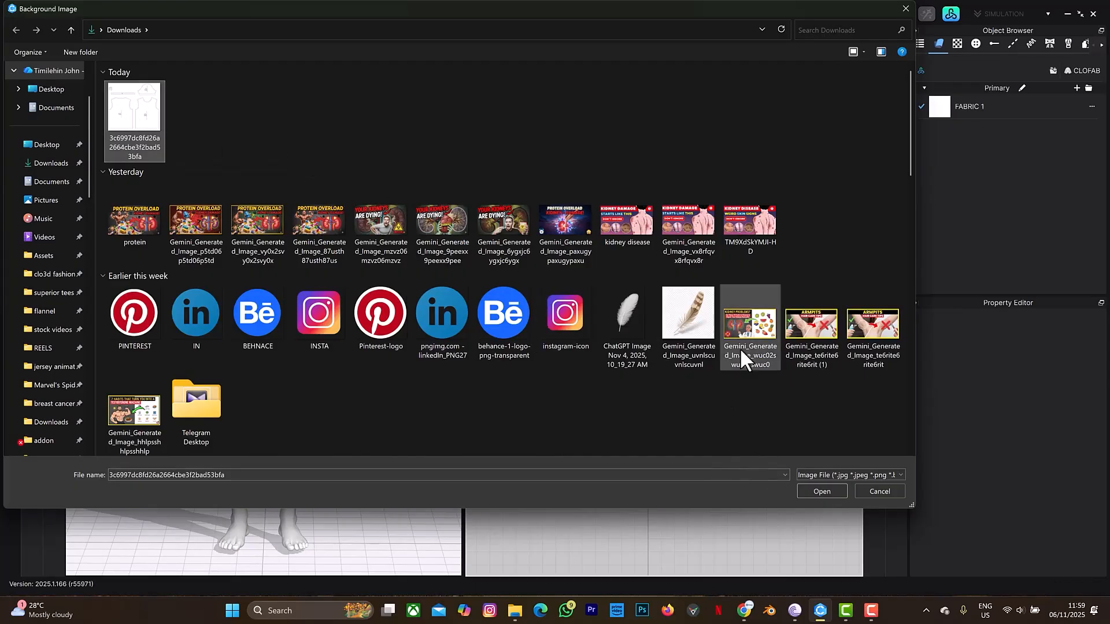
{"action": "left_click", "coordinate": [817, 492]}
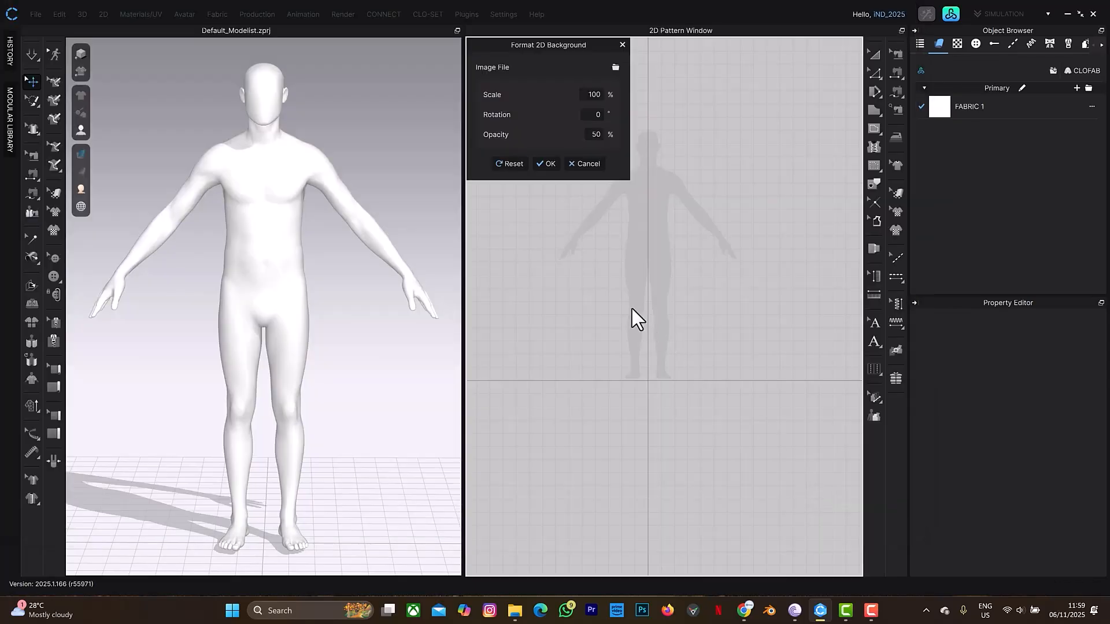
Try scales of 888% and 500% for the 2D background image, and set it to 300%
{"action": "double_click", "coordinate": [599, 97]}
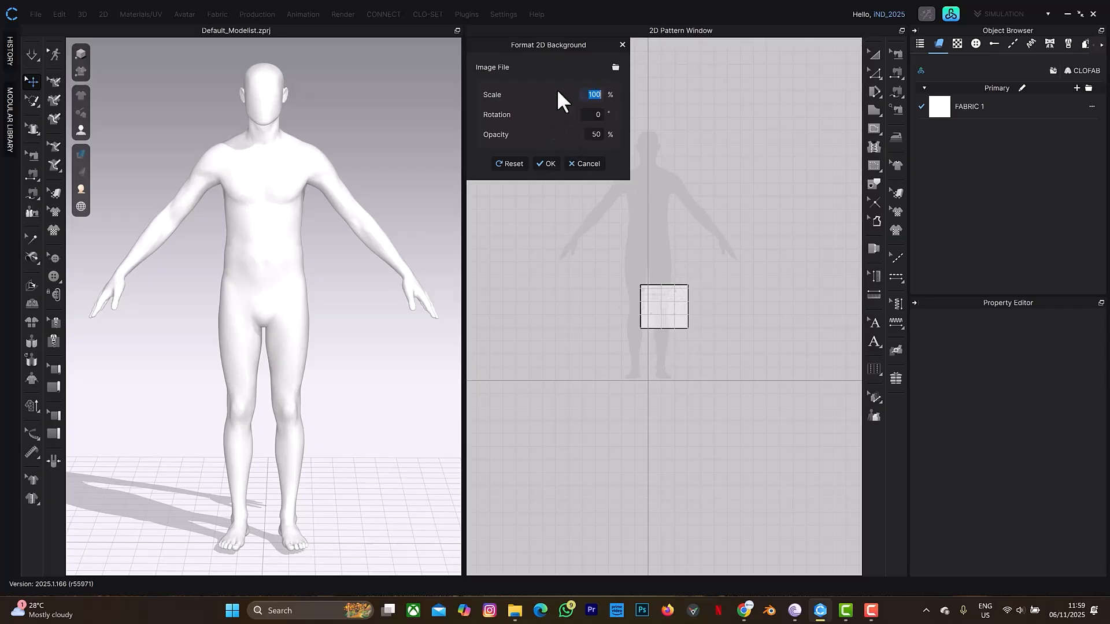
{"action": "type", "text": "888"}
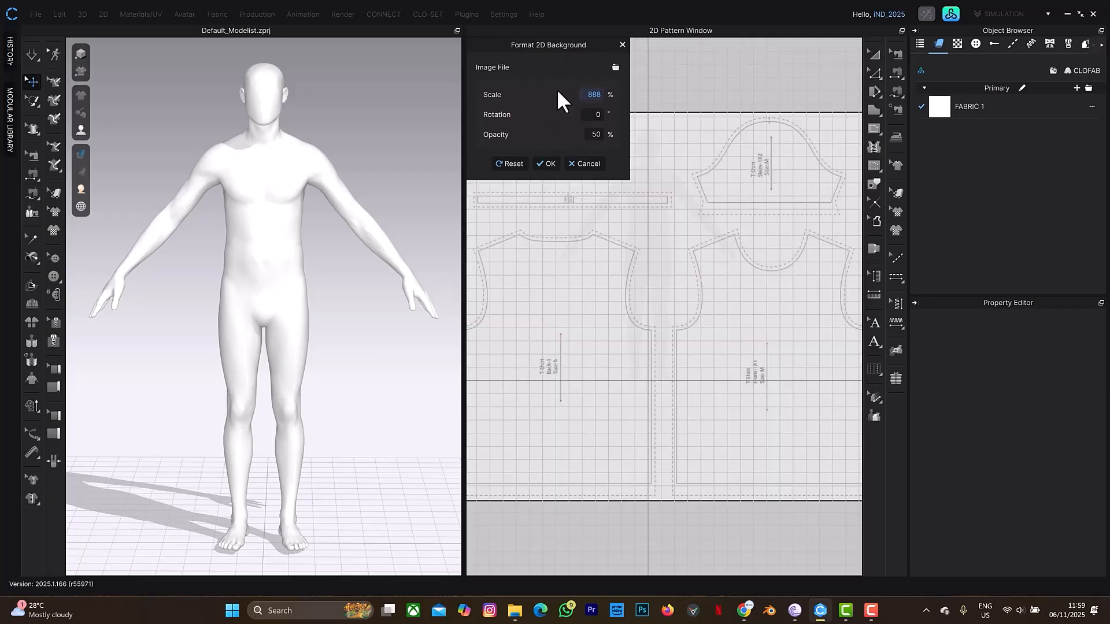
{"action": "key", "text": "BackSpace"}
{"action": "key", "text": "BackSpace"}
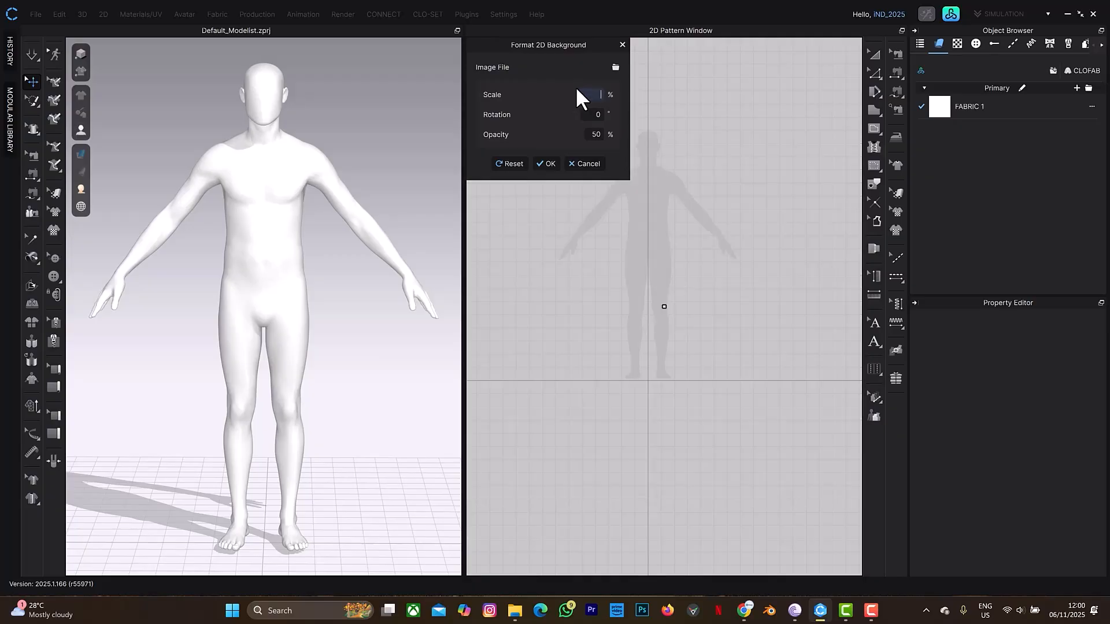
{"action": "type", "text": "500"}
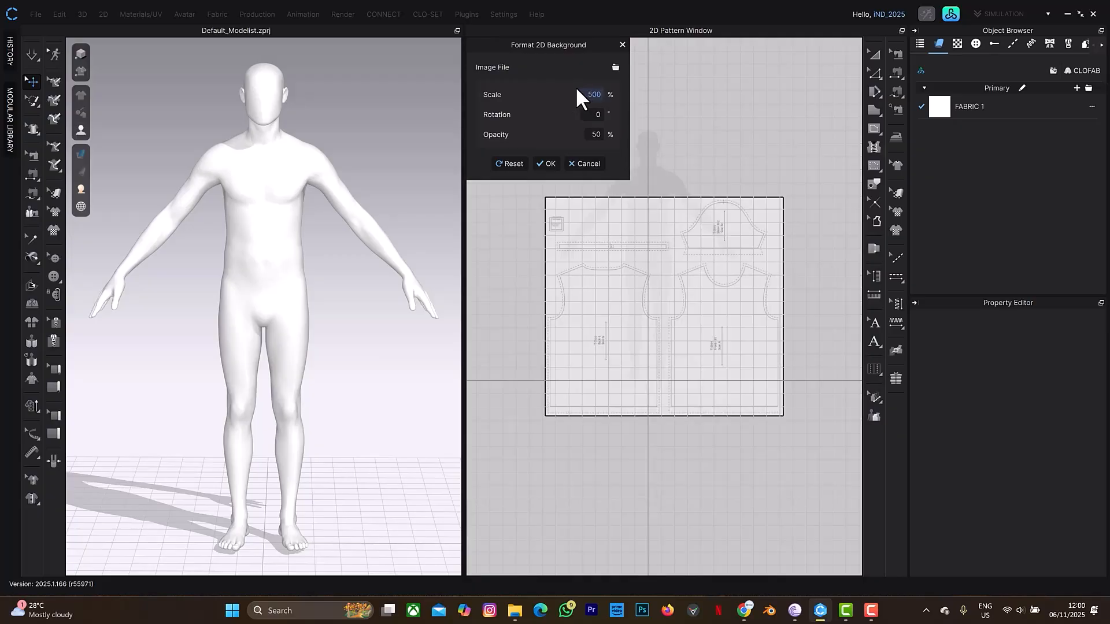
{"action": "key", "text": "BackSpace"}
{"action": "key", "text": "BackSpace"}
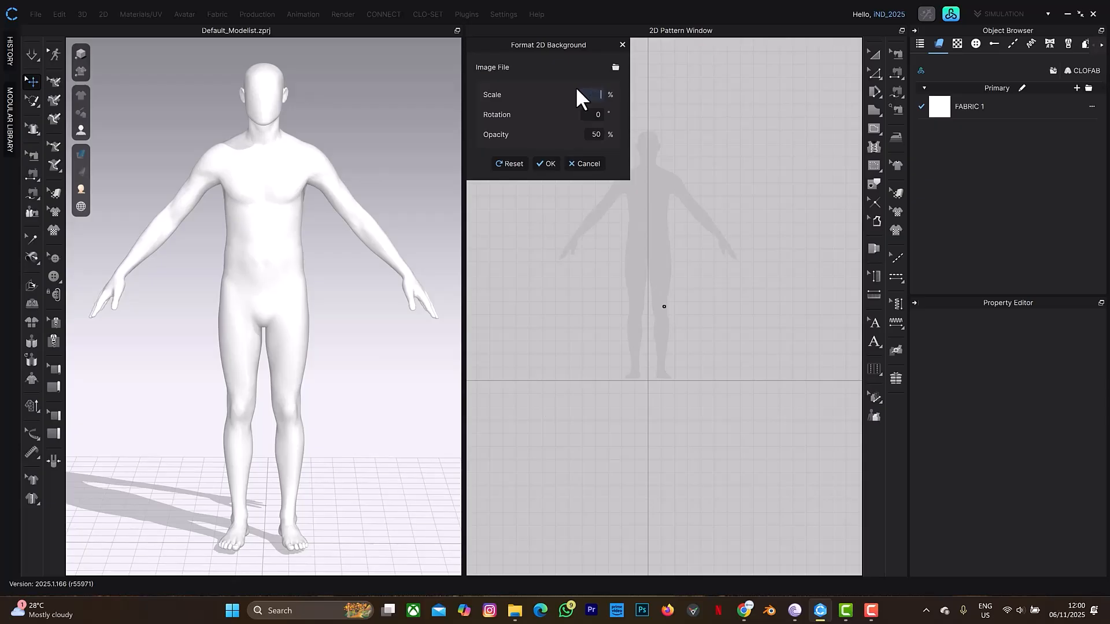
{"action": "type", "text": "300"}
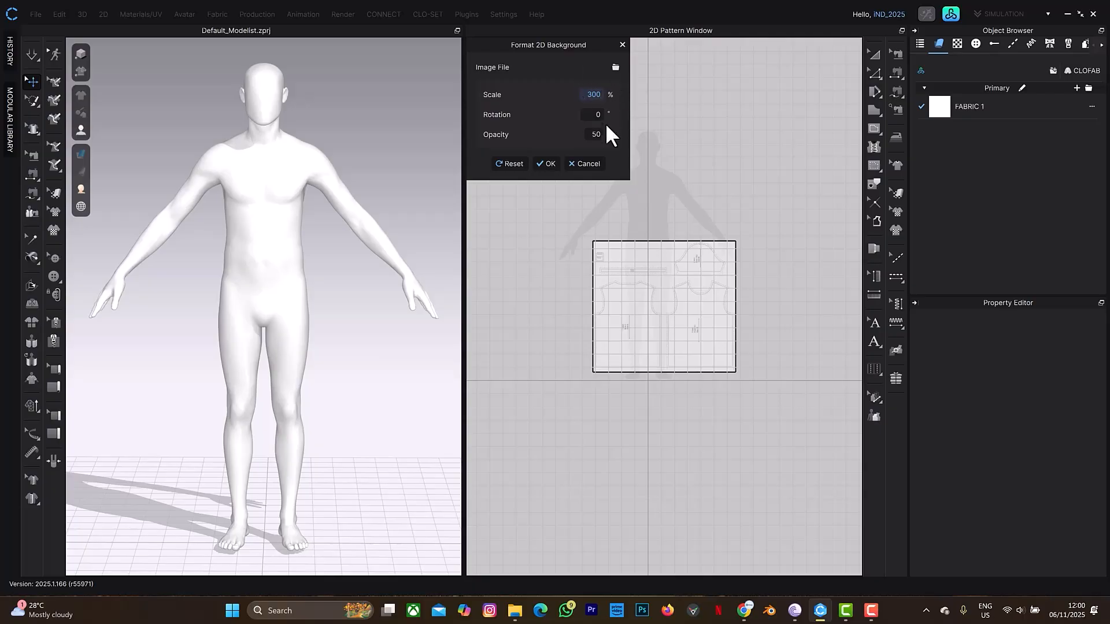
{"action": "left_click", "coordinate": [536, 163]}
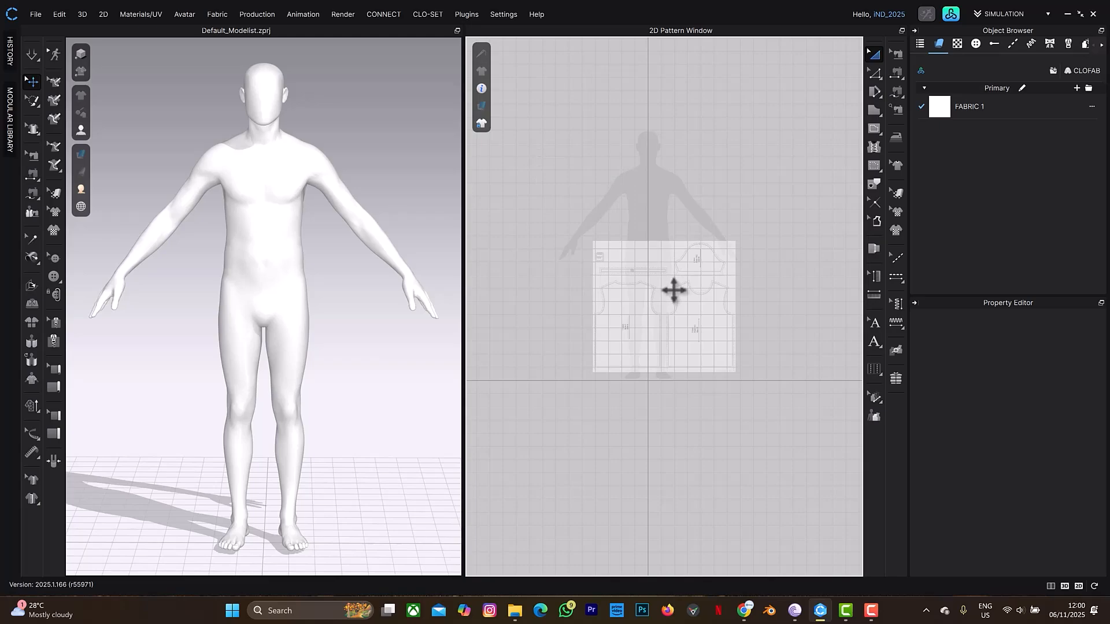
Reopen the 2D background formatting and move the image up so its front T-shirt piece lies over the avatar silhouette's torso
{"action": "scroll", "coordinate": [678, 271], "scroll_direction": "up", "scroll_amount": 8}
{"action": "scroll", "coordinate": [691, 302], "scroll_direction": "down", "scroll_amount": 5}
{"action": "right_click_drag", "start_coordinate": [711, 301], "coordinate": [702, 235]}
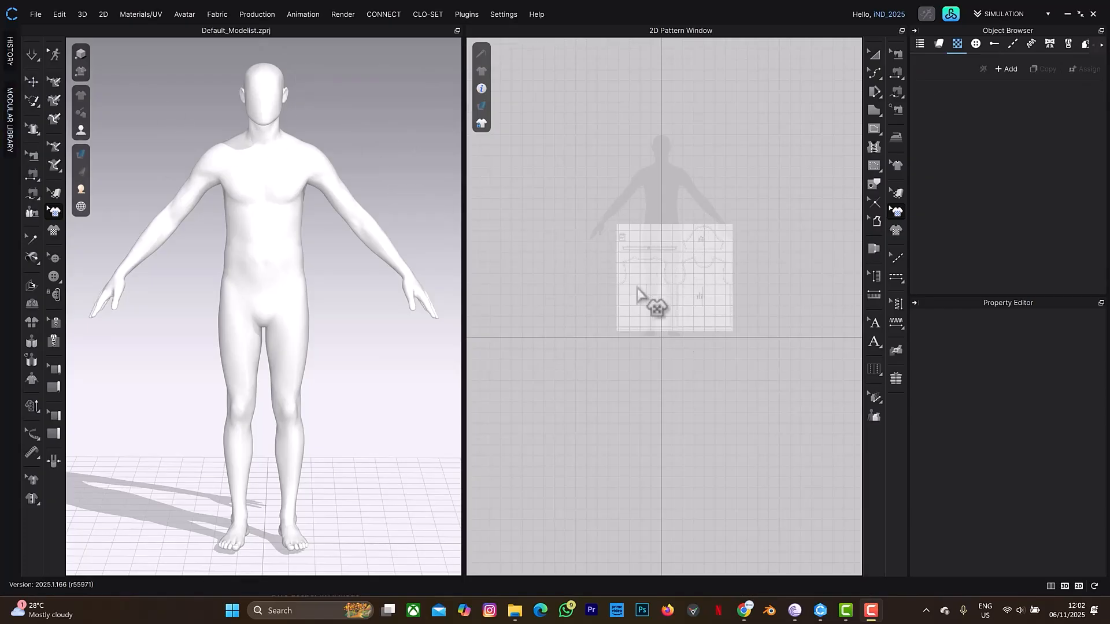
{"action": "left_click", "coordinate": [685, 276]}
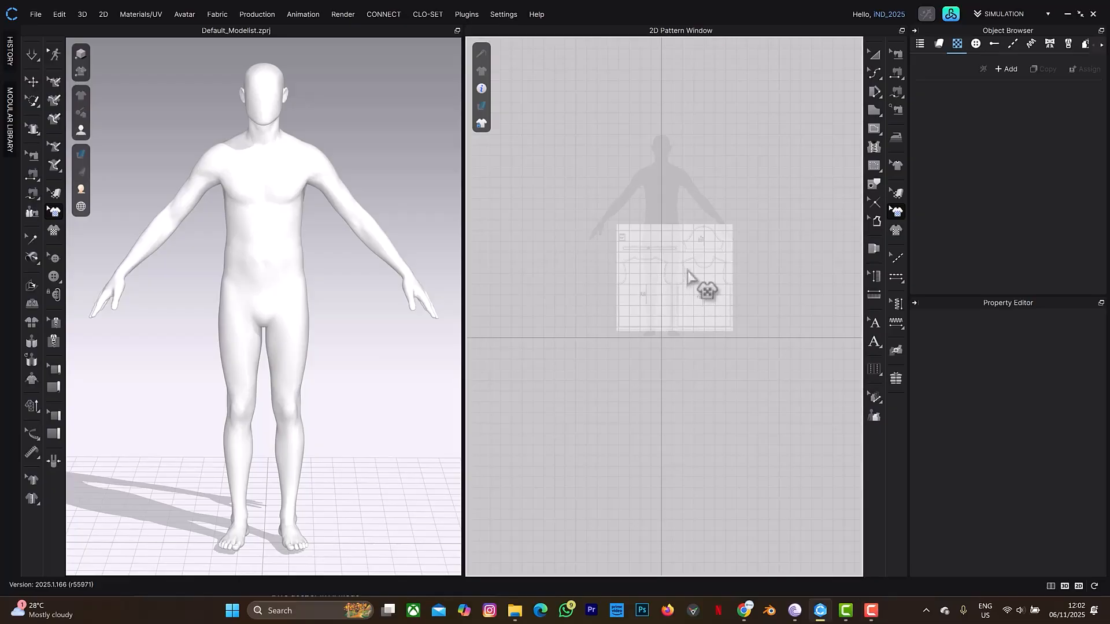
{"action": "scroll", "coordinate": [685, 276], "scroll_direction": "up", "scroll_amount": 1}
{"action": "key", "text": "a"}
{"action": "right_click", "coordinate": [676, 277]}
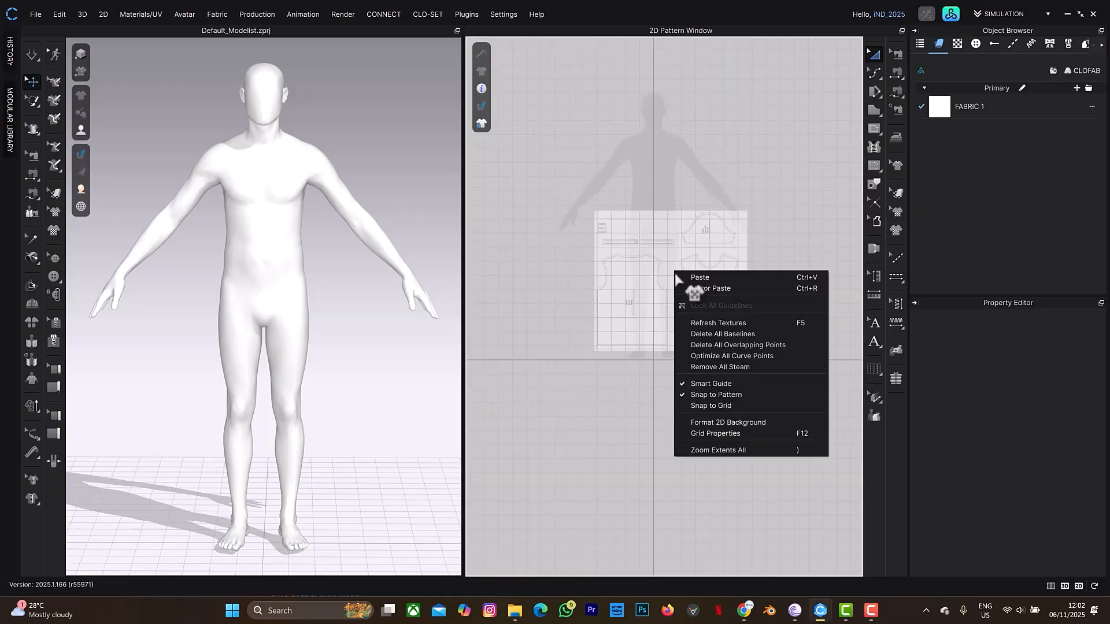
{"action": "left_click", "coordinate": [742, 420]}
{"action": "left_click_drag", "start_coordinate": [690, 291], "coordinate": [636, 163]}
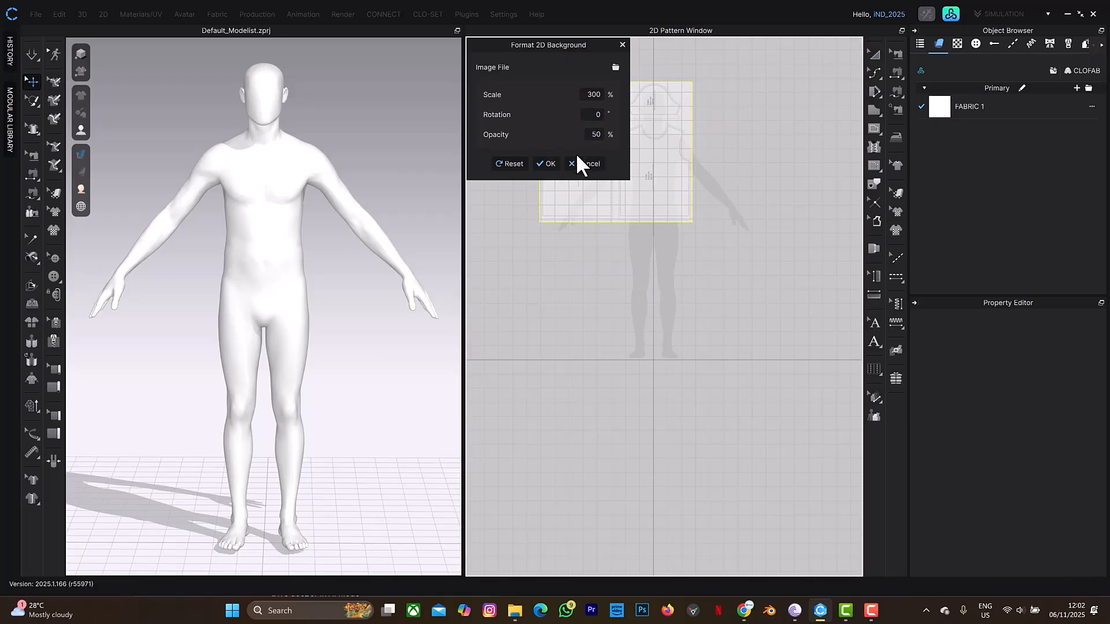
Set the 2D background image's opacity to 25% and apply the formatting
{"action": "left_click", "coordinate": [595, 135]}
{"action": "type", "text": "30"}
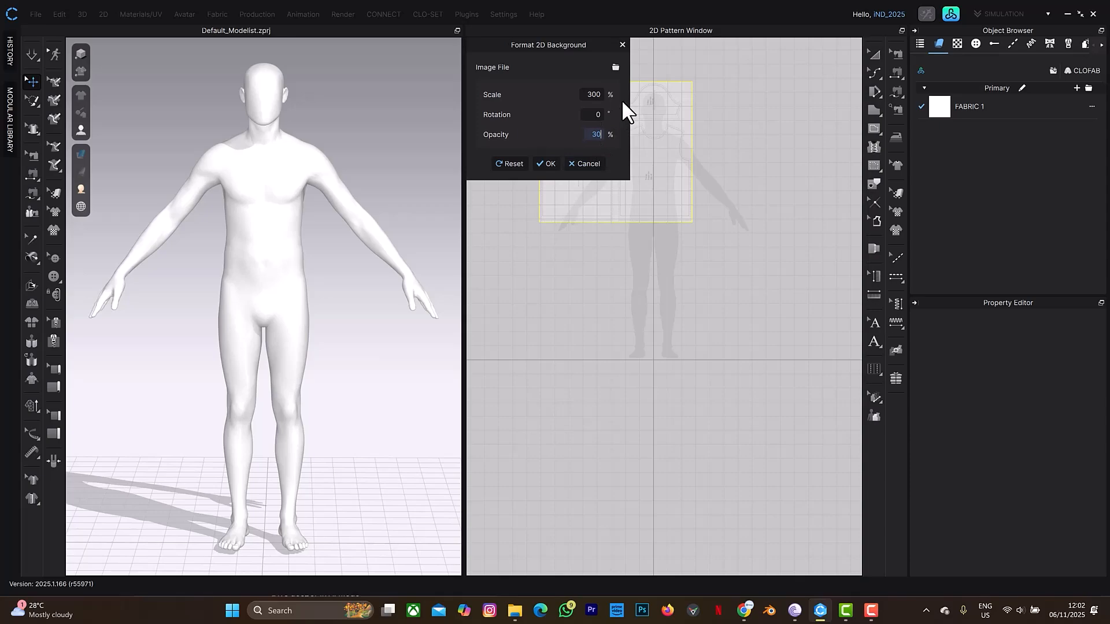
{"action": "key", "text": "BackSpace"}
{"action": "key", "text": "BackSpace"}
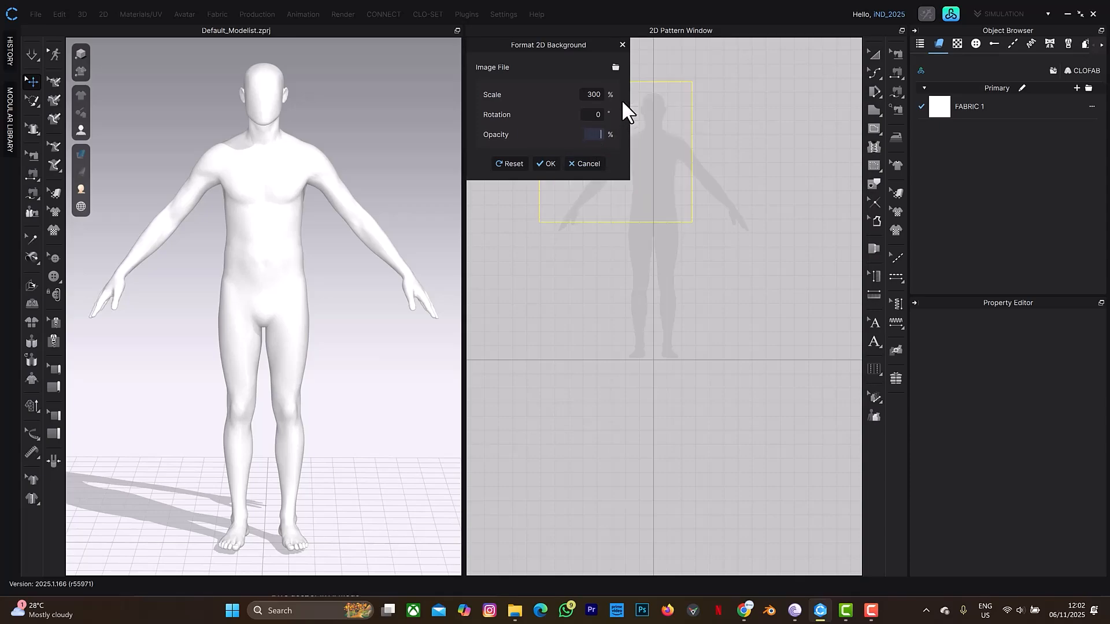
{"action": "type", "text": "20"}
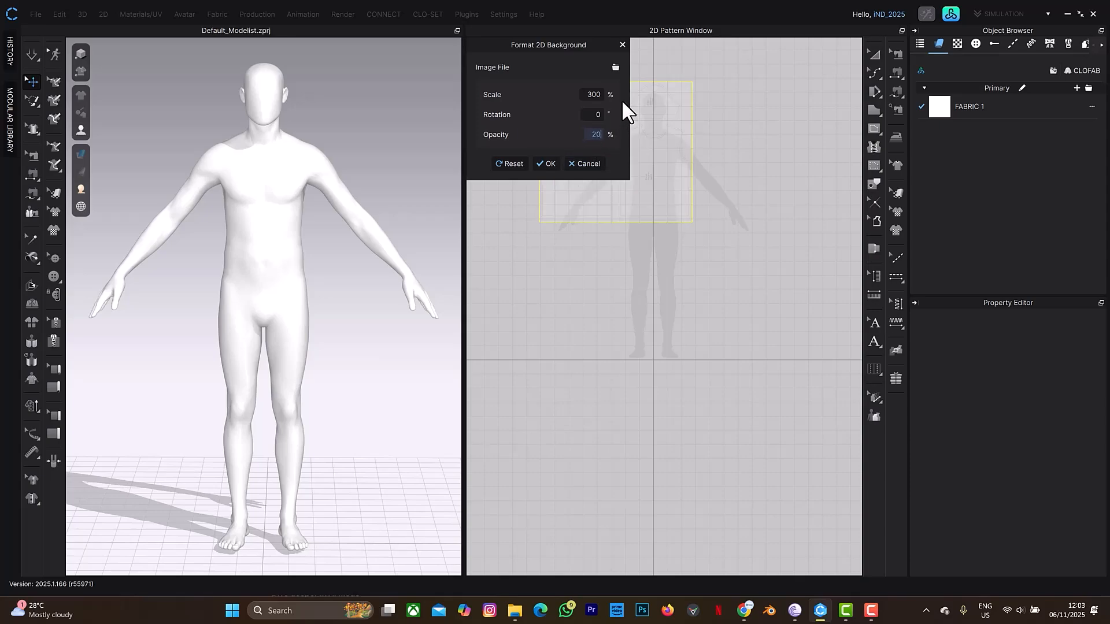
{"action": "key", "text": "BackSpace"}
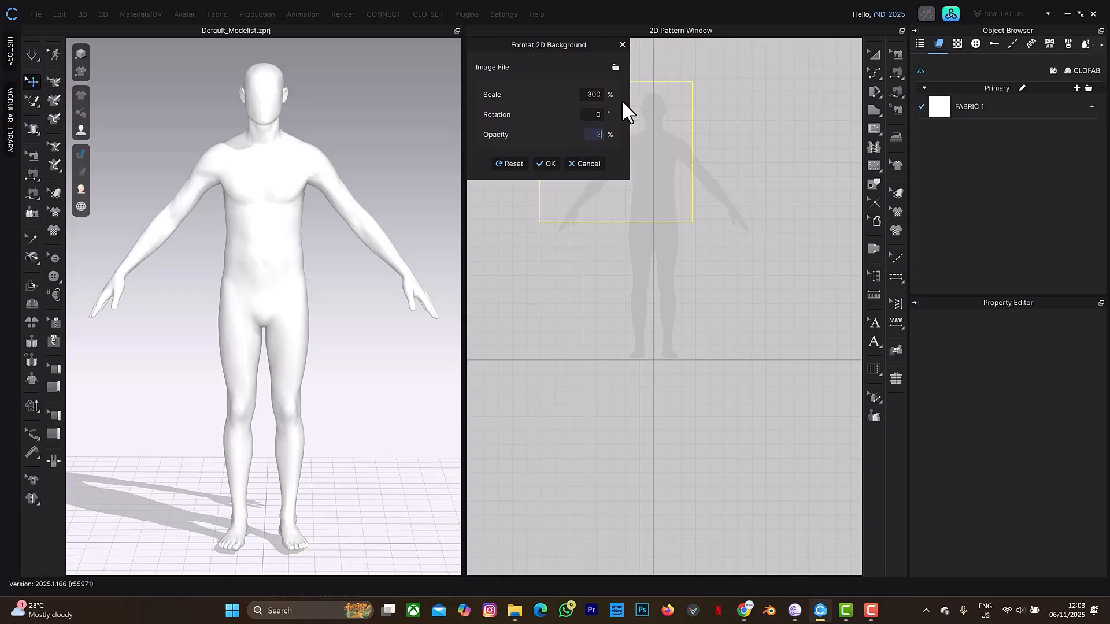
{"action": "type", "text": "5"}
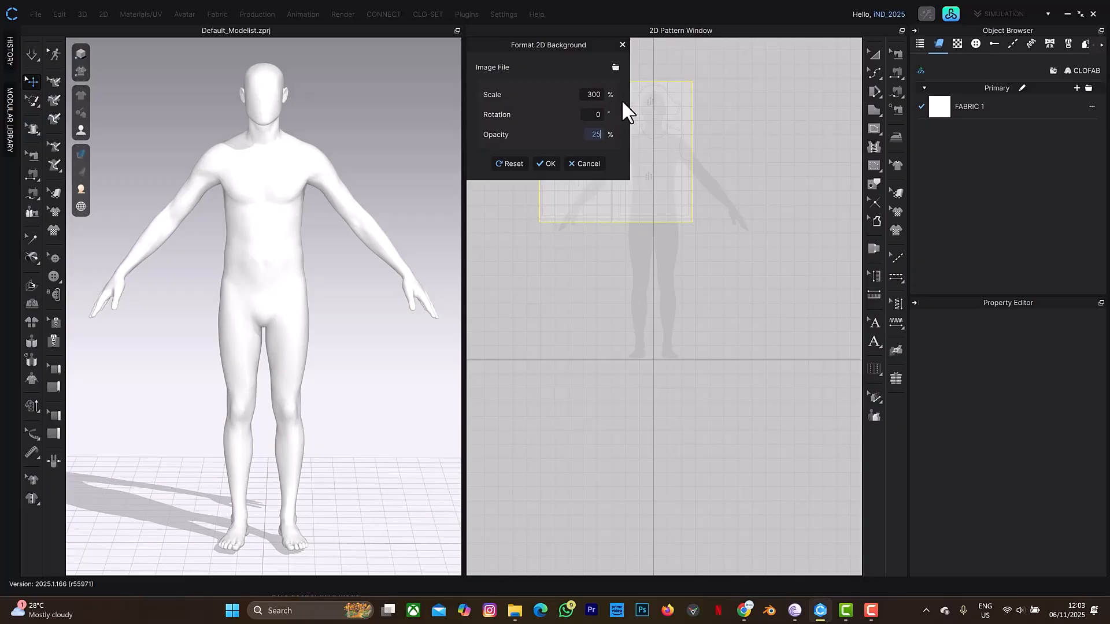
{"action": "left_click", "coordinate": [547, 165]}
With the Polygon tool, start tracing half the front template from the centre neck point through the neck-shoulder point to the shoulder tip
{"action": "scroll", "coordinate": [659, 153], "scroll_direction": "up", "scroll_amount": 5}
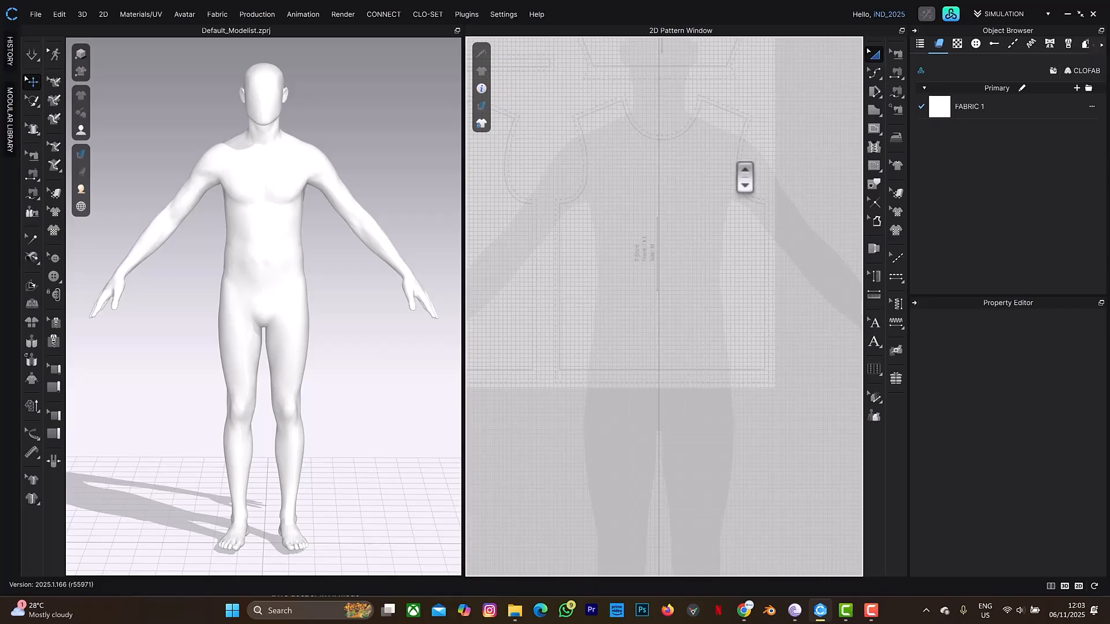
{"action": "left_click", "coordinate": [875, 110]}
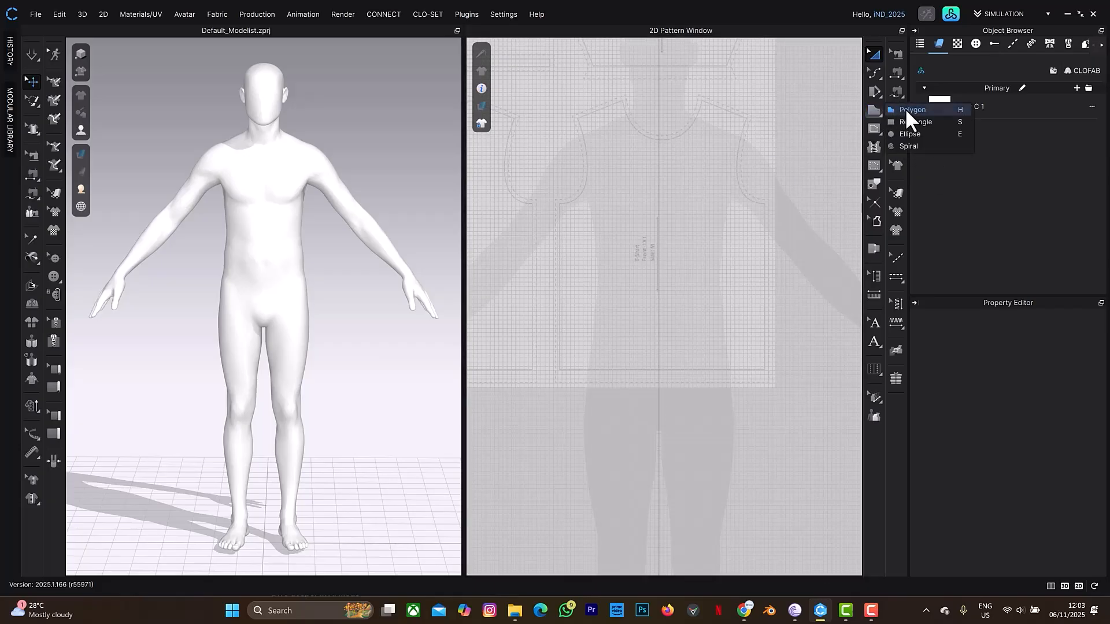
{"action": "left_click", "coordinate": [905, 109]}
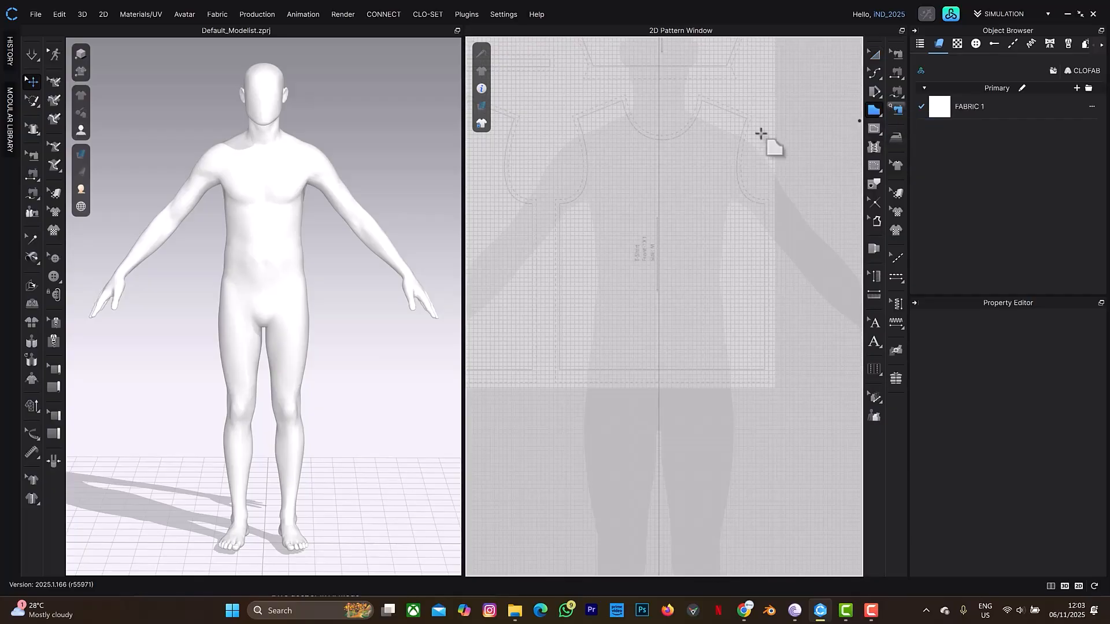
{"action": "scroll", "coordinate": [663, 136], "scroll_direction": "up", "scroll_amount": 2}
{"action": "scroll", "coordinate": [659, 139], "scroll_direction": "up", "scroll_amount": 1}
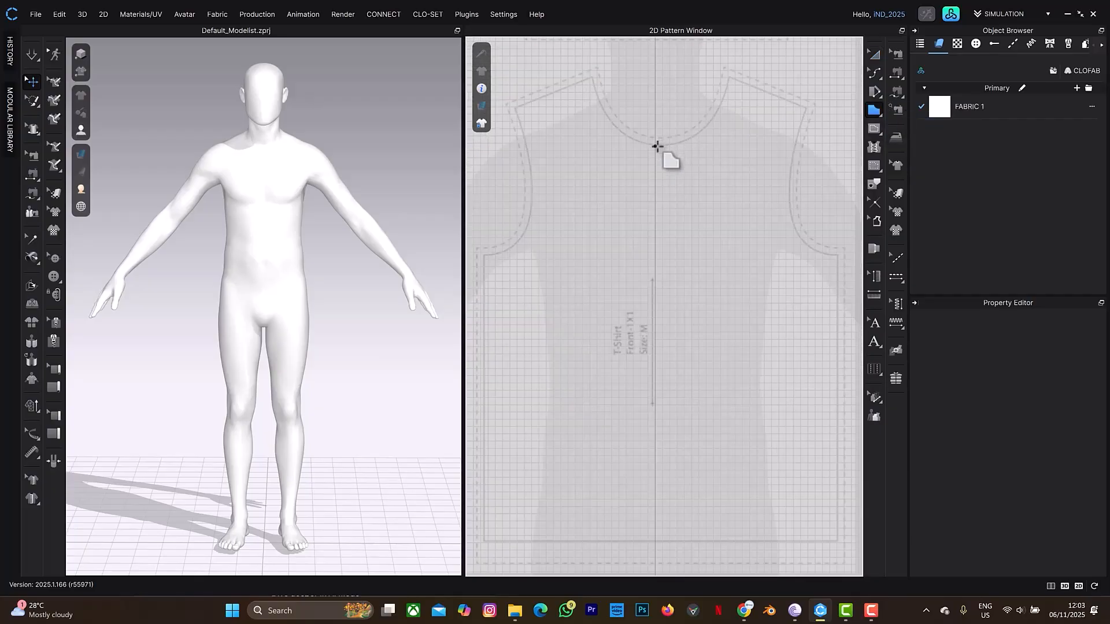
{"action": "left_click", "coordinate": [656, 145]}
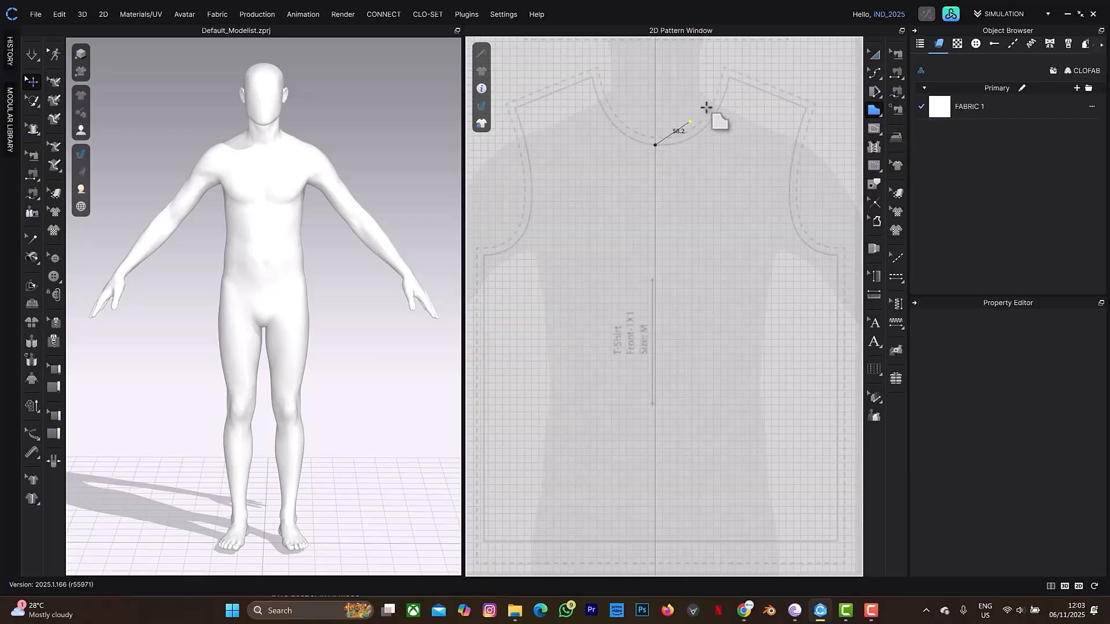
{"action": "left_click", "coordinate": [728, 77]}
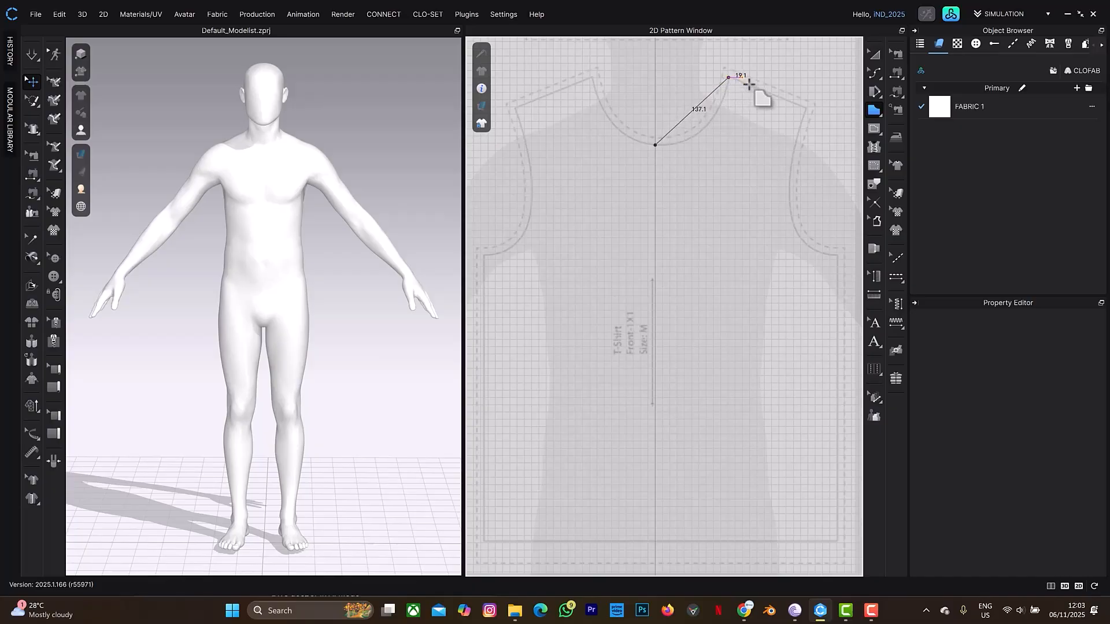
{"action": "scroll", "coordinate": [806, 108], "scroll_direction": "up", "scroll_amount": 3}
{"action": "left_click", "coordinate": [806, 106]}
Continue the outline to the underarm, about 394 mm down the side seam, across to the centre hem, and close it at the neck
{"action": "middle_click_drag", "start_coordinate": [815, 245], "coordinate": [701, 79]}
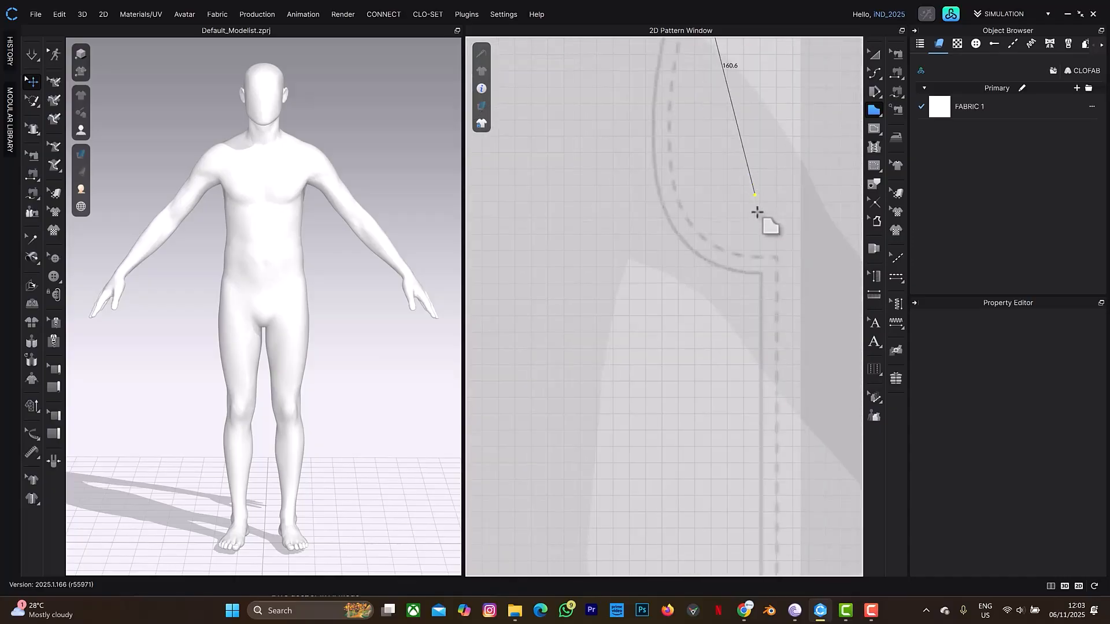
{"action": "left_click", "coordinate": [761, 274]}
{"action": "scroll", "coordinate": [771, 397], "scroll_direction": "down", "scroll_amount": 6}
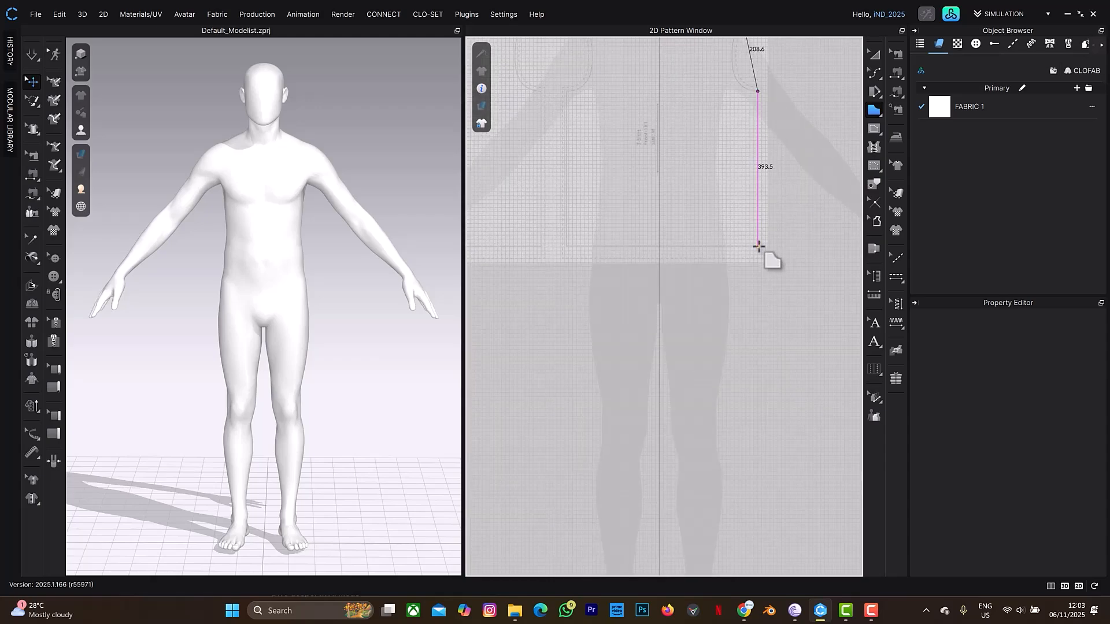
{"action": "left_click", "coordinate": [758, 246]}
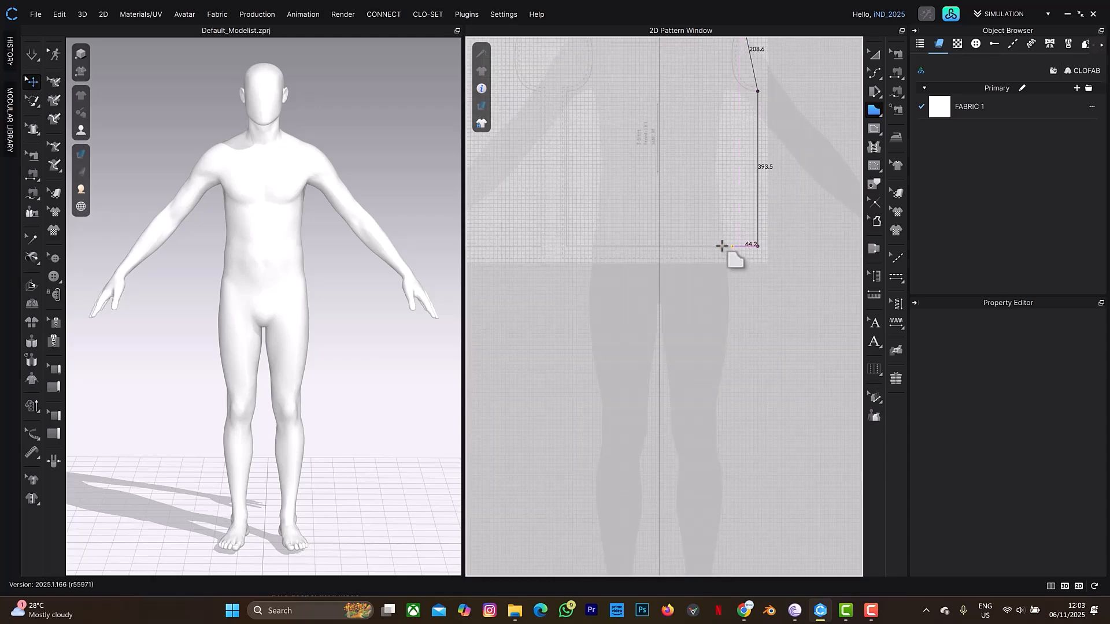
{"action": "left_click", "coordinate": [659, 246]}
{"action": "middle_click_drag", "start_coordinate": [657, 149], "coordinate": [657, 407]}
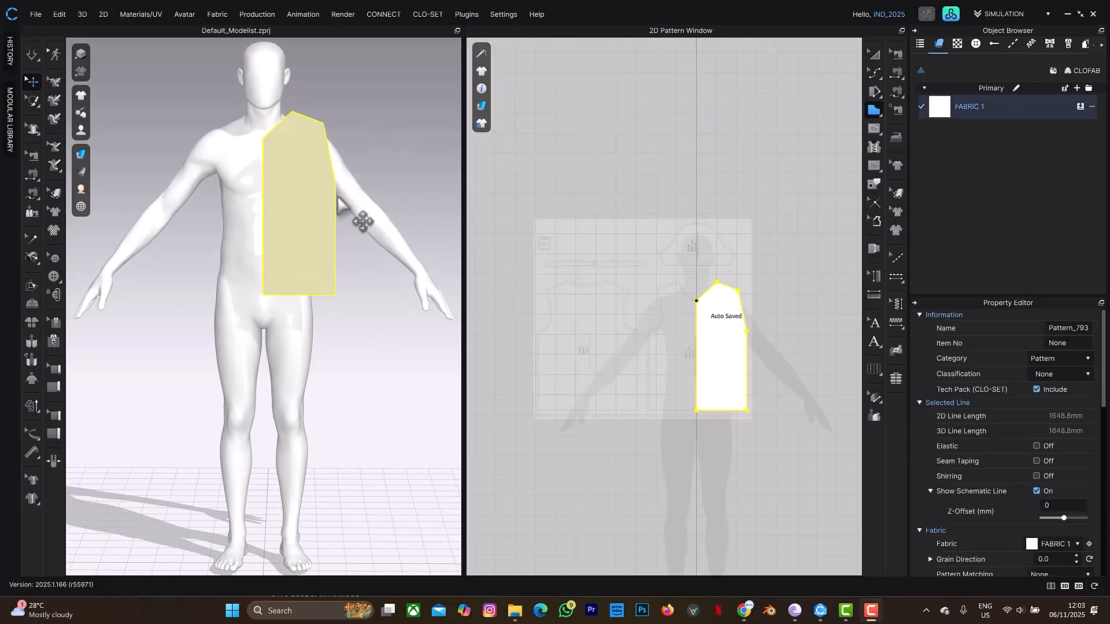
Use Edit Curvature to bend the front half's neckline edge into a curve about 154 mm long, following the template
{"action": "scroll", "coordinate": [773, 349], "scroll_direction": "up", "scroll_amount": 3}
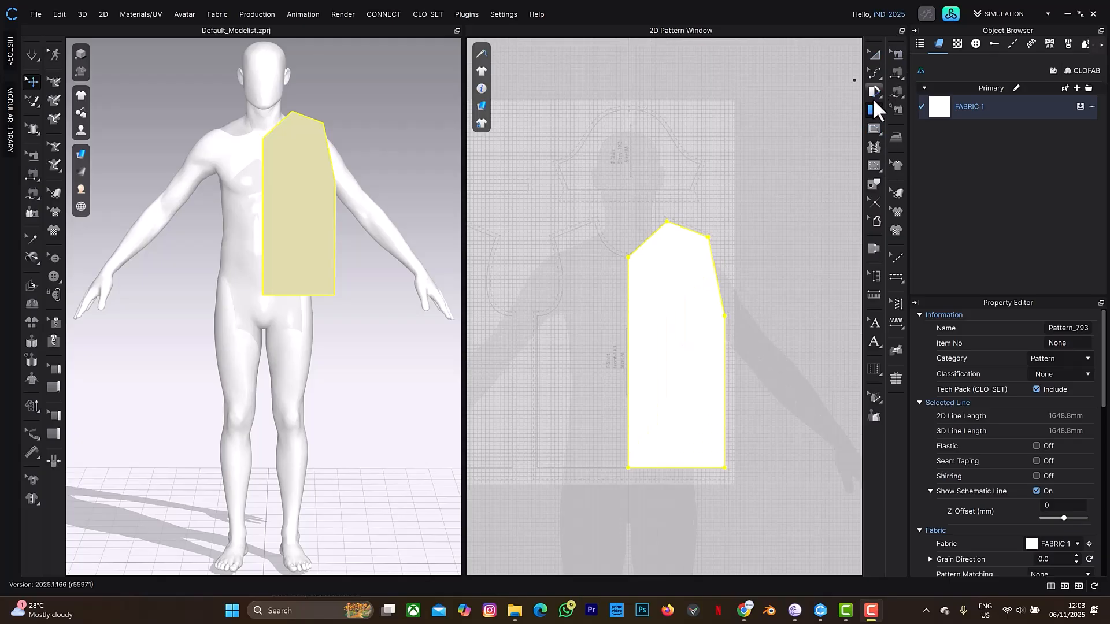
{"action": "left_click", "coordinate": [873, 75]}
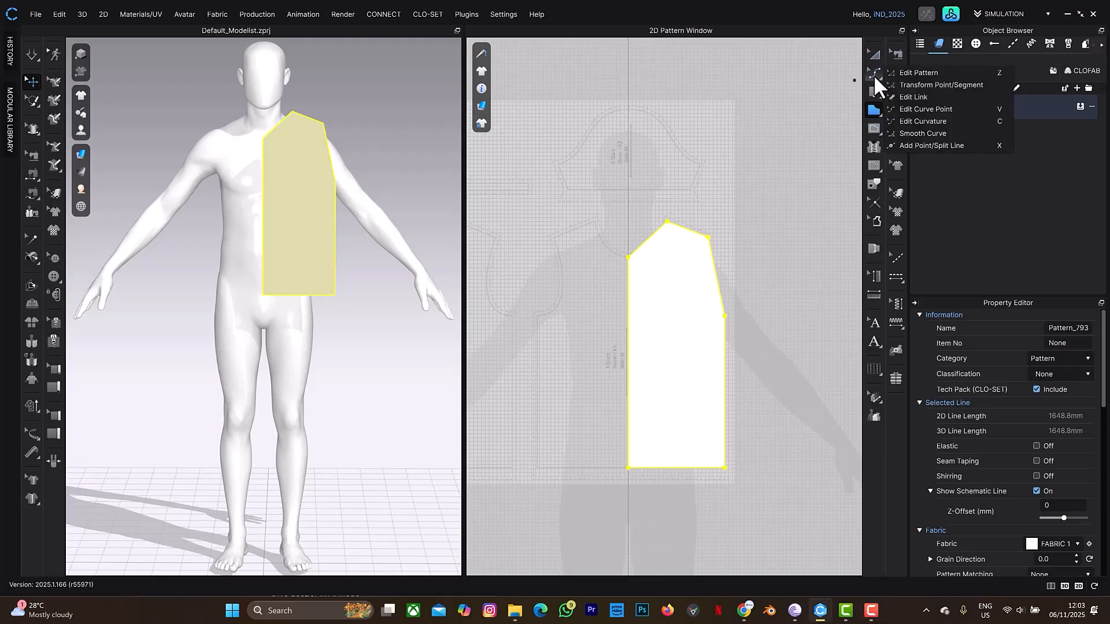
{"action": "left_click", "coordinate": [935, 121]}
{"action": "scroll", "coordinate": [652, 248], "scroll_direction": "up", "scroll_amount": 4}
{"action": "left_click_drag", "start_coordinate": [652, 243], "coordinate": [682, 258]}
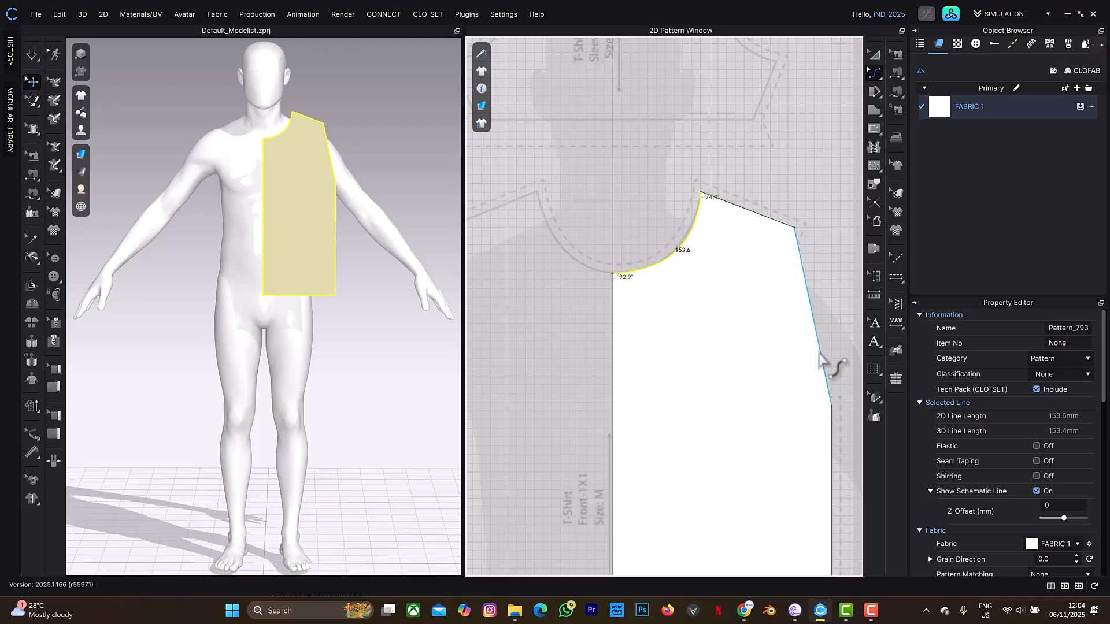
Curve the front half's armhole edge inward and adjust its curve handles to follow the template's armhole line
{"action": "left_click_drag", "start_coordinate": [823, 359], "coordinate": [786, 357]}
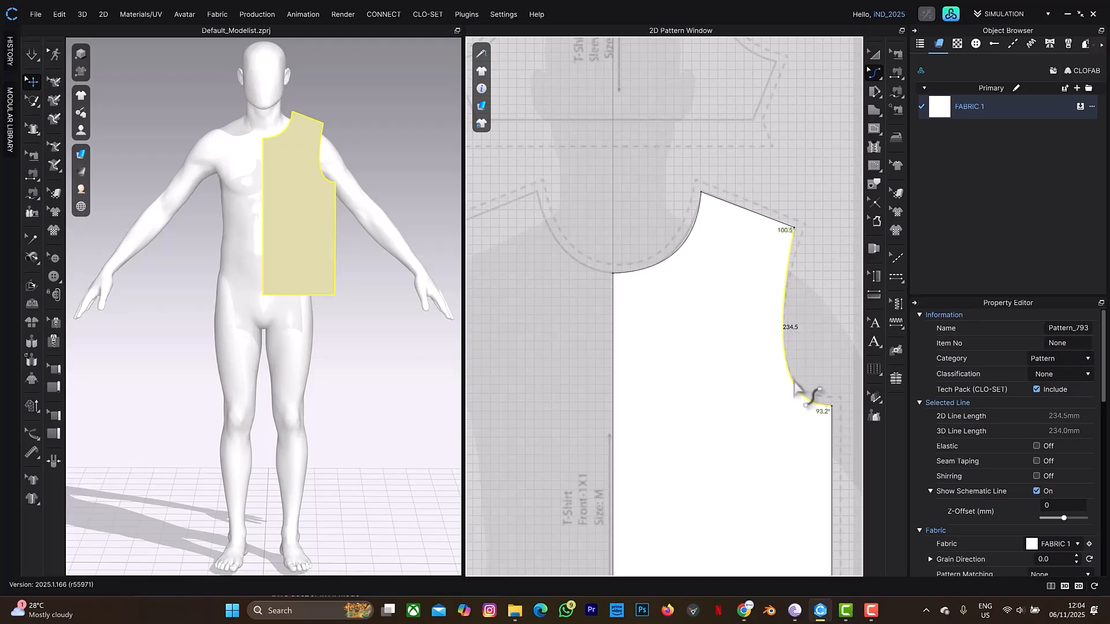
{"action": "left_click_drag", "start_coordinate": [794, 383], "coordinate": [805, 396]}
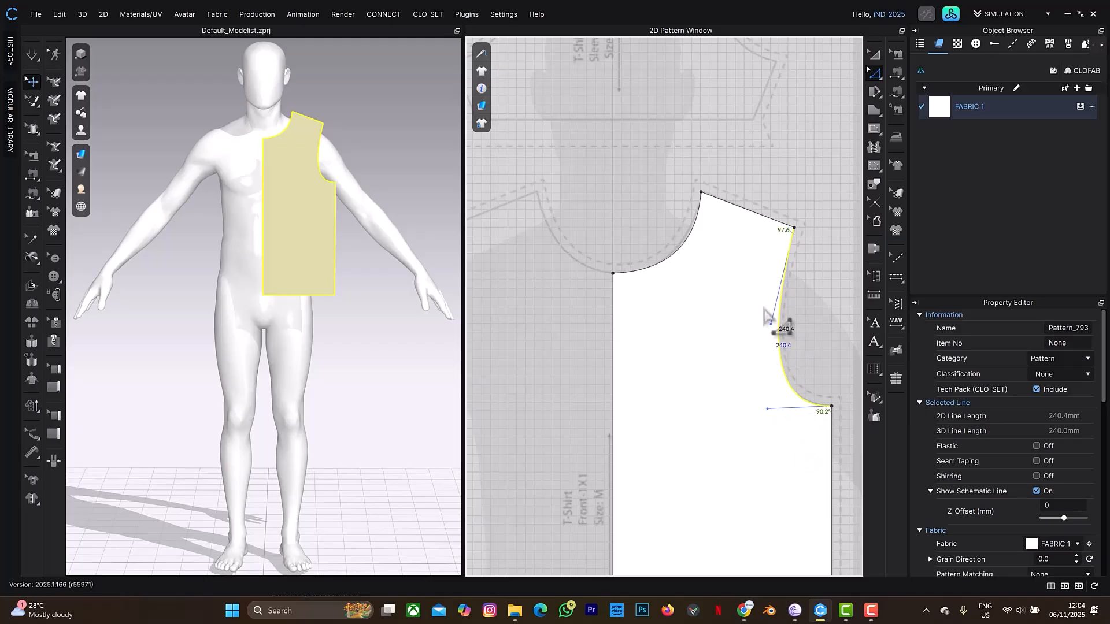
{"action": "left_click_drag", "start_coordinate": [772, 327], "coordinate": [760, 323]}
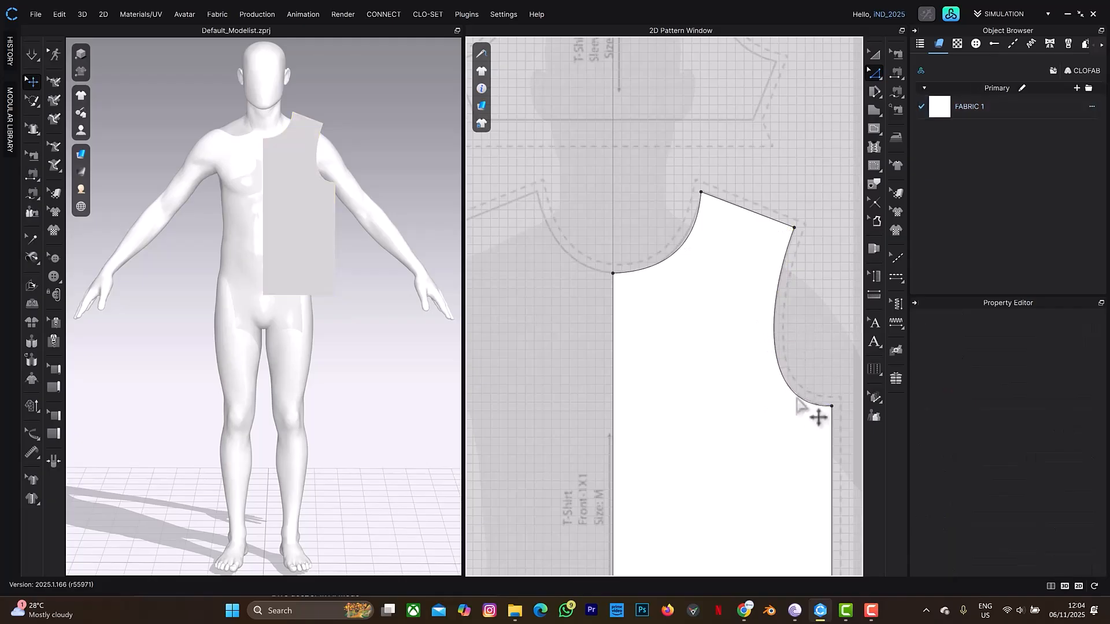
{"action": "middle_click_drag", "start_coordinate": [813, 424], "coordinate": [747, 253]}
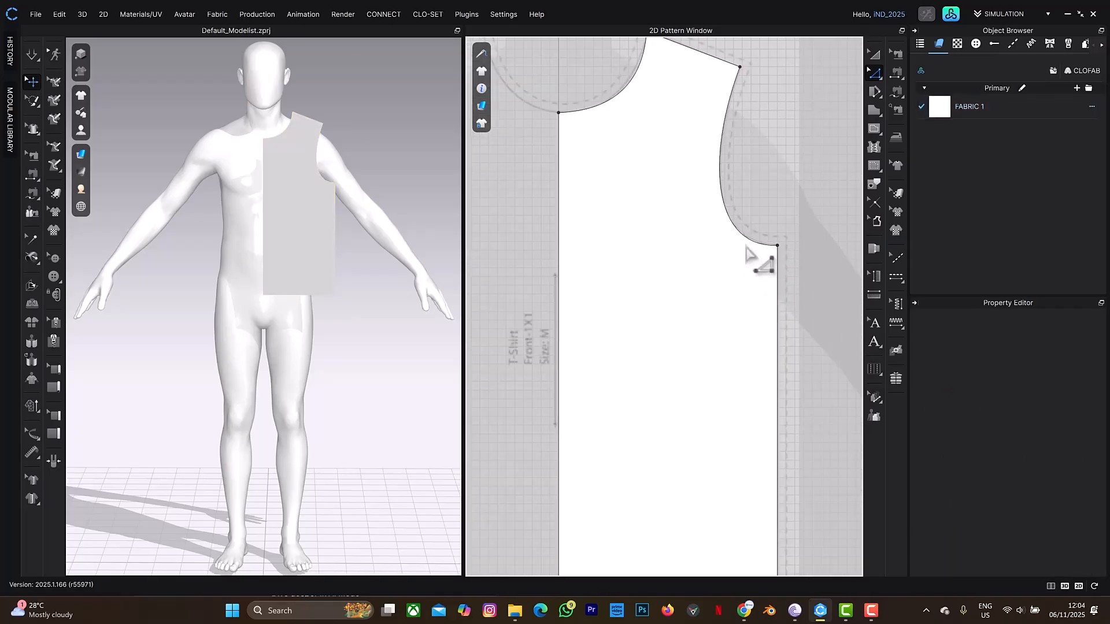
{"action": "left_click", "coordinate": [749, 245]}
{"action": "left_click_drag", "start_coordinate": [712, 255], "coordinate": [715, 248]}
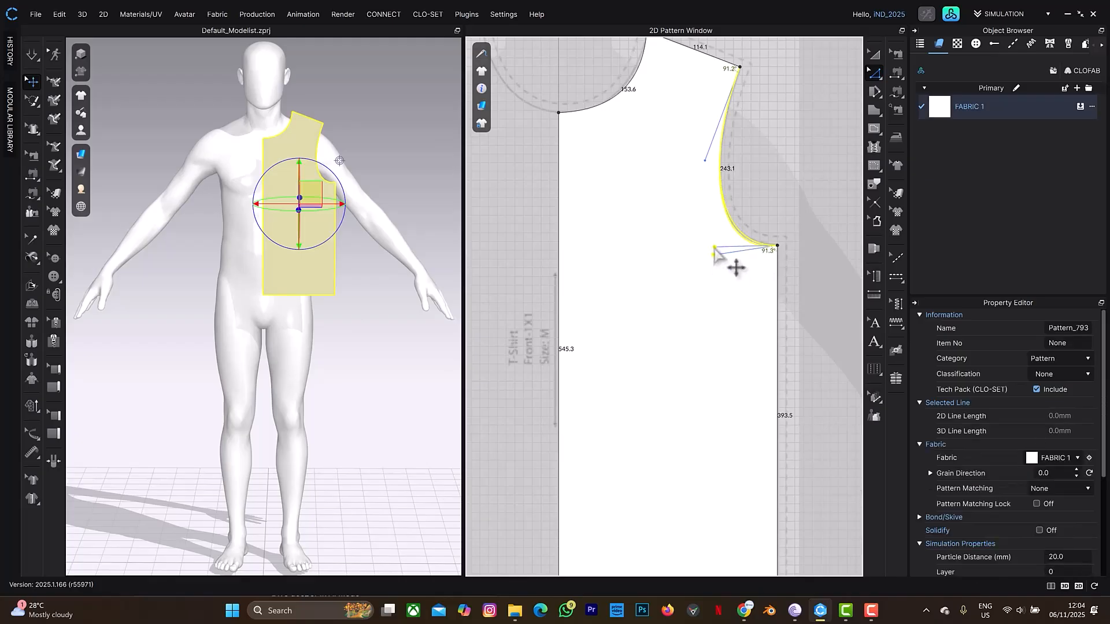
Adjust the front neckline's curve handle at the neck-shoulder point to refine its fit to the template
{"action": "right_click_drag", "start_coordinate": [625, 129], "coordinate": [724, 245]}
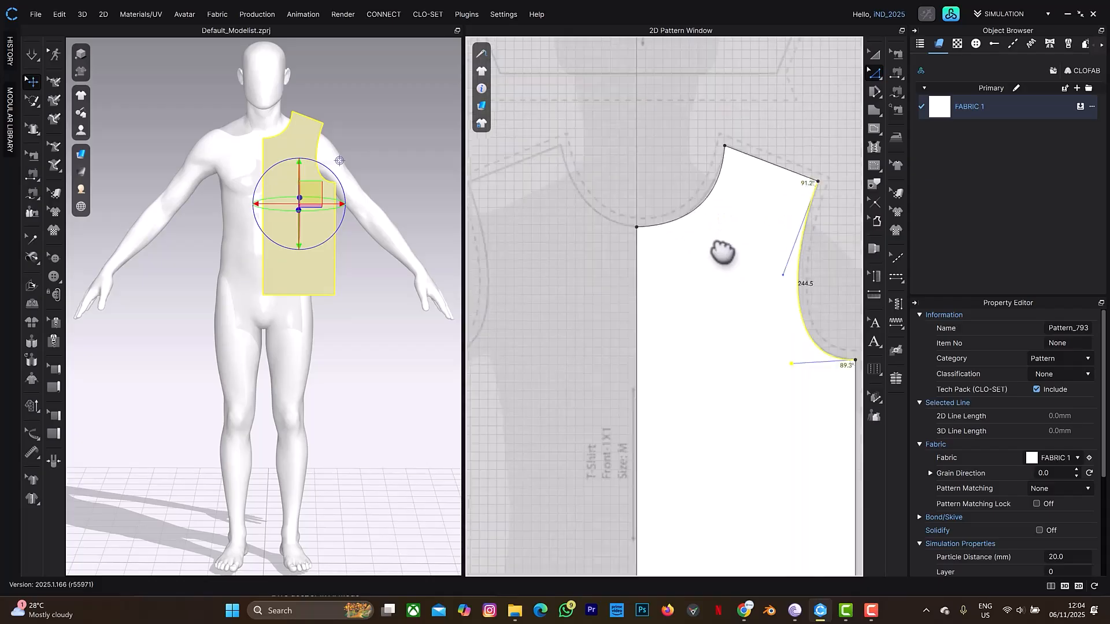
{"action": "left_click", "coordinate": [747, 161]}
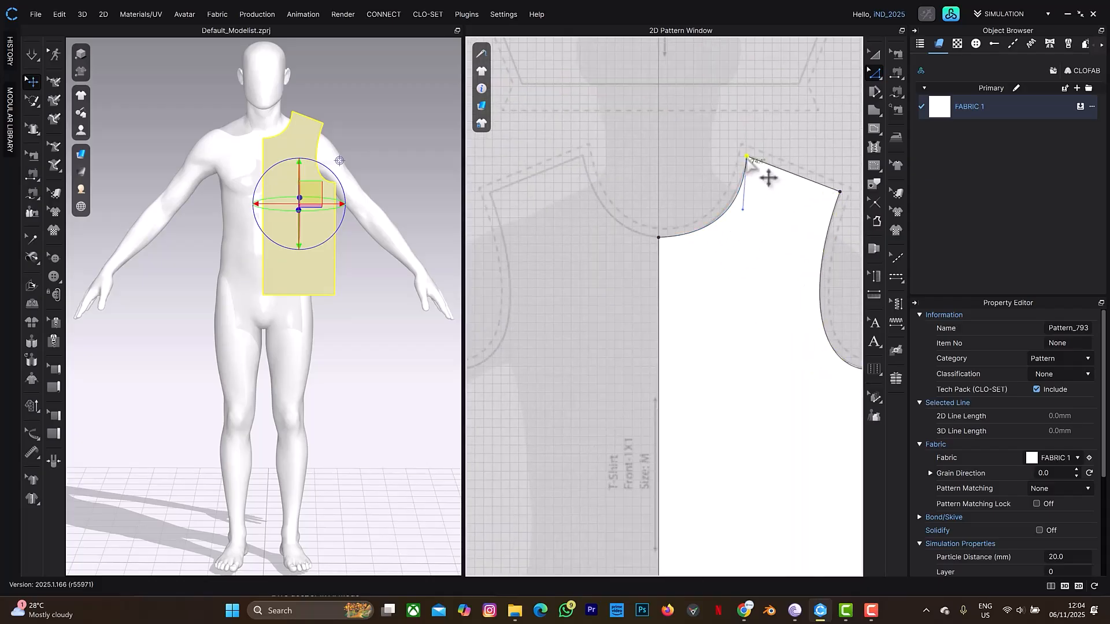
{"action": "left_click_drag", "start_coordinate": [744, 210], "coordinate": [741, 208]}
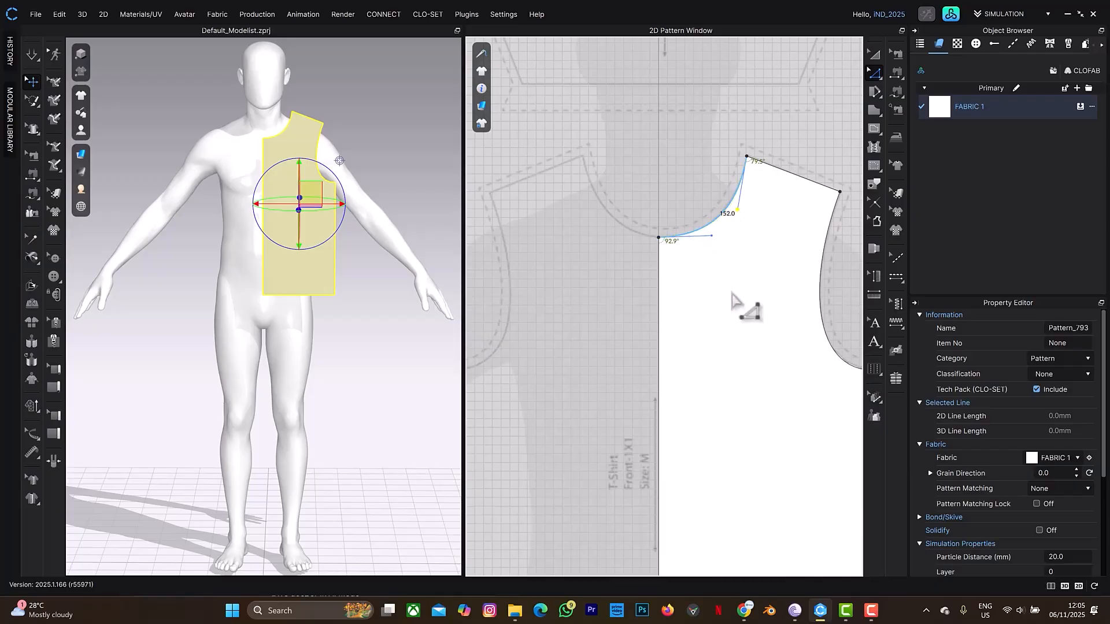
Mirror-paste the half front pattern and place the mirrored piece on the opposite side of the centre line
{"action": "scroll", "coordinate": [736, 293], "scroll_direction": "down", "scroll_amount": 6}
{"action": "middle_click_drag", "start_coordinate": [704, 183], "coordinate": [666, 101]}
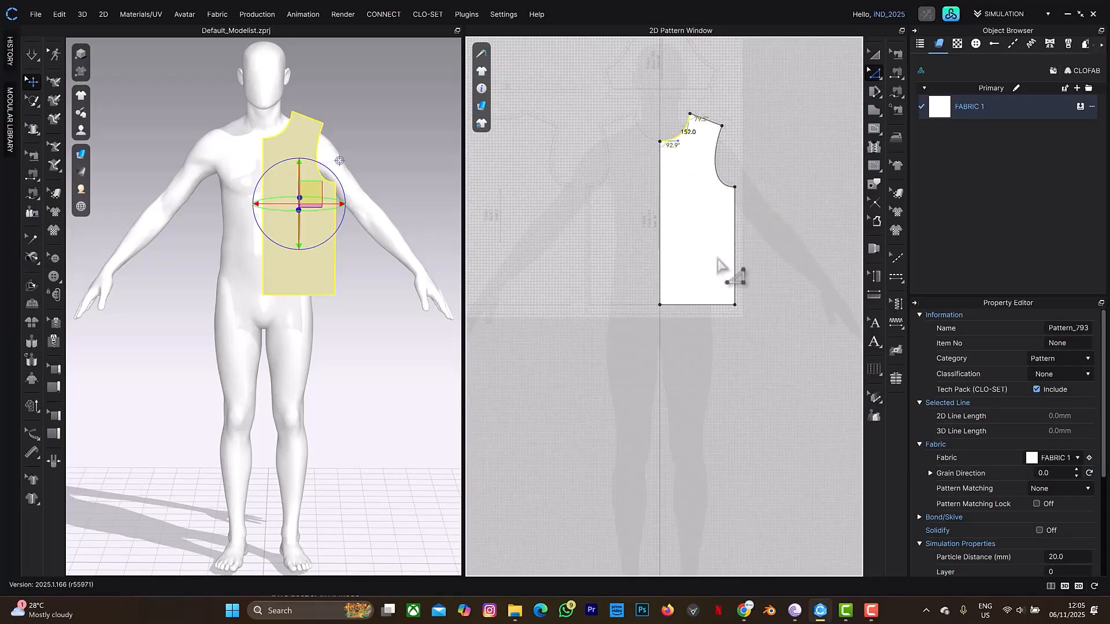
{"action": "key", "text": "a"}
{"action": "left_click", "coordinate": [708, 209]}
{"action": "left_click", "coordinate": [708, 208]}
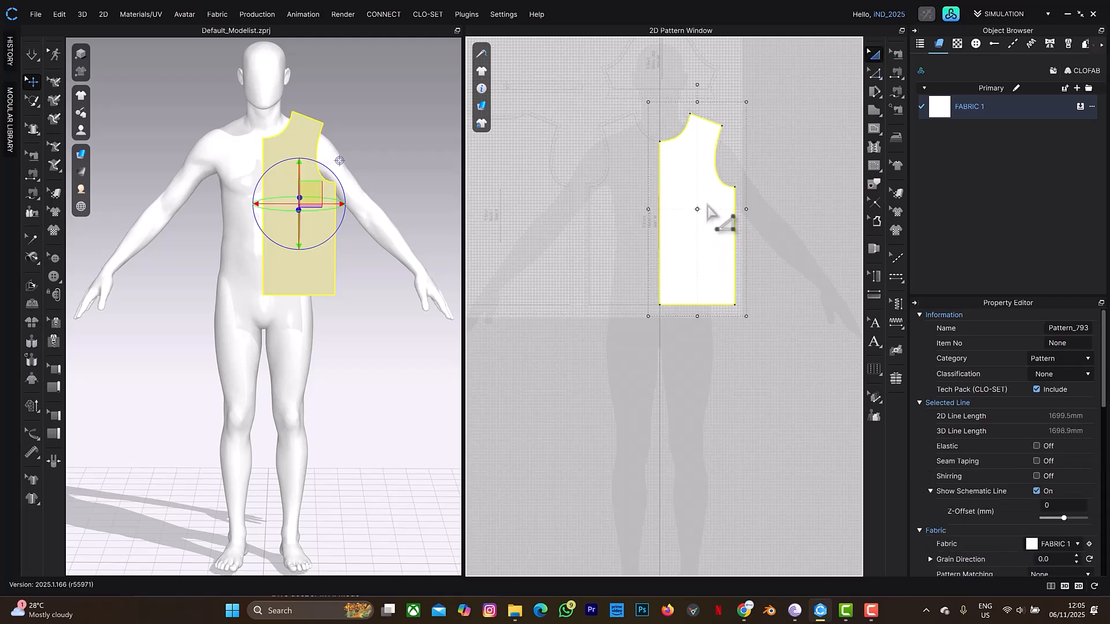
{"action": "key", "text": "ctrl+r"}
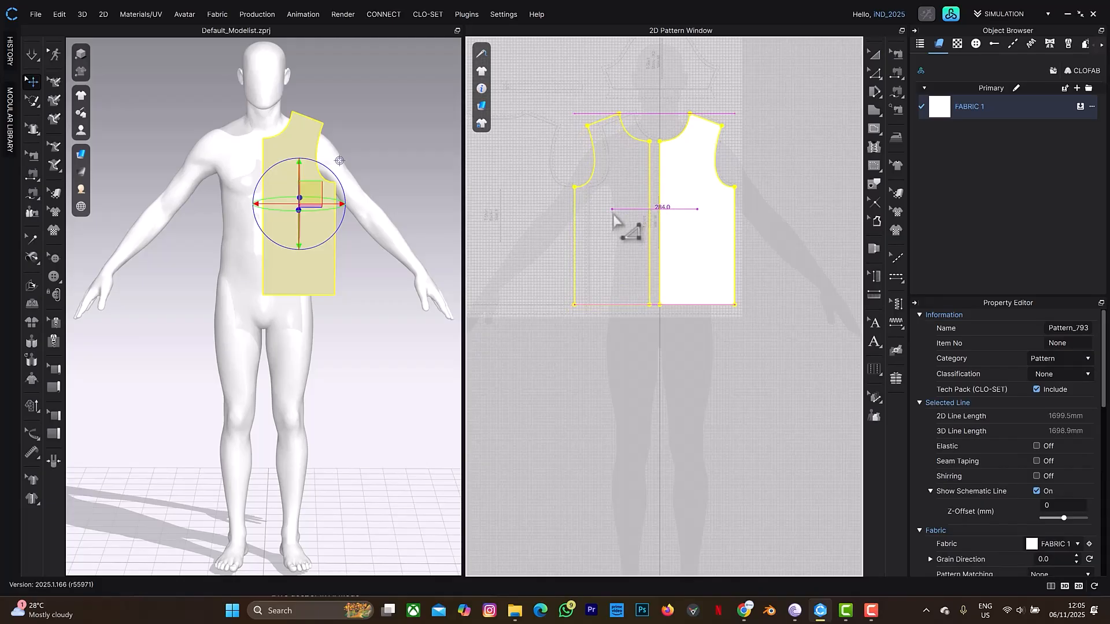
{"action": "left_click", "coordinate": [614, 216]}
Duplicate the original half front pattern and place the copy over the back T-shirt piece in the template
{"action": "scroll", "coordinate": [694, 138], "scroll_direction": "up", "scroll_amount": 3}
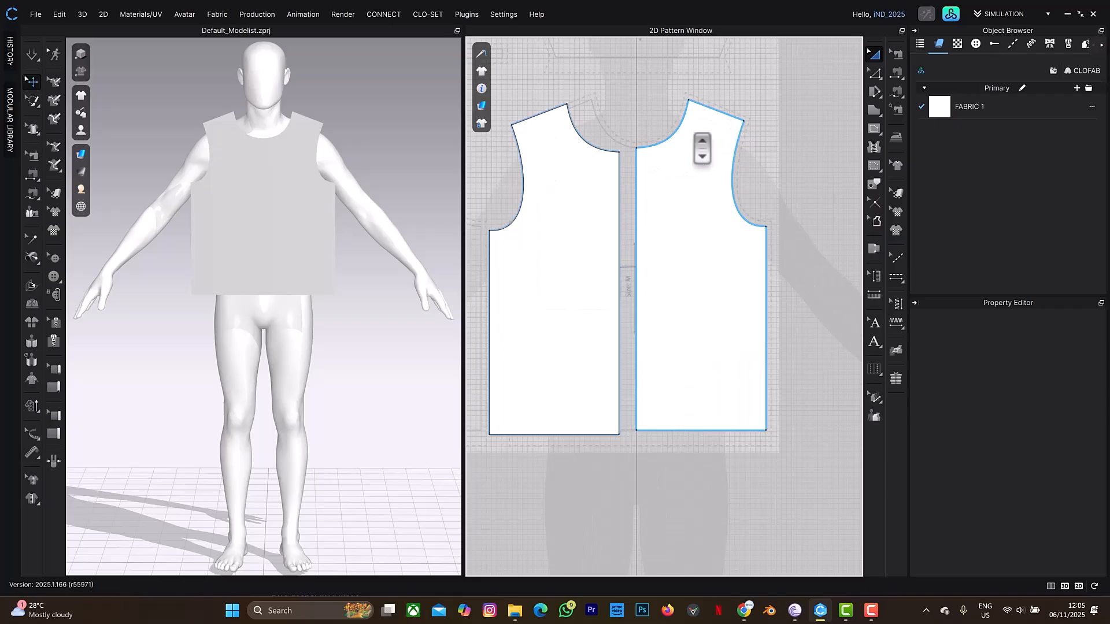
{"action": "left_click", "coordinate": [704, 149]}
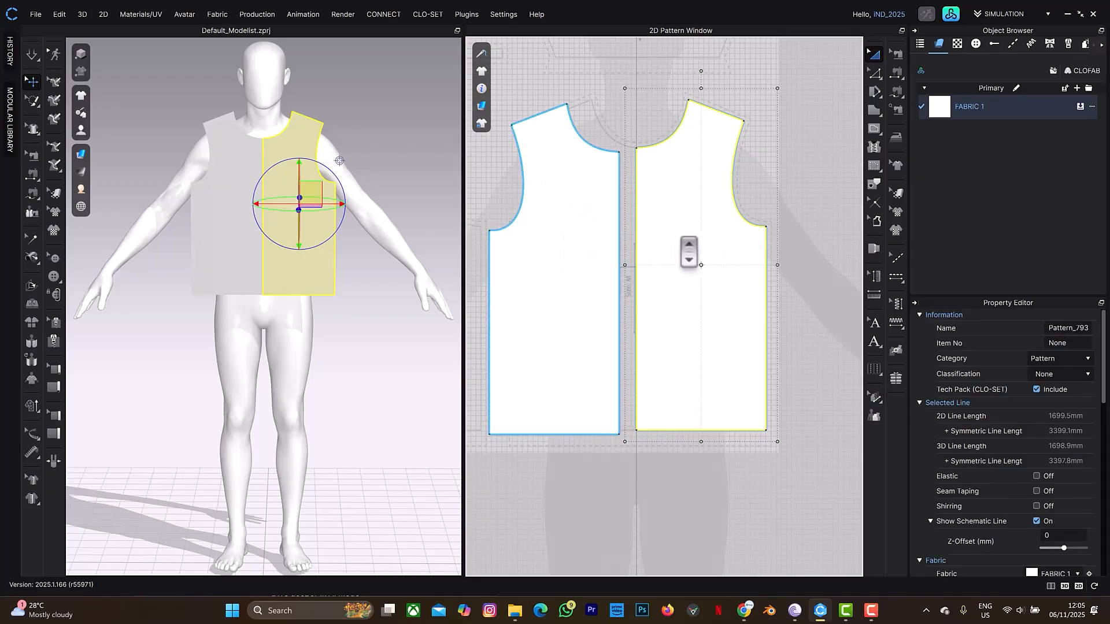
{"action": "scroll", "coordinate": [702, 258], "scroll_direction": "down", "scroll_amount": 2}
{"action": "mouse_move", "coordinate": [726, 277]}
{"action": "middle_mouse_down"}
{"action": "mouse_move", "coordinate": [652, 231]}
{"action": "mouse_move", "coordinate": [734, 267]}
{"action": "mouse_move", "coordinate": [711, 265]}
{"action": "middle_mouse_up"}
{"action": "scroll", "coordinate": [648, 234], "scroll_direction": "down", "scroll_amount": 3}
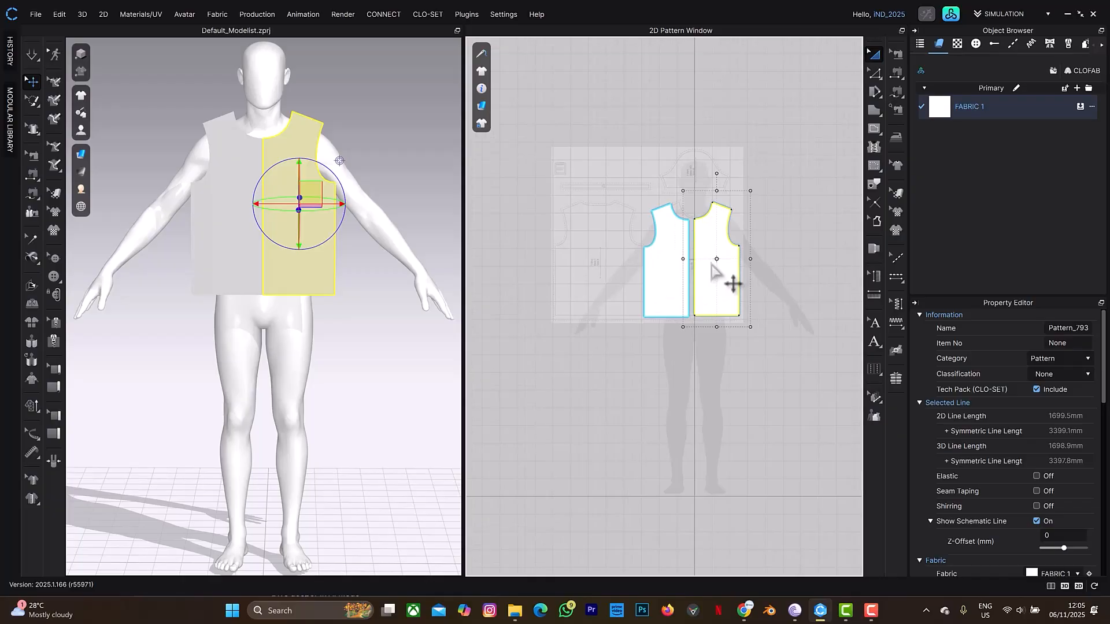
{"action": "left_click_drag", "start_coordinate": [701, 264], "coordinate": [614, 270]}
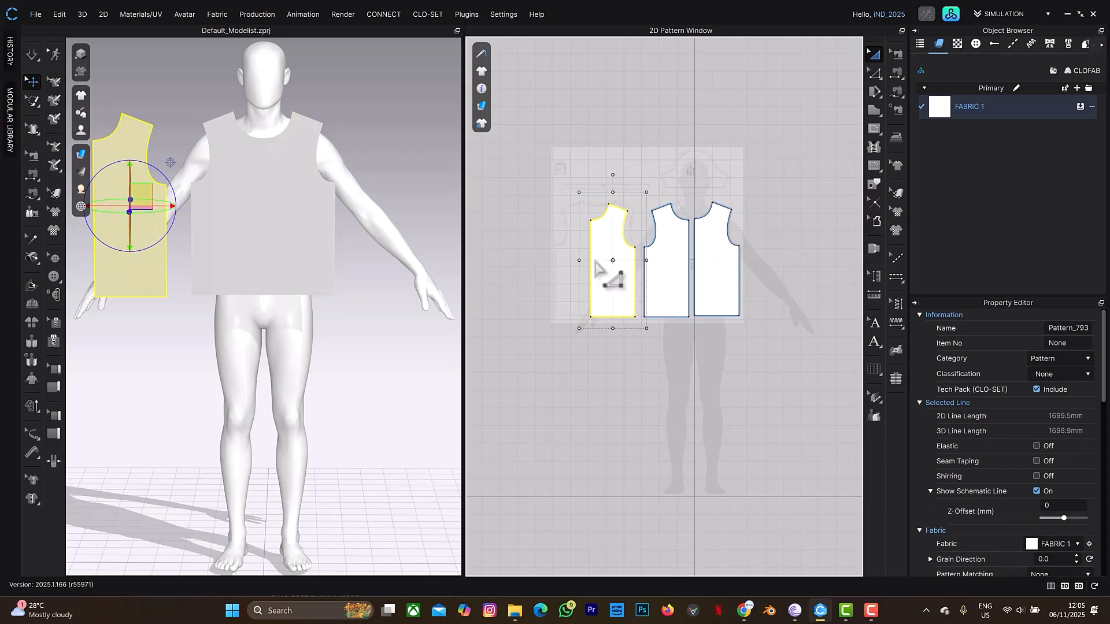
{"action": "right_click", "coordinate": [115, 268]}
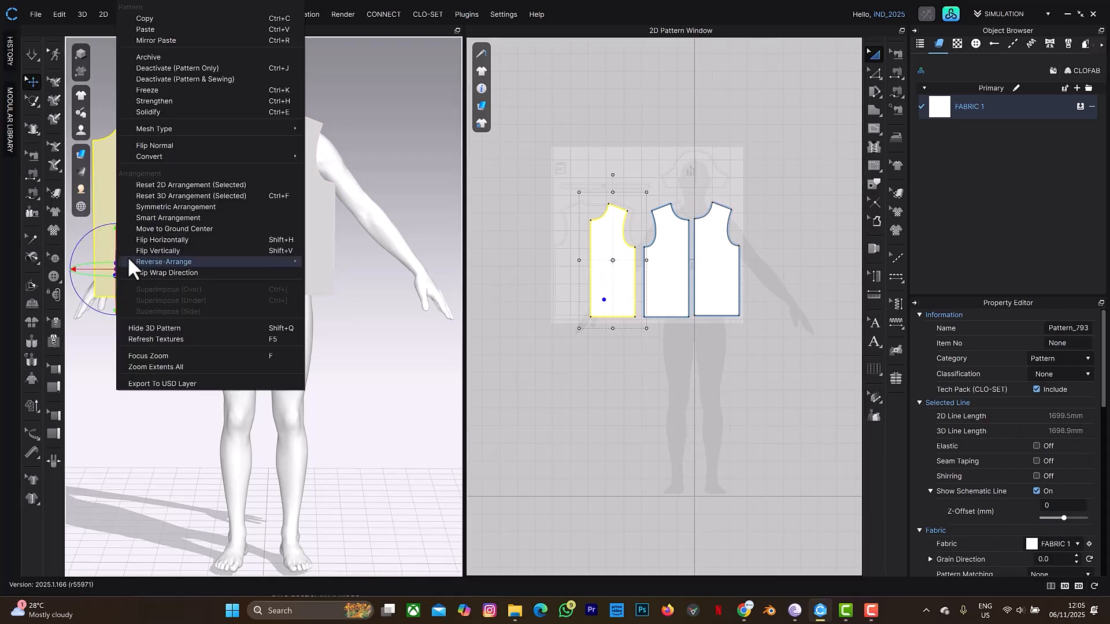
{"action": "left_click", "coordinate": [85, 308]}
{"action": "middle_click_drag", "start_coordinate": [142, 287], "coordinate": [141, 388]}
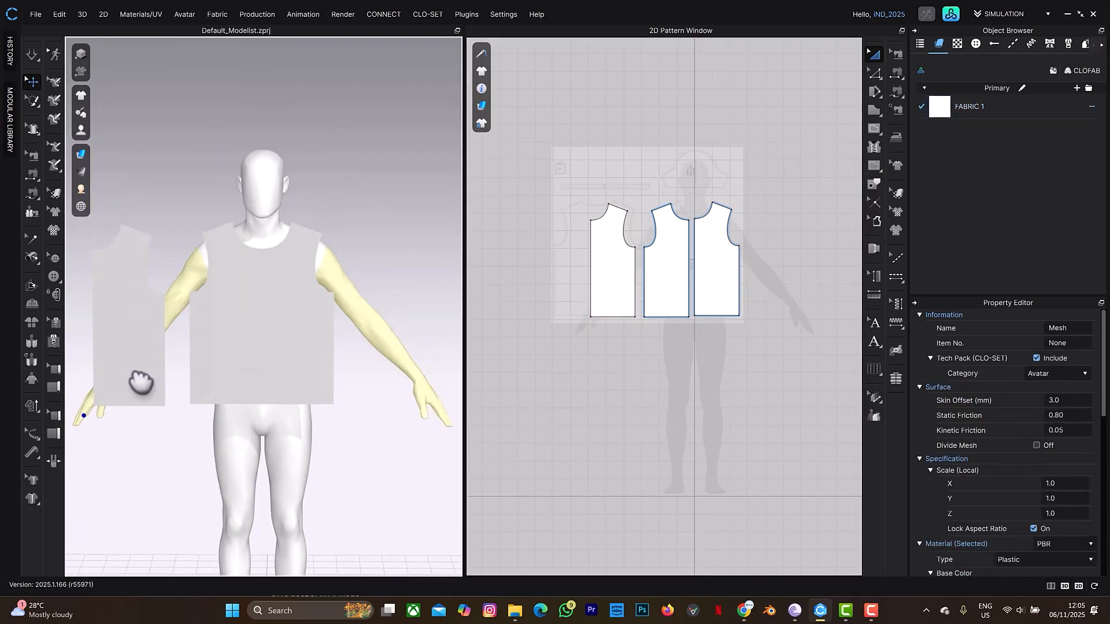
{"action": "left_click", "coordinate": [143, 374]}
{"action": "right_click_drag", "start_coordinate": [154, 341], "coordinate": [145, 357]}
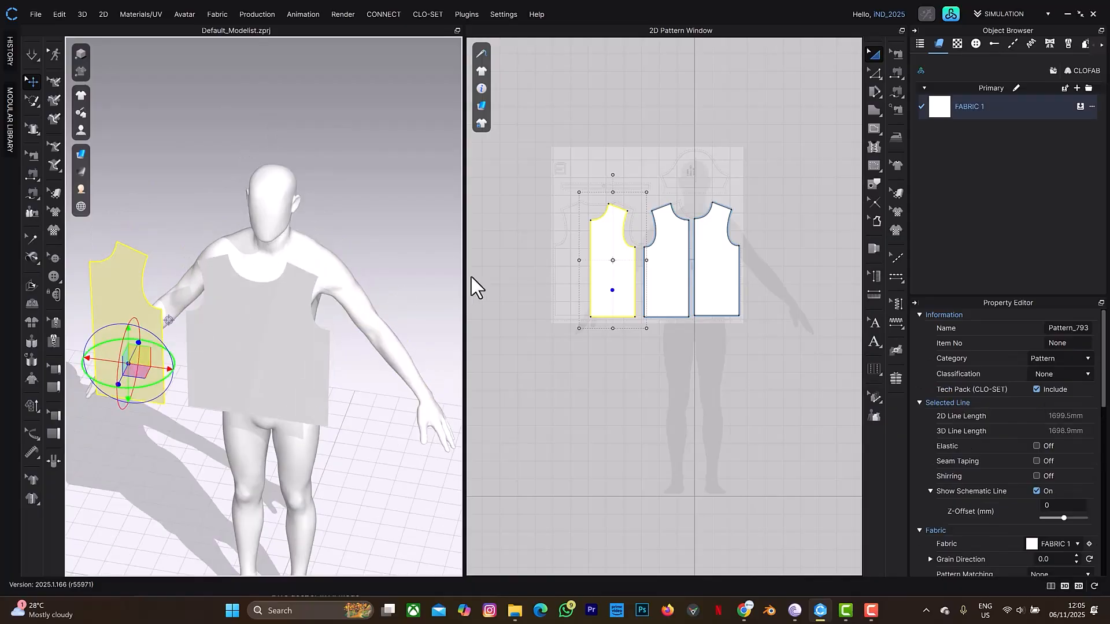
Nudge the copied half pattern into alignment with the underlying back template's outline
{"action": "scroll", "coordinate": [578, 282], "scroll_direction": "up", "scroll_amount": 5}
{"action": "middle_click_drag", "start_coordinate": [825, 280], "coordinate": [734, 318]}
{"action": "left_click_drag", "start_coordinate": [643, 340], "coordinate": [649, 330]}
{"action": "middle_click_drag", "start_coordinate": [593, 260], "coordinate": [580, 390]}
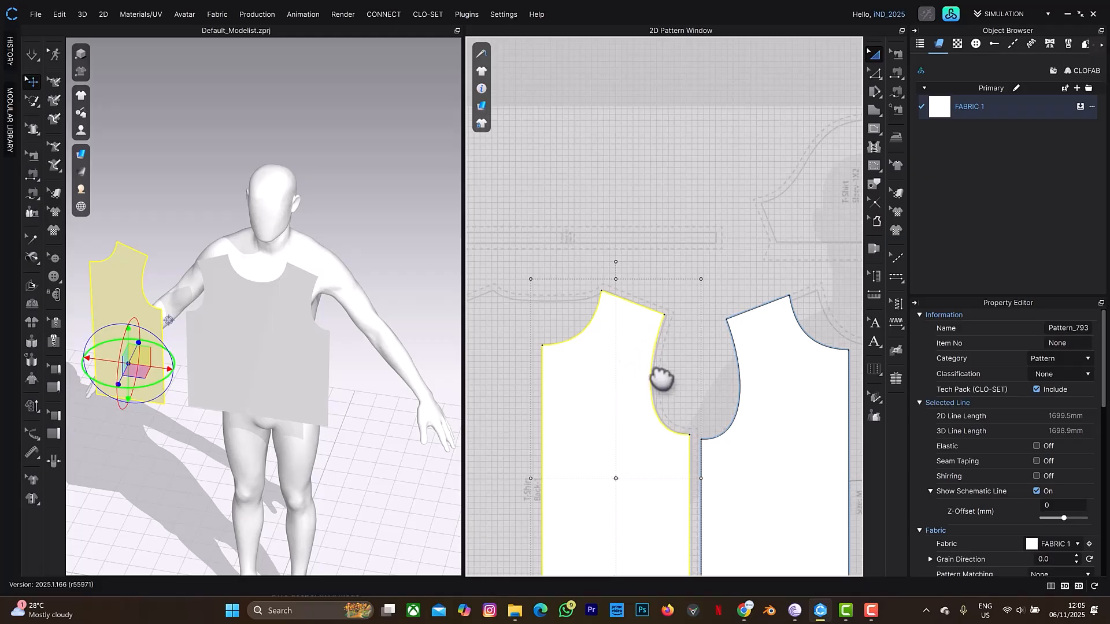
Raise the back piece's centre neck point to the template's back neckline and reshape the neckline into a shallow curve about 105 mm long
{"action": "scroll", "coordinate": [535, 335], "scroll_direction": "up", "scroll_amount": 3}
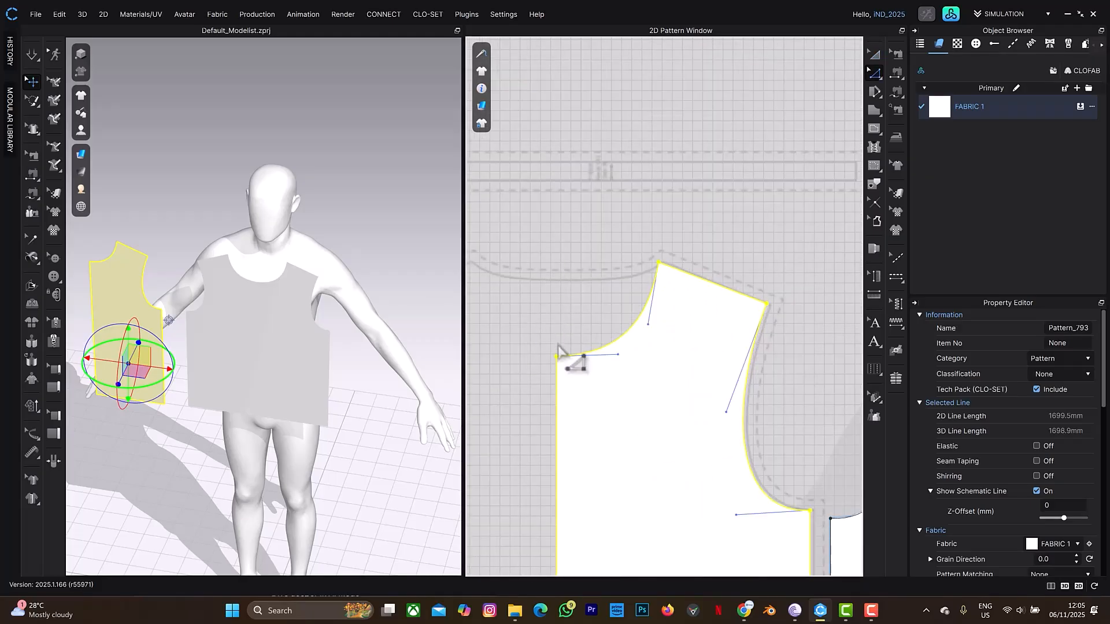
{"action": "key", "text": "z"}
{"action": "left_click_drag", "start_coordinate": [557, 358], "coordinate": [609, 283]}
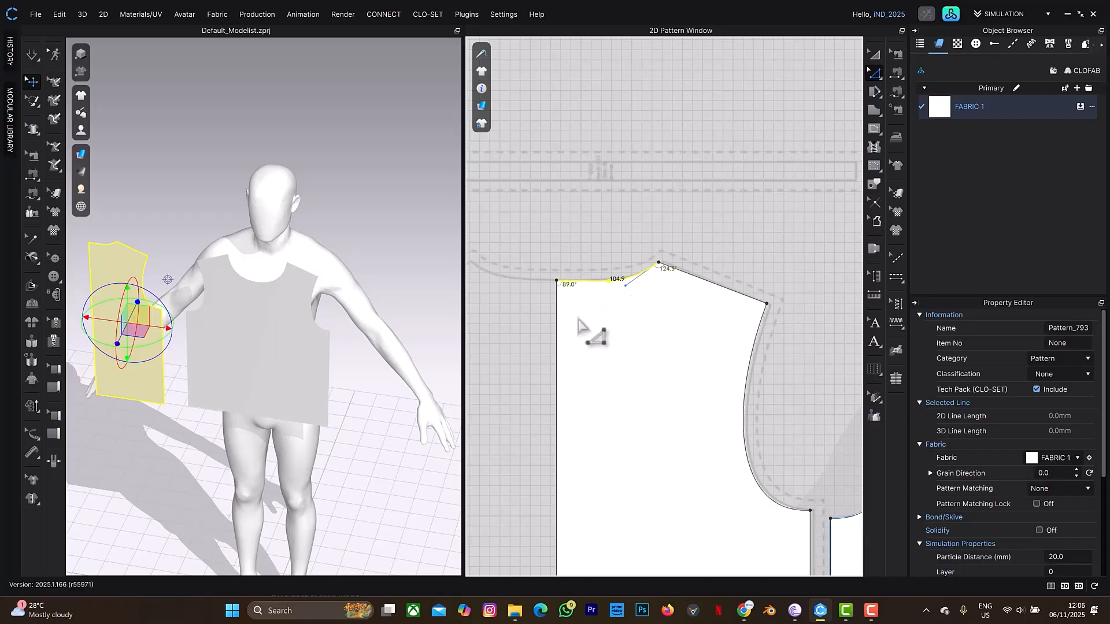
{"action": "left_click", "coordinate": [725, 252]}
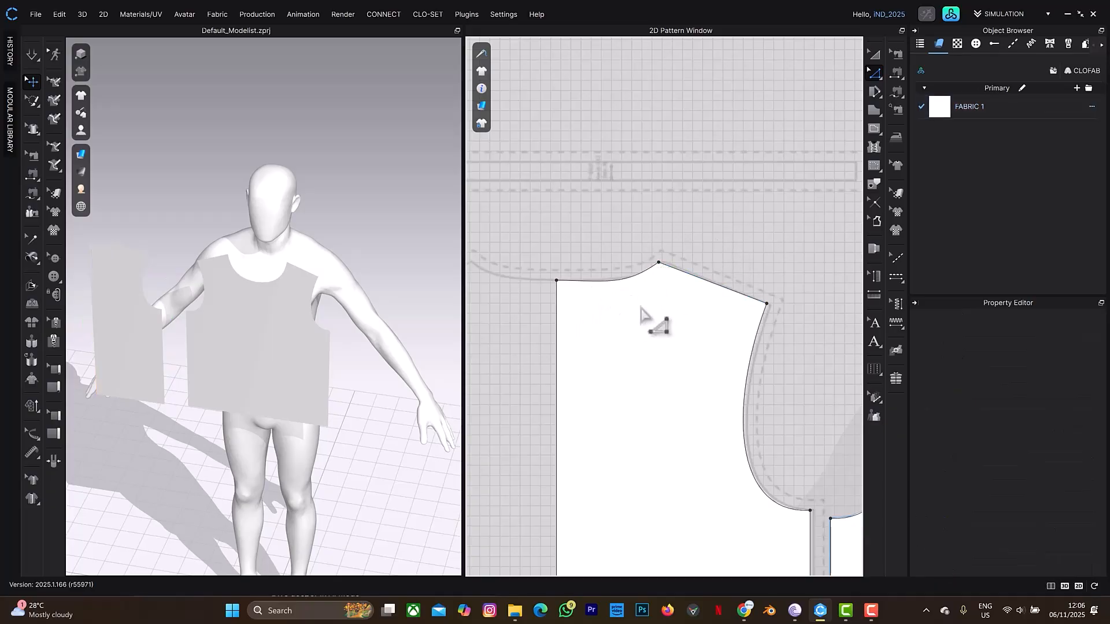
{"action": "scroll", "coordinate": [643, 318], "scroll_direction": "down", "scroll_amount": 5}
{"action": "scroll", "coordinate": [628, 214], "scroll_direction": "up", "scroll_amount": 4}
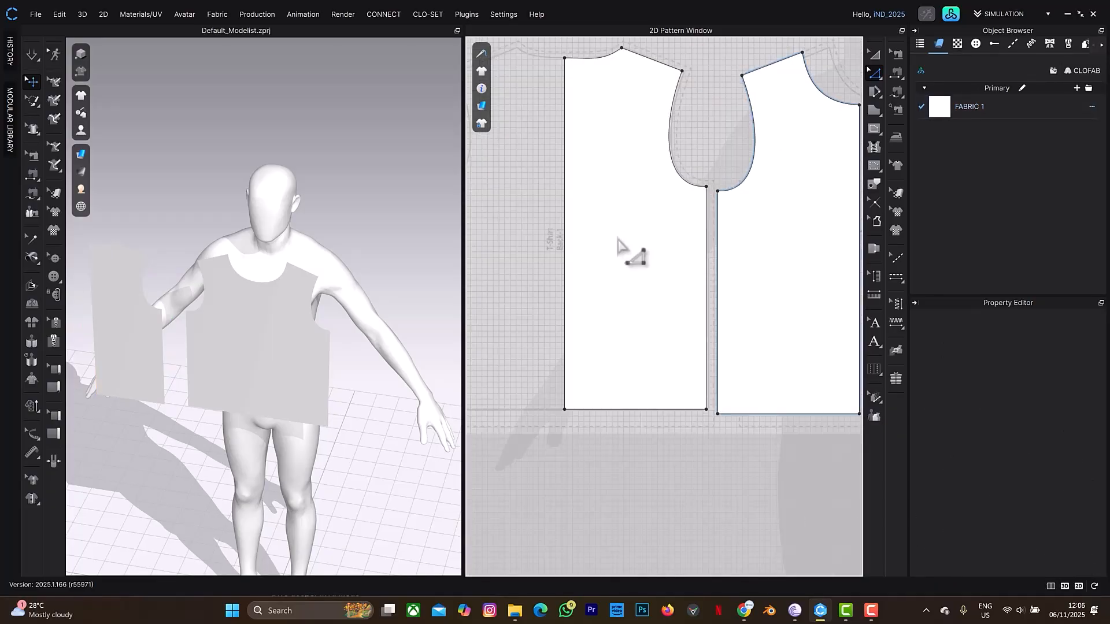
{"action": "scroll", "coordinate": [630, 186], "scroll_direction": "up", "scroll_amount": 3}
{"action": "scroll", "coordinate": [617, 328], "scroll_direction": "up", "scroll_amount": 2}
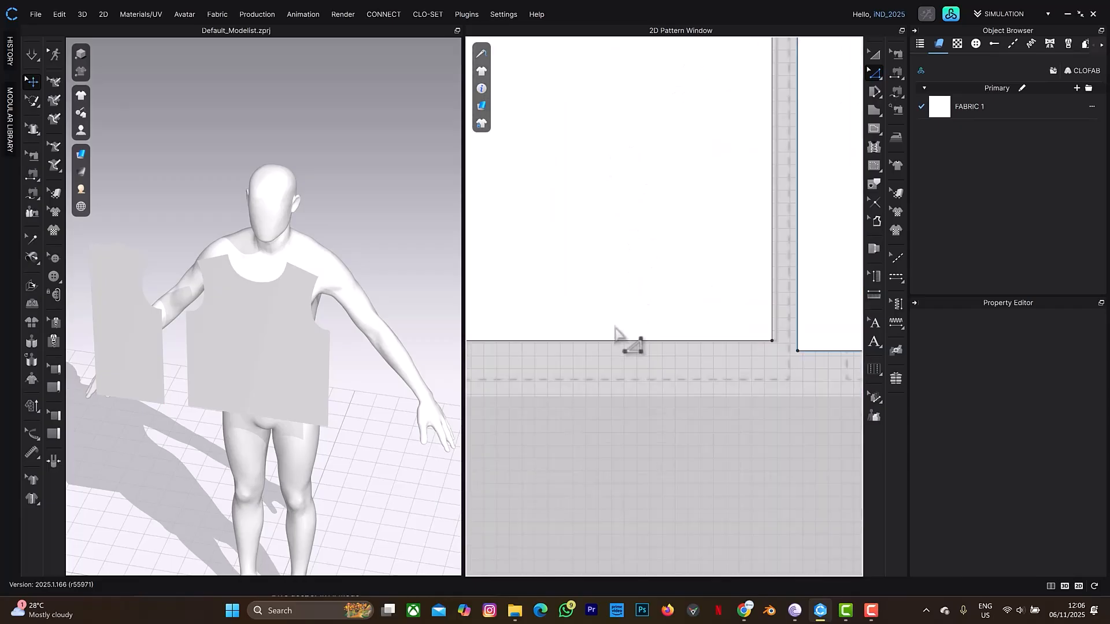
{"action": "scroll", "coordinate": [614, 350], "scroll_direction": "down", "scroll_amount": 5}
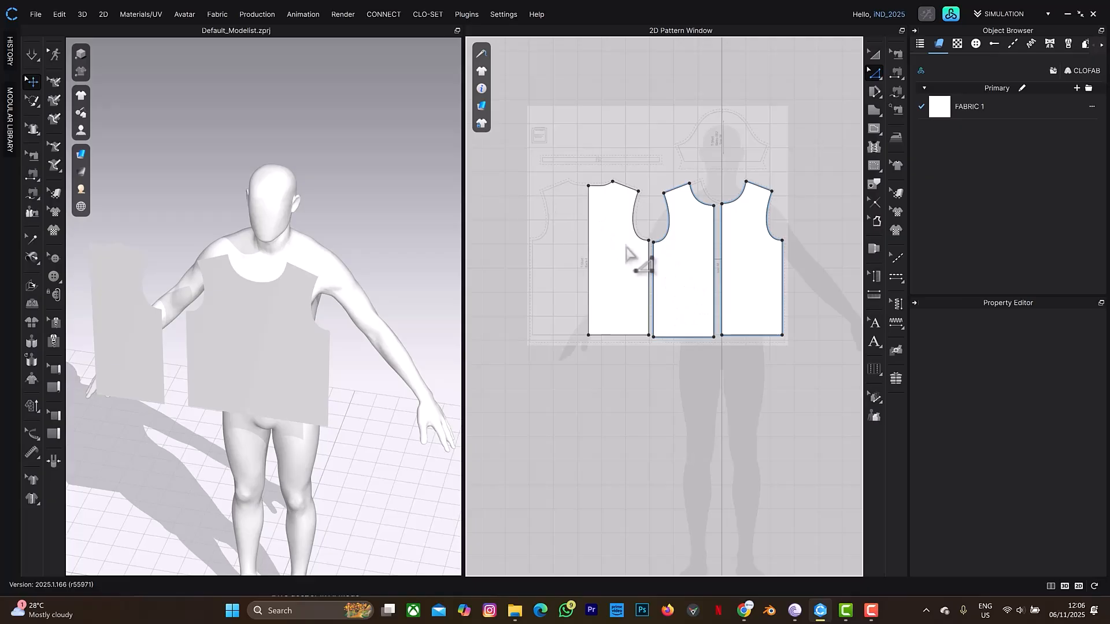
Move the half back piece behind the avatar in the 3D view so it faces the avatar's back
{"action": "right_click_drag", "start_coordinate": [172, 334], "coordinate": [203, 322]}
{"action": "left_click", "coordinate": [130, 349]}
{"action": "left_click", "coordinate": [142, 307]}
{"action": "scroll", "coordinate": [235, 335], "scroll_direction": "down", "scroll_amount": 5}
{"action": "right_click_drag", "start_coordinate": [354, 307], "coordinate": [310, 294]}
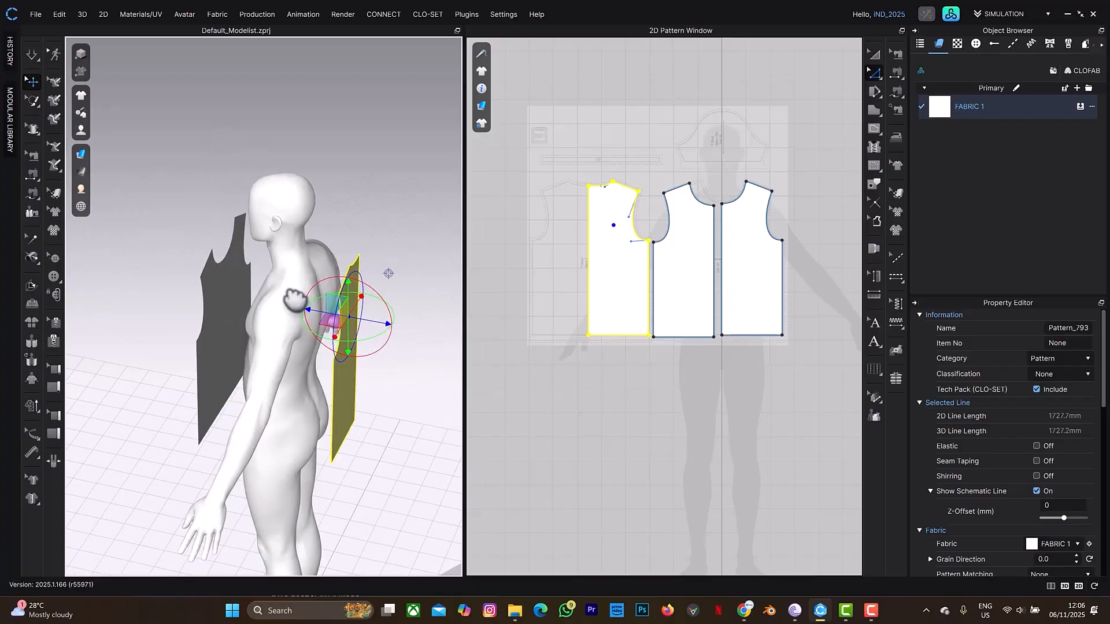
{"action": "right_click_drag", "start_coordinate": [388, 352], "coordinate": [276, 338]}
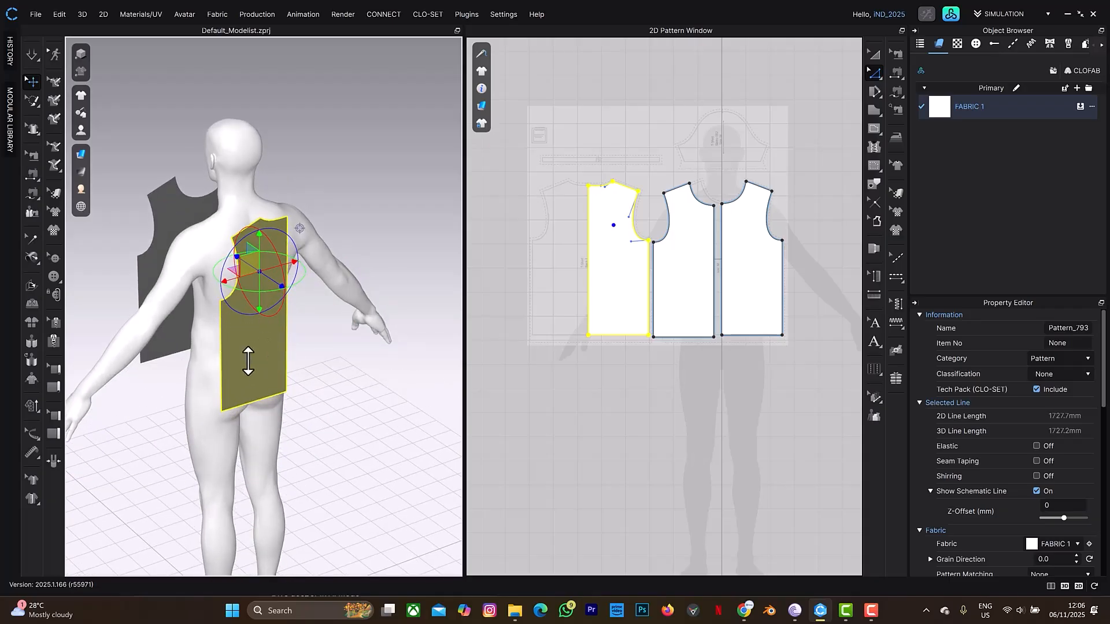
{"action": "right_click_drag", "start_coordinate": [174, 218], "coordinate": [171, 367]}
Flip the normal of the half back piece behind the avatar so its outer side faces outward
{"action": "middle_click_drag", "start_coordinate": [171, 368], "coordinate": [168, 369]}
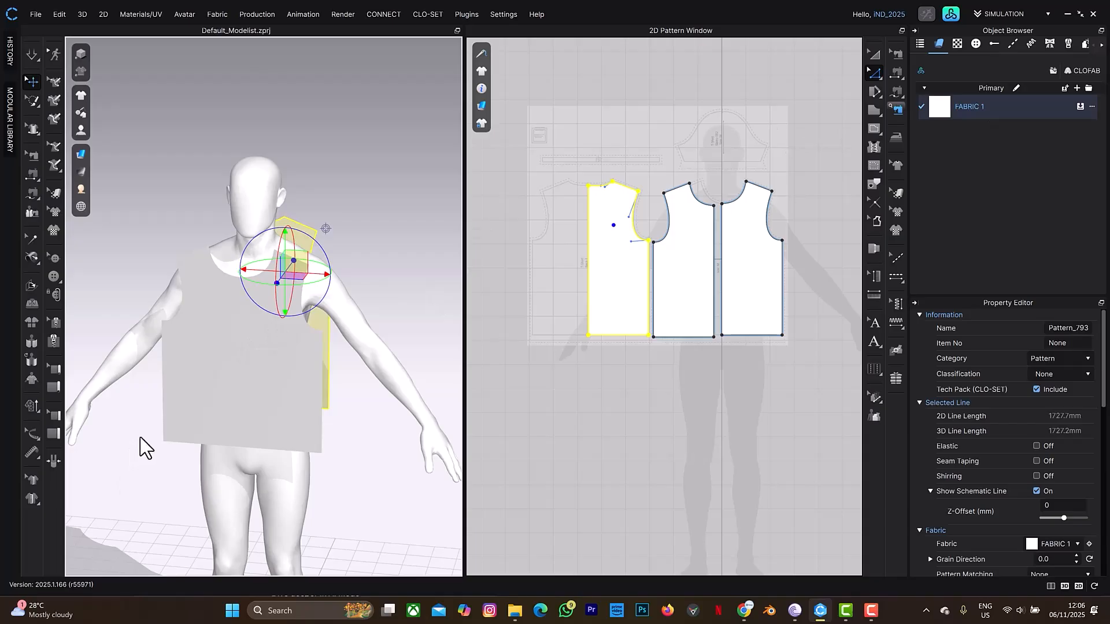
{"action": "right_click_drag", "start_coordinate": [263, 378], "coordinate": [170, 378]}
{"action": "middle_click_drag", "start_coordinate": [118, 305], "coordinate": [473, 394]}
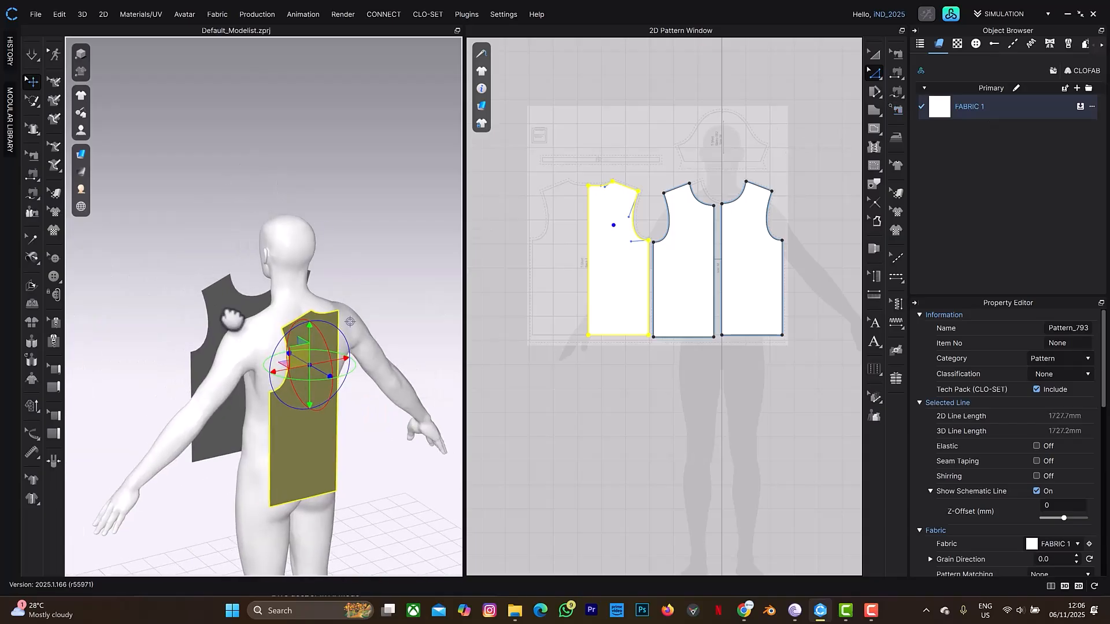
{"action": "scroll", "coordinate": [223, 320], "scroll_direction": "up", "scroll_amount": 3}
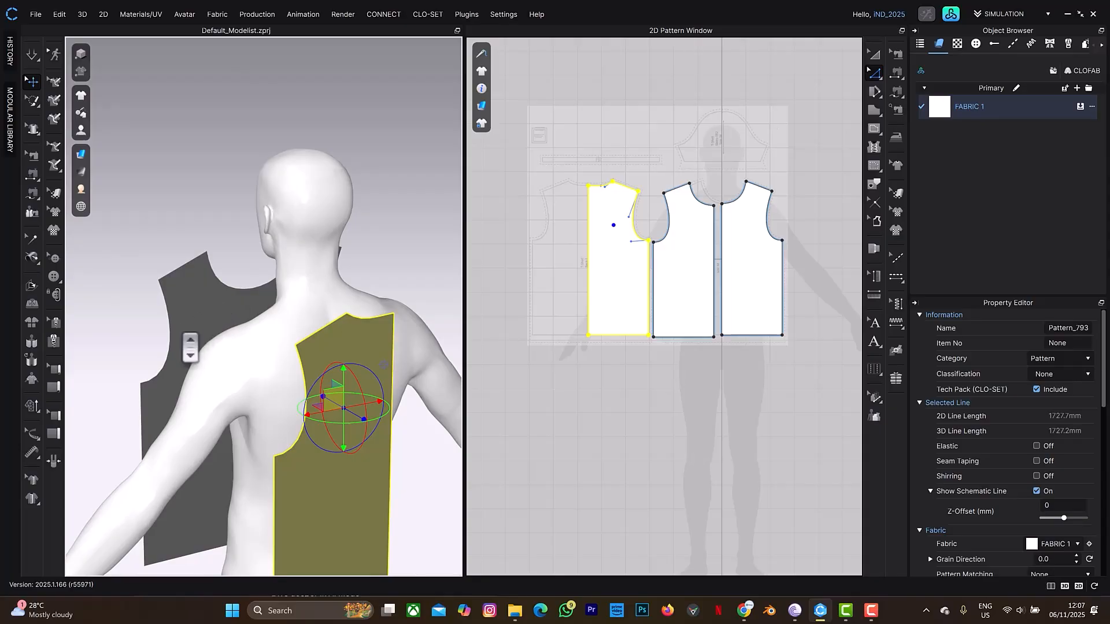
{"action": "middle_click_drag", "start_coordinate": [347, 425], "coordinate": [349, 374]}
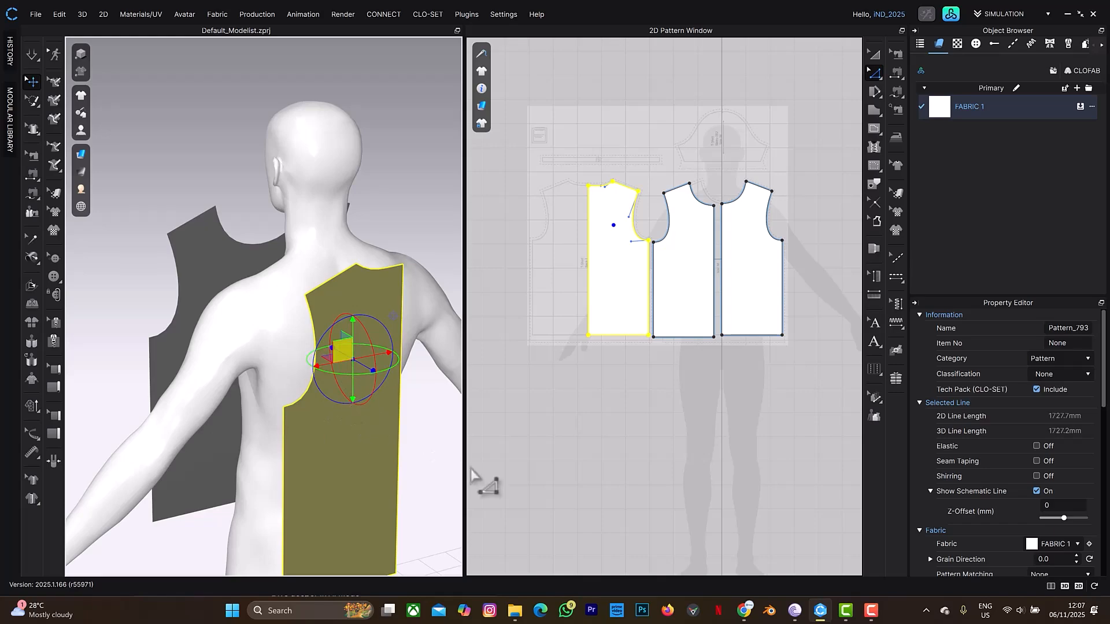
{"action": "right_click", "coordinate": [356, 419]}
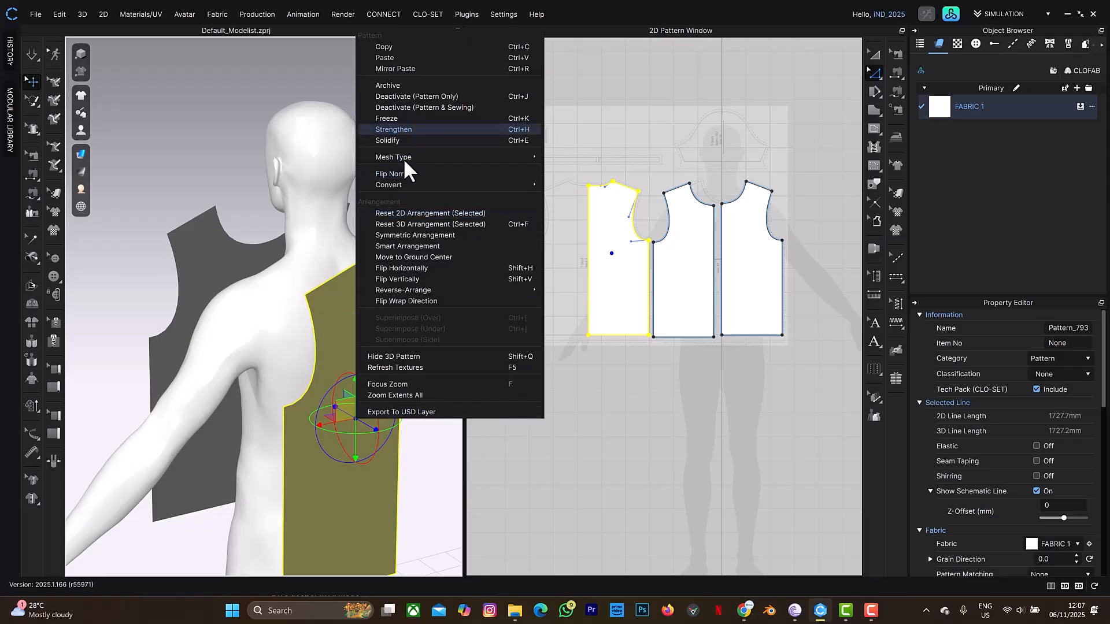
{"action": "left_click", "coordinate": [403, 173]}
{"action": "key", "text": "8"}
{"action": "mouse_move", "coordinate": [318, 452]}
{"action": "right_mouse_down"}
{"action": "mouse_move", "coordinate": [396, 458]}
{"action": "mouse_move", "coordinate": [315, 447]}
{"action": "mouse_move", "coordinate": [309, 460]}
{"action": "right_mouse_up"}
{"action": "middle_click_drag", "start_coordinate": [312, 470], "coordinate": [286, 434]}
Move the half back piece to the far side of the front pieces in 2D and place a linked symmetric copy beside it
{"action": "scroll", "coordinate": [625, 295], "scroll_direction": "down", "scroll_amount": 3}
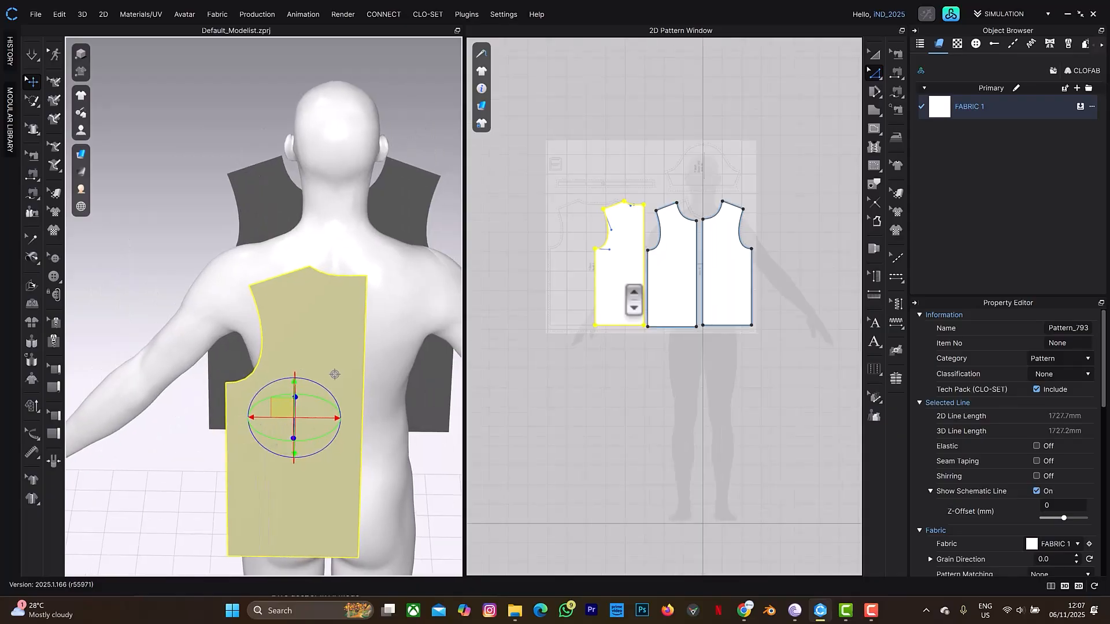
{"action": "key", "text": "a"}
{"action": "left_click_drag", "start_coordinate": [639, 276], "coordinate": [796, 277]}
{"action": "right_click_drag", "start_coordinate": [796, 277], "coordinate": [715, 289]}
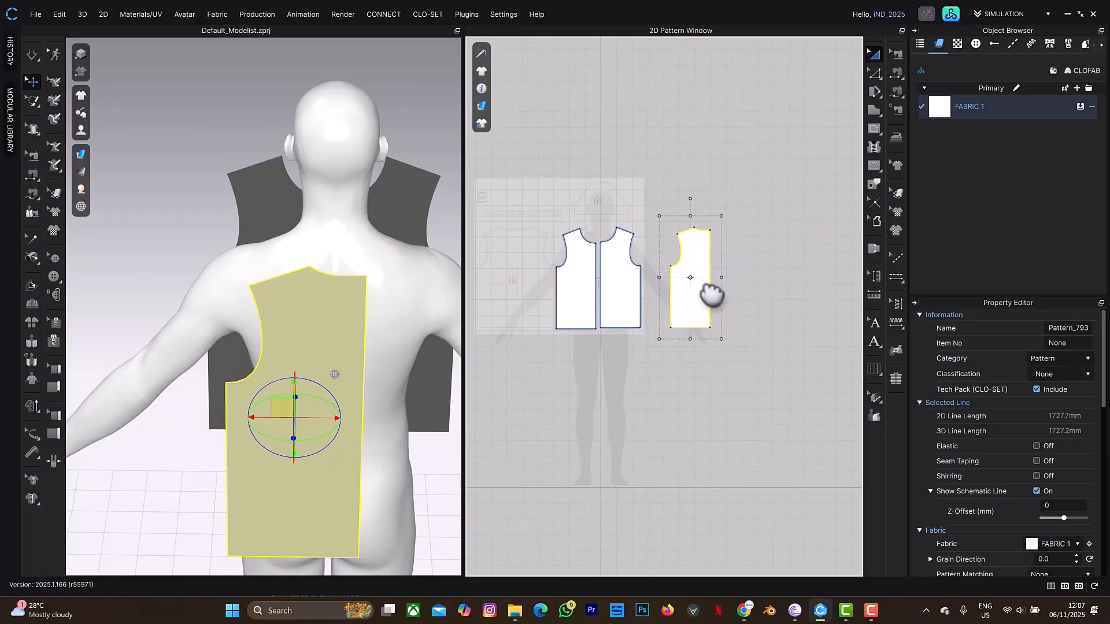
{"action": "key", "text": "ctrl+d"}
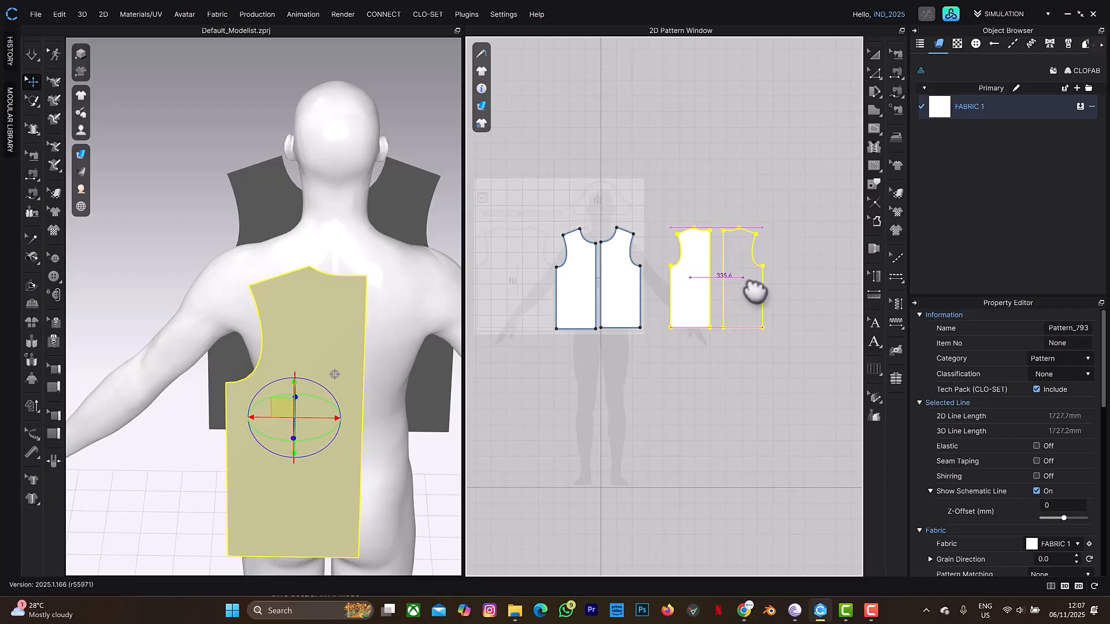
{"action": "left_click", "coordinate": [738, 284]}
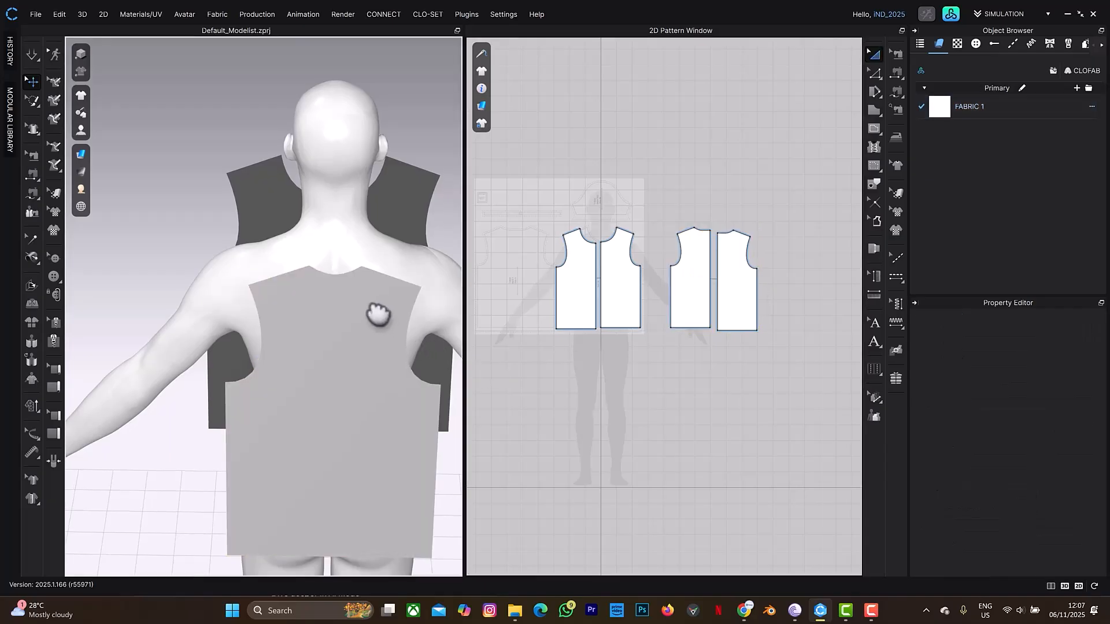
Shift the back halves slightly apart behind the avatar, leaving a narrow gap along the centre back
{"action": "left_click_drag", "start_coordinate": [371, 375], "coordinate": [397, 389]}
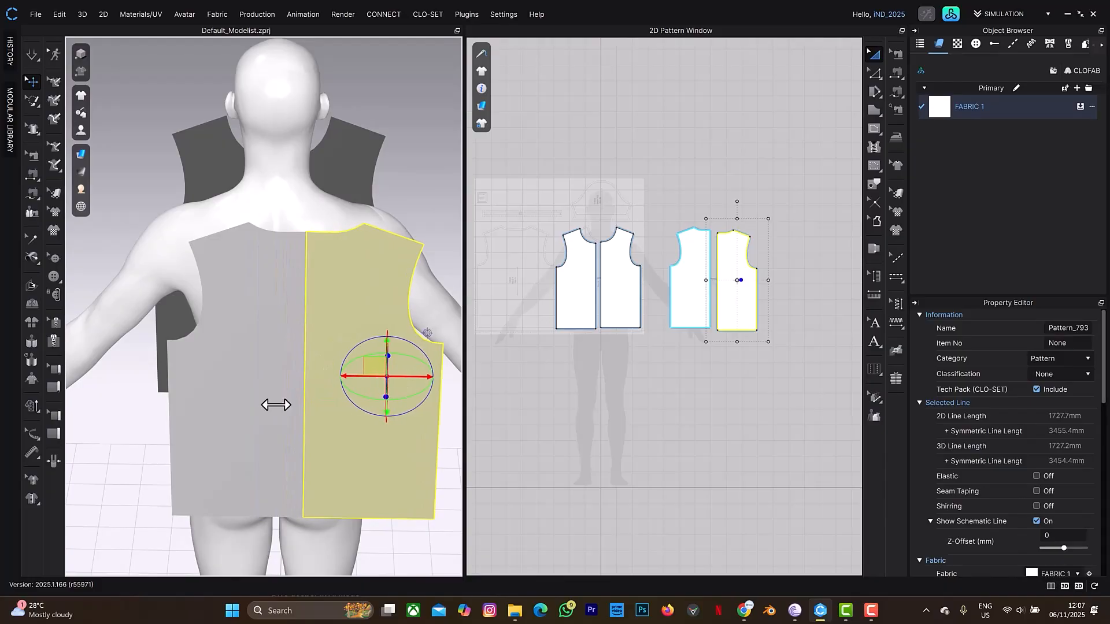
{"action": "left_click", "coordinate": [206, 395]}
{"action": "left_click", "coordinate": [216, 390]}
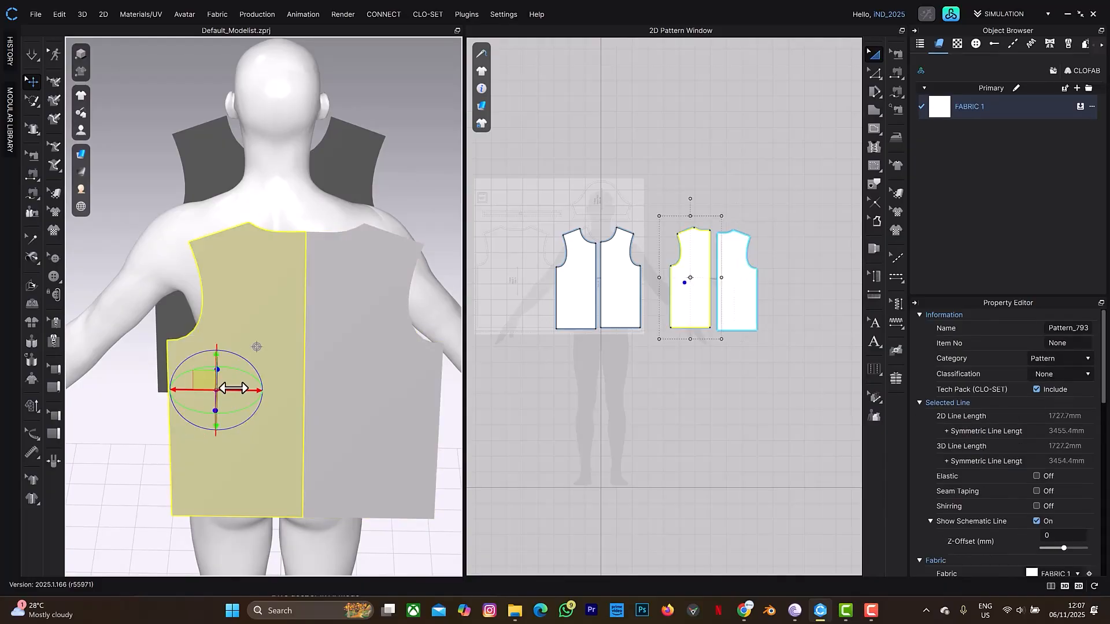
{"action": "left_click_drag", "start_coordinate": [234, 390], "coordinate": [222, 391]}
{"action": "right_click_drag", "start_coordinate": [355, 345], "coordinate": [313, 361]}
{"action": "right_click_drag", "start_coordinate": [428, 370], "coordinate": [448, 355]}
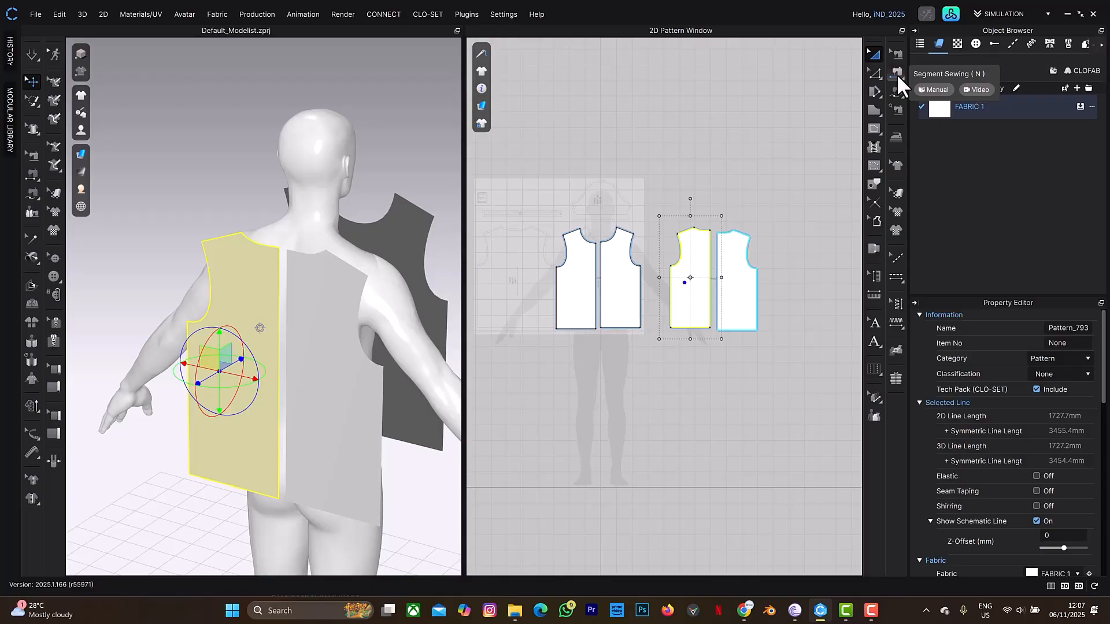
Sew the back shoulder edges to the matching front shoulder edges with Segment Sewing
{"action": "left_click", "coordinate": [897, 73]}
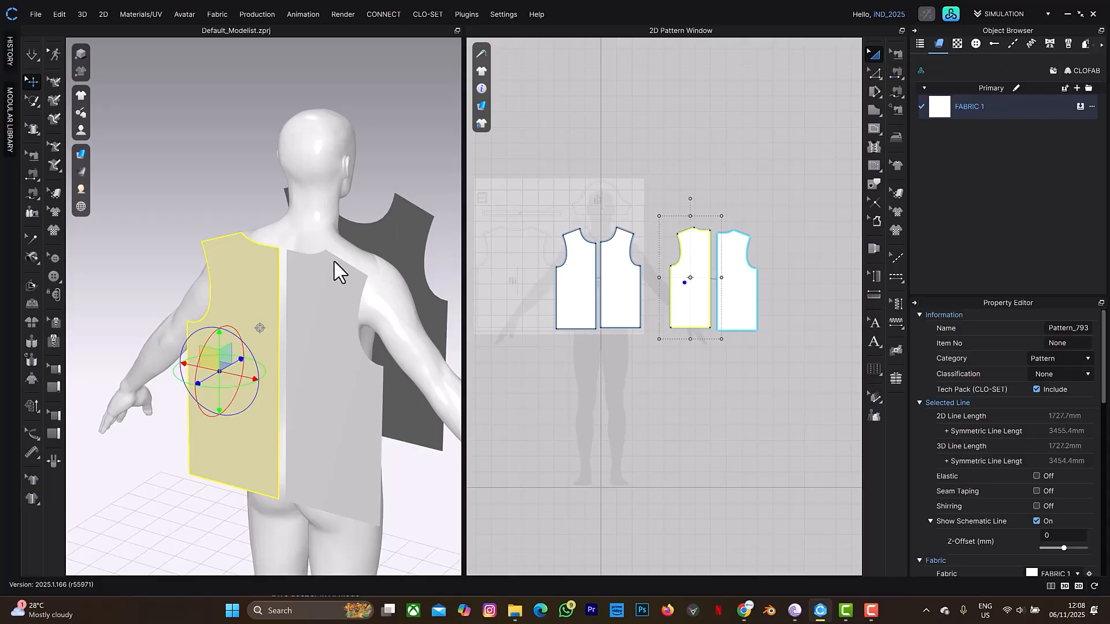
{"action": "left_click", "coordinate": [896, 92]}
{"action": "mouse_move", "coordinate": [896, 69]}
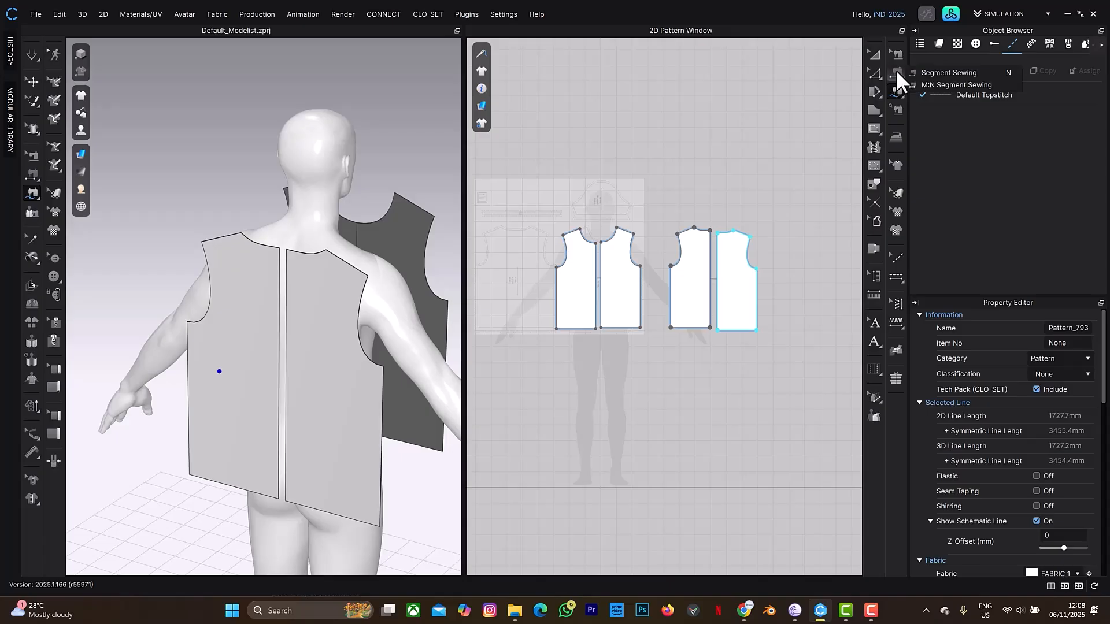
{"action": "left_click", "coordinate": [925, 73]}
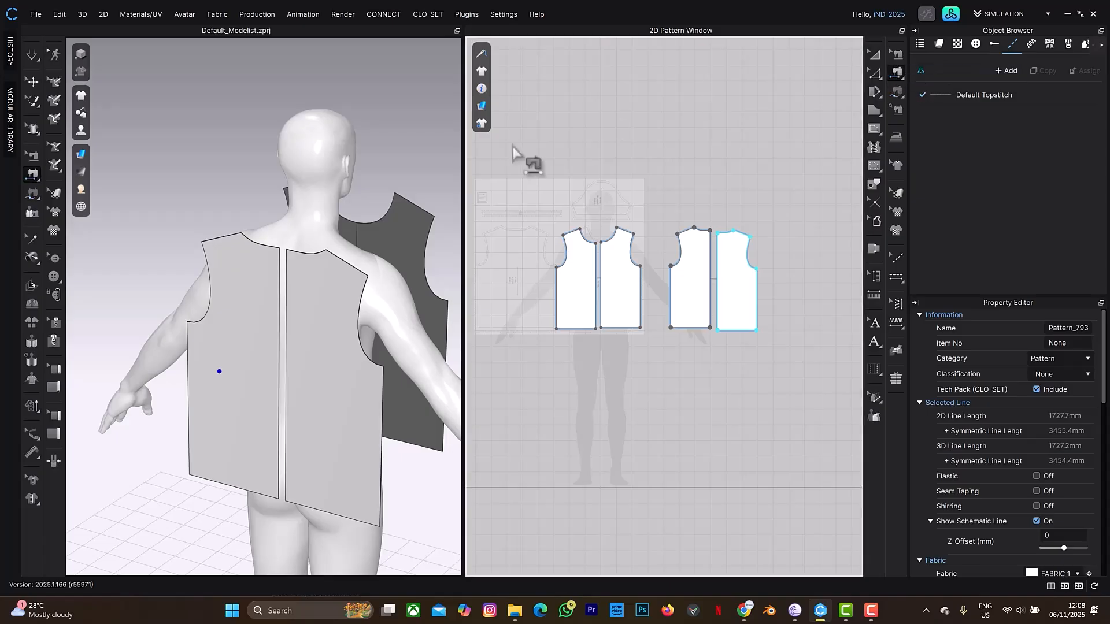
{"action": "left_click", "coordinate": [347, 267]}
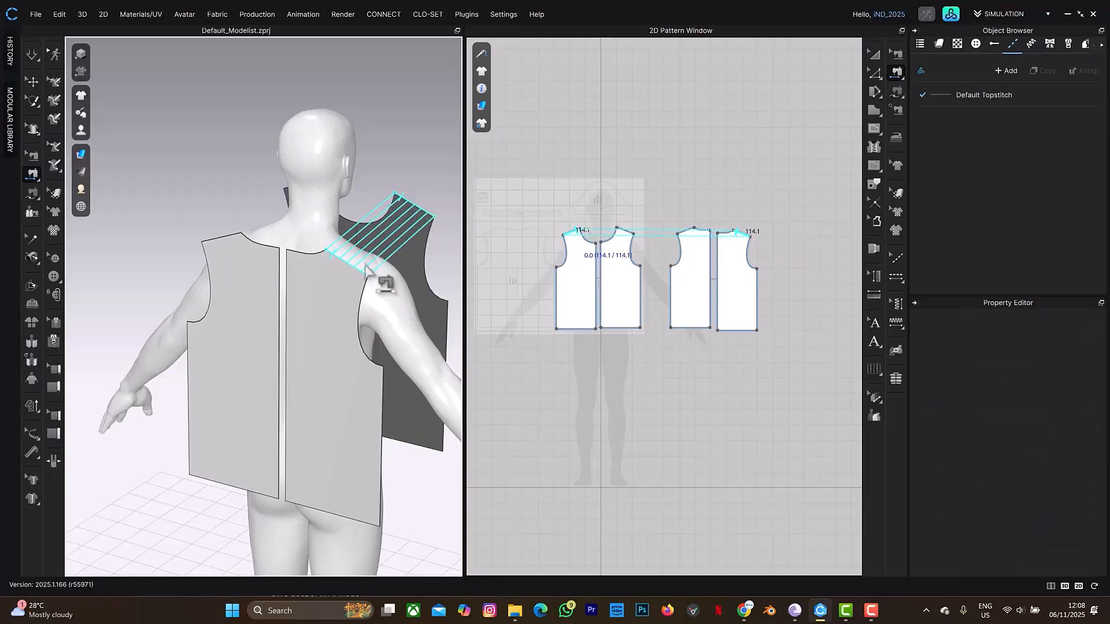
{"action": "left_click", "coordinate": [395, 239]}
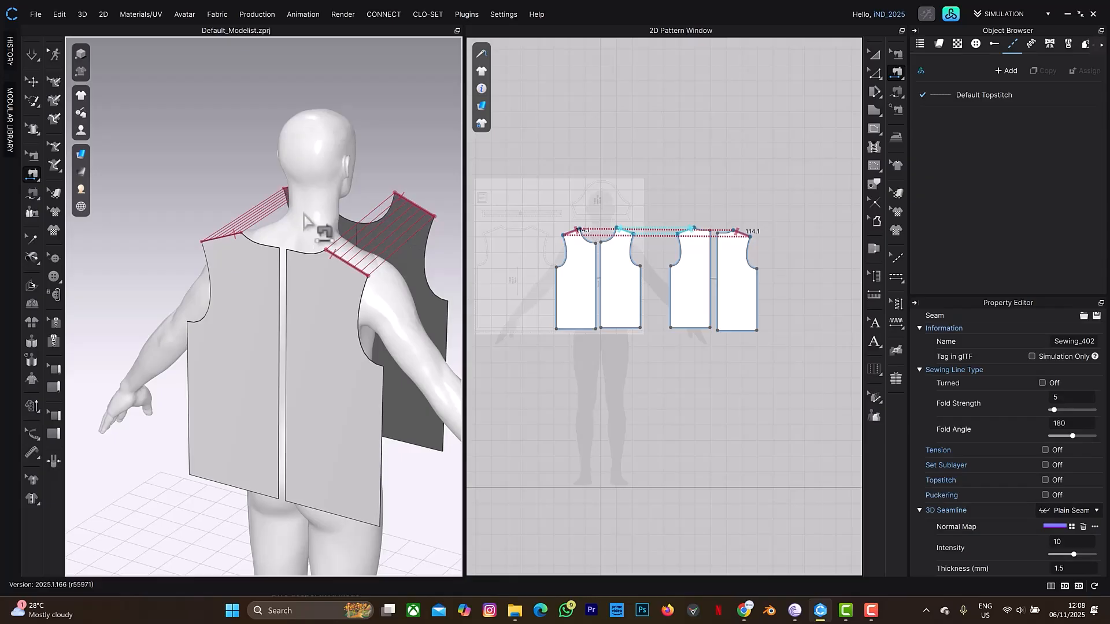
Sew the side edges of the back pieces to the matching front side edges
{"action": "right_click_drag", "start_coordinate": [427, 324], "coordinate": [421, 393]}
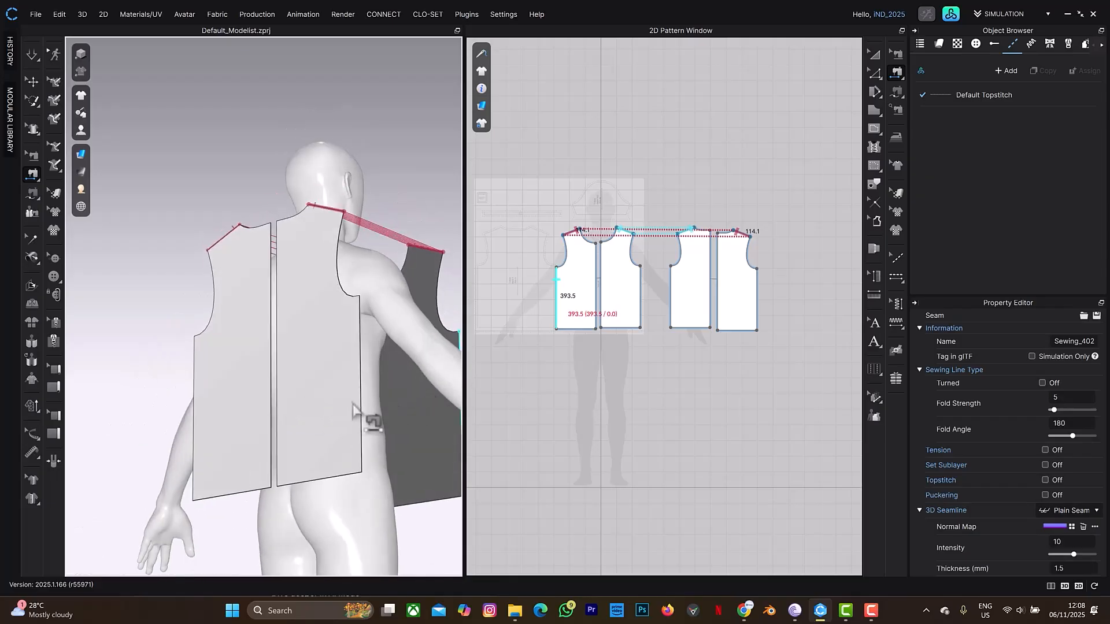
{"action": "left_click", "coordinate": [363, 400]}
{"action": "right_click_drag", "start_coordinate": [442, 442], "coordinate": [389, 392]}
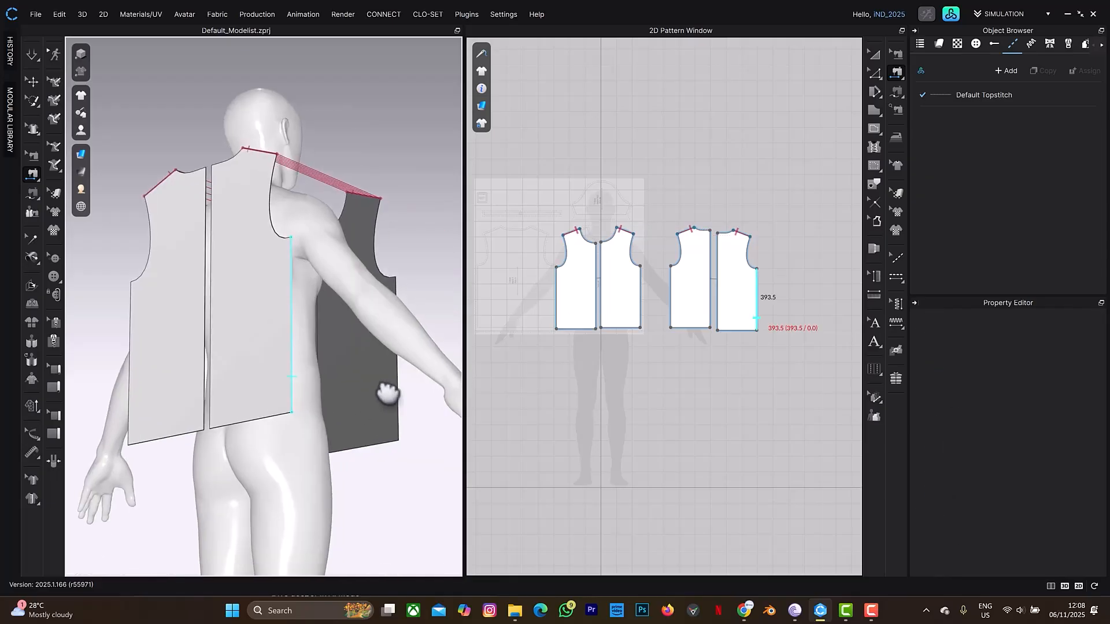
{"action": "left_click", "coordinate": [397, 401]}
{"action": "left_click", "coordinate": [396, 399]}
Sew the two back halves together along the centre back and the two front halves along the centre front
{"action": "right_click_drag", "start_coordinate": [239, 412], "coordinate": [274, 402]}
{"action": "left_click", "coordinate": [224, 384]}
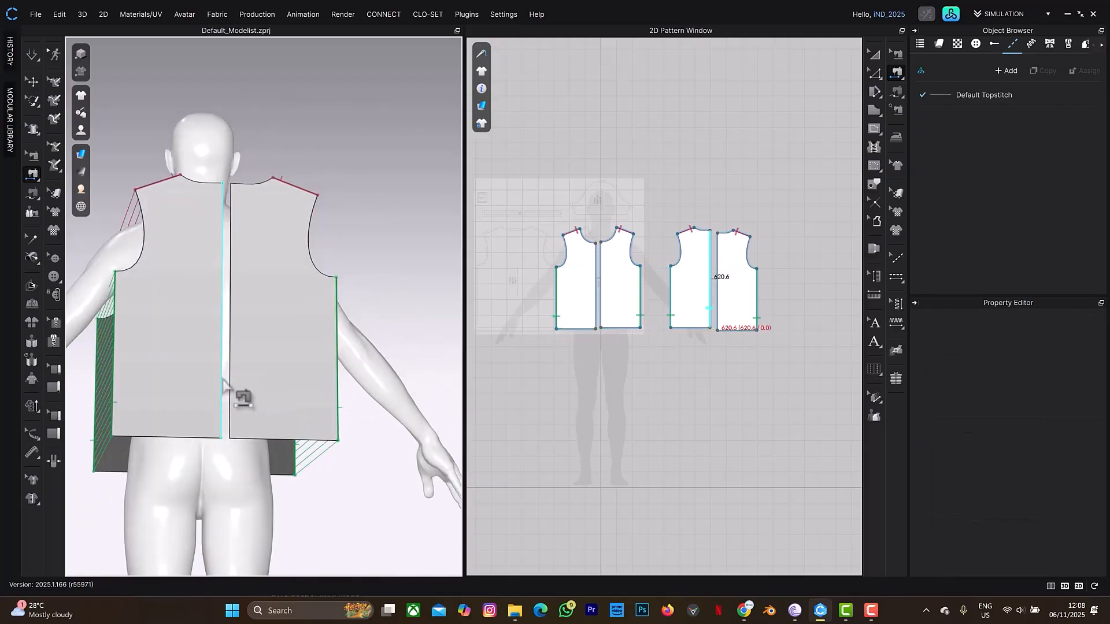
{"action": "left_click", "coordinate": [232, 383]}
{"action": "right_click_drag", "start_coordinate": [232, 383], "coordinate": [278, 300]}
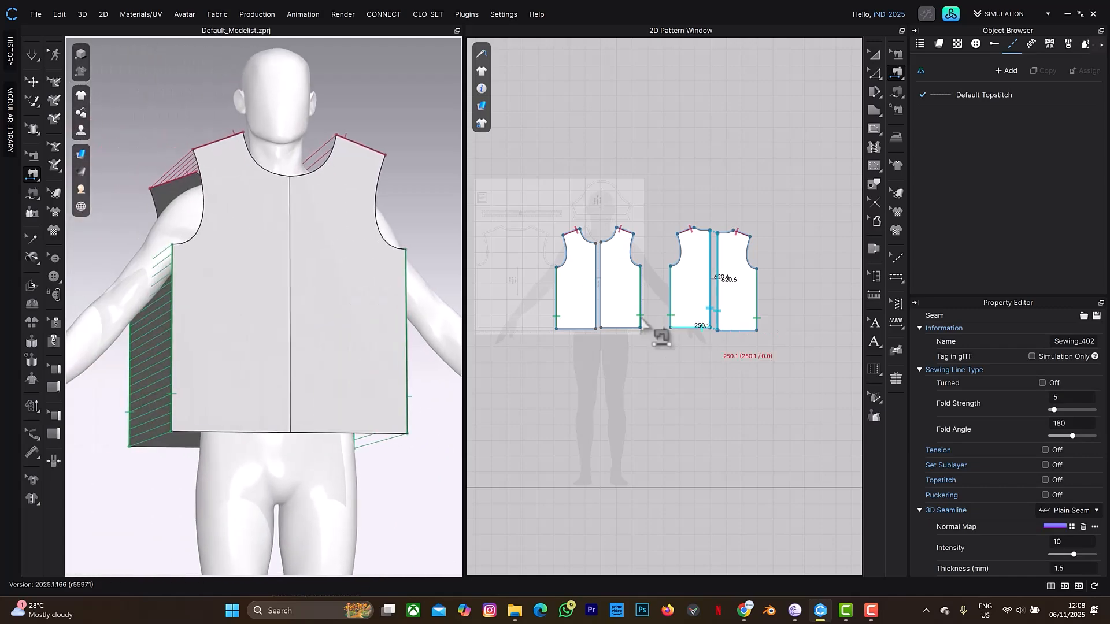
{"action": "scroll", "coordinate": [581, 306], "scroll_direction": "up", "scroll_amount": 4}
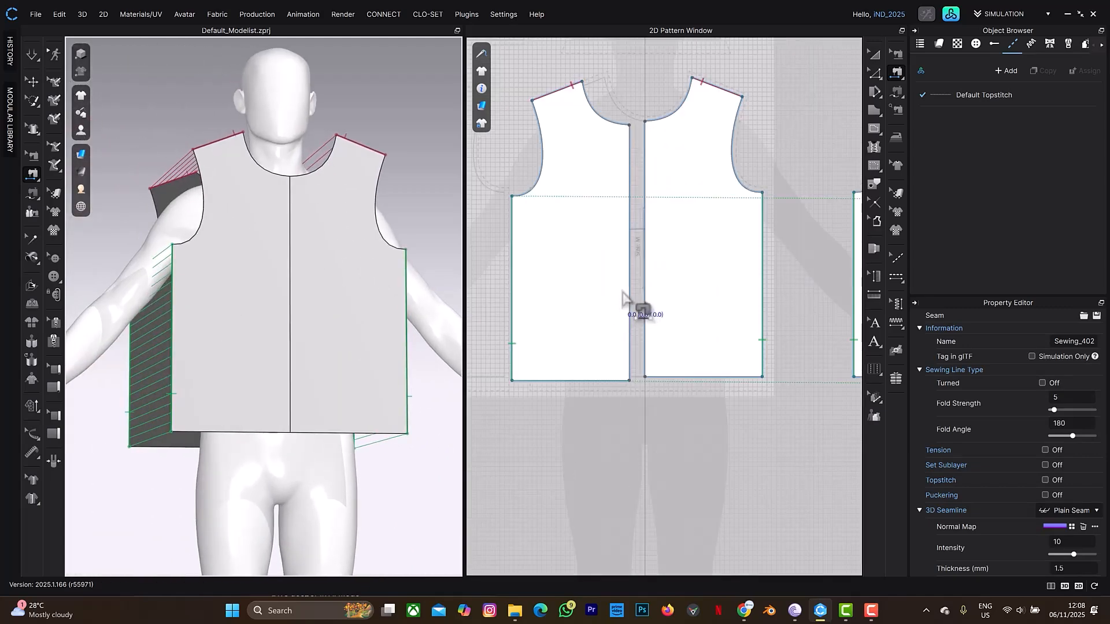
{"action": "left_click", "coordinate": [628, 292]}
{"action": "left_click", "coordinate": [645, 292]}
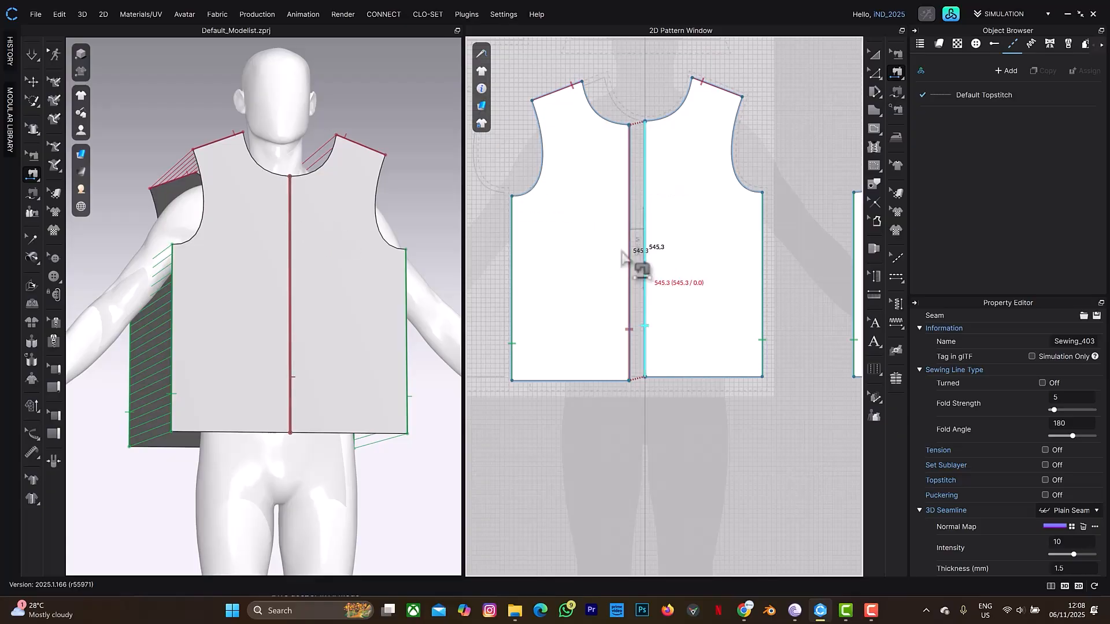
Start the simulation to drape the sewn front and back pieces on the avatar
{"action": "scroll", "coordinate": [562, 229], "scroll_direction": "down", "scroll_amount": 2}
{"action": "scroll", "coordinate": [562, 222], "scroll_direction": "down", "scroll_amount": 2}
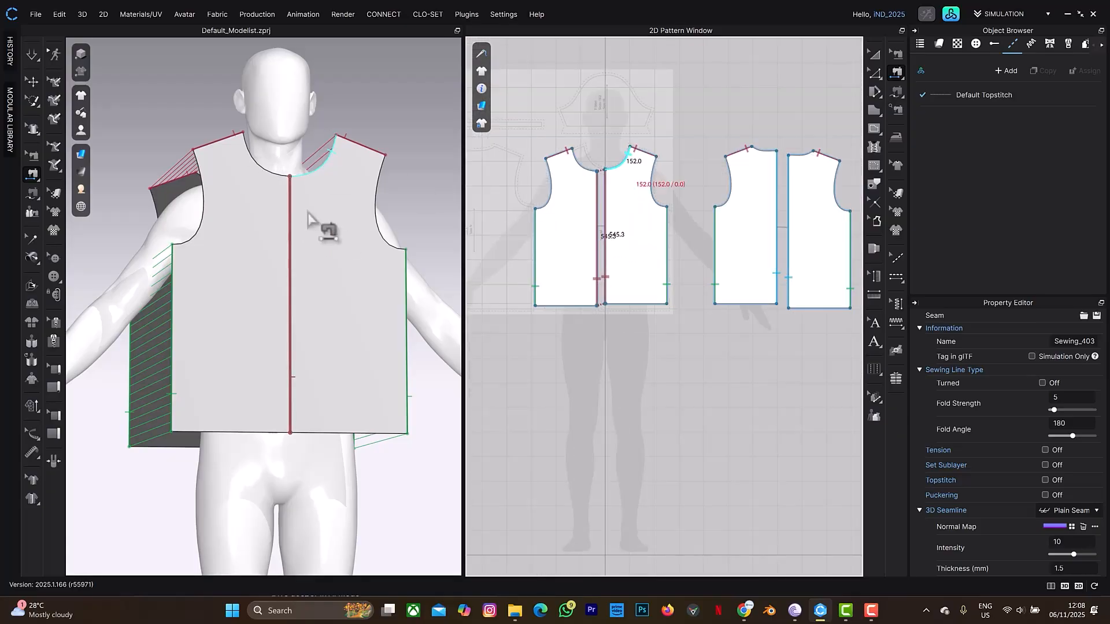
{"action": "right_click_drag", "start_coordinate": [364, 261], "coordinate": [363, 274]}
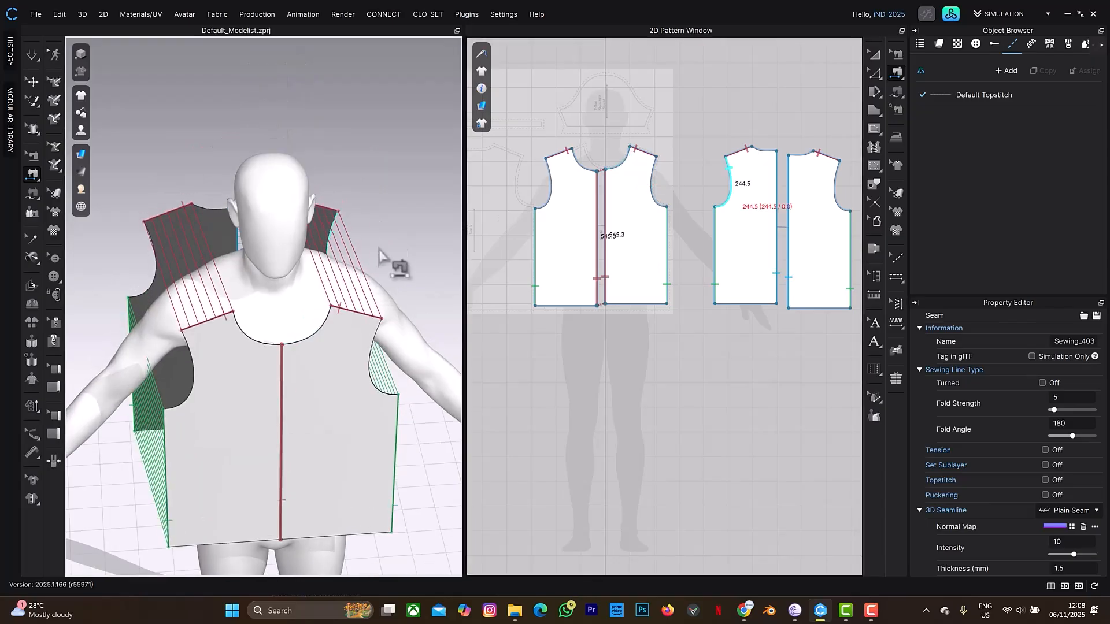
{"action": "key", "text": "space"}
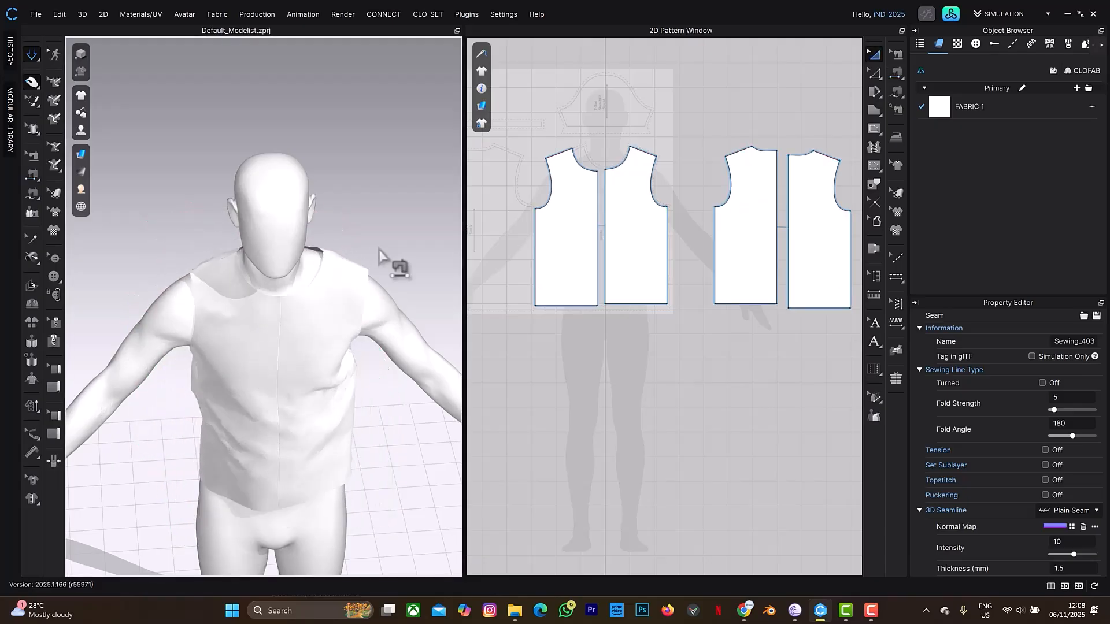
Pull the simulated garment's hem down and tug both shoulders outward so it settles evenly on the avatar
{"action": "right_click_drag", "start_coordinate": [260, 466], "coordinate": [368, 357]}
{"action": "left_click_drag", "start_coordinate": [373, 358], "coordinate": [370, 508]}
{"action": "right_click_drag", "start_coordinate": [441, 421], "coordinate": [240, 261]}
{"action": "mouse_move", "coordinate": [214, 234]}
{"action": "left_mouse_down"}
{"action": "mouse_move", "coordinate": [195, 246]}
{"action": "mouse_move", "coordinate": [201, 237]}
{"action": "left_mouse_up"}
{"action": "left_click", "coordinate": [319, 241]}
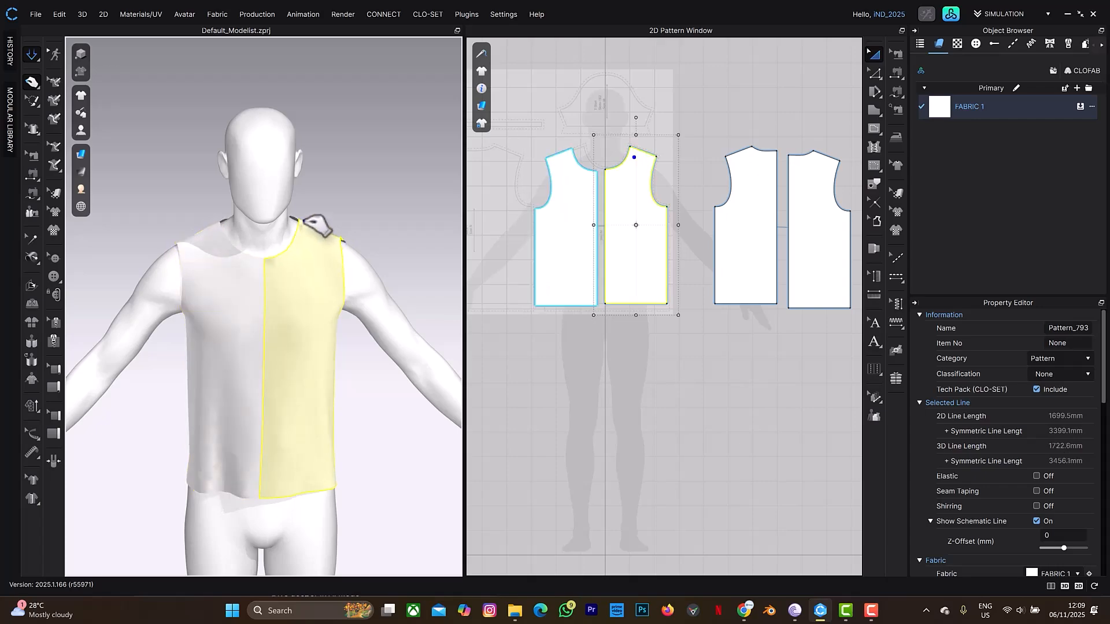
{"action": "left_click", "coordinate": [175, 272]}
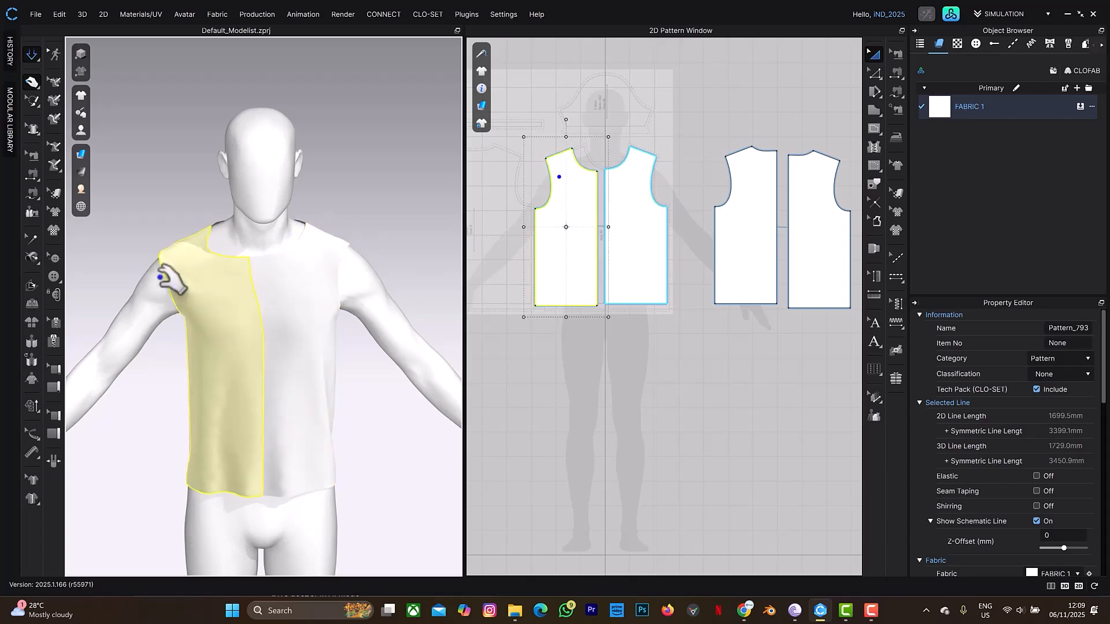
{"action": "right_click_drag", "start_coordinate": [312, 231], "coordinate": [361, 222]}
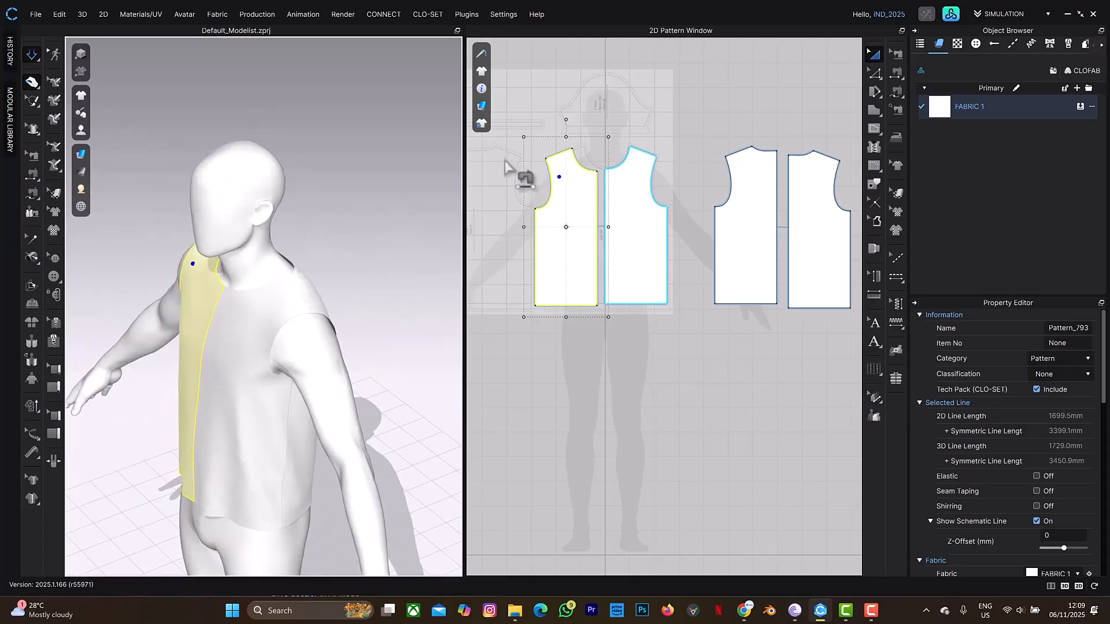
{"action": "scroll", "coordinate": [572, 171], "scroll_direction": "up", "scroll_amount": 5}
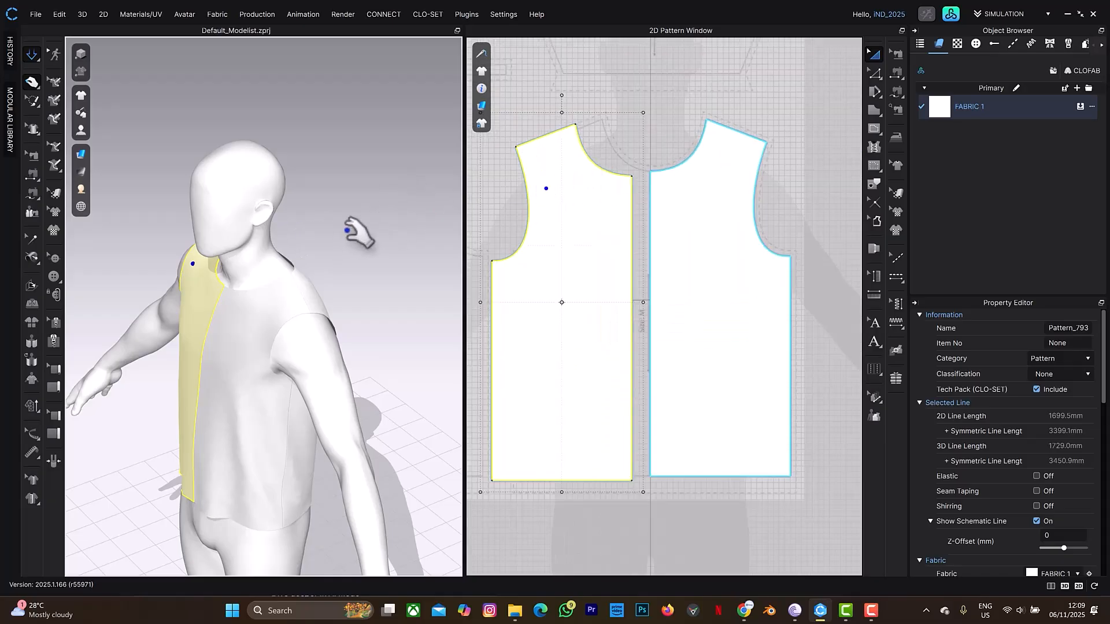
Move the neck-end points of the front and back shoulder lines together about 22 mm inward to narrow the neckline
{"action": "right_click_drag", "start_coordinate": [360, 230], "coordinate": [330, 256]}
{"action": "left_click", "coordinate": [264, 308]}
{"action": "mouse_move", "coordinate": [281, 328]}
{"action": "right_mouse_down"}
{"action": "mouse_move", "coordinate": [302, 327]}
{"action": "mouse_move", "coordinate": [287, 347]}
{"action": "right_mouse_up"}
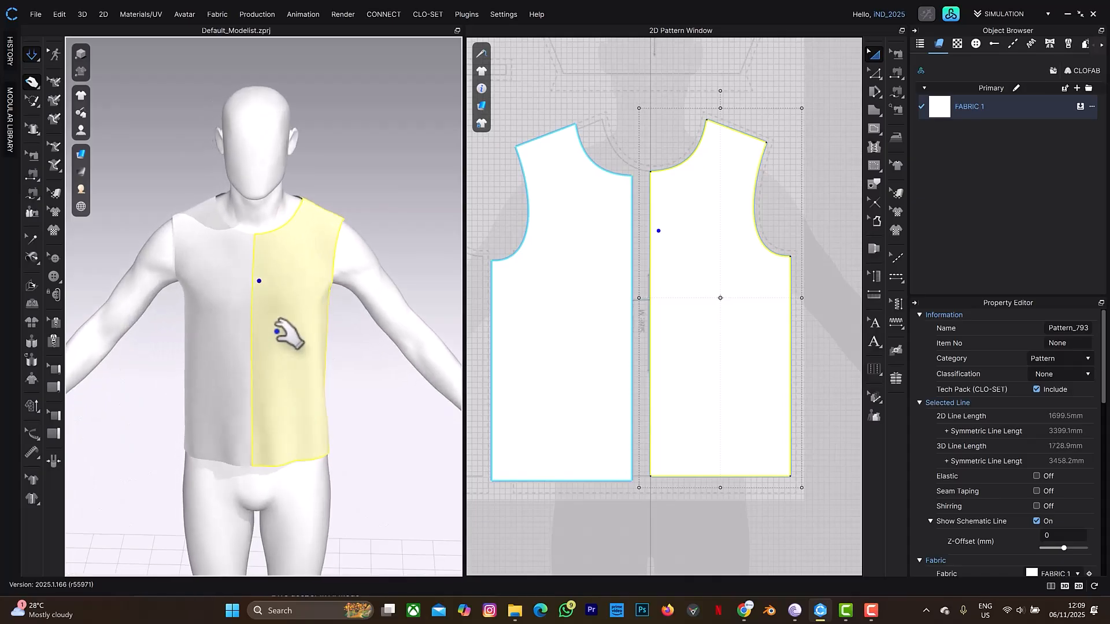
{"action": "right_click_drag", "start_coordinate": [315, 248], "coordinate": [284, 245]}
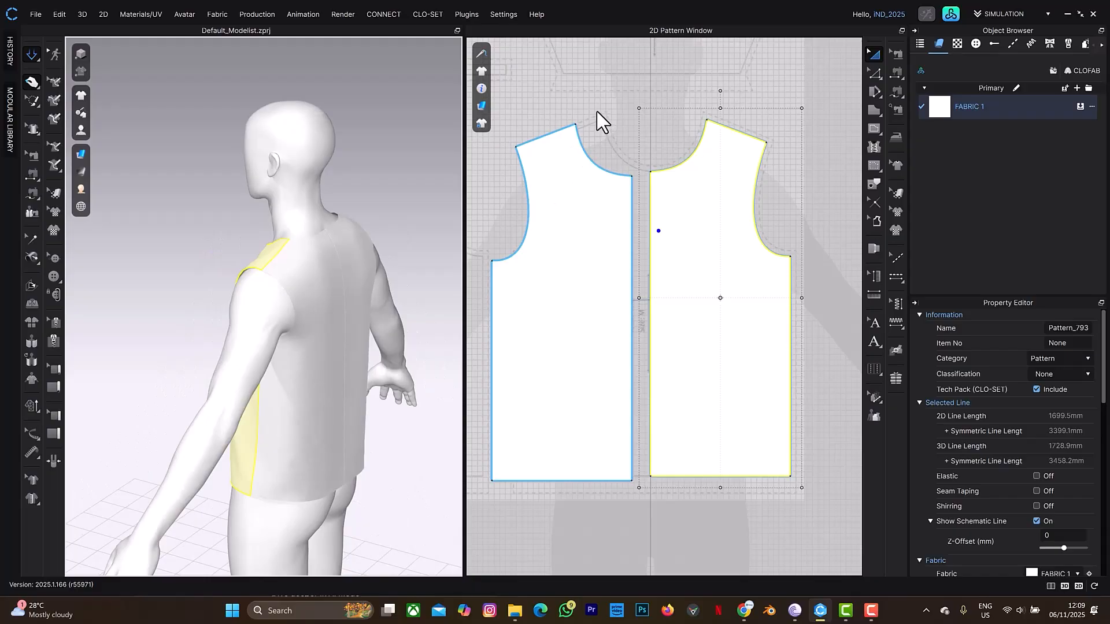
{"action": "left_click", "coordinate": [591, 121]}
{"action": "key", "text": "z"}
{"action": "left_click", "coordinate": [576, 125]}
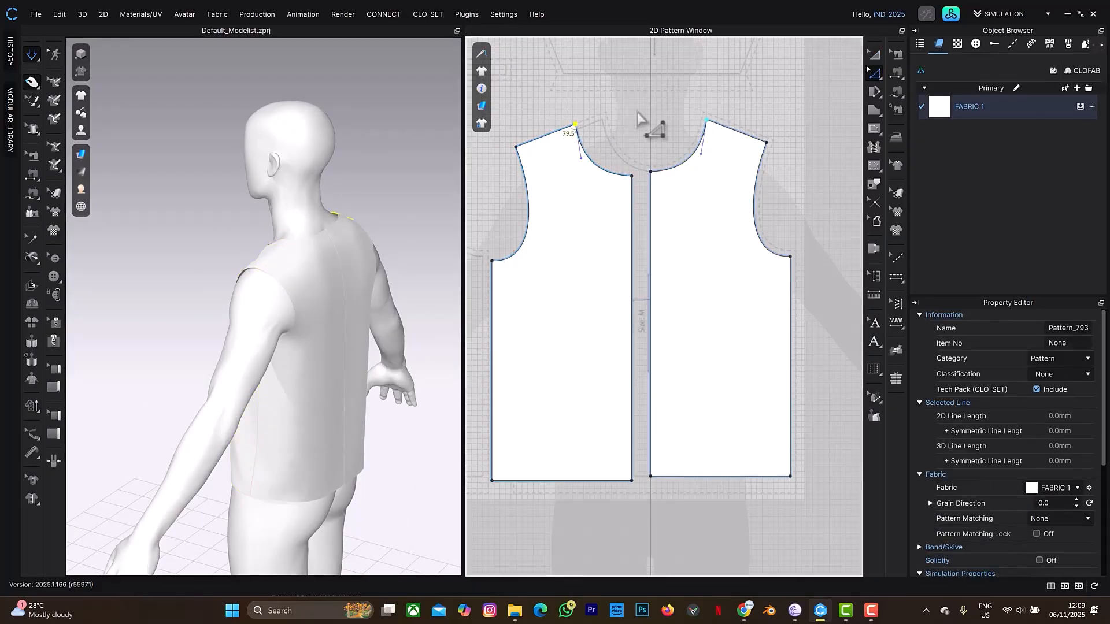
{"action": "scroll", "coordinate": [637, 112], "scroll_direction": "down", "scroll_amount": 2}
{"action": "middle_click_drag", "start_coordinate": [609, 120], "coordinate": [541, 179]}
{"action": "scroll", "coordinate": [554, 181], "scroll_direction": "down", "scroll_amount": 2}
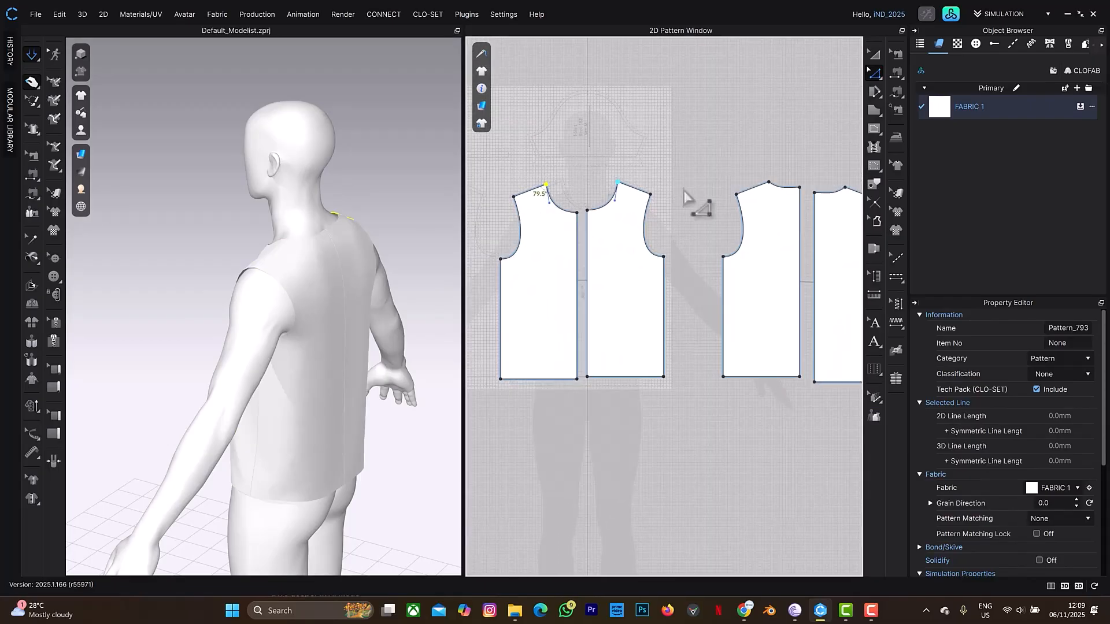
{"action": "scroll", "coordinate": [775, 184], "scroll_direction": "up", "scroll_amount": 2}
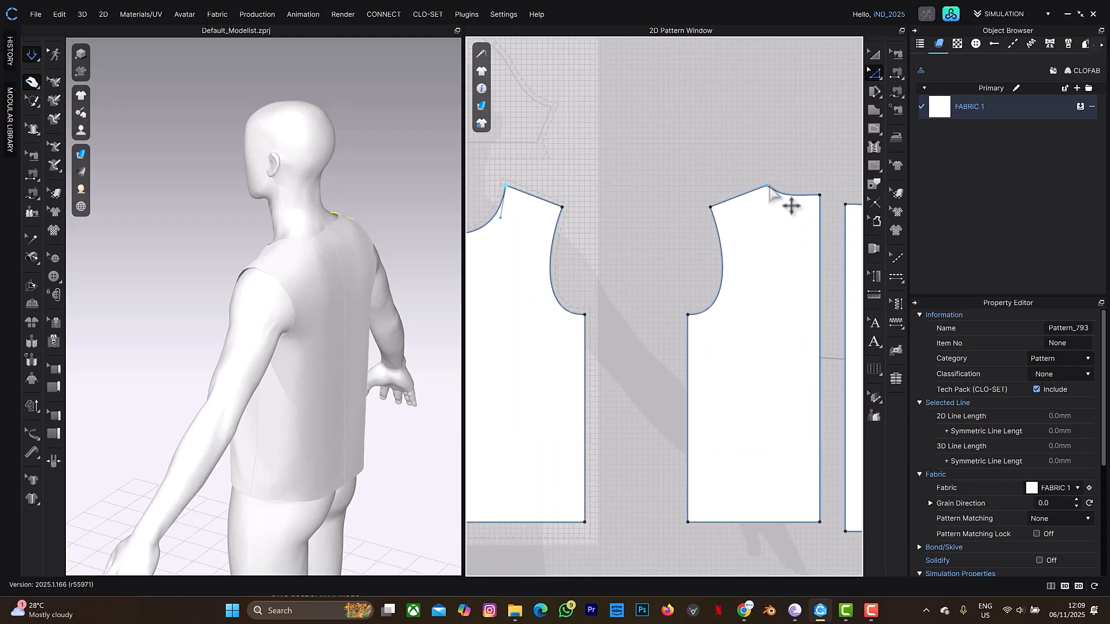
{"action": "left_click_drag", "start_coordinate": [769, 189], "coordinate": [773, 186]}
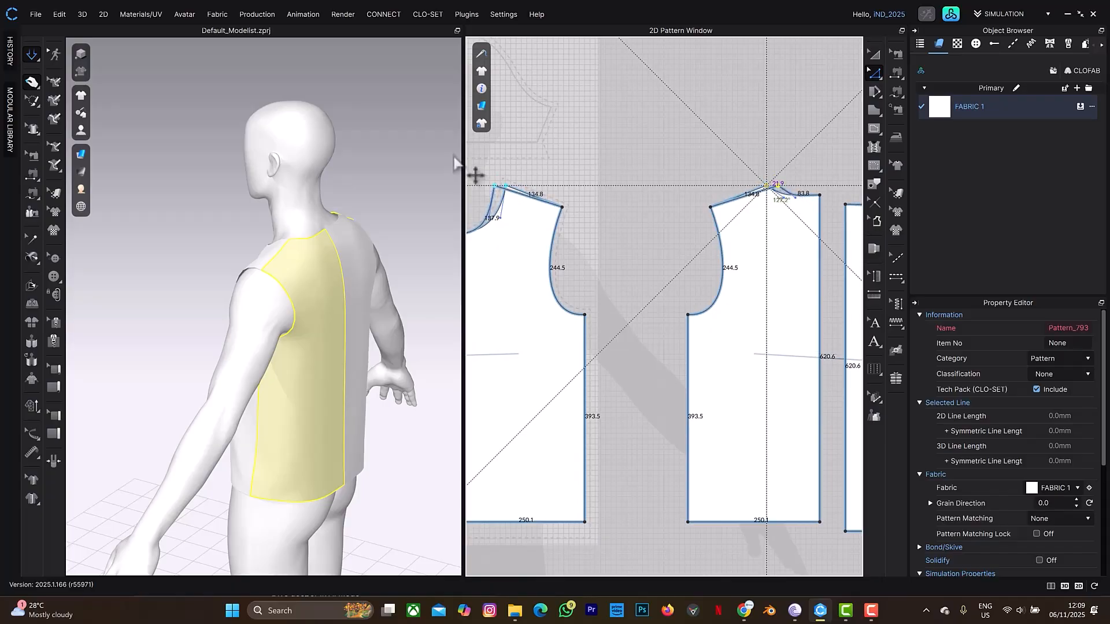
Simulate the garment so the narrowed neckline and longer shoulder seams drape on the avatar
{"action": "right_click_drag", "start_coordinate": [347, 202], "coordinate": [384, 193]}
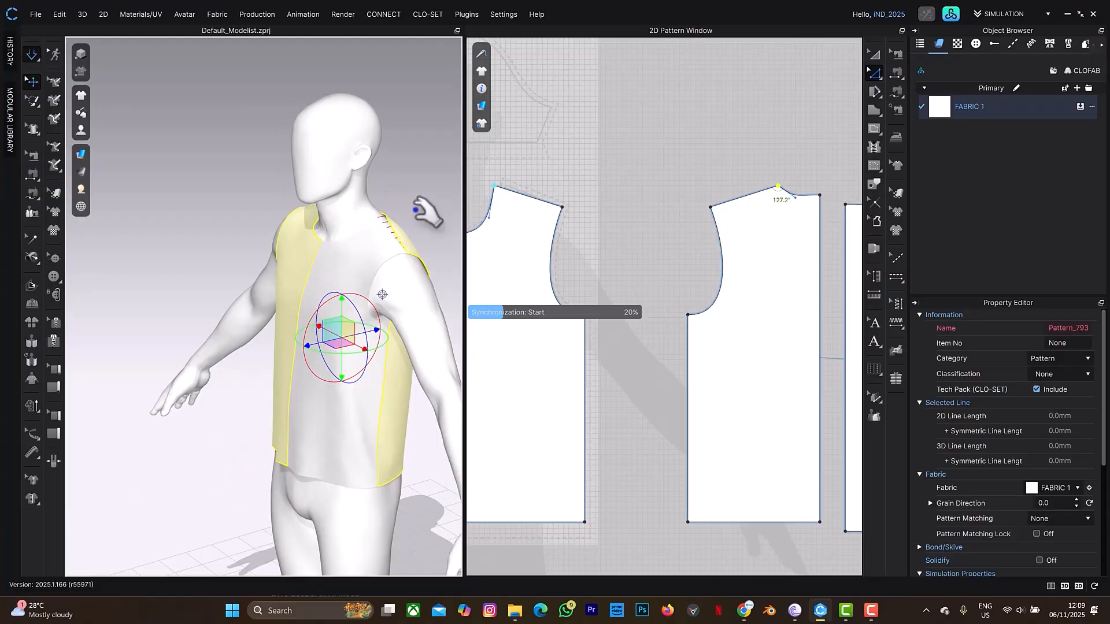
{"action": "key", "text": "space"}
{"action": "right_click_drag", "start_coordinate": [417, 227], "coordinate": [520, 263]}
Examine the neckband strip on the traced template and the neckline of the front pieces
{"action": "scroll", "coordinate": [540, 263], "scroll_direction": "down", "scroll_amount": 8}
{"action": "middle_click_drag", "start_coordinate": [603, 257], "coordinate": [718, 238]}
{"action": "scroll", "coordinate": [669, 220], "scroll_direction": "up", "scroll_amount": 10}
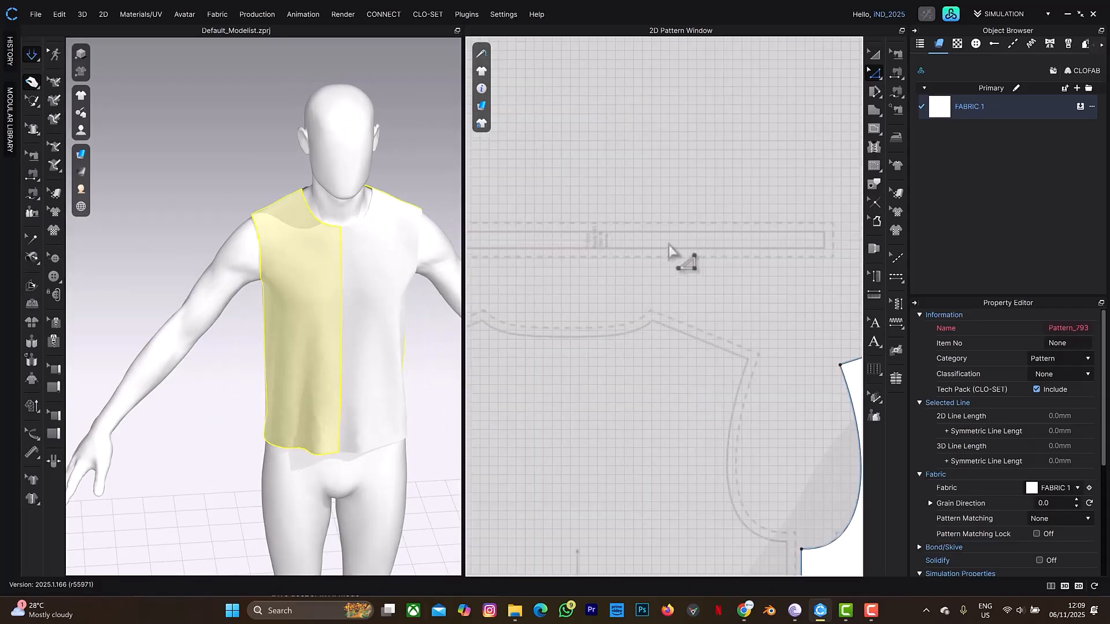
{"action": "scroll", "coordinate": [659, 252], "scroll_direction": "down", "scroll_amount": 6}
{"action": "scroll", "coordinate": [748, 286], "scroll_direction": "up", "scroll_amount": 4}
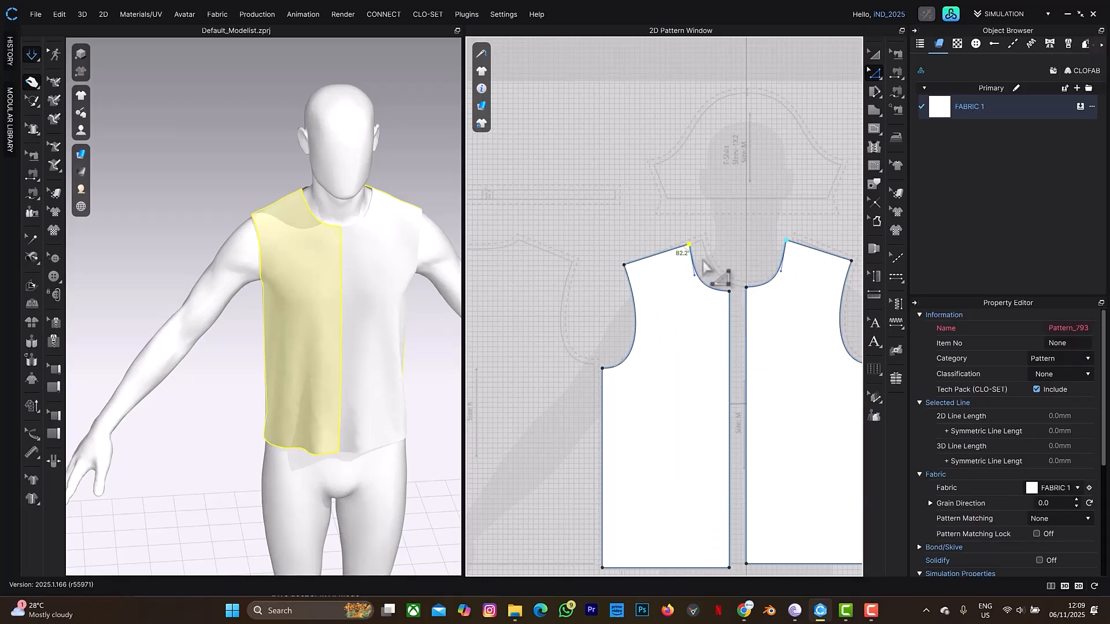
{"action": "scroll", "coordinate": [766, 254], "scroll_direction": "down", "scroll_amount": 3}
{"action": "middle_click_drag", "start_coordinate": [765, 257], "coordinate": [662, 227]}
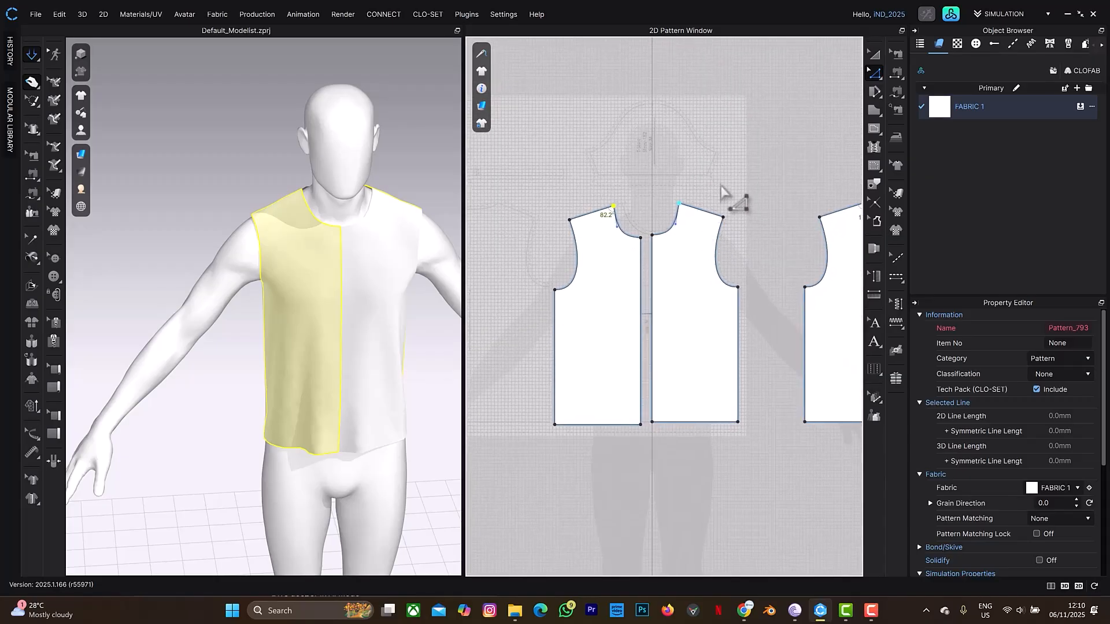
{"action": "scroll", "coordinate": [713, 181], "scroll_direction": "up", "scroll_amount": 3}
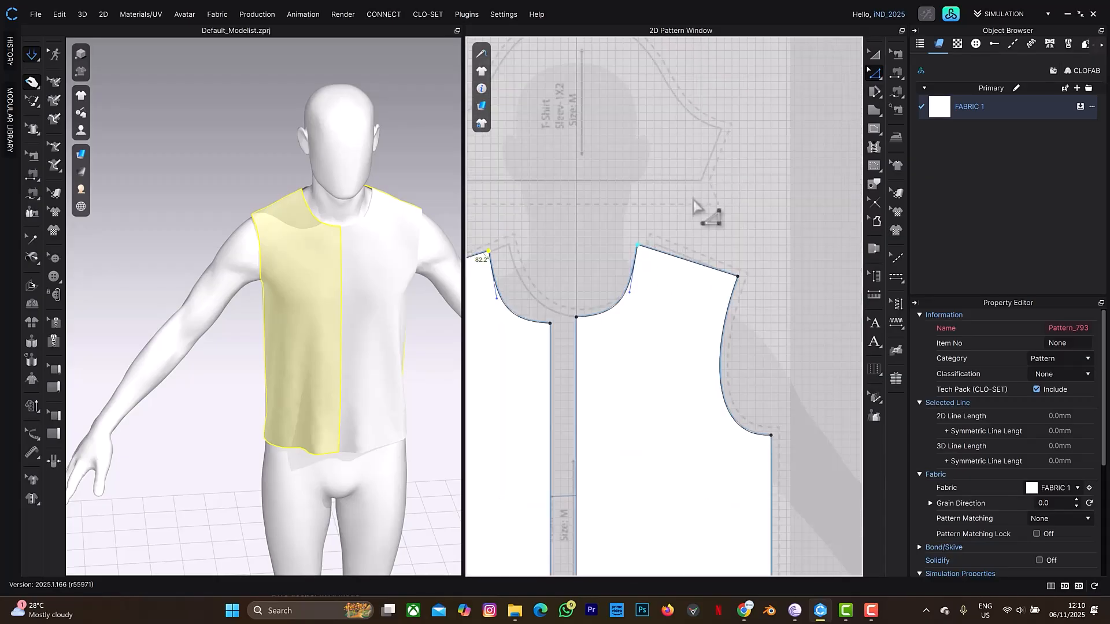
Select the front and back neckline curves together to measure their combined length, including the symmetric halves
{"action": "left_click", "coordinate": [617, 312]}
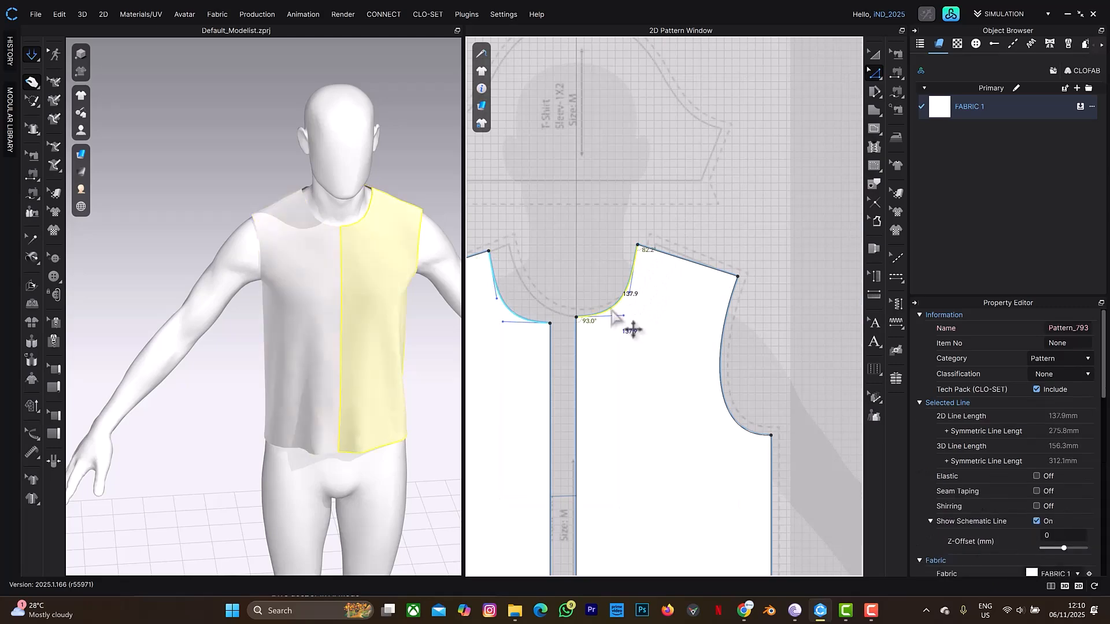
{"action": "scroll", "coordinate": [613, 314], "scroll_direction": "up", "scroll_amount": 3}
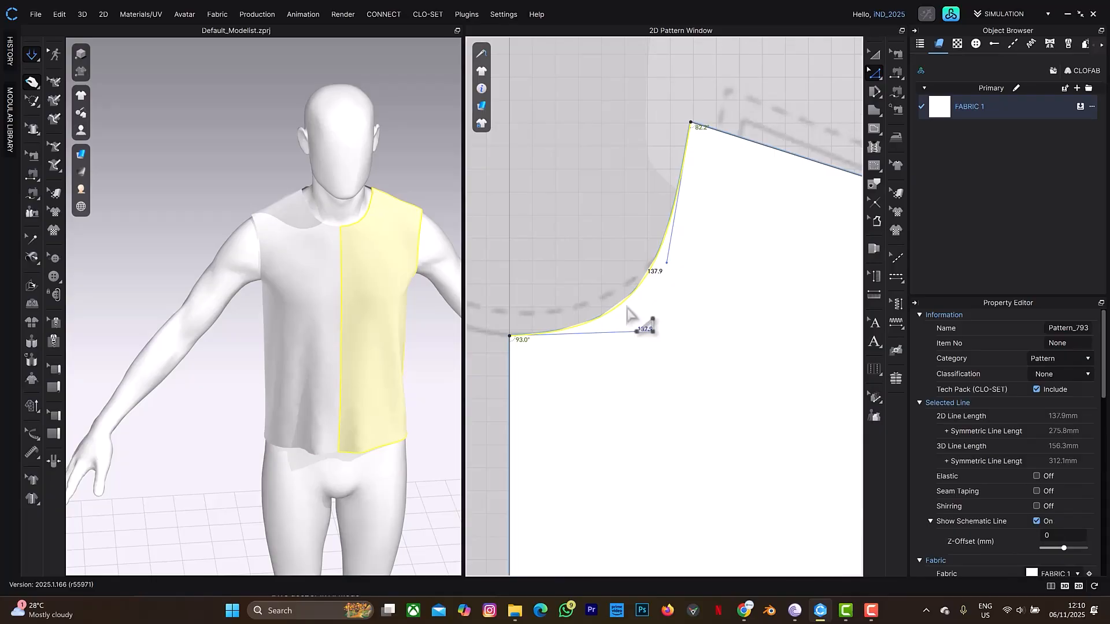
{"action": "scroll", "coordinate": [630, 315], "scroll_direction": "down", "scroll_amount": 3}
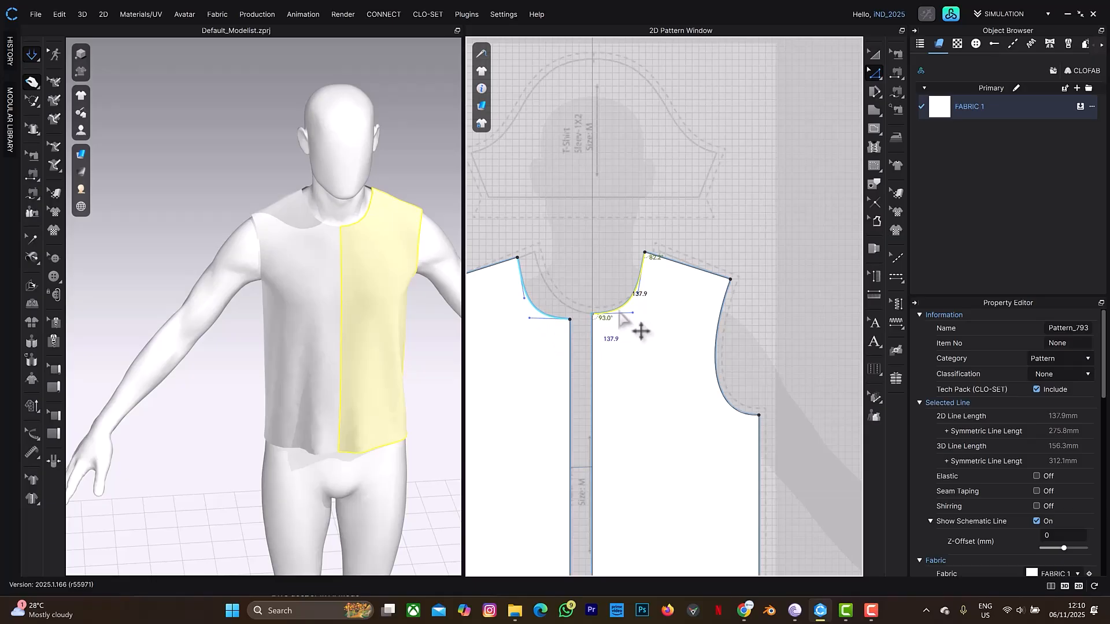
{"action": "scroll", "coordinate": [622, 311], "scroll_direction": "up", "scroll_amount": 3}
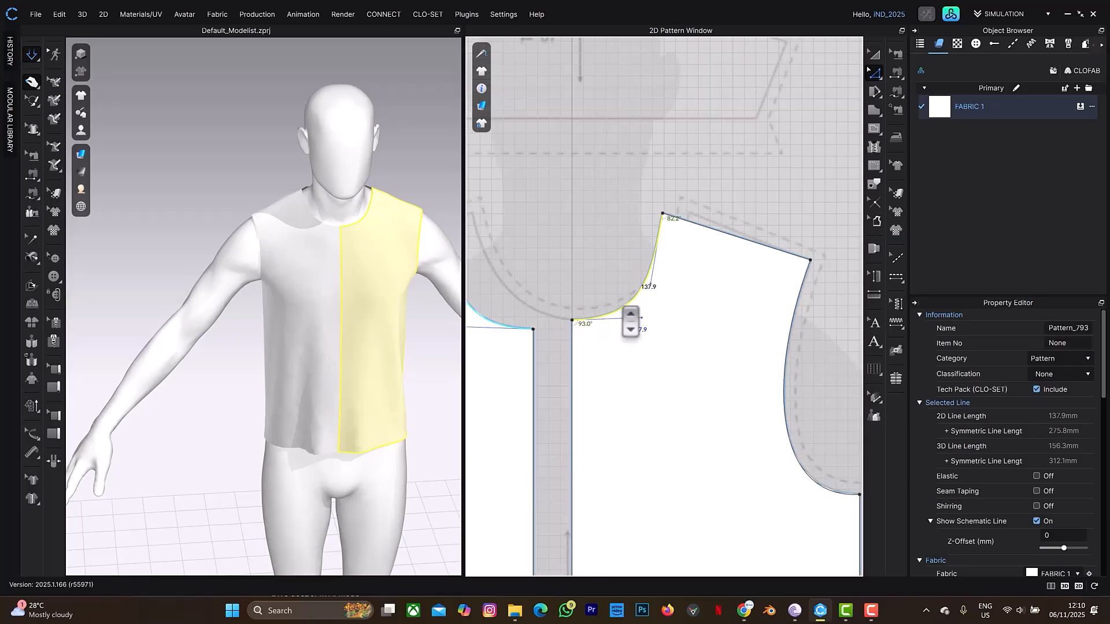
{"action": "scroll", "coordinate": [636, 300], "scroll_direction": "down", "scroll_amount": 4}
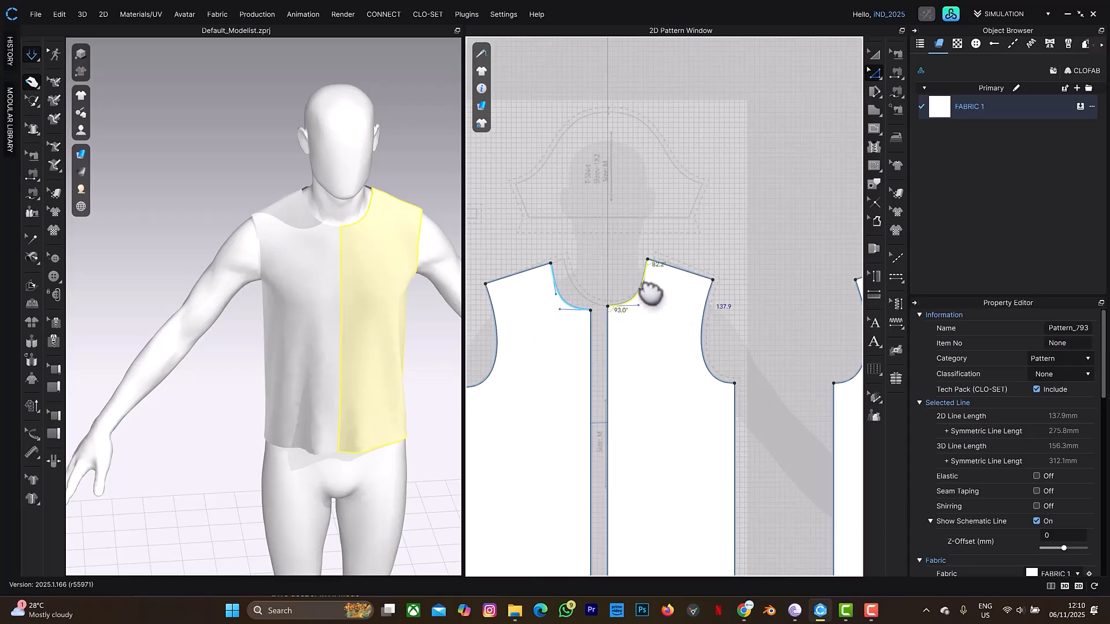
{"action": "middle_click_drag", "start_coordinate": [716, 292], "coordinate": [501, 288]}
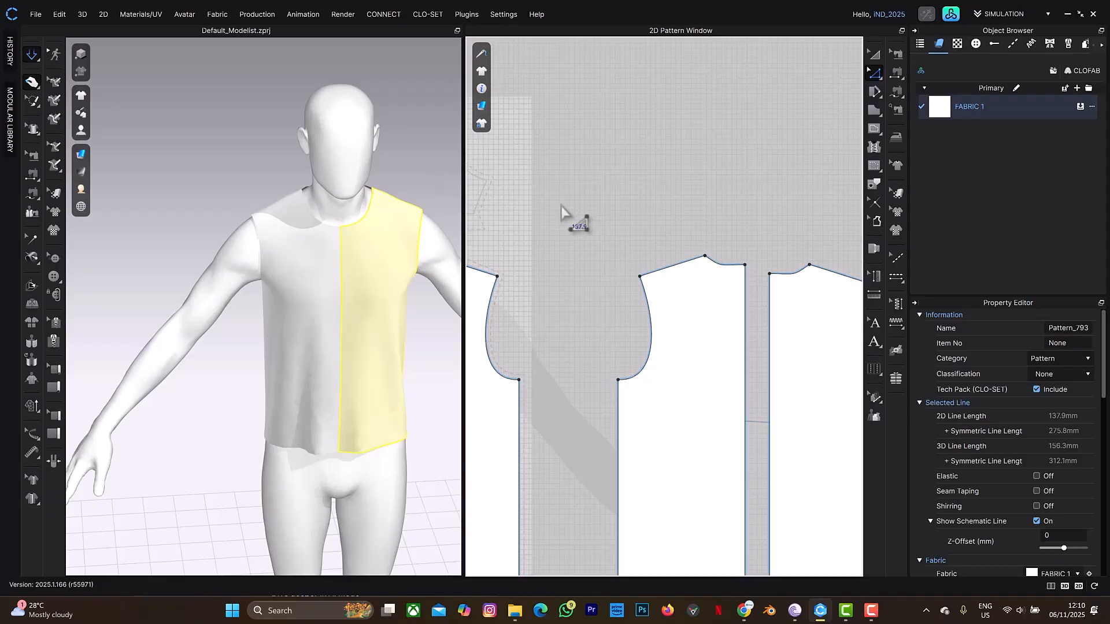
{"action": "scroll", "coordinate": [565, 242], "scroll_direction": "down", "scroll_amount": 2}
{"action": "middle_click_drag", "start_coordinate": [581, 249], "coordinate": [770, 235]}
{"action": "scroll", "coordinate": [657, 263], "scroll_direction": "up", "scroll_amount": 4}
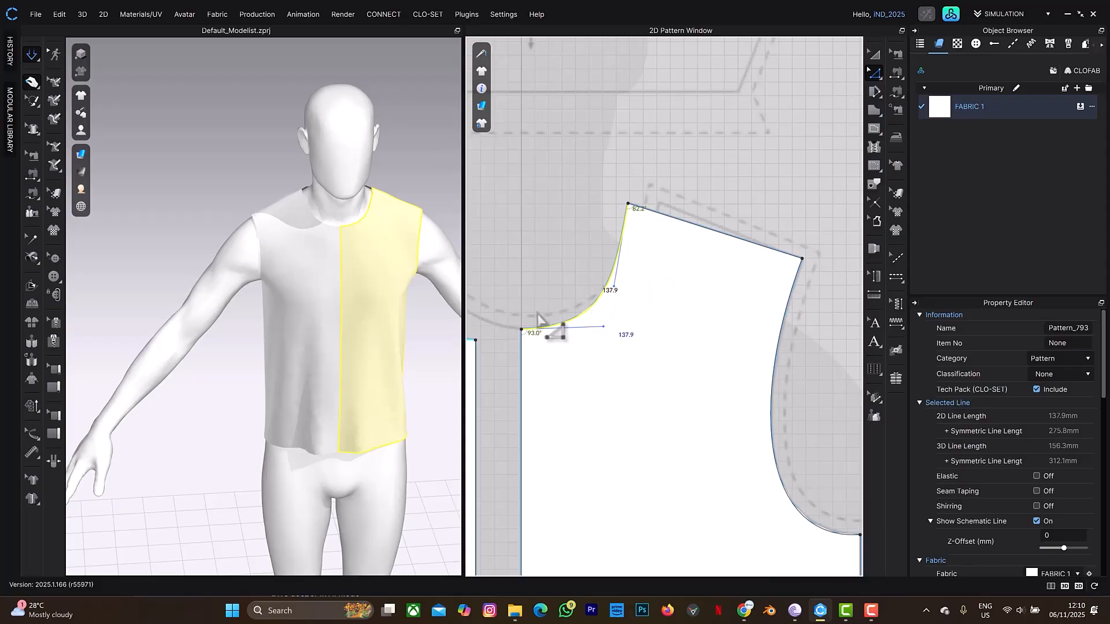
{"action": "scroll", "coordinate": [750, 320], "scroll_direction": "down", "scroll_amount": 4}
{"action": "middle_click_drag", "start_coordinate": [825, 320], "coordinate": [608, 325]}
{"action": "left_click", "coordinate": [836, 284]}
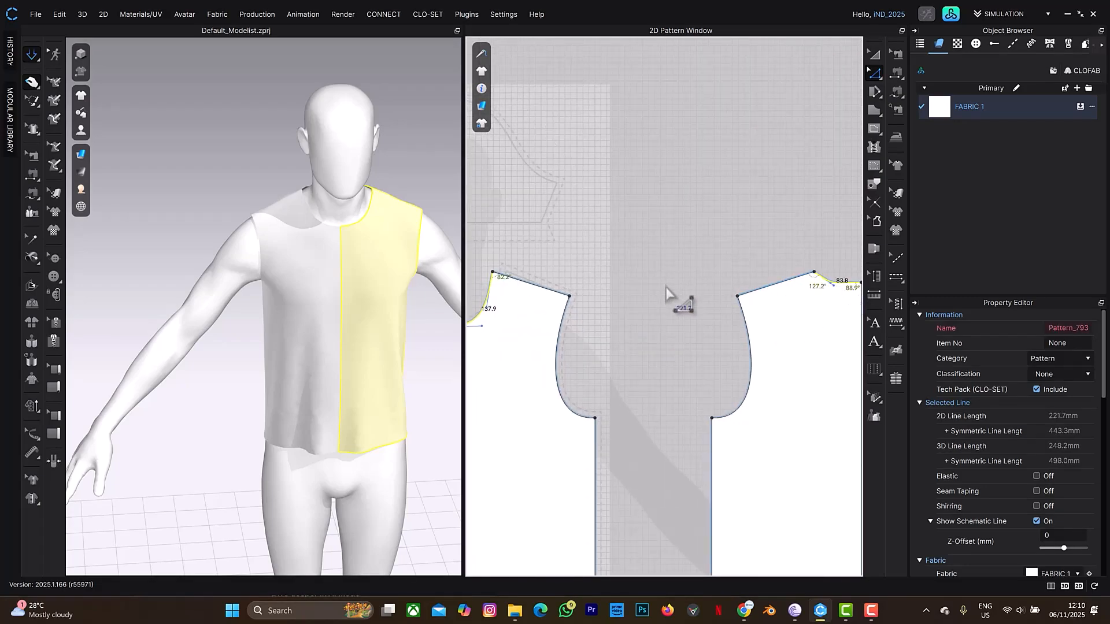
{"action": "scroll", "coordinate": [666, 294], "scroll_direction": "up", "scroll_amount": 2}
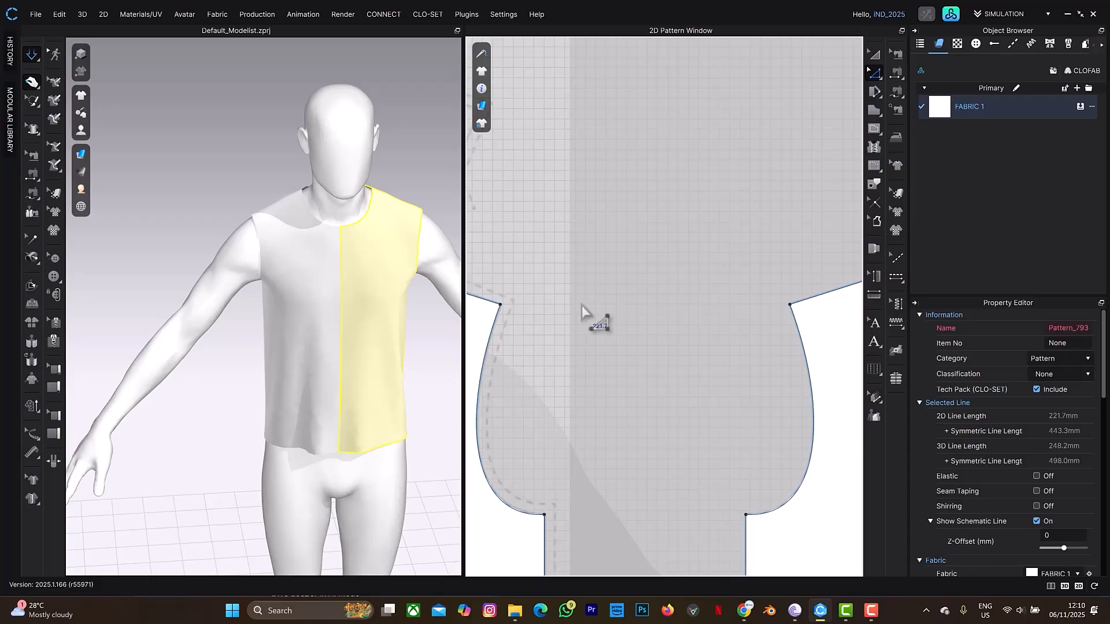
{"action": "scroll", "coordinate": [598, 312], "scroll_direction": "down", "scroll_amount": 6}
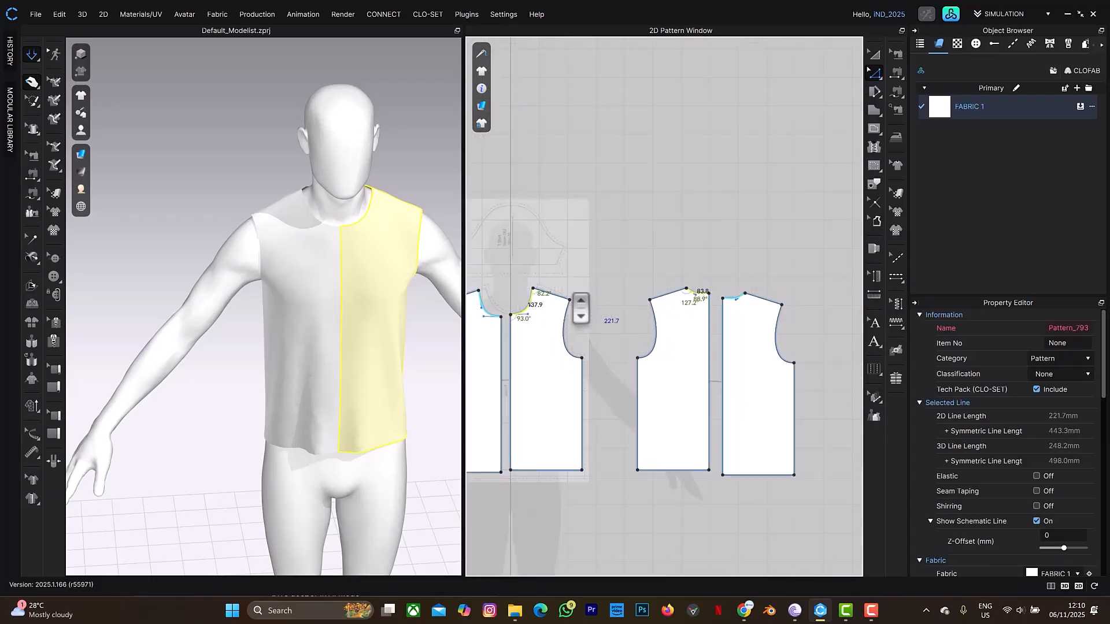
{"action": "middle_click_drag", "start_coordinate": [702, 301], "coordinate": [721, 296]}
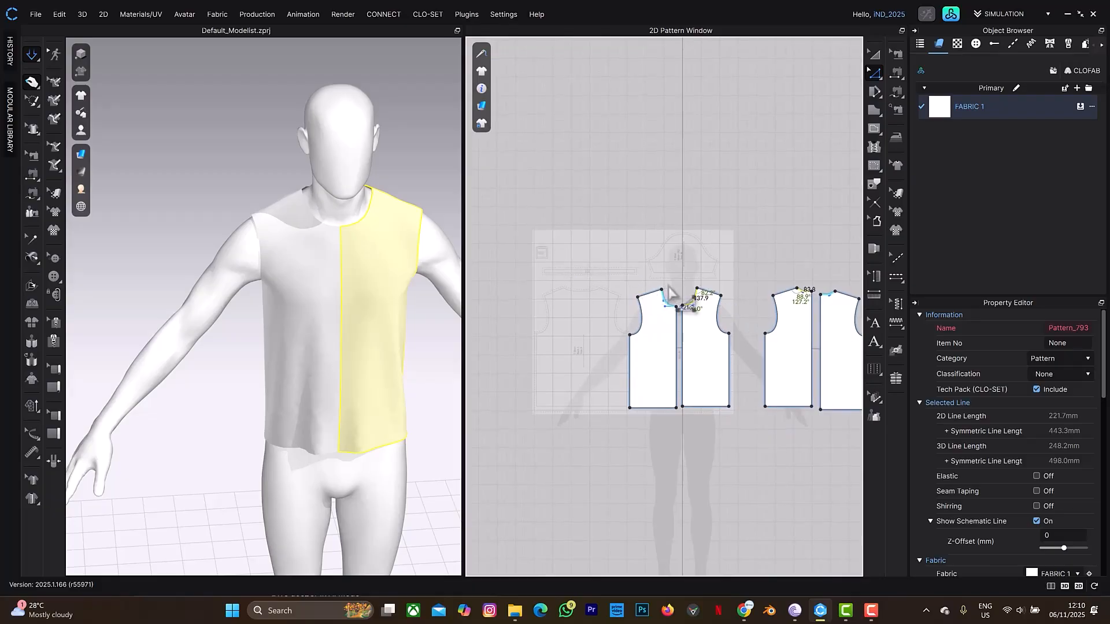
Create a rectangular neckband pattern 443.4 mm wide and 20 mm high above the front neckline
{"action": "scroll", "coordinate": [668, 286], "scroll_direction": "up", "scroll_amount": 6}
{"action": "key", "text": "s"}
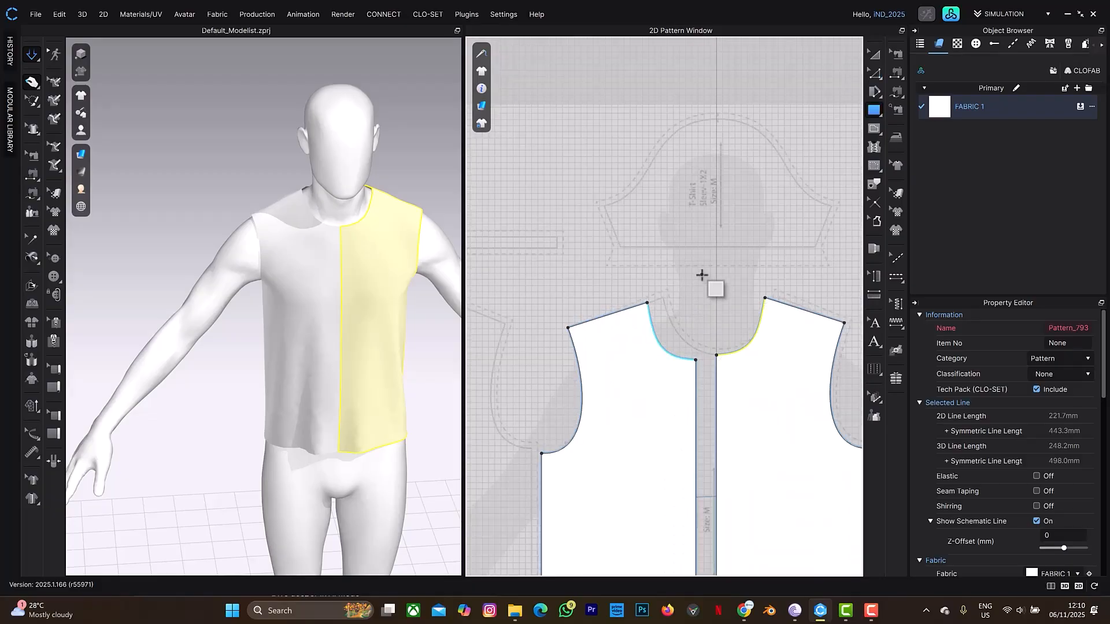
{"action": "left_click", "coordinate": [702, 275]}
{"action": "type", "text": "243.4"}
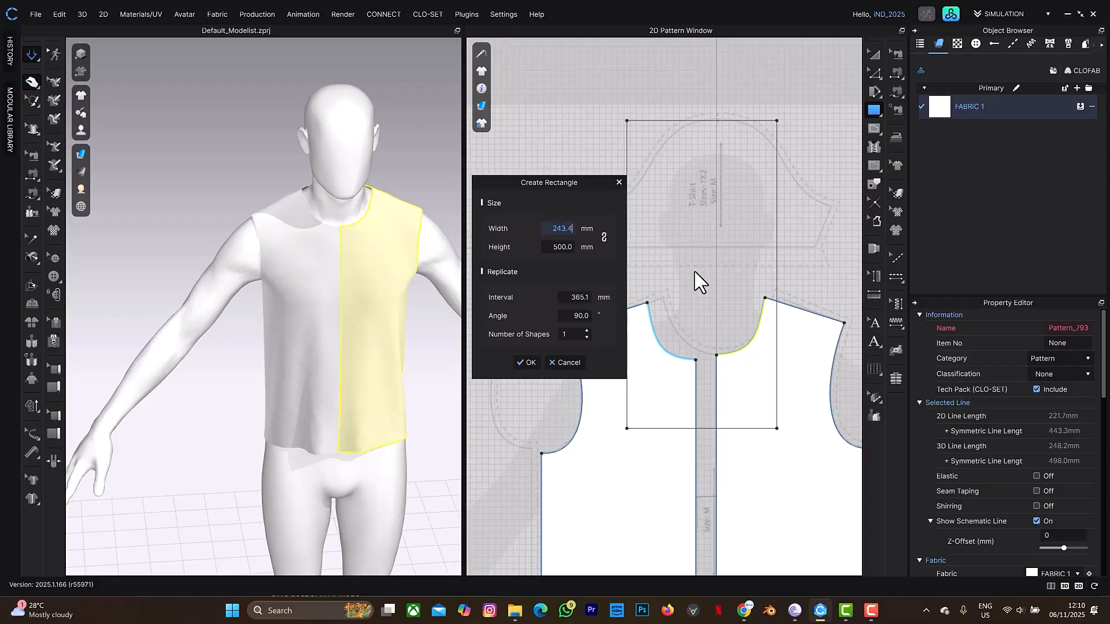
{"action": "left_click", "coordinate": [570, 247]}
{"action": "type", "text": "30"}
{"action": "key", "text": "BackSpace"}
{"action": "key", "text": "BackSpace"}
{"action": "type", "text": "20"}
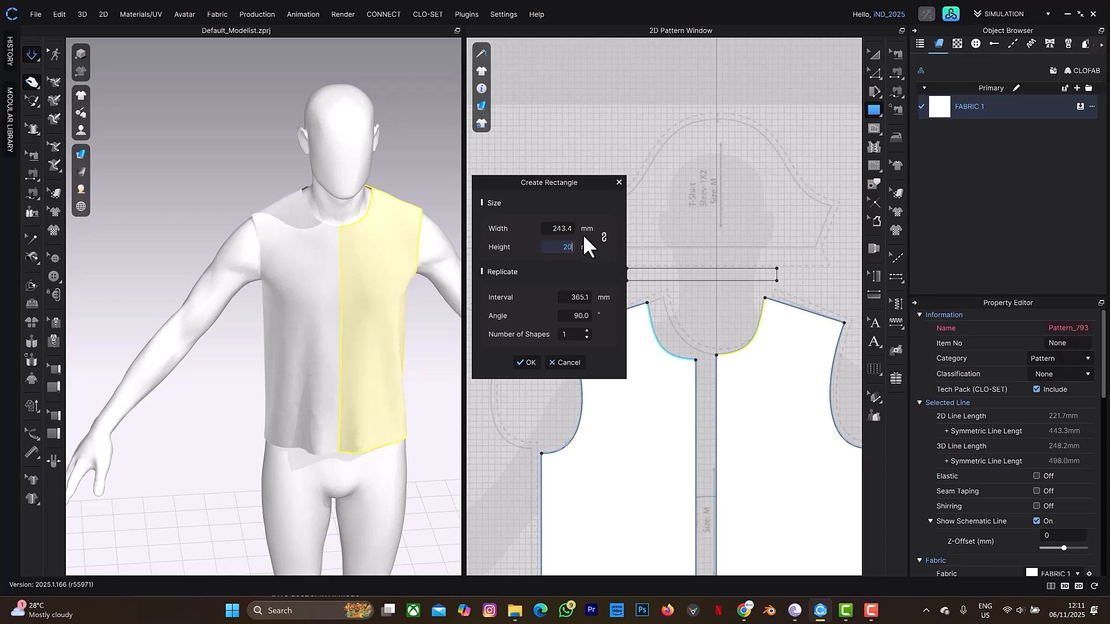
{"action": "mouse_move", "coordinate": [591, 180]}
{"action": "left_mouse_down"}
{"action": "mouse_move", "coordinate": [525, 180]}
{"action": "mouse_move", "coordinate": [582, 183]}
{"action": "left_mouse_up"}
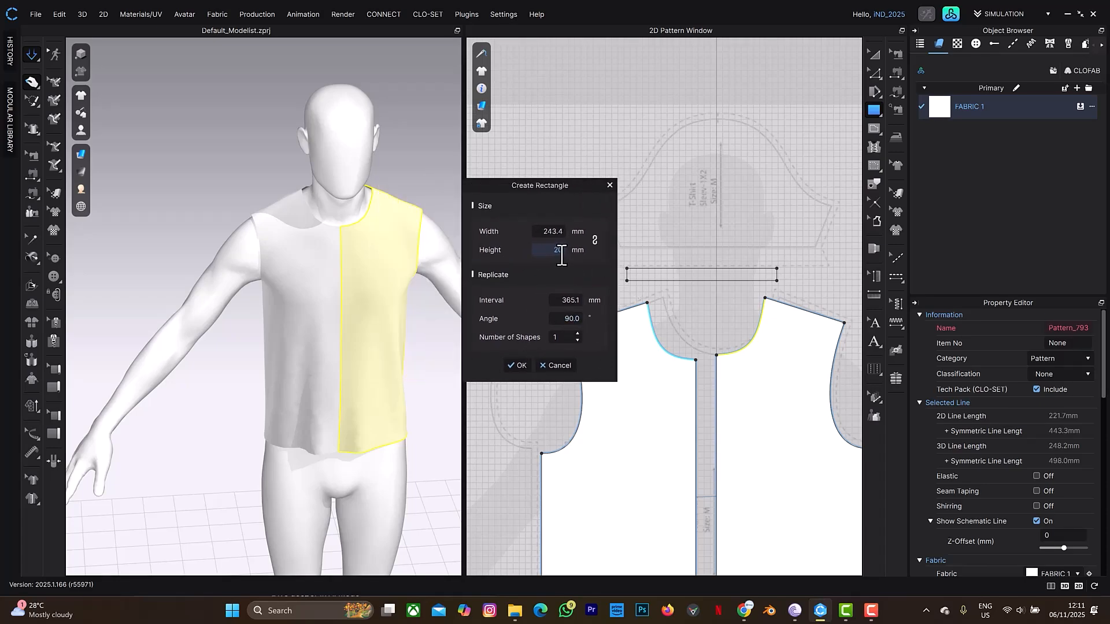
{"action": "left_click", "coordinate": [552, 232]}
{"action": "type", "text": "443.4"}
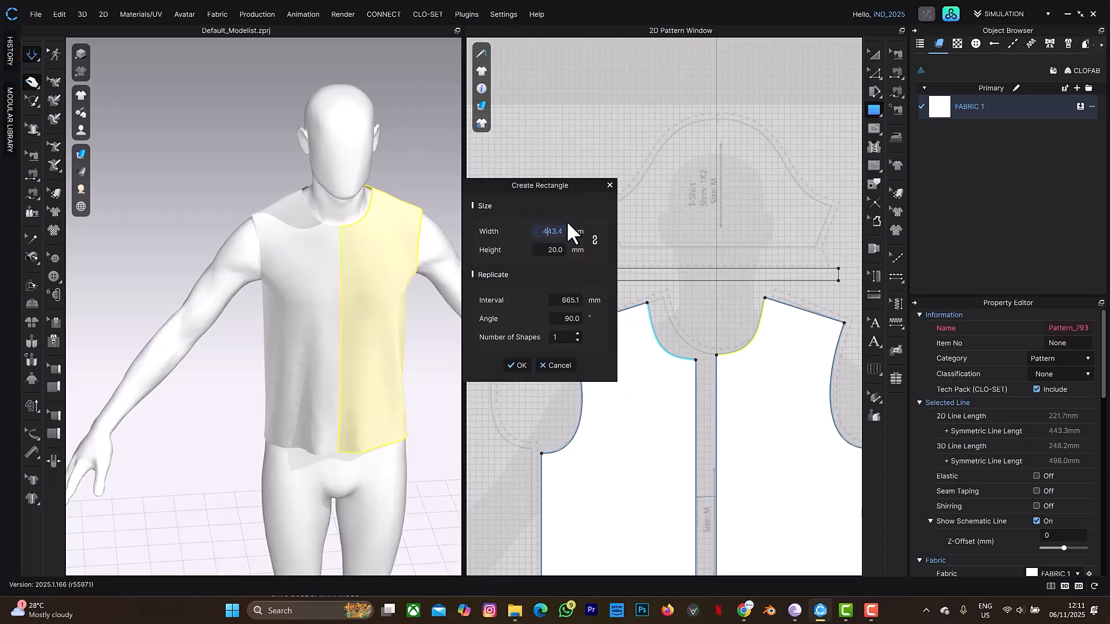
{"action": "left_click_drag", "start_coordinate": [564, 183], "coordinate": [443, 198]}
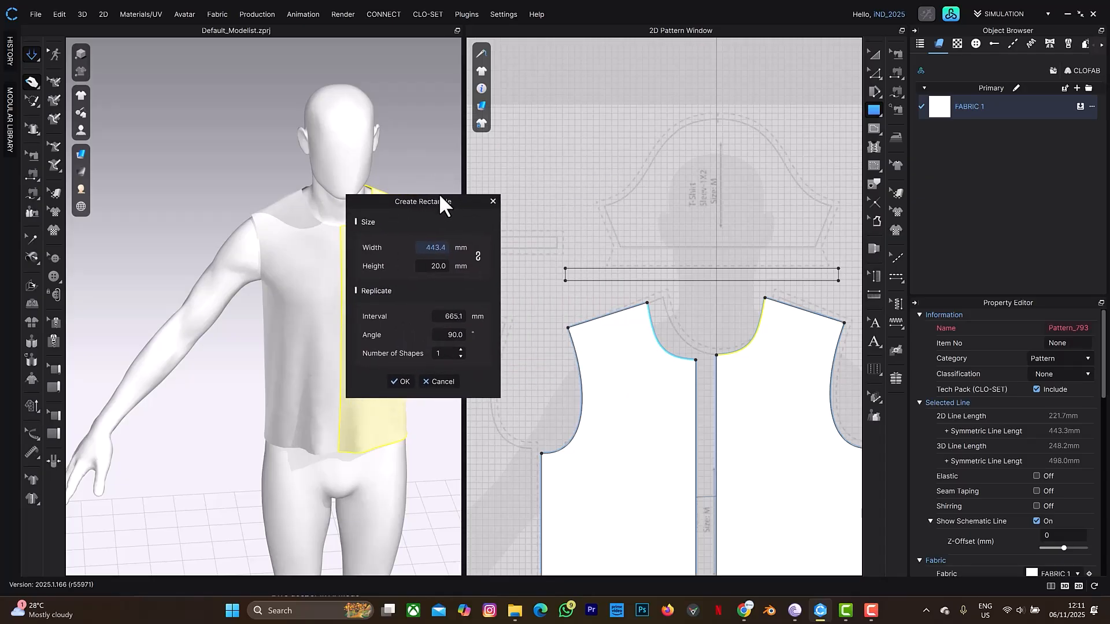
{"action": "left_click", "coordinate": [401, 381]}
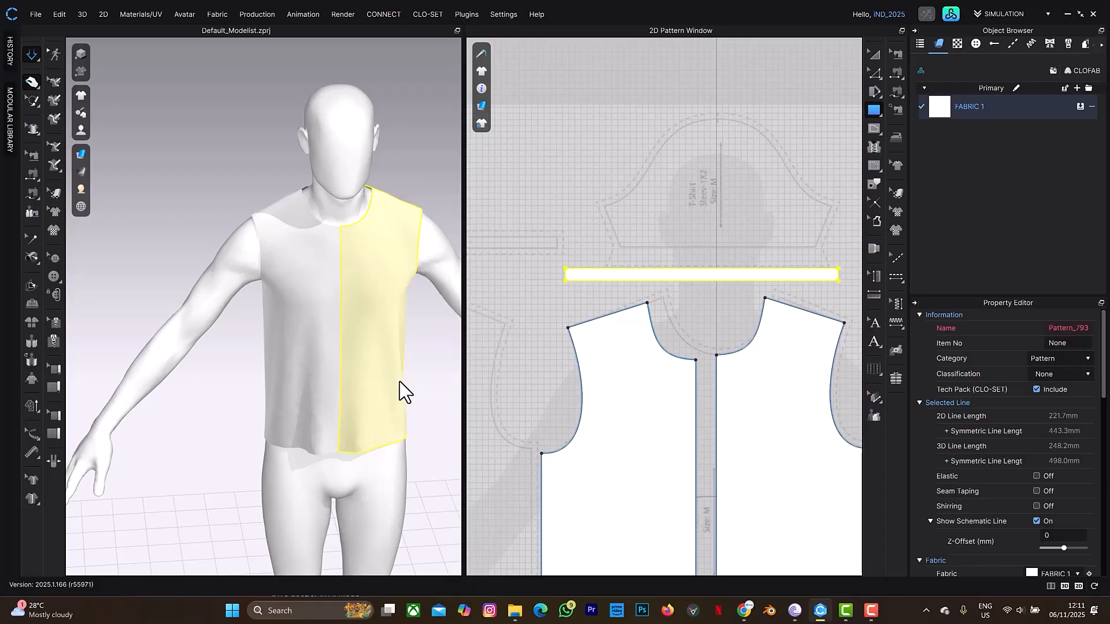
Show the arrangement points around the avatar with the new neckband strip selected
{"action": "right_click_drag", "start_coordinate": [399, 249], "coordinate": [439, 243]}
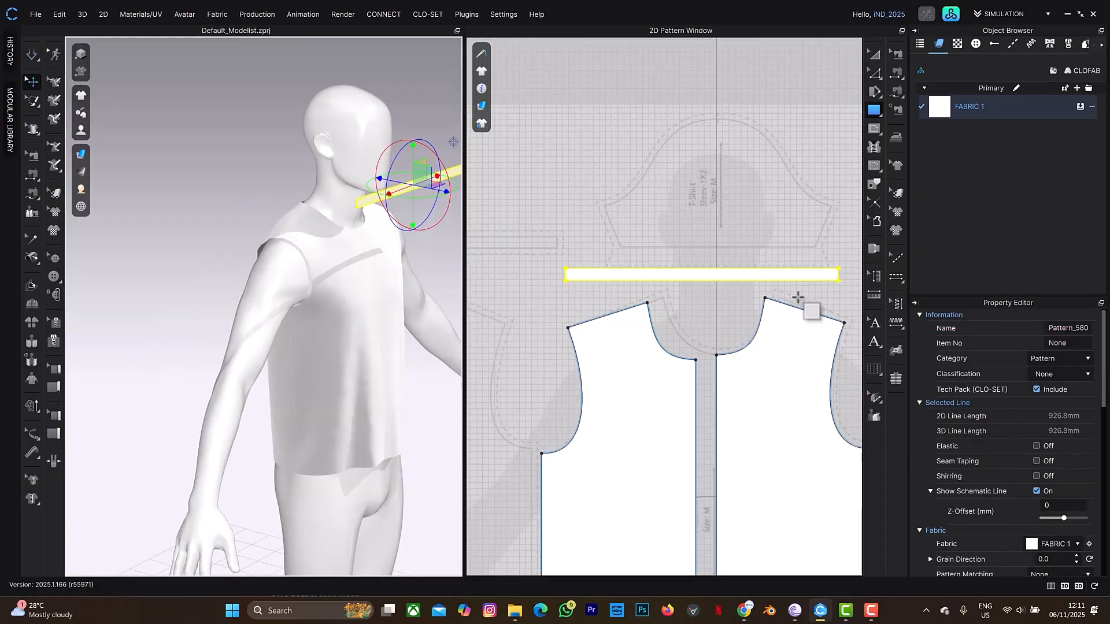
{"action": "scroll", "coordinate": [792, 306], "scroll_direction": "down", "scroll_amount": 5}
{"action": "right_click_drag", "start_coordinate": [736, 246], "coordinate": [658, 149]}
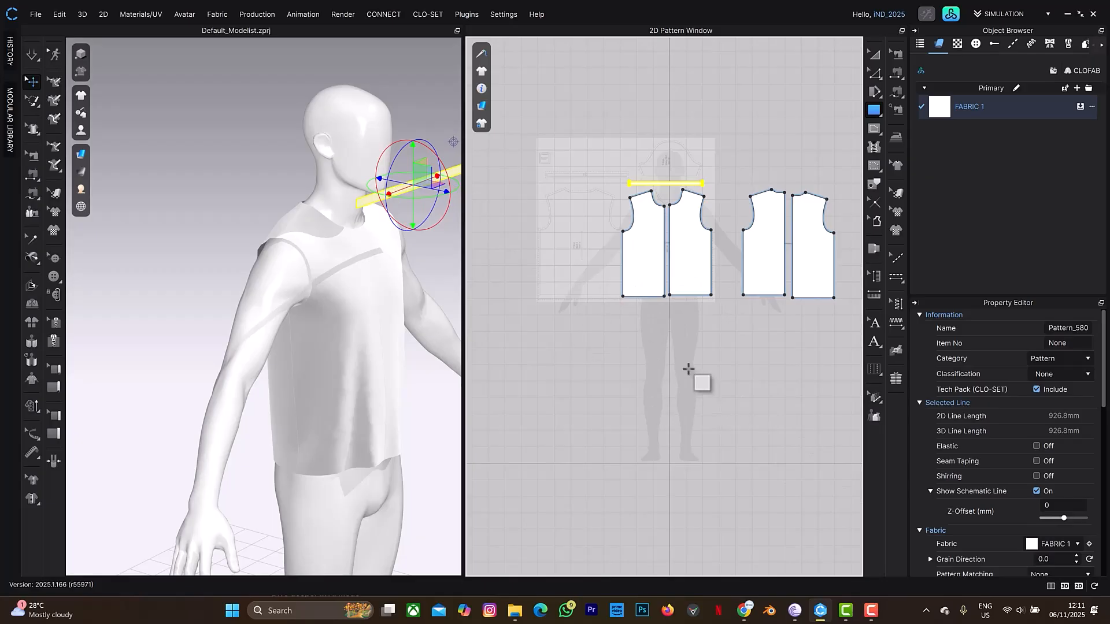
{"action": "scroll", "coordinate": [268, 189], "scroll_direction": "down", "scroll_amount": 5}
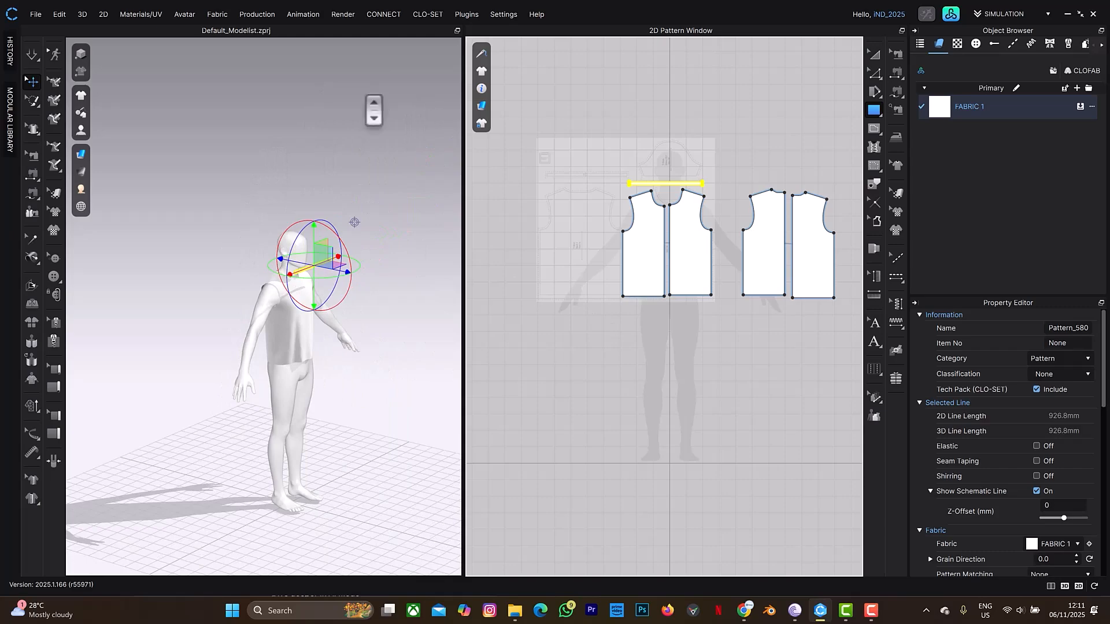
{"action": "scroll", "coordinate": [358, 219], "scroll_direction": "up", "scroll_amount": 6}
{"action": "middle_click_drag", "start_coordinate": [382, 191], "coordinate": [269, 285]}
{"action": "scroll", "coordinate": [253, 364], "scroll_direction": "up", "scroll_amount": 3}
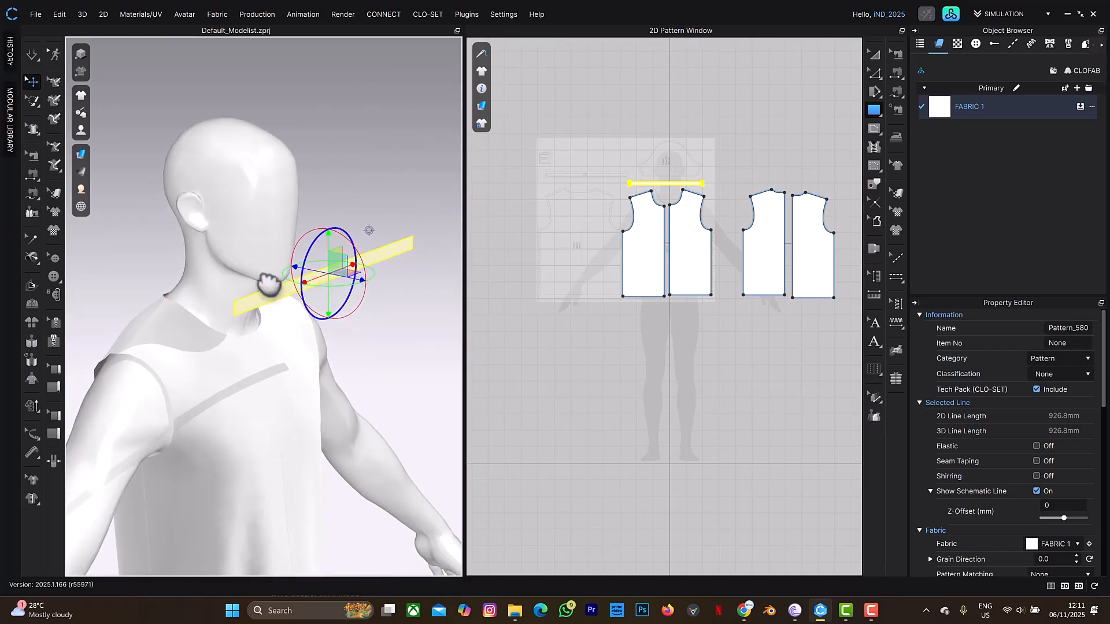
{"action": "mouse_move", "coordinate": [76, 134]}
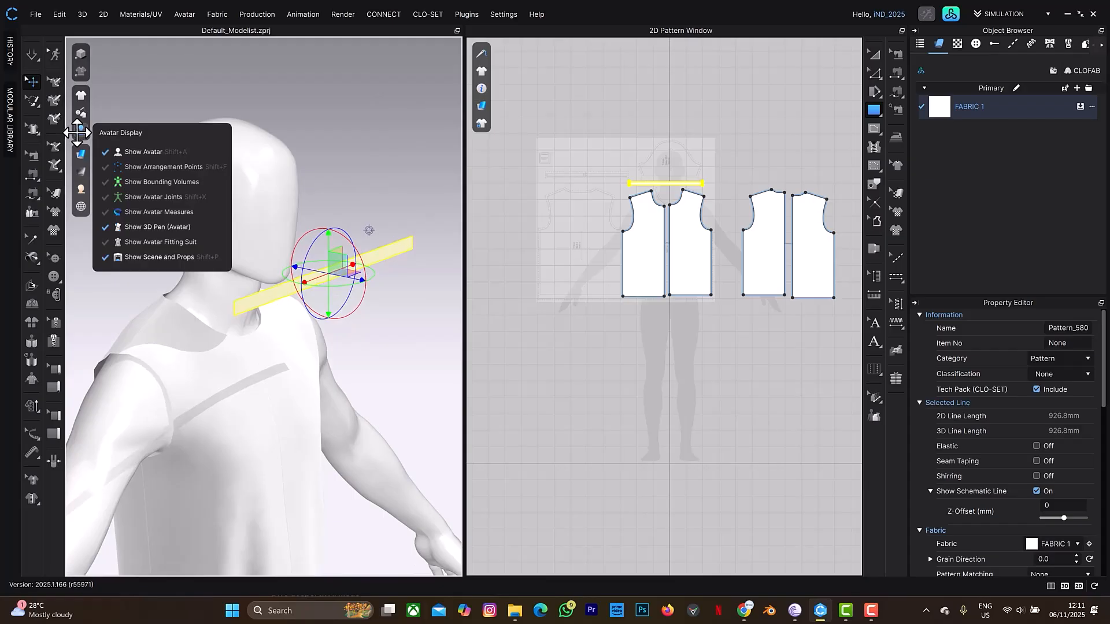
{"action": "mouse_move", "coordinate": [83, 102]}
{"action": "left_click", "coordinate": [105, 167]}
{"action": "scroll", "coordinate": [169, 305], "scroll_direction": "down", "scroll_amount": 3}
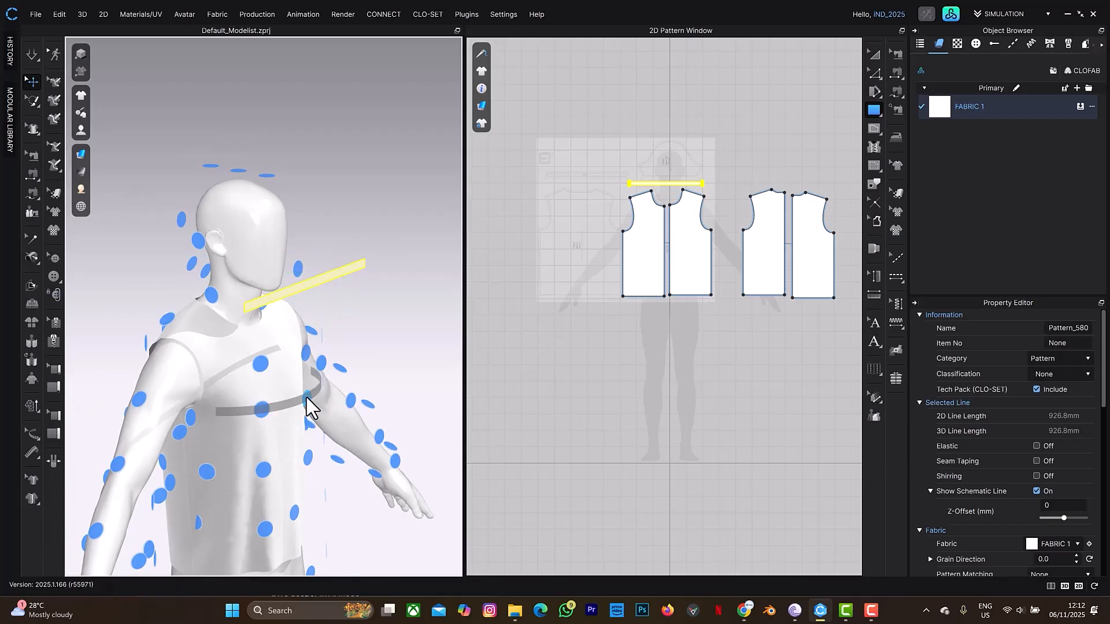
Wrap the neckband around the avatar's neck by placing it on the arrangement point at the back of the neck
{"action": "right_click_drag", "start_coordinate": [391, 460], "coordinate": [253, 313]}
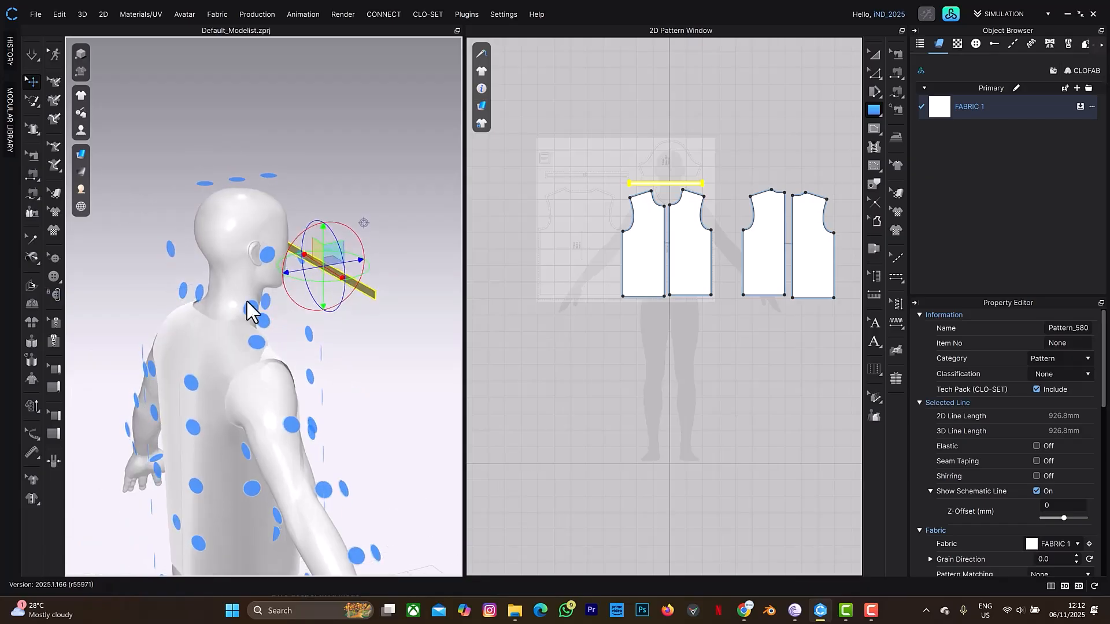
{"action": "left_click", "coordinate": [198, 300]}
{"action": "right_click_drag", "start_coordinate": [237, 310], "coordinate": [164, 302]}
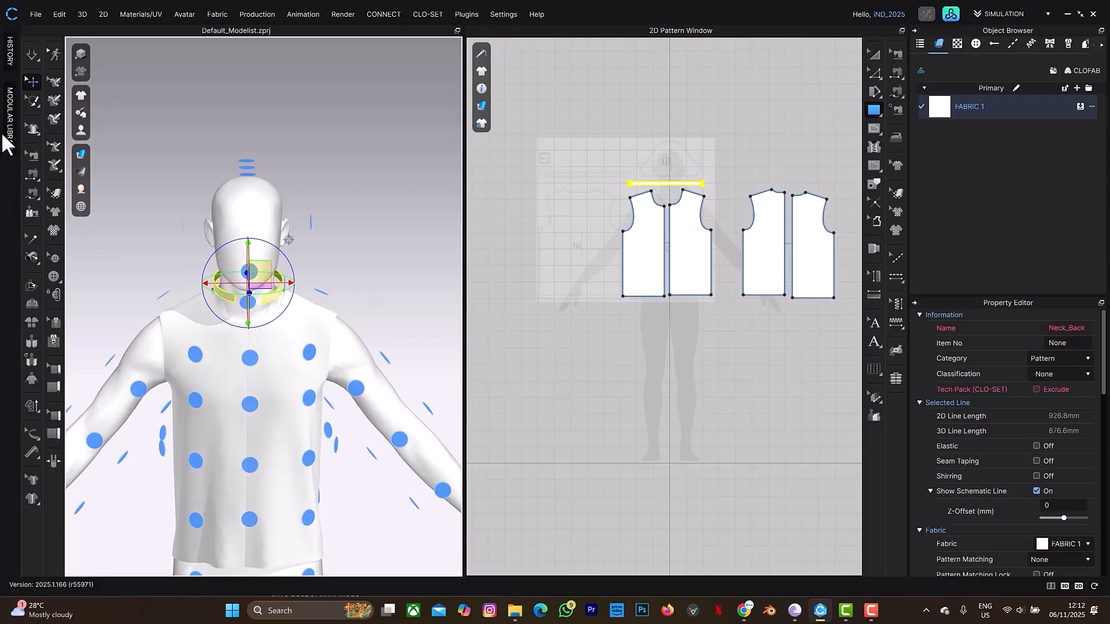
Set the garment rendering style to Thick Textured Surface and hide the avatar's arrangement points
{"action": "left_click", "coordinate": [80, 155]}
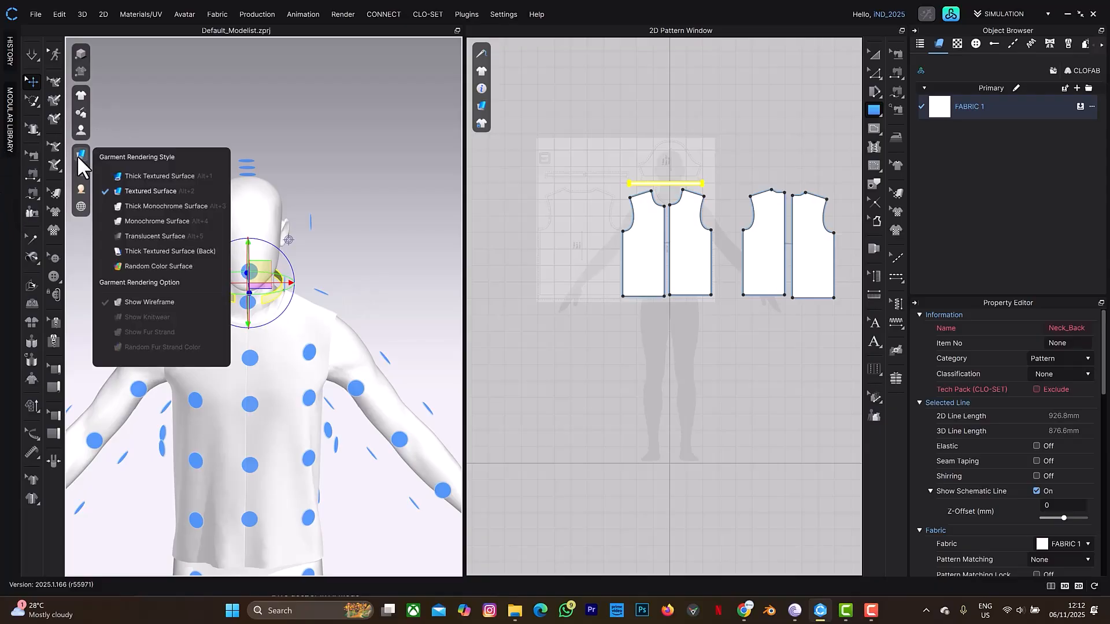
{"action": "left_click", "coordinate": [115, 174]}
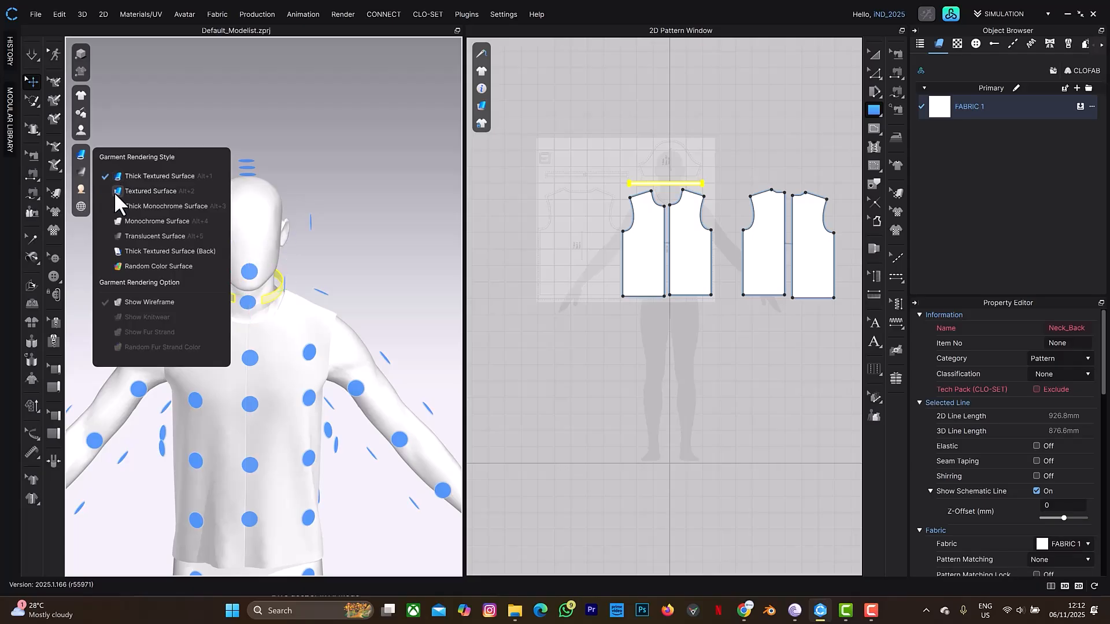
{"action": "left_click", "coordinate": [80, 111]}
{"action": "left_click", "coordinate": [81, 129]}
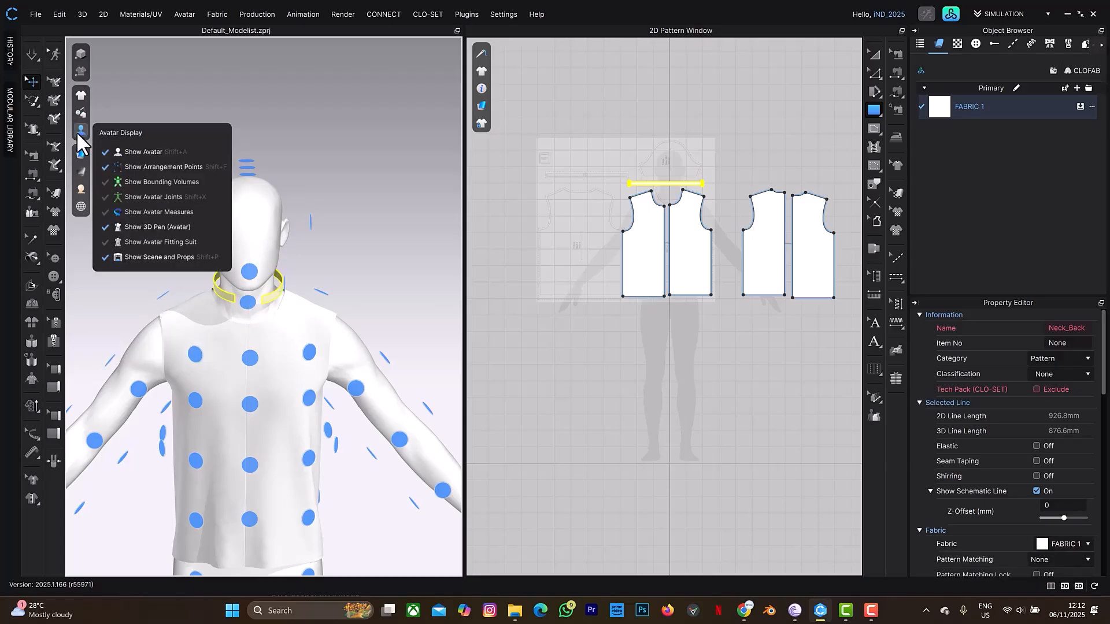
{"action": "left_click", "coordinate": [103, 166]}
{"action": "mouse_move", "coordinate": [312, 242]}
{"action": "right_mouse_down"}
{"action": "mouse_move", "coordinate": [286, 244]}
{"action": "mouse_move", "coordinate": [314, 240]}
{"action": "right_mouse_up"}
{"action": "scroll", "coordinate": [291, 302], "scroll_direction": "up", "scroll_amount": 2}
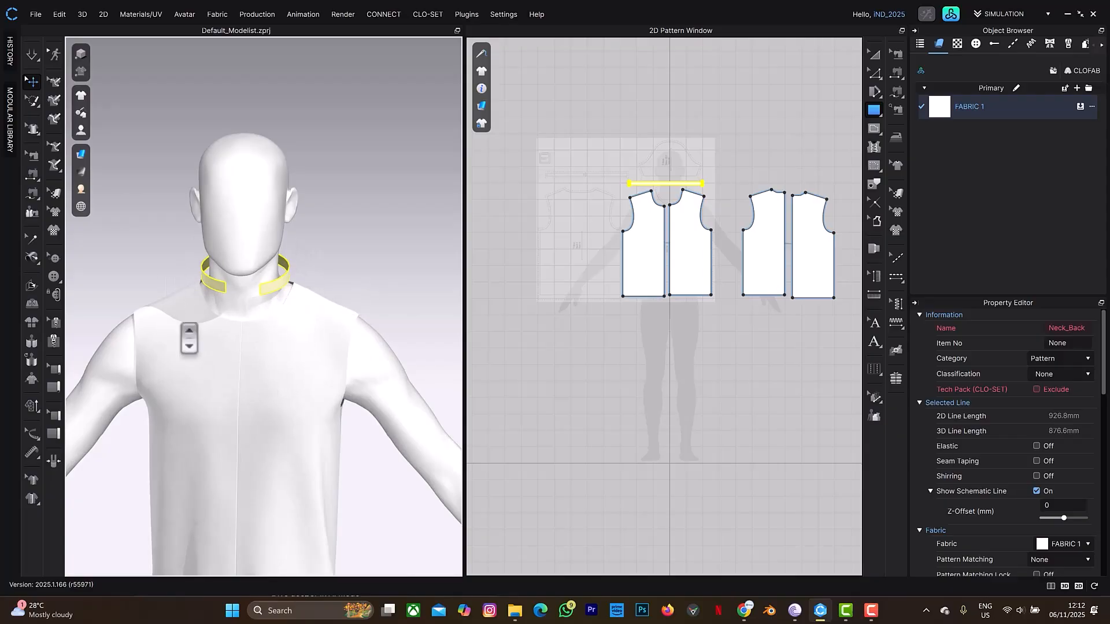
Define the neckband's full lower edge as the first side of a free sewing seam
{"action": "mouse_move", "coordinate": [280, 360]}
{"action": "right_mouse_down"}
{"action": "mouse_move", "coordinate": [164, 341]}
{"action": "mouse_move", "coordinate": [293, 357]}
{"action": "right_mouse_up"}
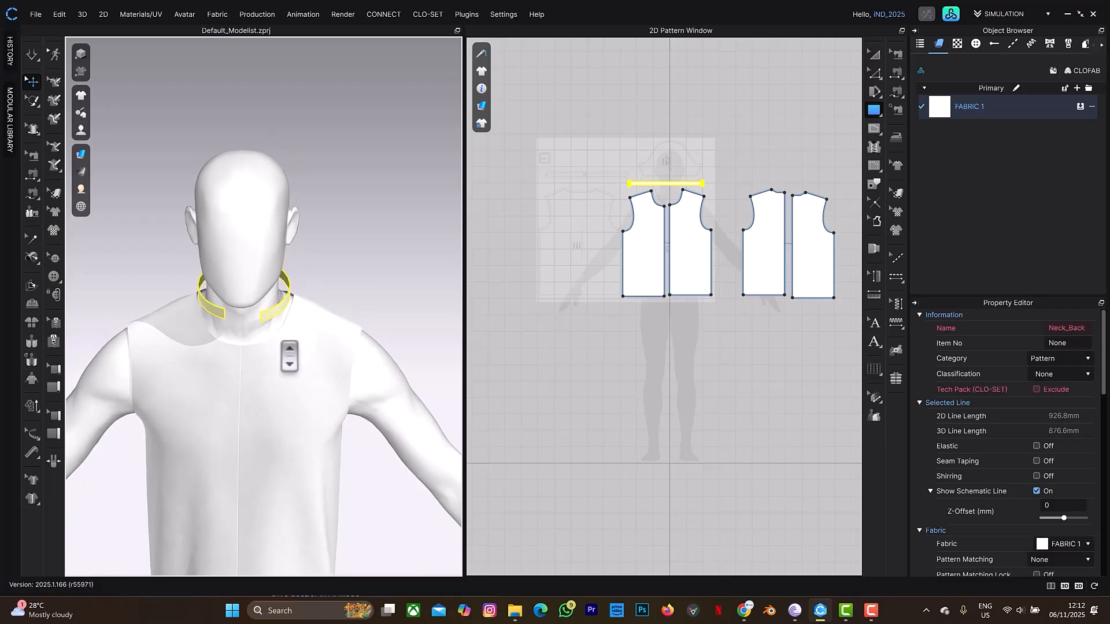
{"action": "scroll", "coordinate": [736, 230], "scroll_direction": "up", "scroll_amount": 3}
{"action": "scroll", "coordinate": [705, 218], "scroll_direction": "down", "scroll_amount": 2}
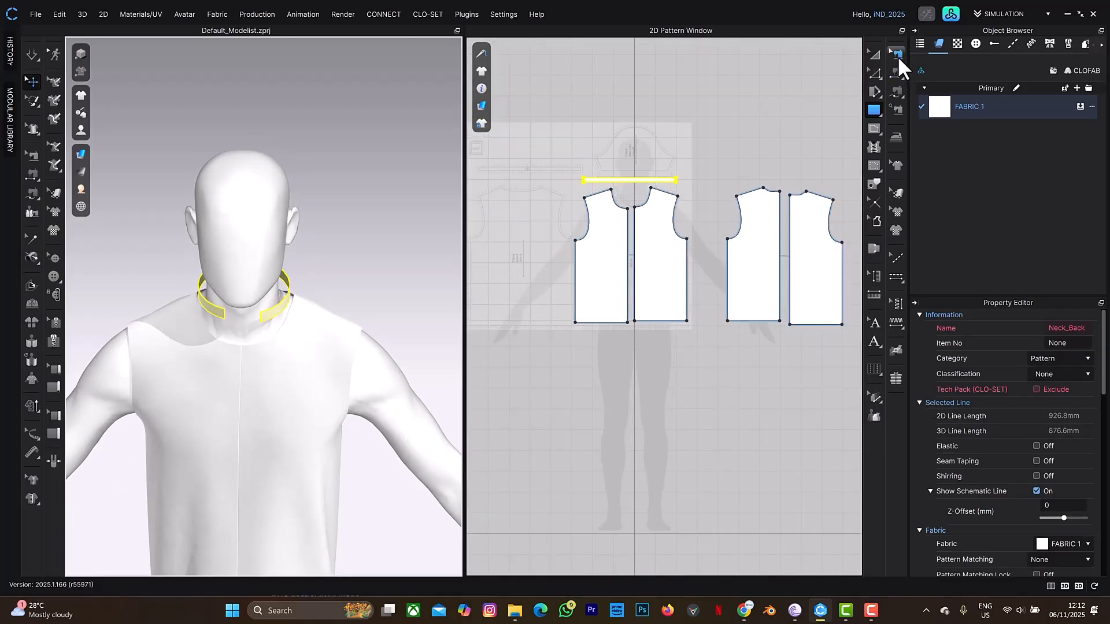
{"action": "left_click", "coordinate": [896, 90]}
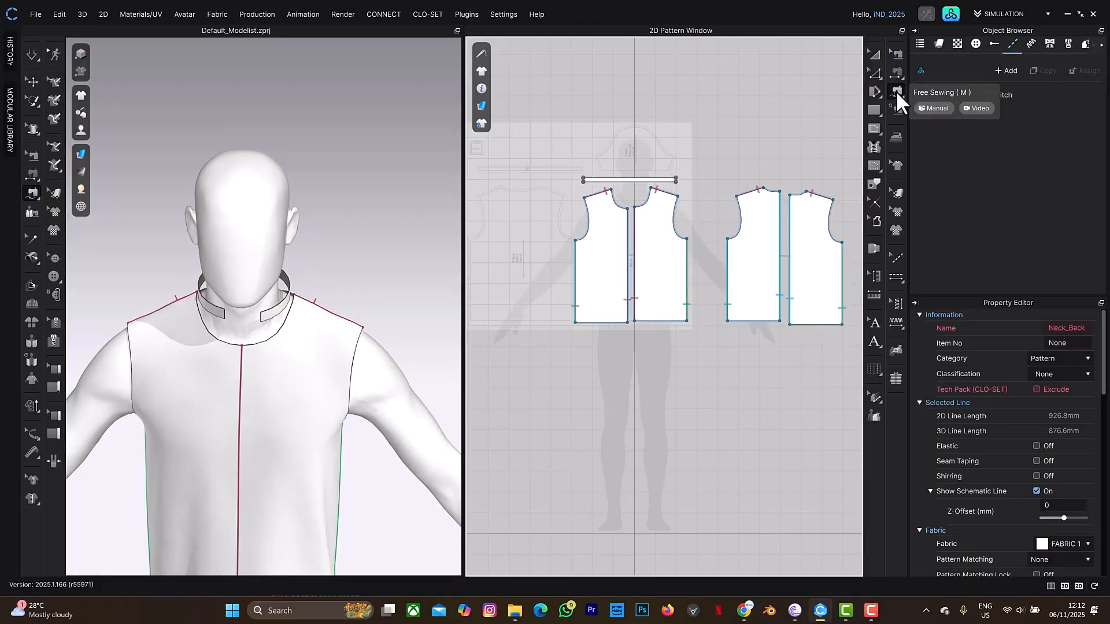
{"action": "left_click", "coordinate": [936, 91]}
{"action": "scroll", "coordinate": [617, 180], "scroll_direction": "up", "scroll_amount": 5}
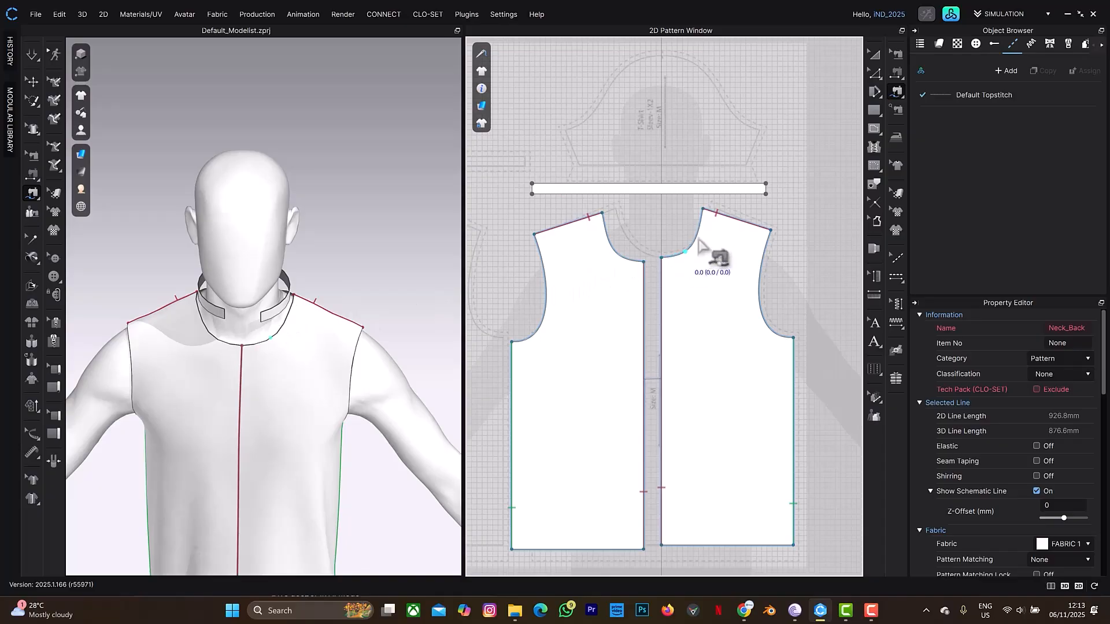
{"action": "key", "text": "3"}
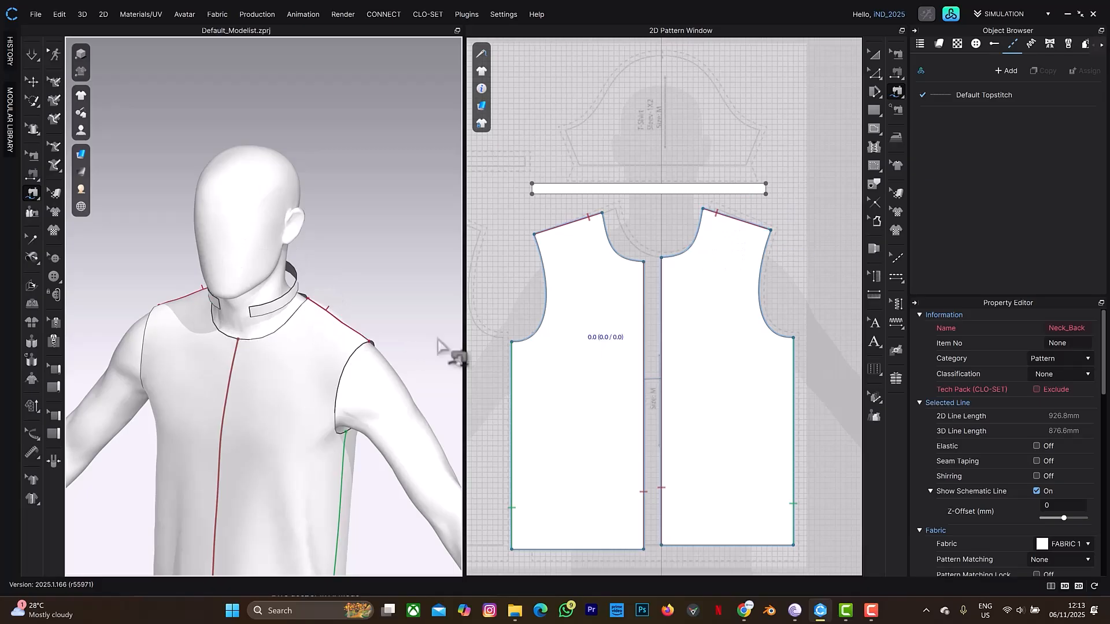
{"action": "scroll", "coordinate": [705, 384], "scroll_direction": "down", "scroll_amount": 3}
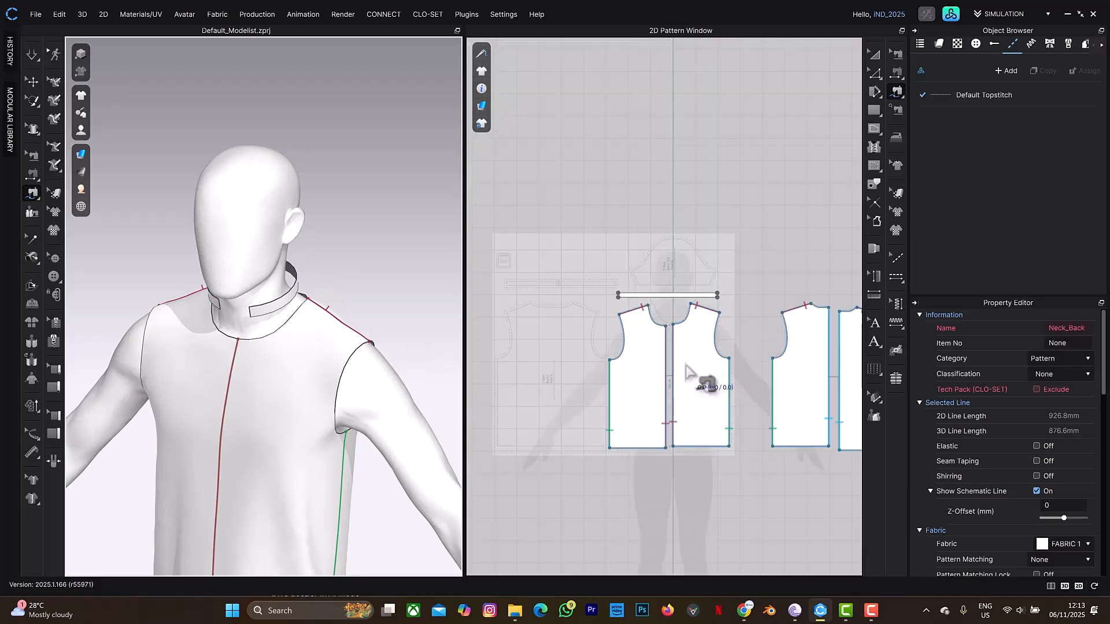
{"action": "scroll", "coordinate": [604, 334], "scroll_direction": "up", "scroll_amount": 2}
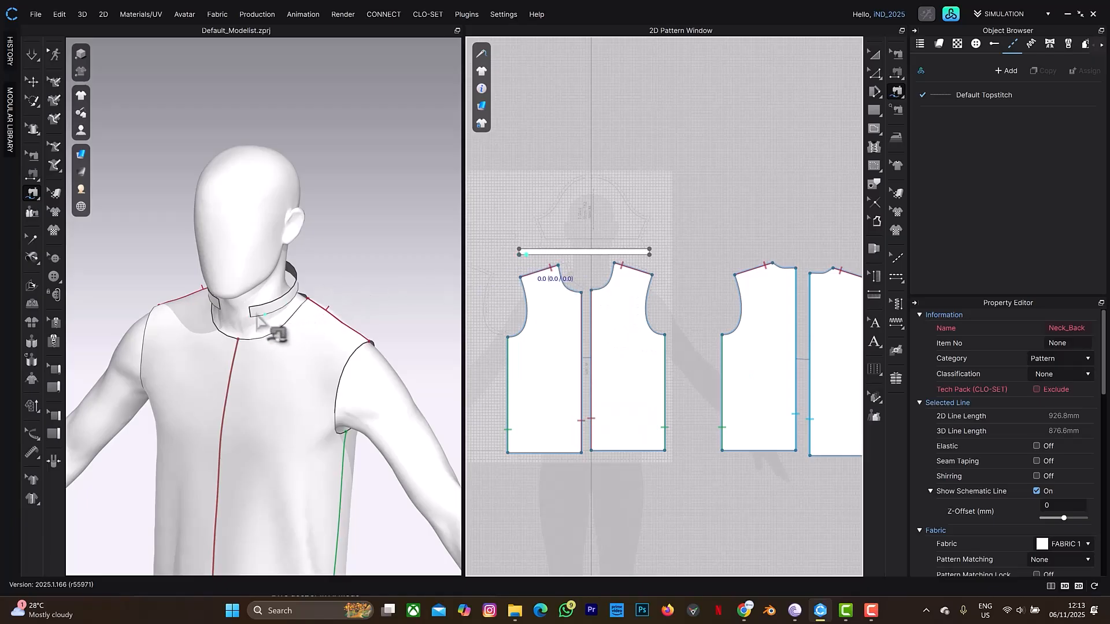
{"action": "left_click", "coordinate": [522, 257]}
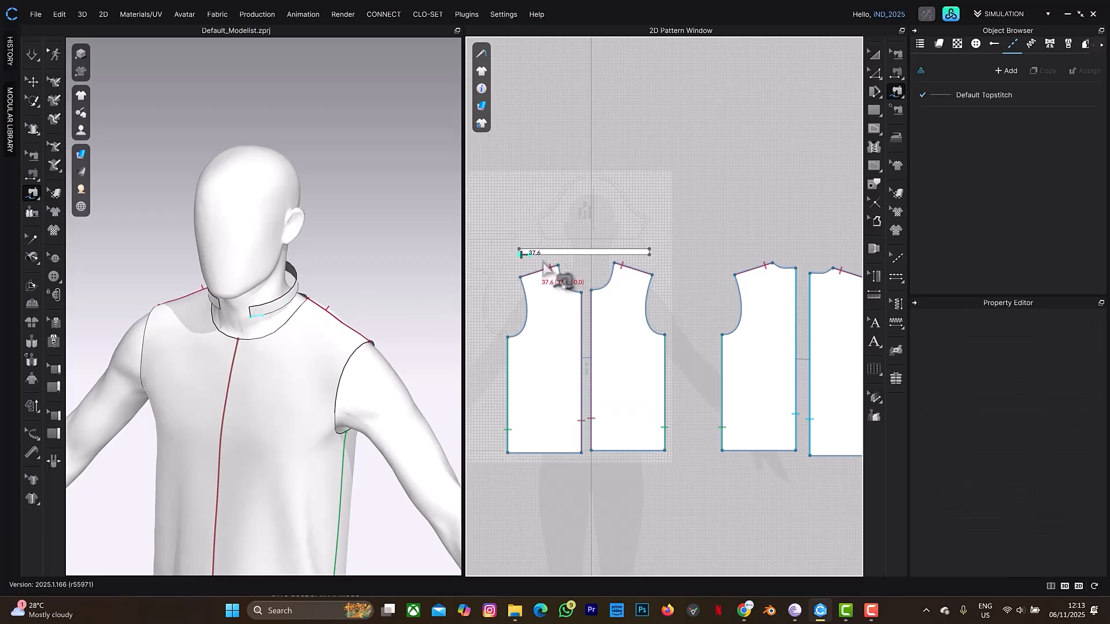
{"action": "left_click", "coordinate": [650, 255]}
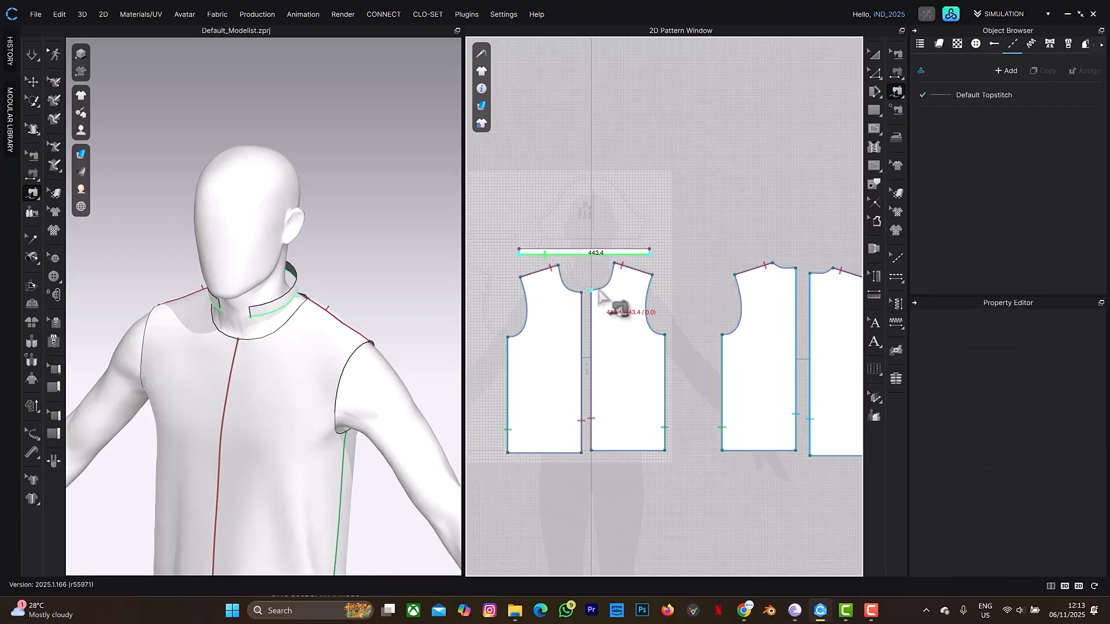
Complete the free sewing by matching the neckband edge to one front neckline, both back necklines and the other front neckline in sequence
{"action": "left_click", "coordinate": [597, 292]}
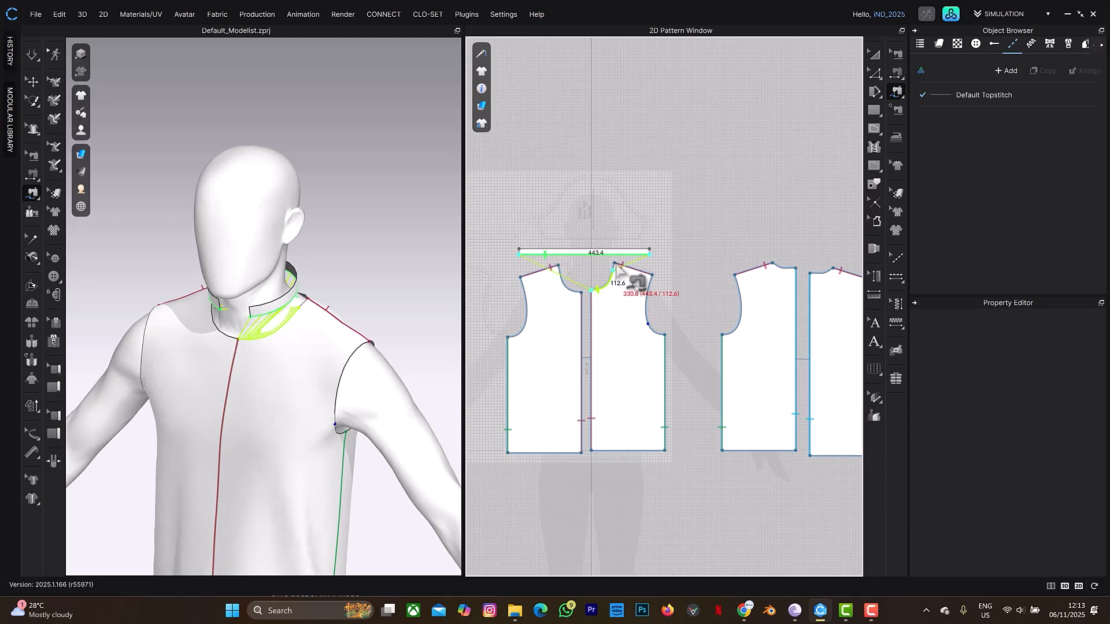
{"action": "middle_click_drag", "start_coordinate": [675, 271], "coordinate": [561, 291]}
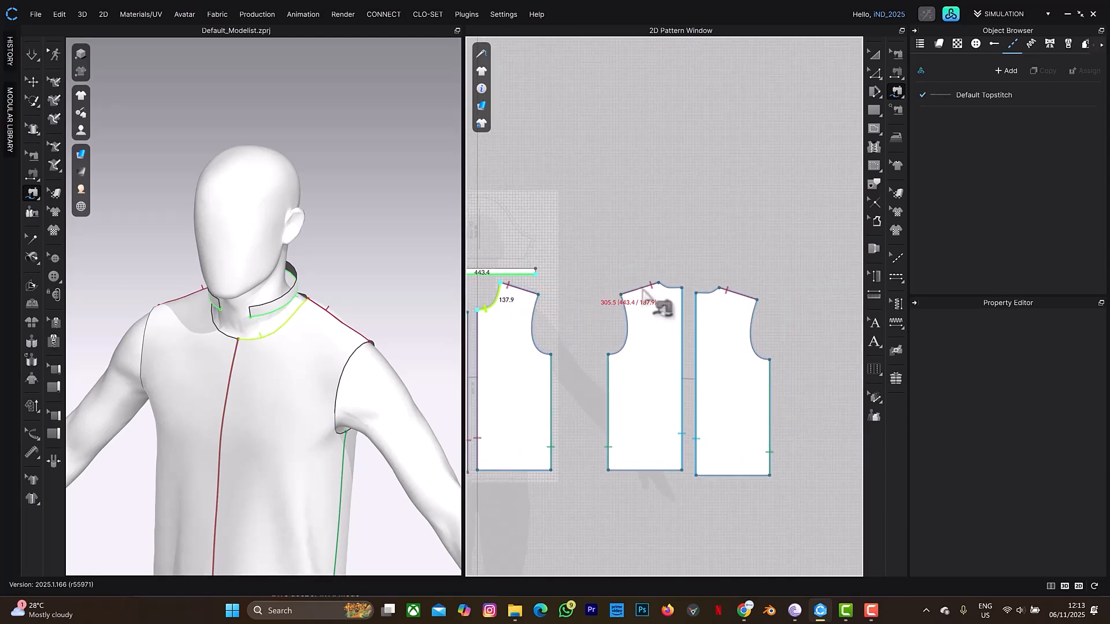
{"action": "left_click", "coordinate": [659, 283]}
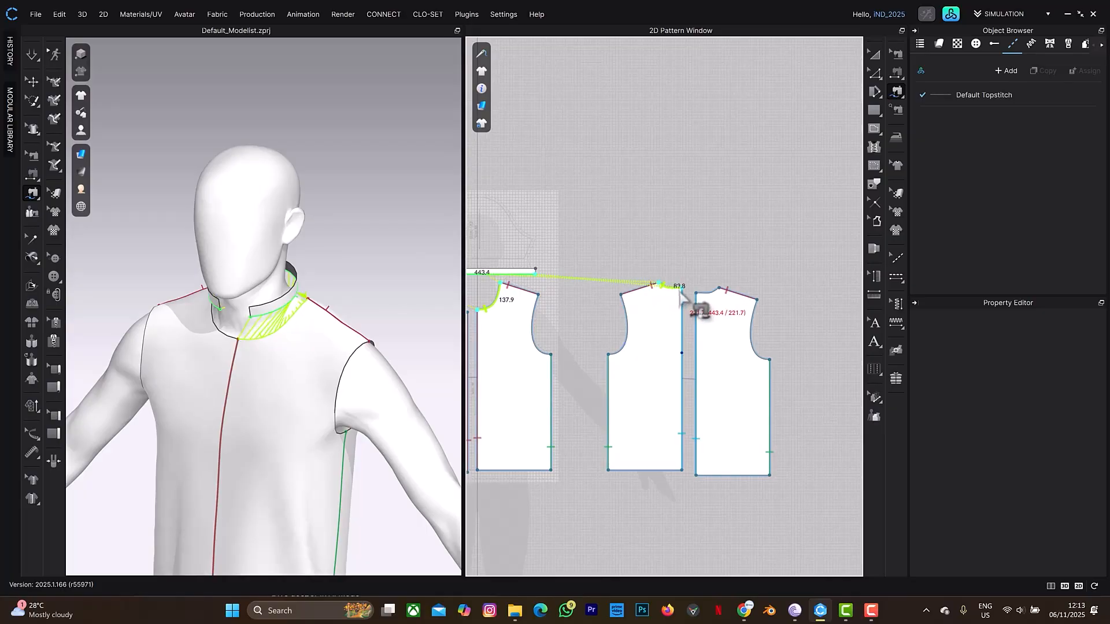
{"action": "left_click", "coordinate": [681, 292]}
{"action": "left_click", "coordinate": [695, 294]}
{"action": "left_click", "coordinate": [721, 293]}
{"action": "mouse_move", "coordinate": [615, 320]}
{"action": "middle_mouse_down"}
{"action": "mouse_move", "coordinate": [744, 305]}
{"action": "mouse_move", "coordinate": [795, 287]}
{"action": "middle_mouse_up"}
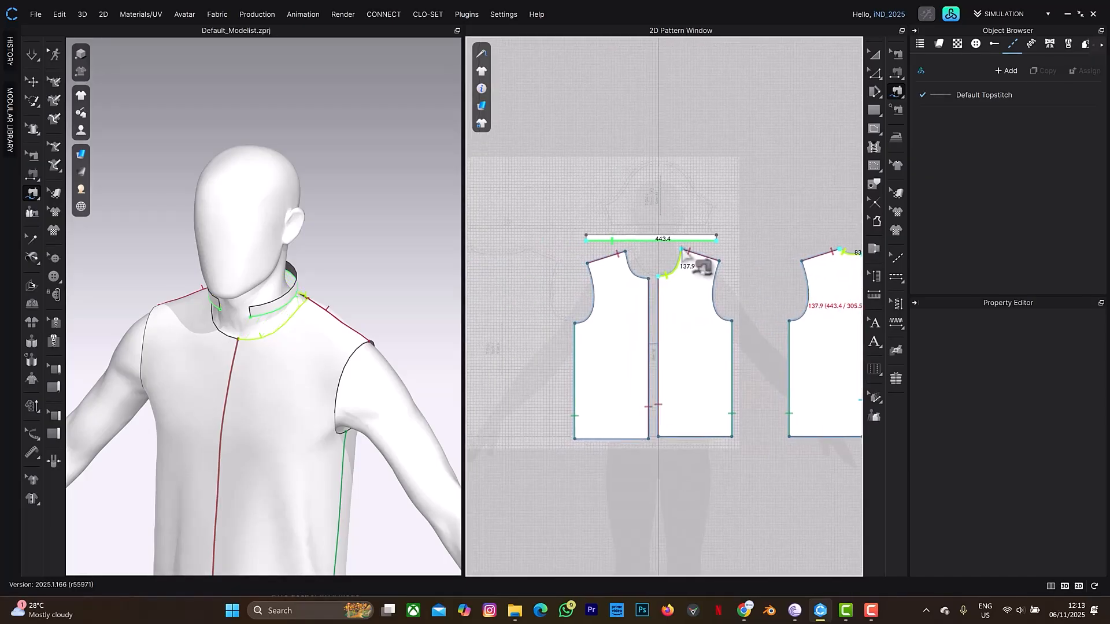
{"action": "left_click", "coordinate": [625, 251]}
{"action": "left_click", "coordinate": [648, 278]}
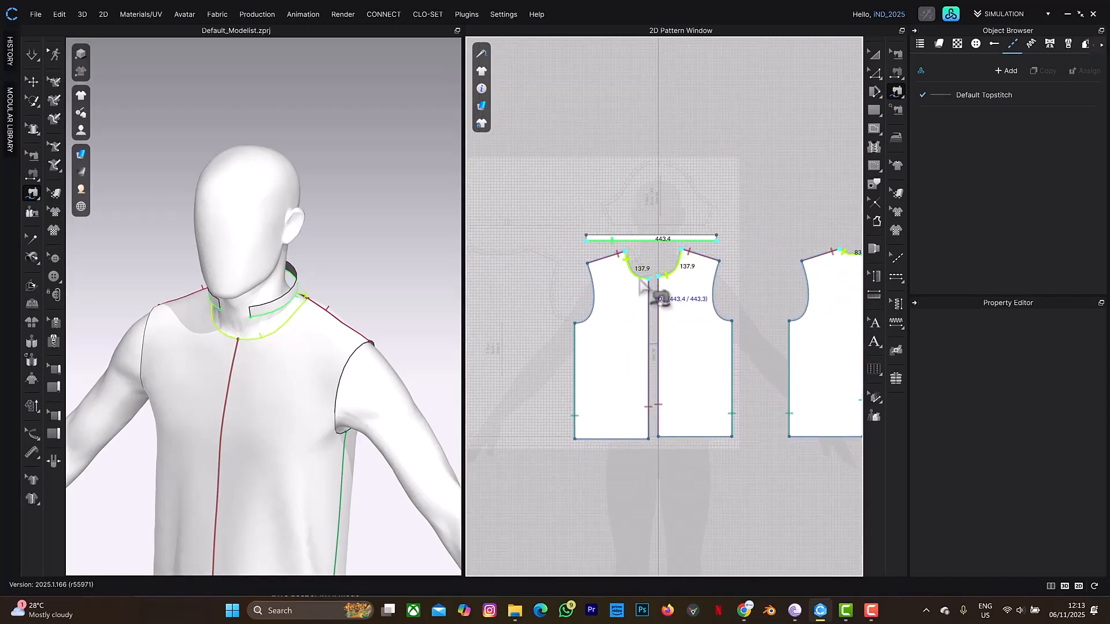
{"action": "left_click", "coordinate": [280, 317]}
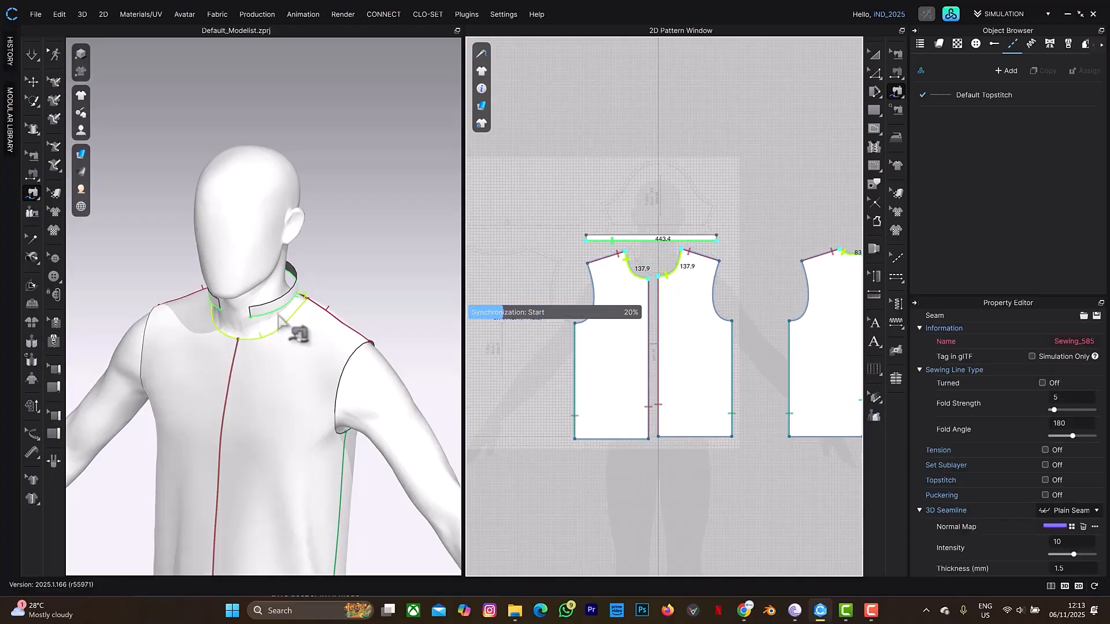
{"action": "left_click", "coordinate": [247, 332]}
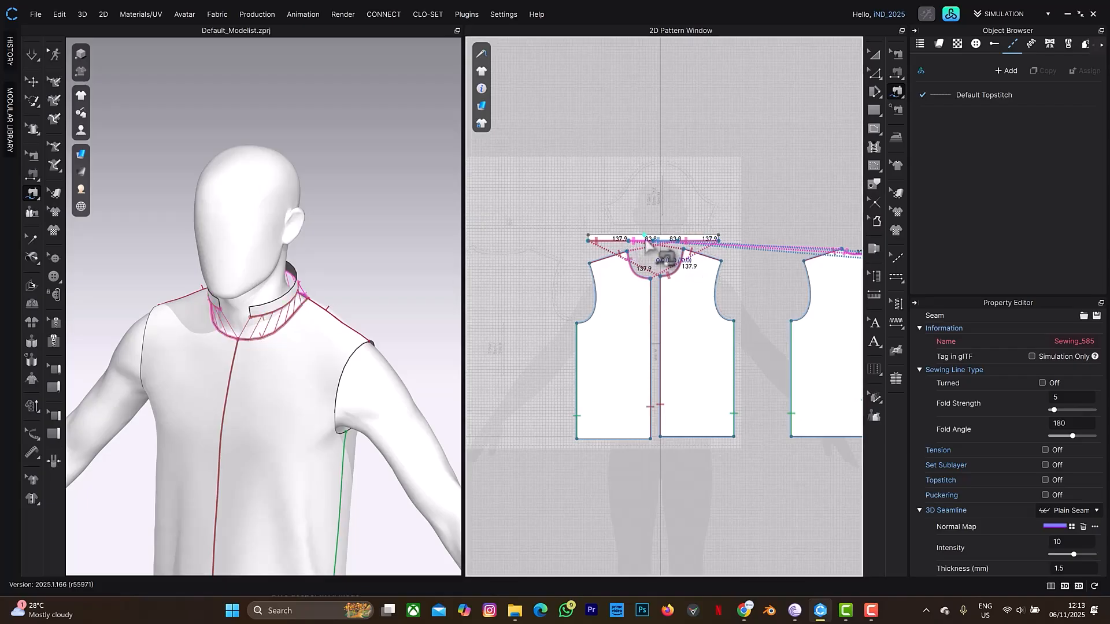
Join the two short ends of the neckband to each other with Segment Sewing
{"action": "key", "text": "n"}
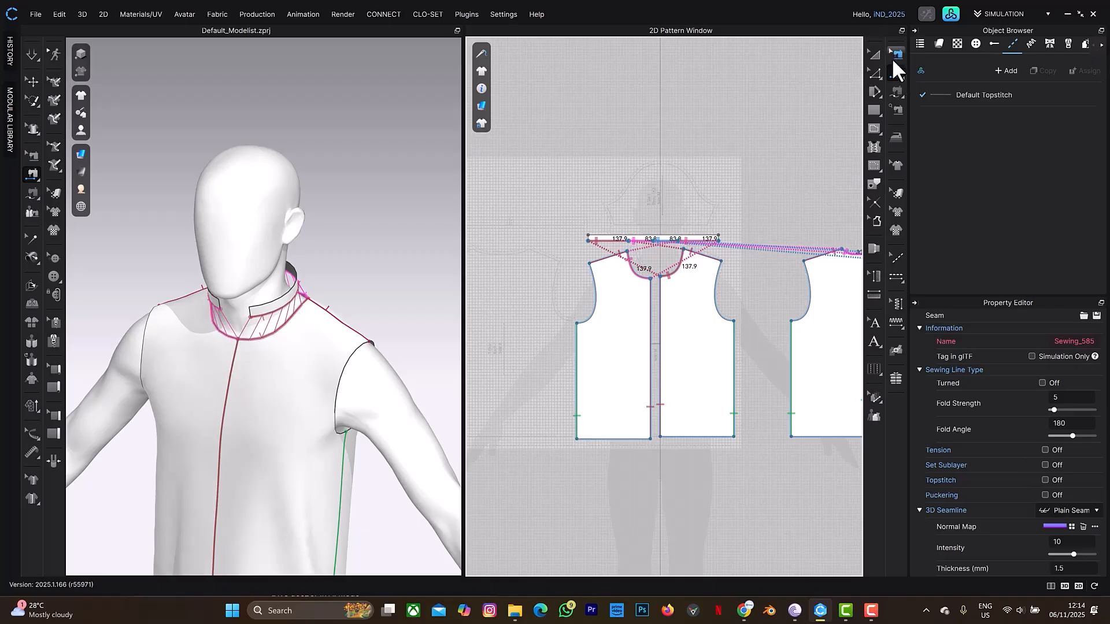
{"action": "left_click", "coordinate": [900, 72]}
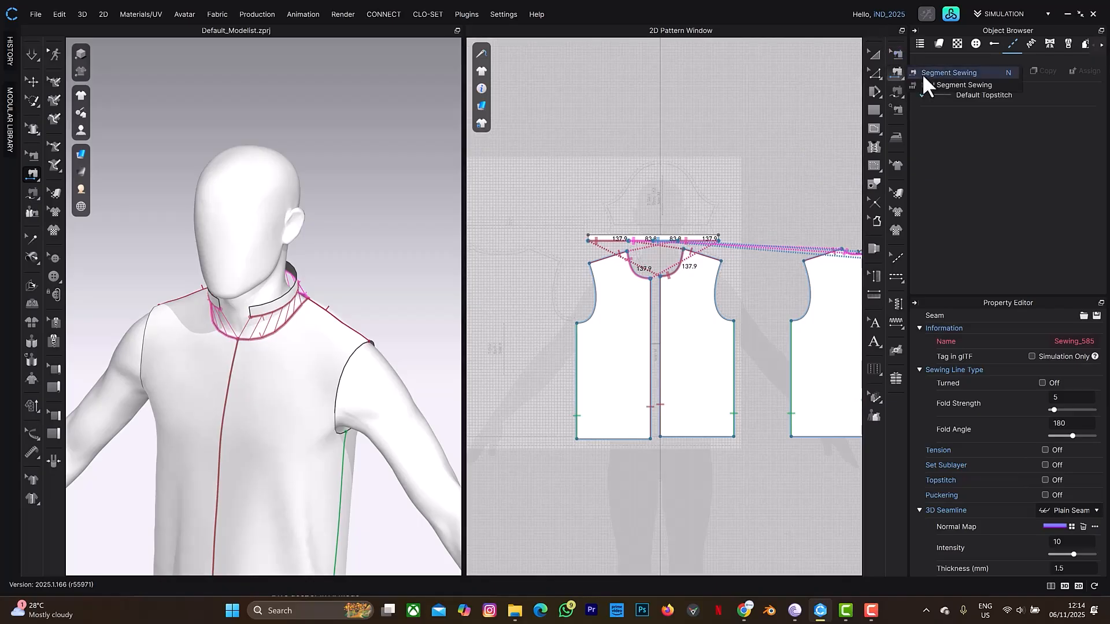
{"action": "left_click", "coordinate": [923, 74]}
{"action": "scroll", "coordinate": [594, 248], "scroll_direction": "up", "scroll_amount": 5}
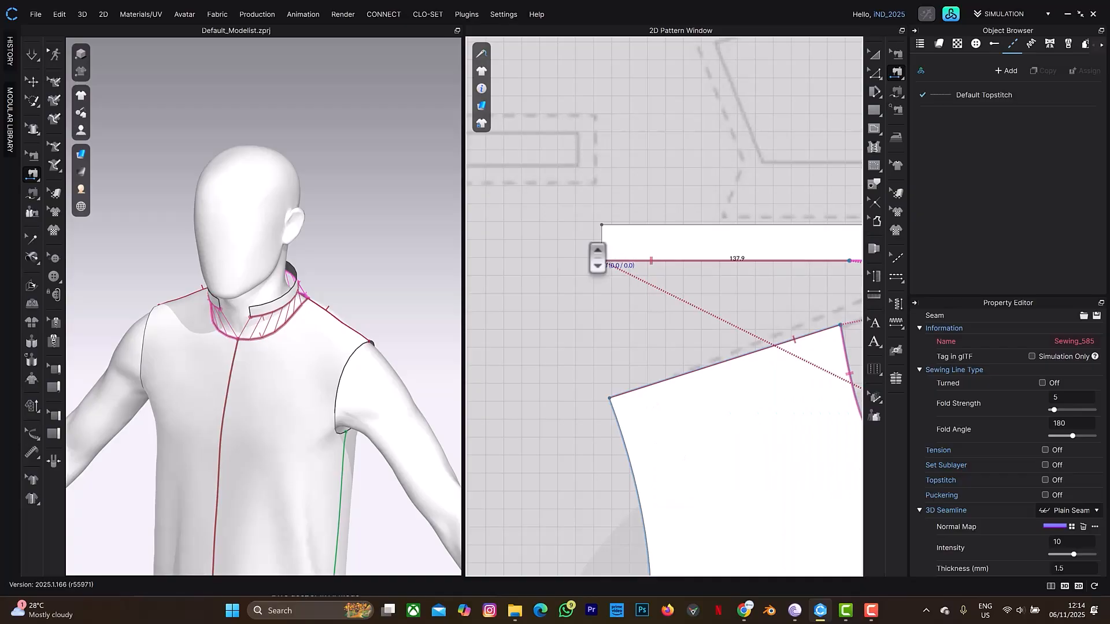
{"action": "left_click", "coordinate": [599, 237]}
{"action": "scroll", "coordinate": [703, 247], "scroll_direction": "down", "scroll_amount": 3}
{"action": "middle_click_drag", "start_coordinate": [704, 247], "coordinate": [392, 276]}
{"action": "left_click", "coordinate": [752, 279]}
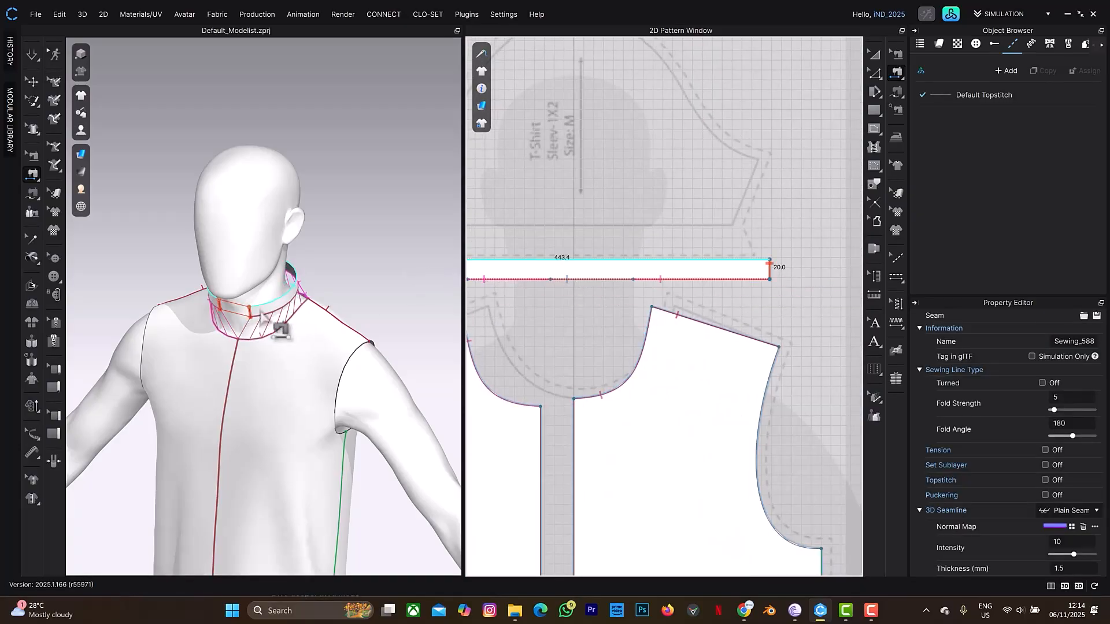
Simulate the garment with the sewn neckband, pull lightly on the front panel, and check the fit around the neck
{"action": "key", "text": "q"}
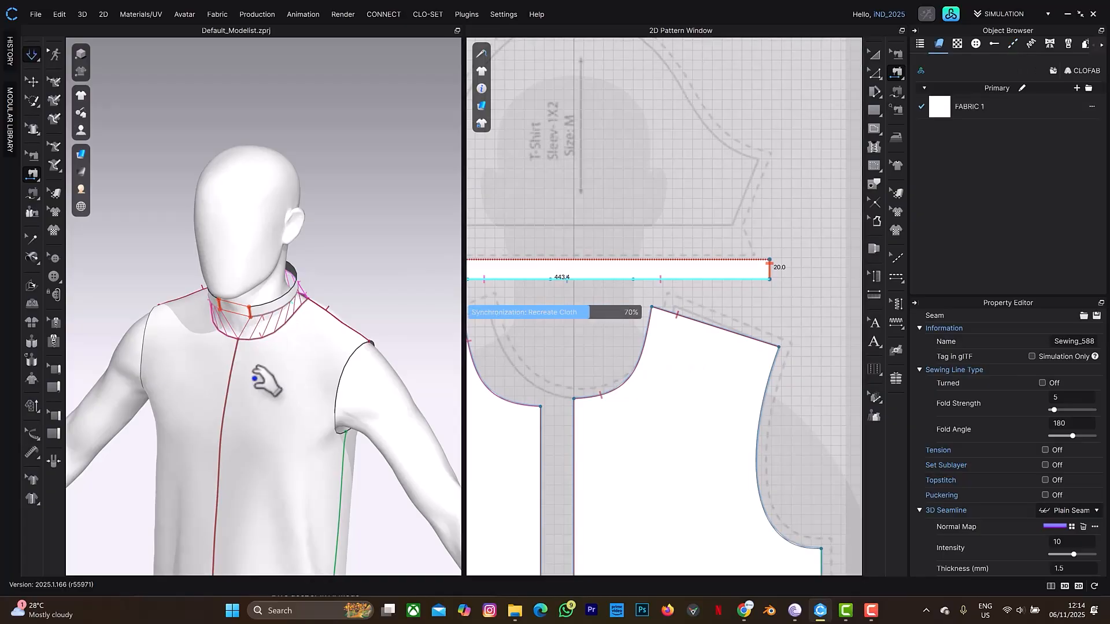
{"action": "key", "text": "space"}
{"action": "mouse_move", "coordinate": [261, 376]}
{"action": "left_mouse_down"}
{"action": "mouse_move", "coordinate": [265, 397]}
{"action": "mouse_move", "coordinate": [248, 385]}
{"action": "left_mouse_up"}
{"action": "right_click_drag", "start_coordinate": [221, 426], "coordinate": [272, 418]}
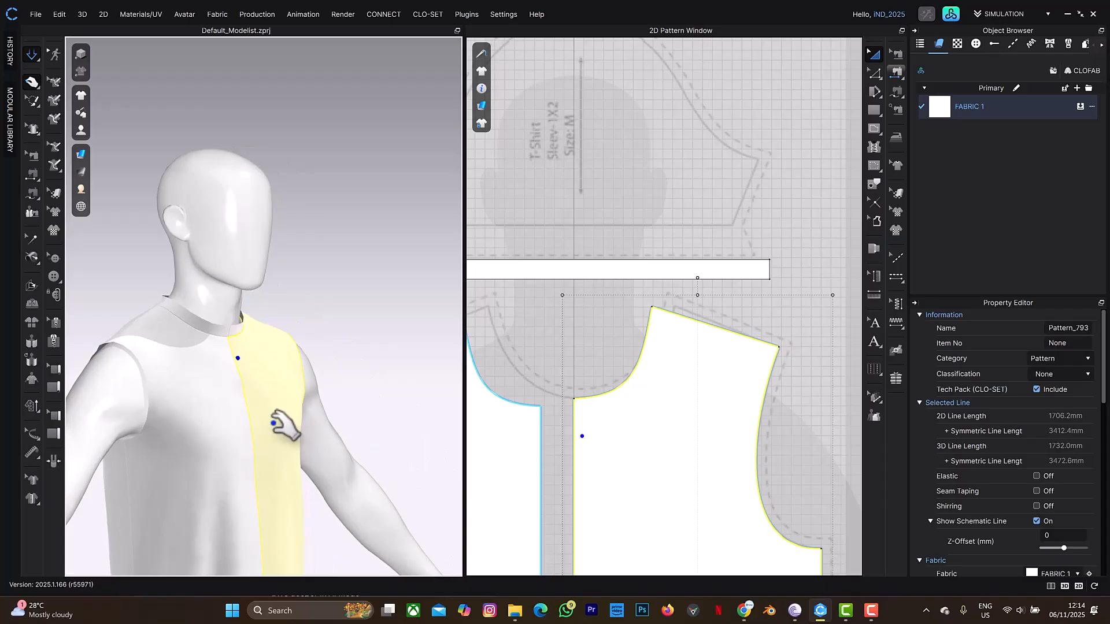
{"action": "right_click_drag", "start_coordinate": [209, 366], "coordinate": [169, 377]}
{"action": "right_click_drag", "start_coordinate": [292, 317], "coordinate": [263, 333]}
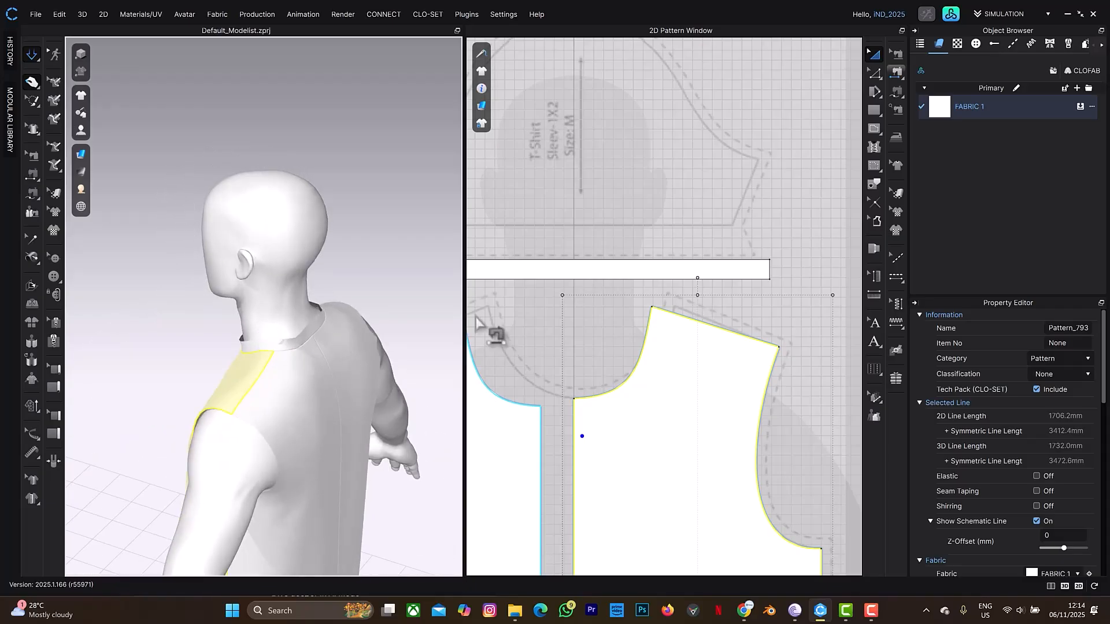
{"action": "right_click_drag", "start_coordinate": [416, 318], "coordinate": [433, 293]}
{"action": "scroll", "coordinate": [434, 293], "scroll_direction": "up", "scroll_amount": 3}
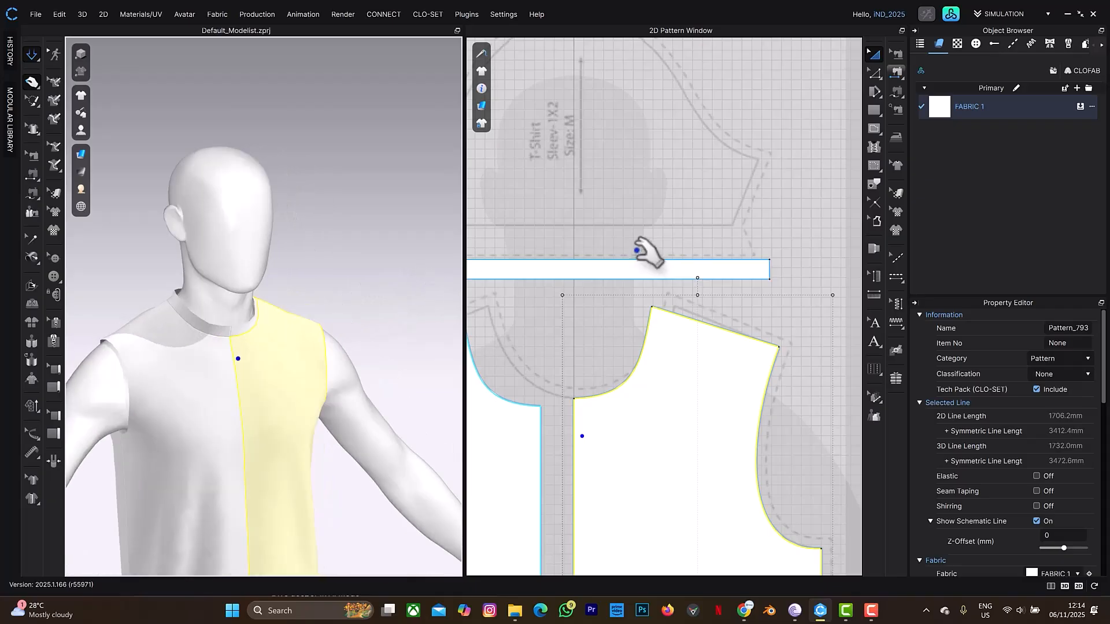
Widen the neckline by moving the neck-shoulder points of the front and back pieces together about 18 mm outward along the shoulders
{"action": "scroll", "coordinate": [625, 294], "scroll_direction": "down", "scroll_amount": 3}
{"action": "scroll", "coordinate": [625, 293], "scroll_direction": "down", "scroll_amount": 2}
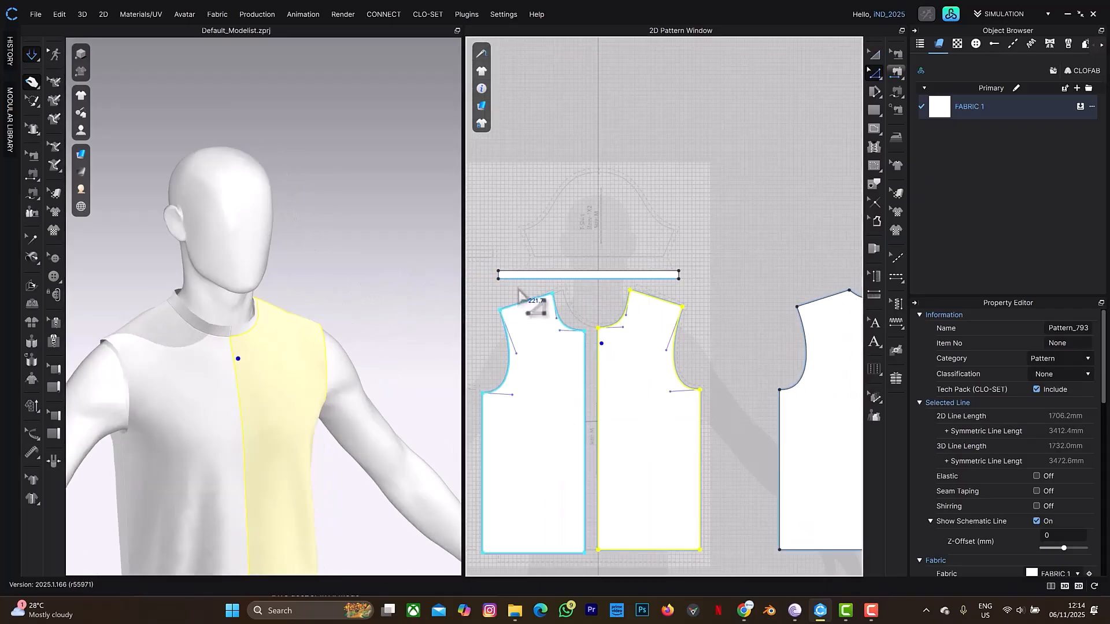
{"action": "key", "text": "z"}
{"action": "middle_click_drag", "start_coordinate": [777, 303], "coordinate": [648, 328]}
{"action": "scroll", "coordinate": [376, 307], "scroll_direction": "down", "scroll_amount": 2}
{"action": "scroll", "coordinate": [542, 336], "scroll_direction": "down", "scroll_amount": 2}
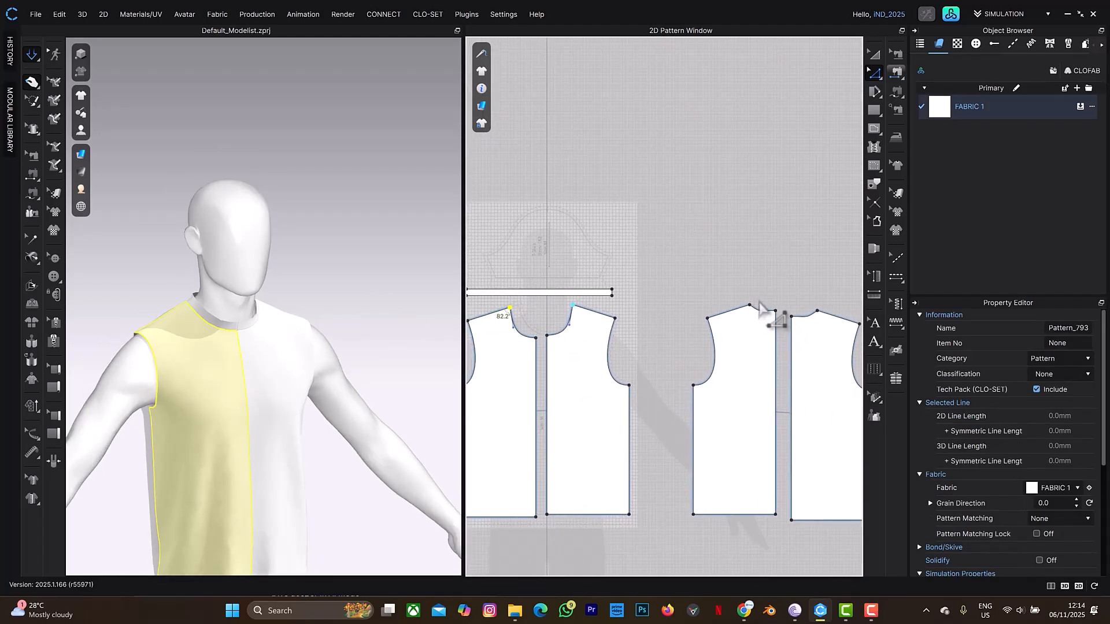
{"action": "left_click_drag", "start_coordinate": [750, 306], "coordinate": [747, 304]}
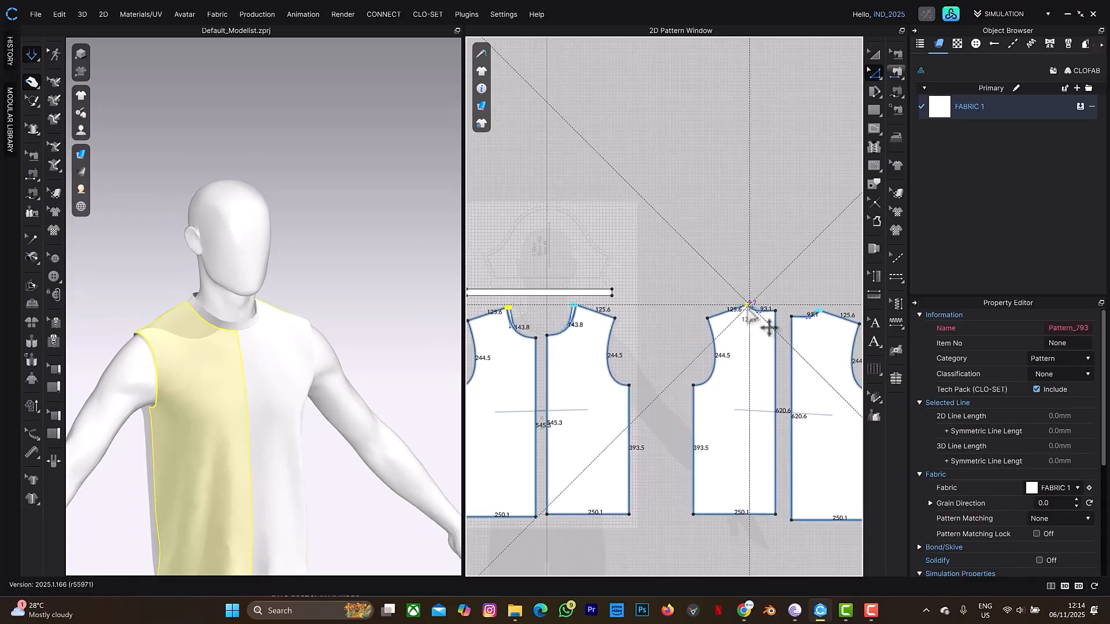
{"action": "left_click_drag", "start_coordinate": [747, 303], "coordinate": [745, 305]}
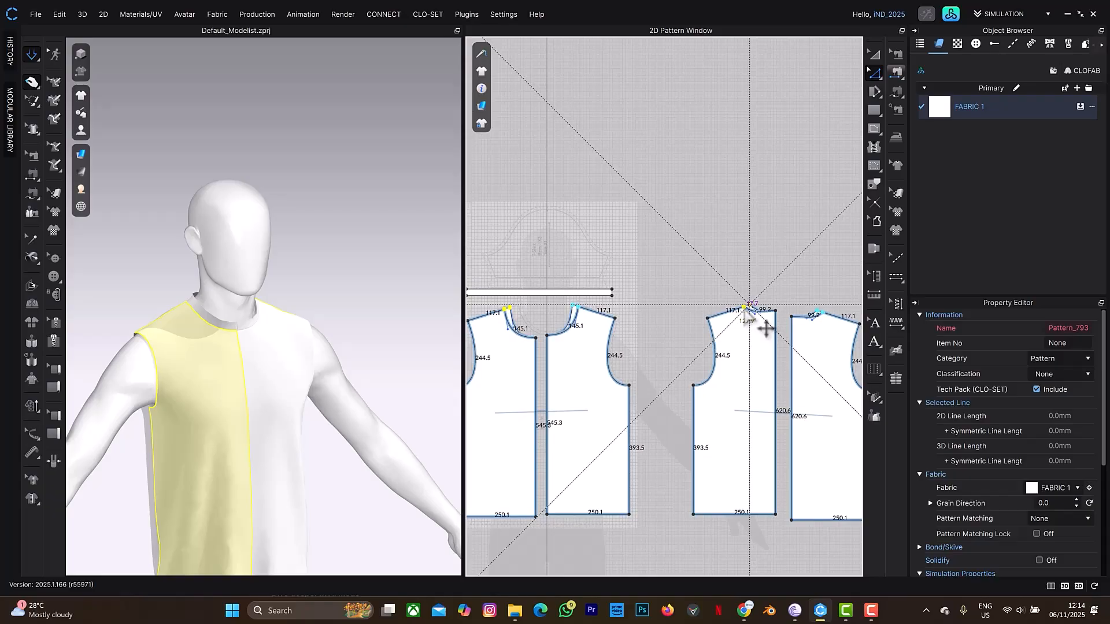
{"action": "key", "text": "space"}
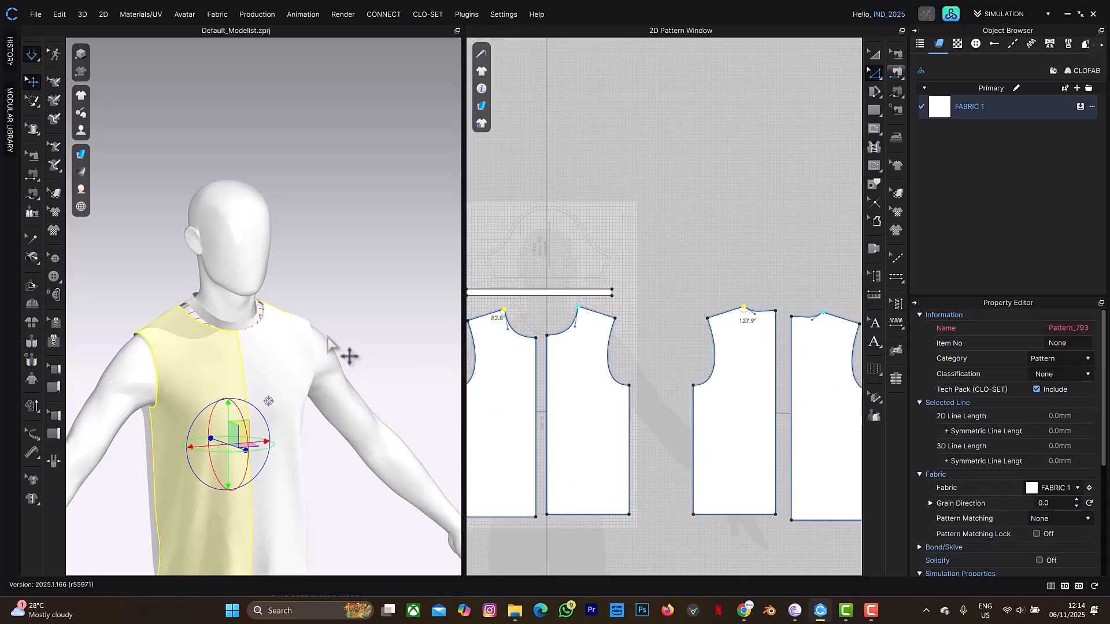
Simulate the widened neckline and lower the front neckline slightly by moving the mirrored centre-front neck points downward
{"action": "key", "text": "space"}
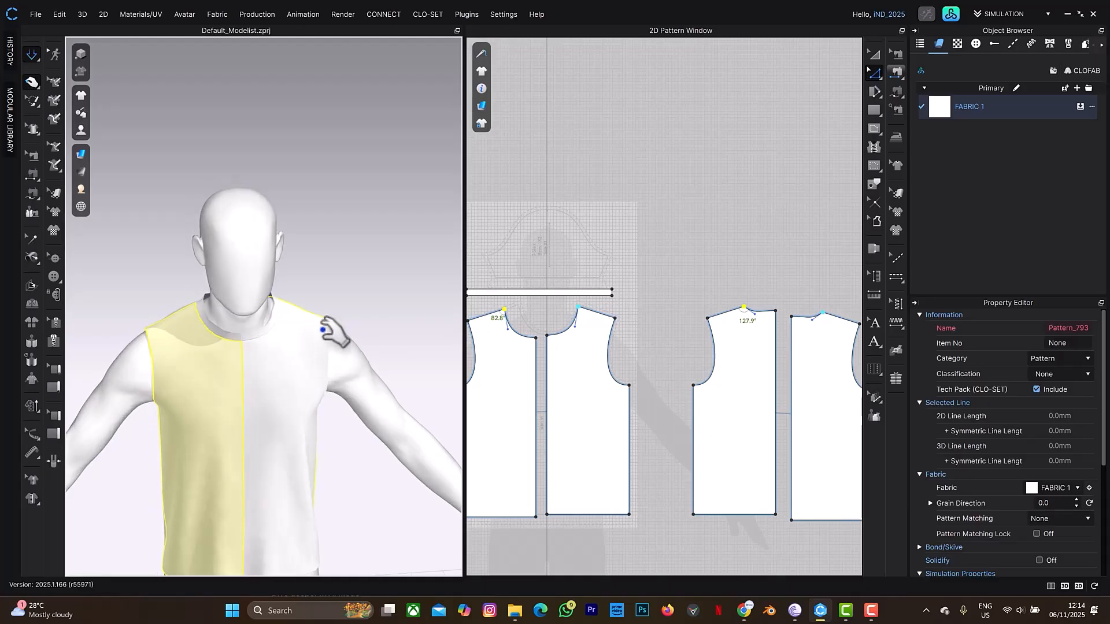
{"action": "right_click_drag", "start_coordinate": [309, 309], "coordinate": [335, 292]}
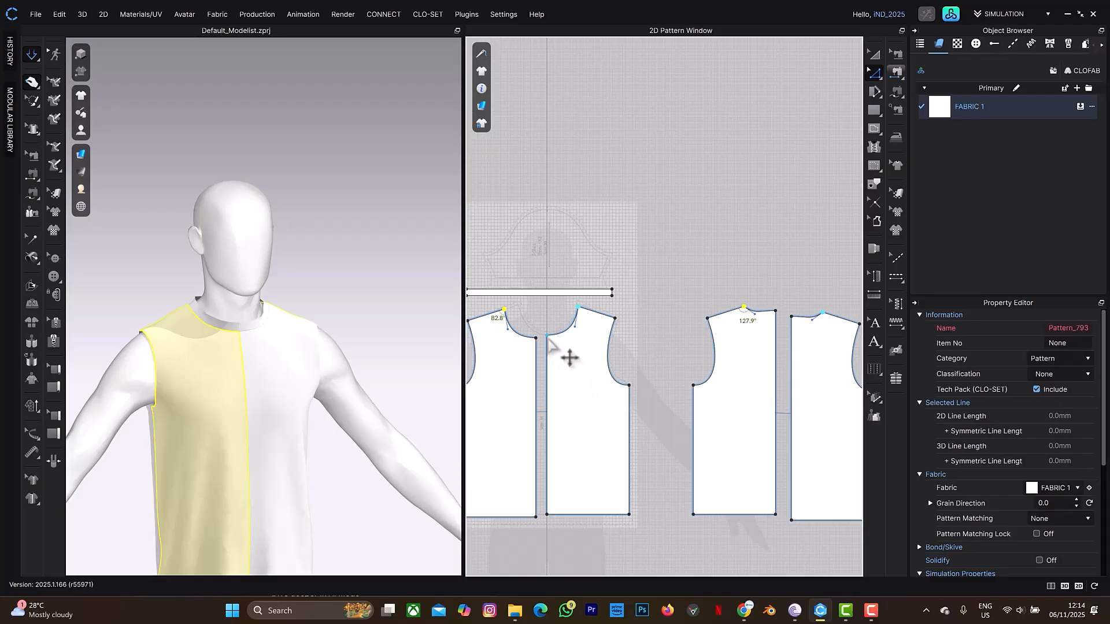
{"action": "left_click", "coordinate": [560, 316]}
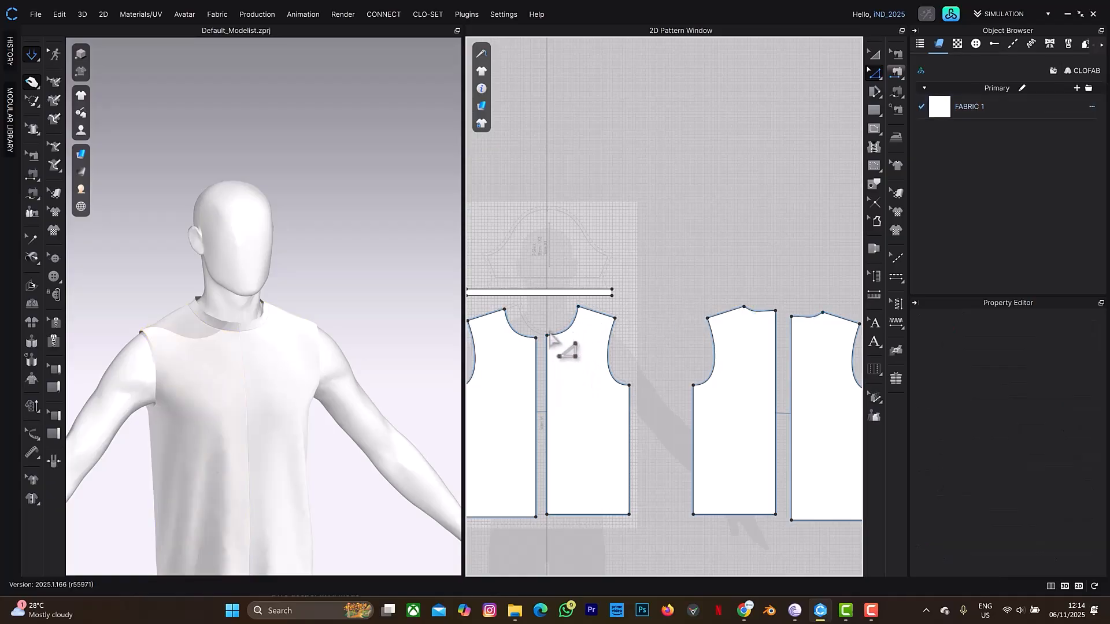
{"action": "left_click", "coordinate": [549, 342]}
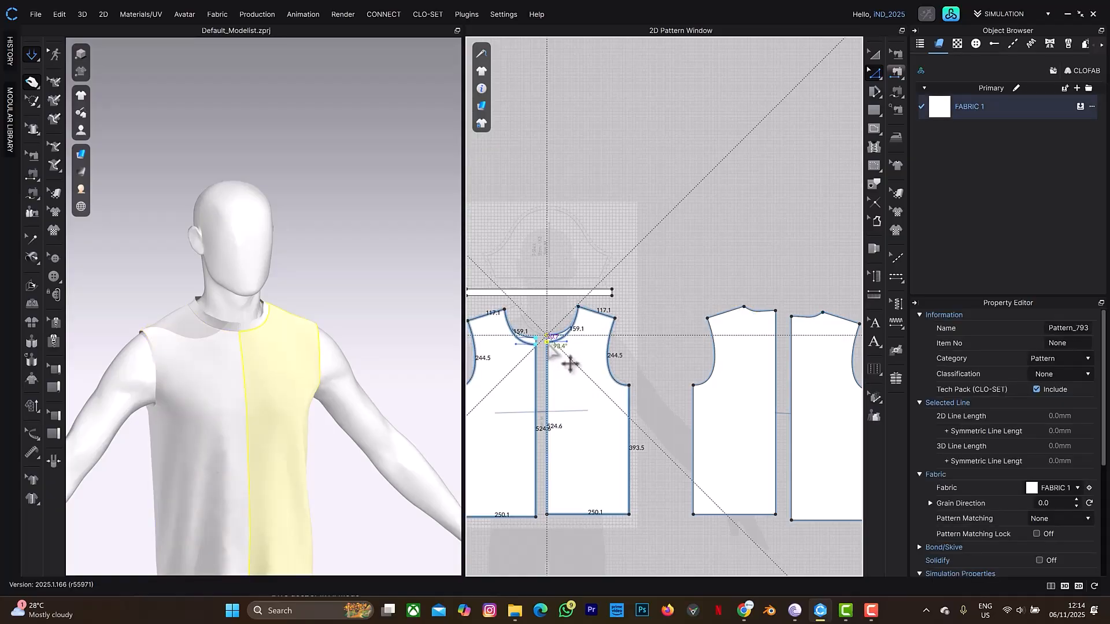
Simulate the garment with the lowered front neckline and inspect the neckband from the front, side and back
{"action": "key", "text": "space"}
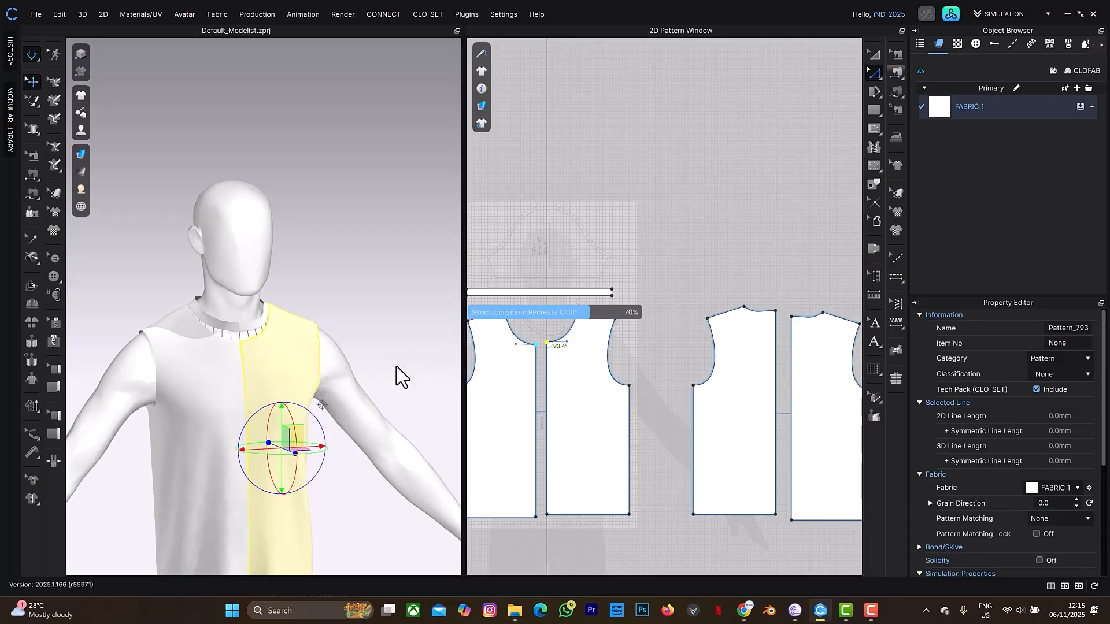
{"action": "right_click_drag", "start_coordinate": [359, 335], "coordinate": [381, 341]}
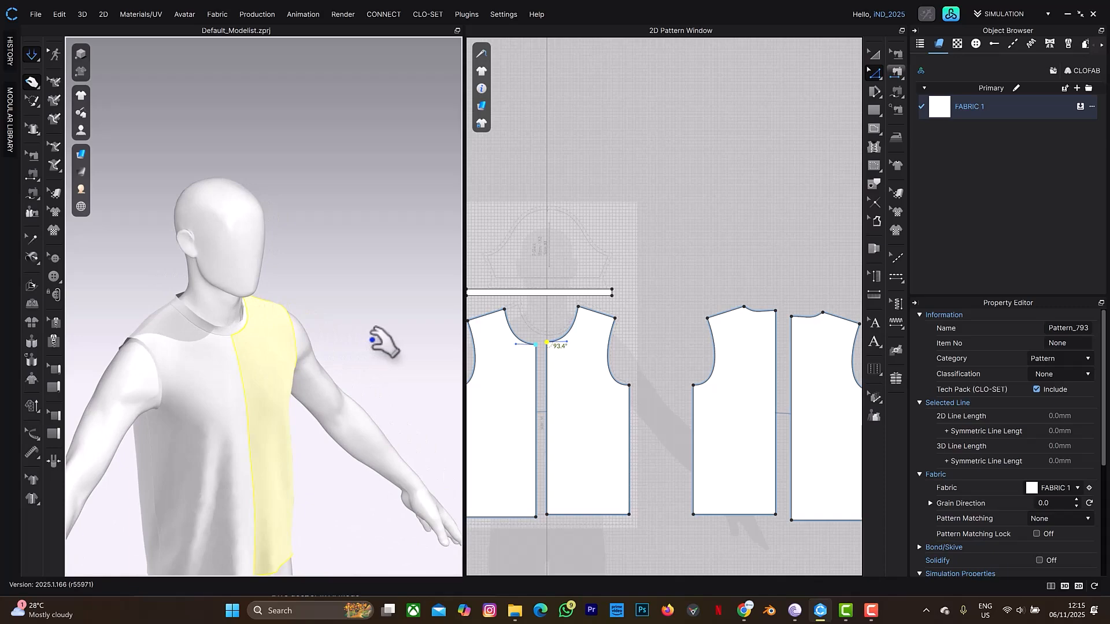
{"action": "right_click_drag", "start_coordinate": [289, 324], "coordinate": [238, 350]}
{"action": "right_click_drag", "start_coordinate": [302, 322], "coordinate": [242, 332]}
Shorten the neckband pattern evenly at both ends until its total outline length is about 821 mm
{"action": "middle_click_drag", "start_coordinate": [545, 268], "coordinate": [608, 259]}
{"action": "key", "text": "a"}
{"action": "left_click", "coordinate": [600, 284]}
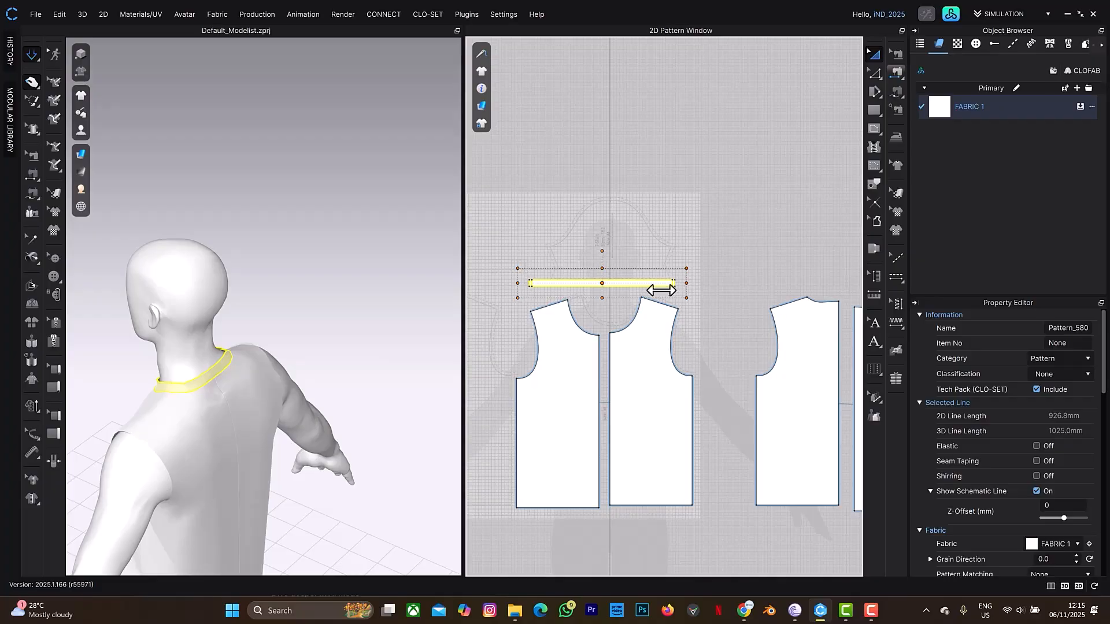
{"action": "key", "text": "ctrl+z"}
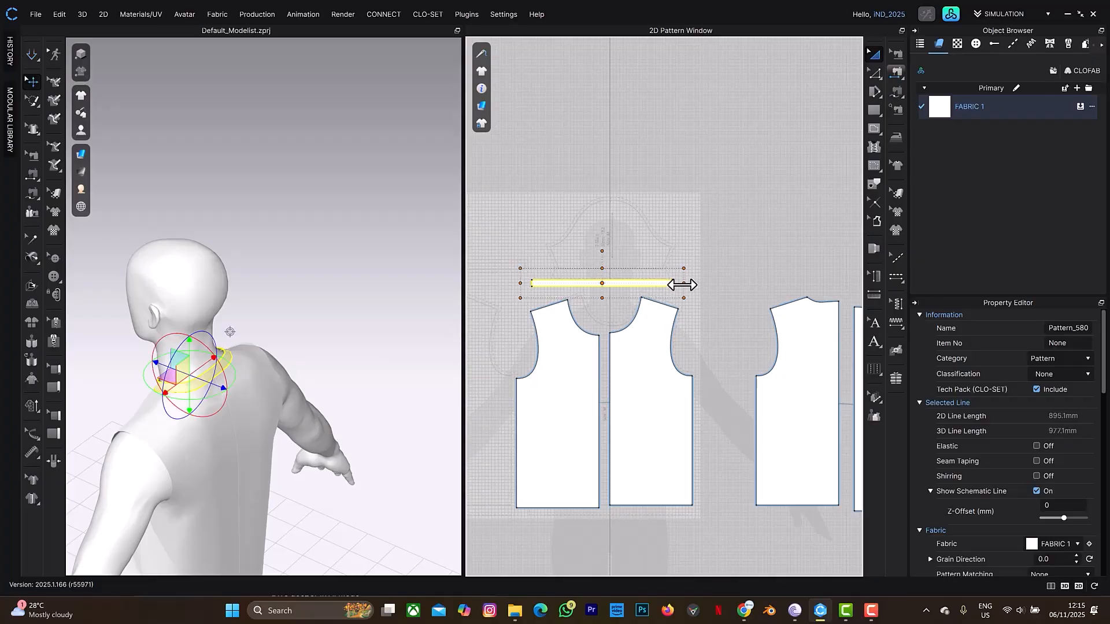
{"action": "key", "text": "ctrl+z"}
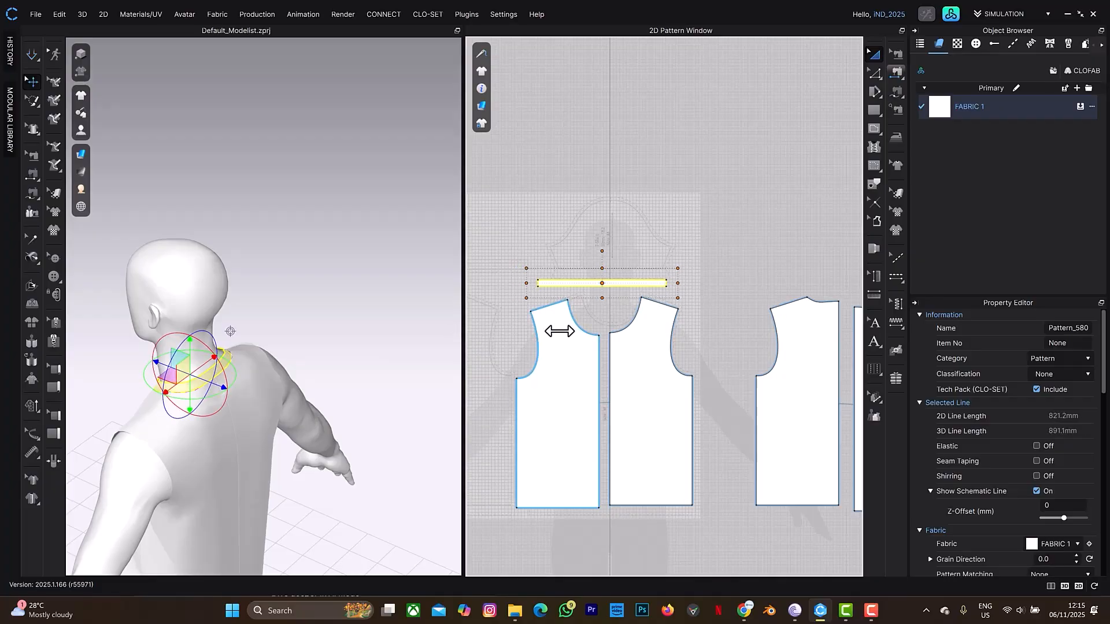
Simulate the garment with the shortened neckband and check its fit from the back and front
{"action": "key", "text": "space"}
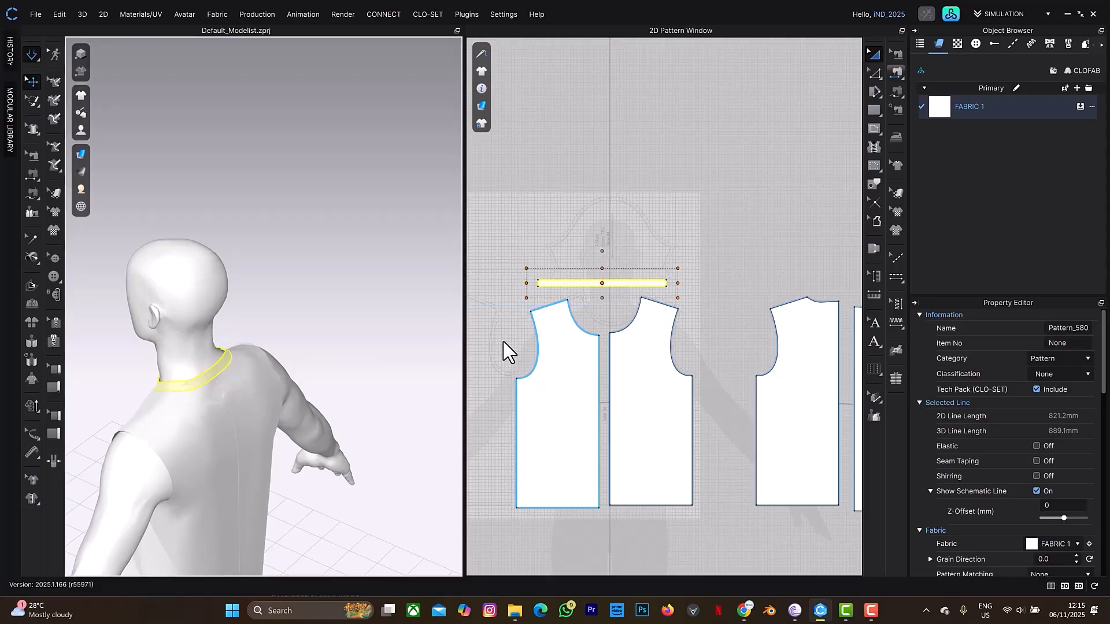
{"action": "right_click_drag", "start_coordinate": [275, 363], "coordinate": [265, 447]}
{"action": "left_click", "coordinate": [152, 409]}
{"action": "middle_click_drag", "start_coordinate": [264, 447], "coordinate": [368, 269]}
{"action": "scroll", "coordinate": [372, 376], "scroll_direction": "down", "scroll_amount": 2}
{"action": "right_click_drag", "start_coordinate": [389, 370], "coordinate": [370, 359]}
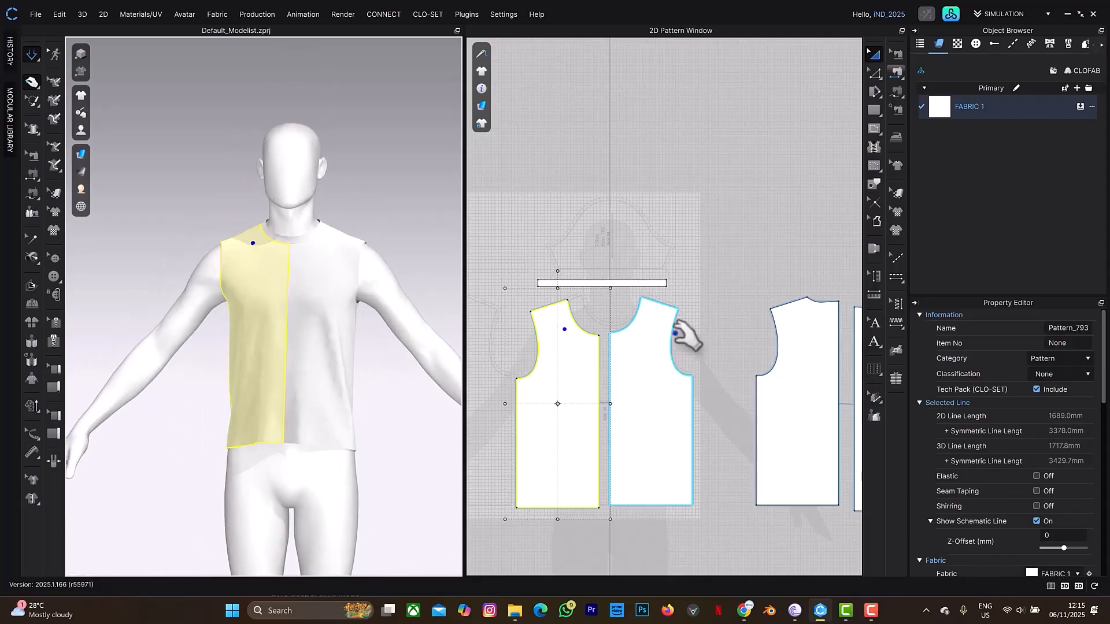
{"action": "mouse_move", "coordinate": [286, 265]}
{"action": "right_mouse_down"}
{"action": "mouse_move", "coordinate": [340, 322]}
{"action": "mouse_move", "coordinate": [335, 292]}
{"action": "mouse_move", "coordinate": [281, 276]}
{"action": "right_mouse_up"}
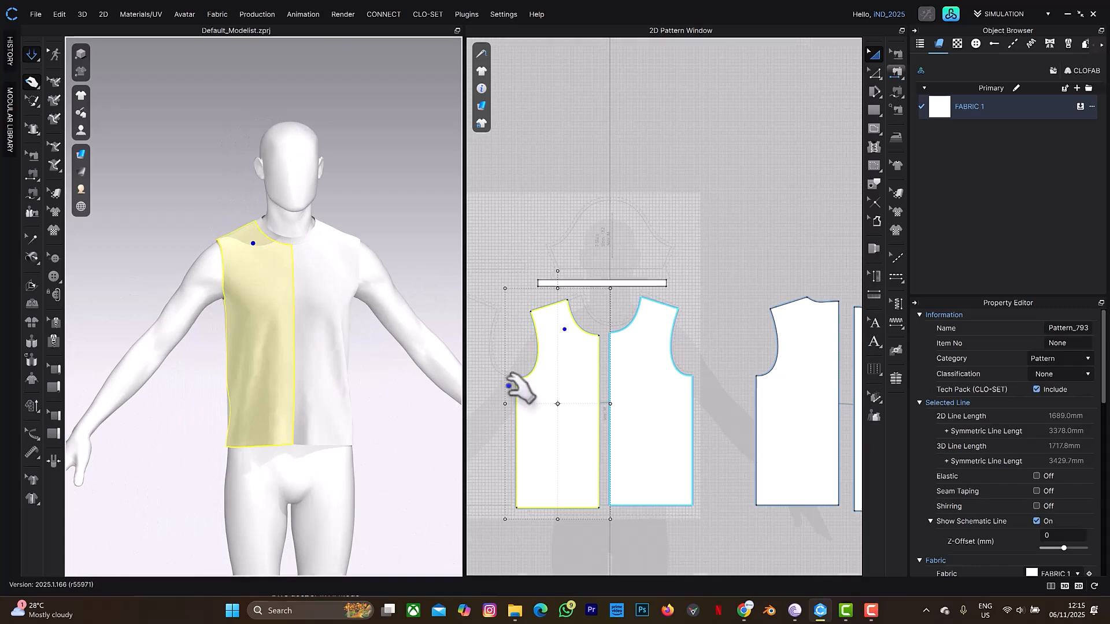
{"action": "right_click_drag", "start_coordinate": [379, 349], "coordinate": [341, 347]}
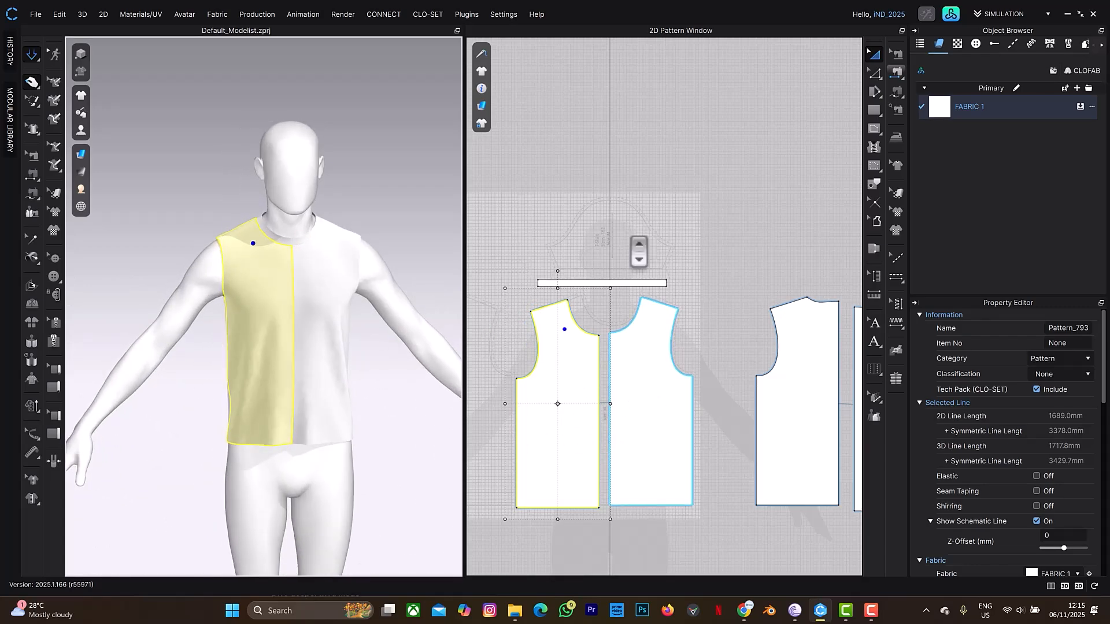
Draw a rectangle about 184 mm wide over one half of the sleeve template, from the cap's top centre to the hem
{"action": "scroll", "coordinate": [636, 243], "scroll_direction": "up", "scroll_amount": 3}
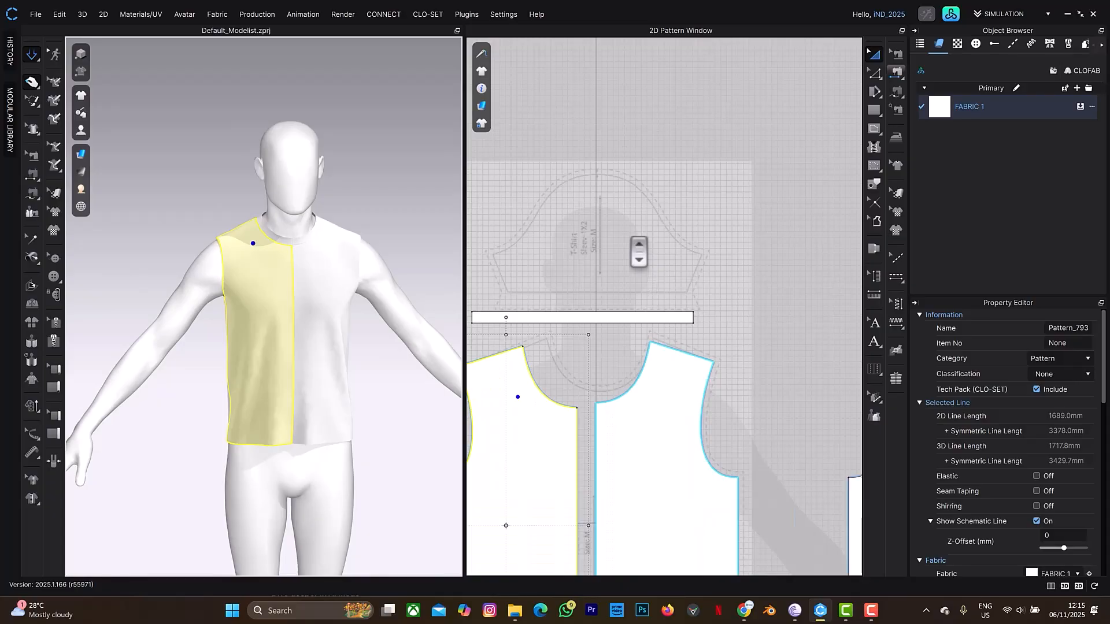
{"action": "left_click", "coordinate": [875, 112]}
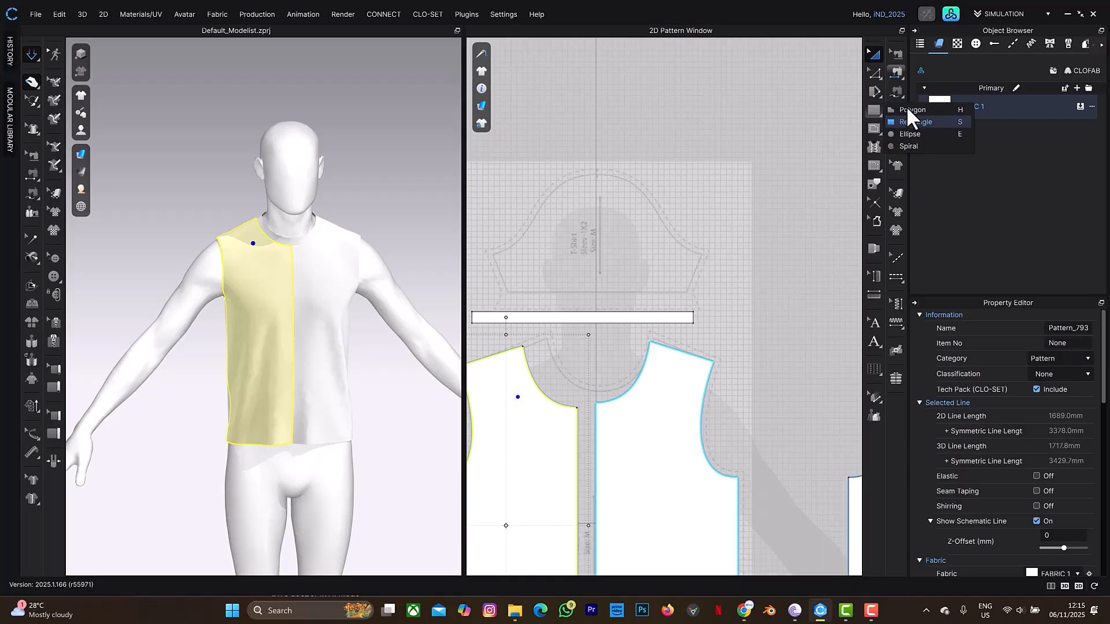
{"action": "left_click", "coordinate": [910, 123]}
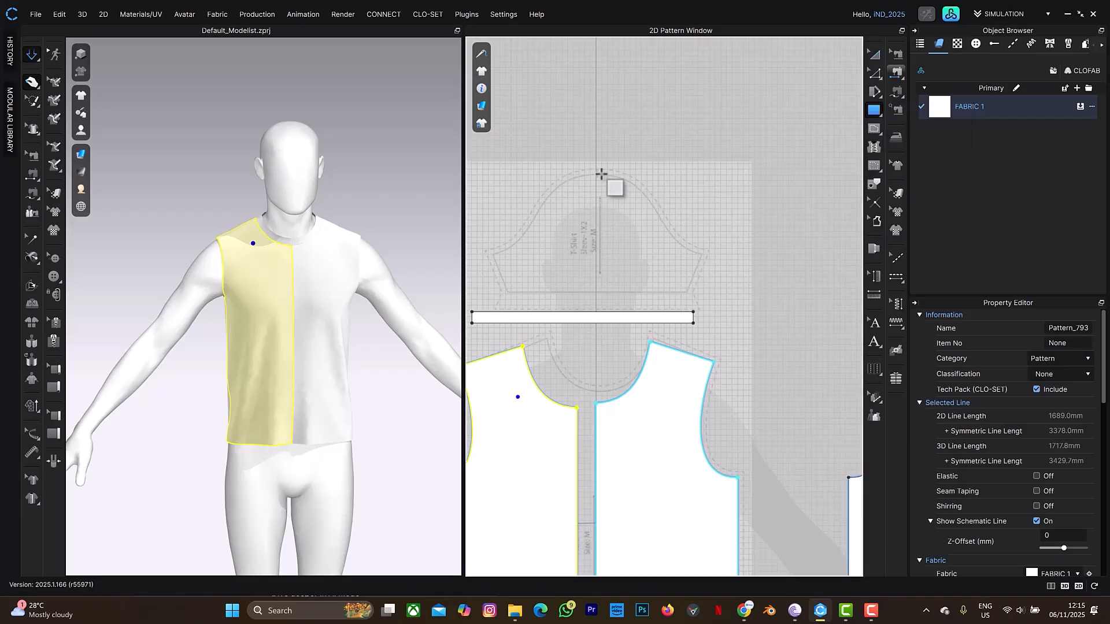
{"action": "left_click_drag", "start_coordinate": [608, 175], "coordinate": [690, 292]}
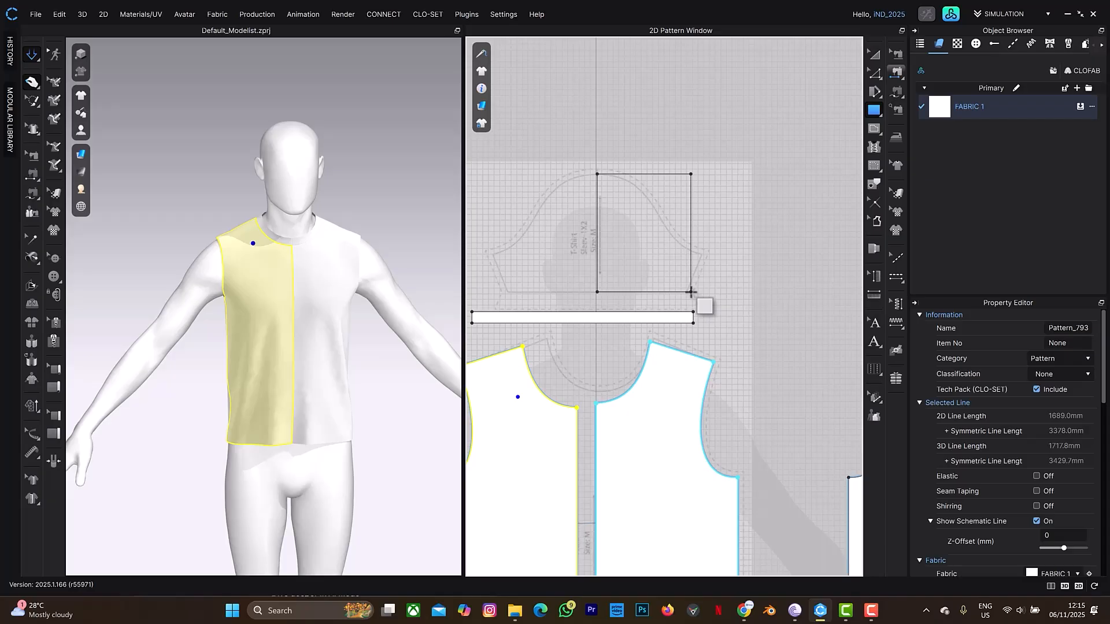
{"action": "mouse_move", "coordinate": [691, 291]}
{"action": "left_mouse_down"}
{"action": "mouse_move", "coordinate": [701, 264]}
{"action": "mouse_move", "coordinate": [689, 287]}
{"action": "left_mouse_up"}
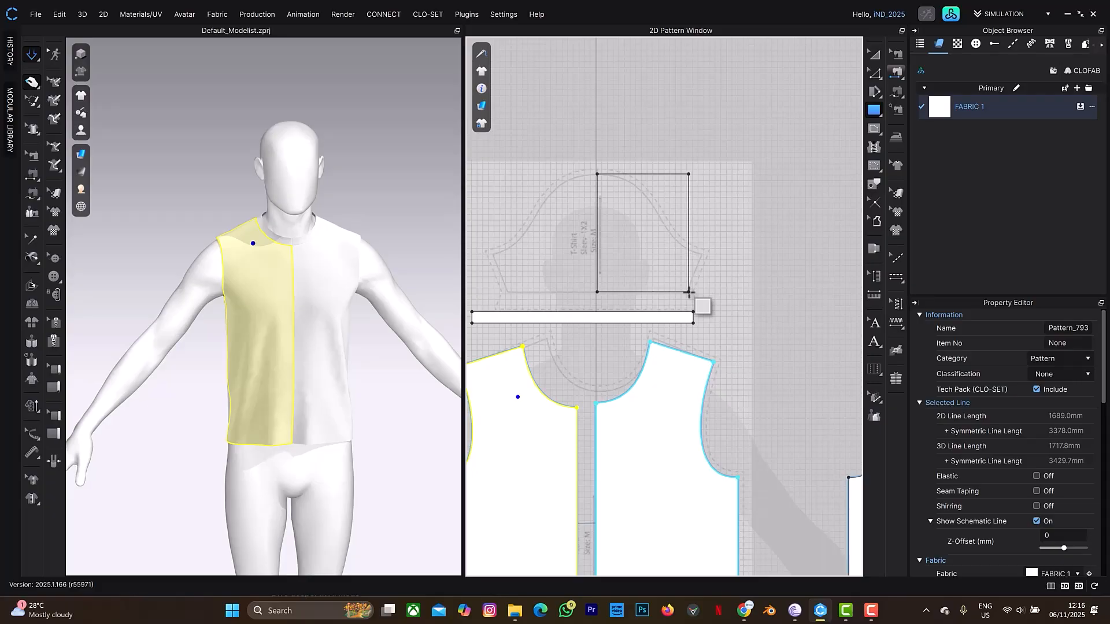
{"action": "left_click_drag", "start_coordinate": [696, 292], "coordinate": [702, 292]}
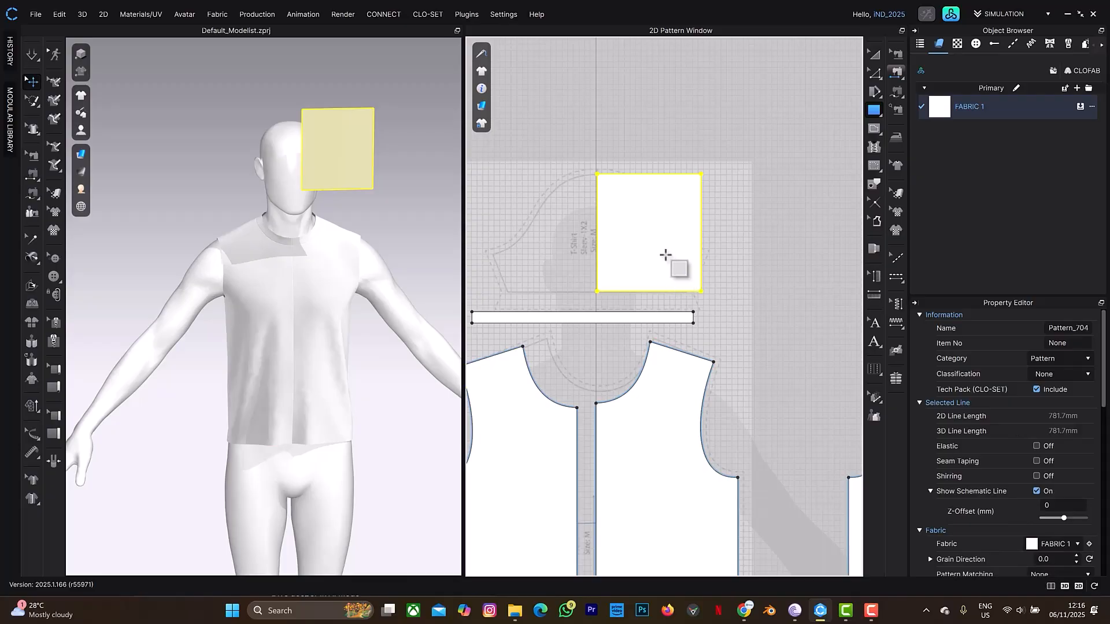
{"action": "key", "text": "a"}
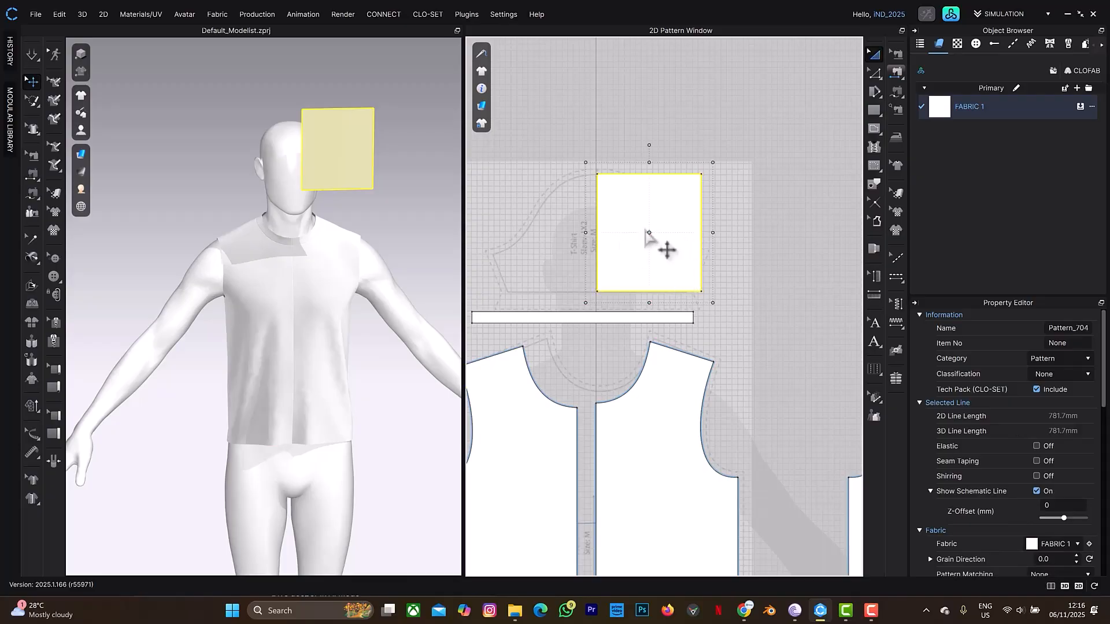
{"action": "left_click", "coordinate": [794, 254]}
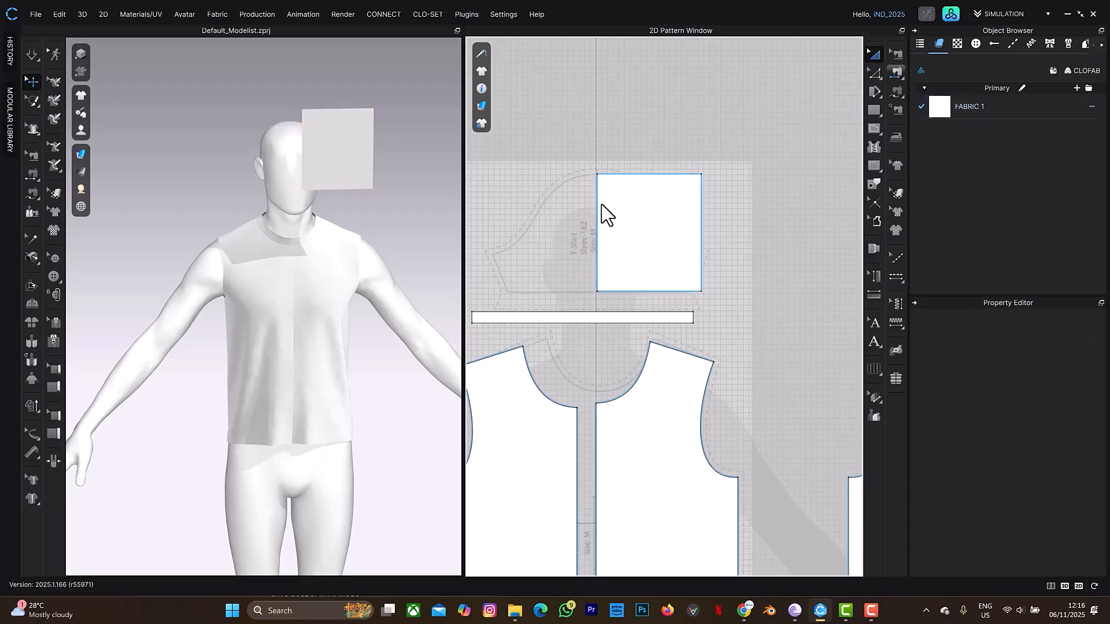
Lower the rectangle's top edge to the template's underarm point, making the piece about 65 mm high
{"action": "key", "text": "z"}
{"action": "left_click_drag", "start_coordinate": [621, 179], "coordinate": [621, 267]}
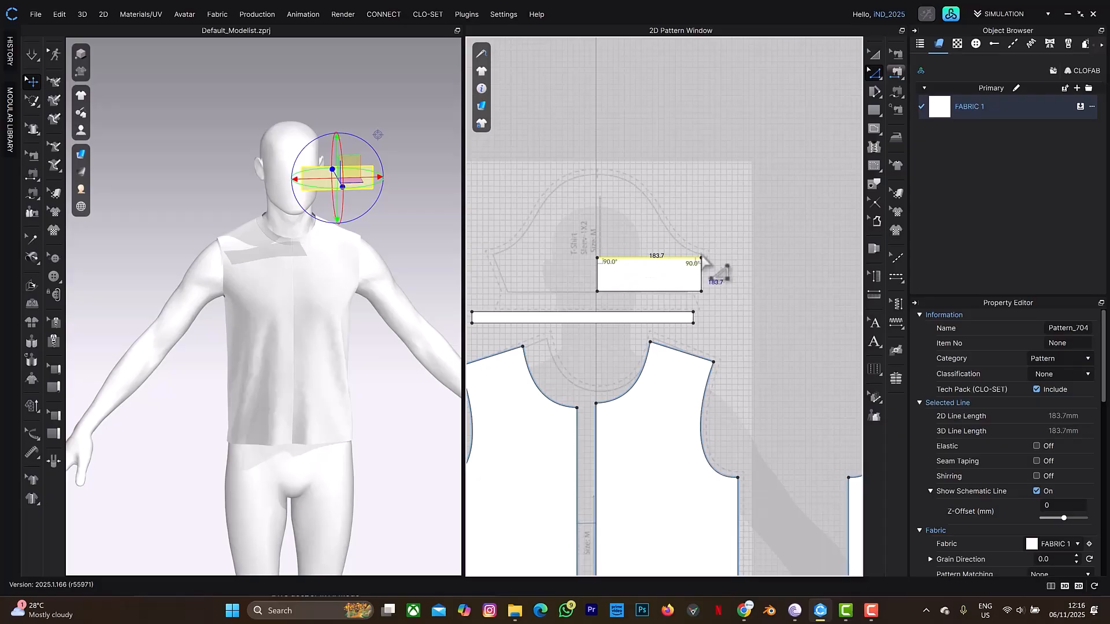
{"action": "scroll", "coordinate": [703, 258], "scroll_direction": "up", "scroll_amount": 5}
{"action": "left_click_drag", "start_coordinate": [700, 295], "coordinate": [678, 264]}
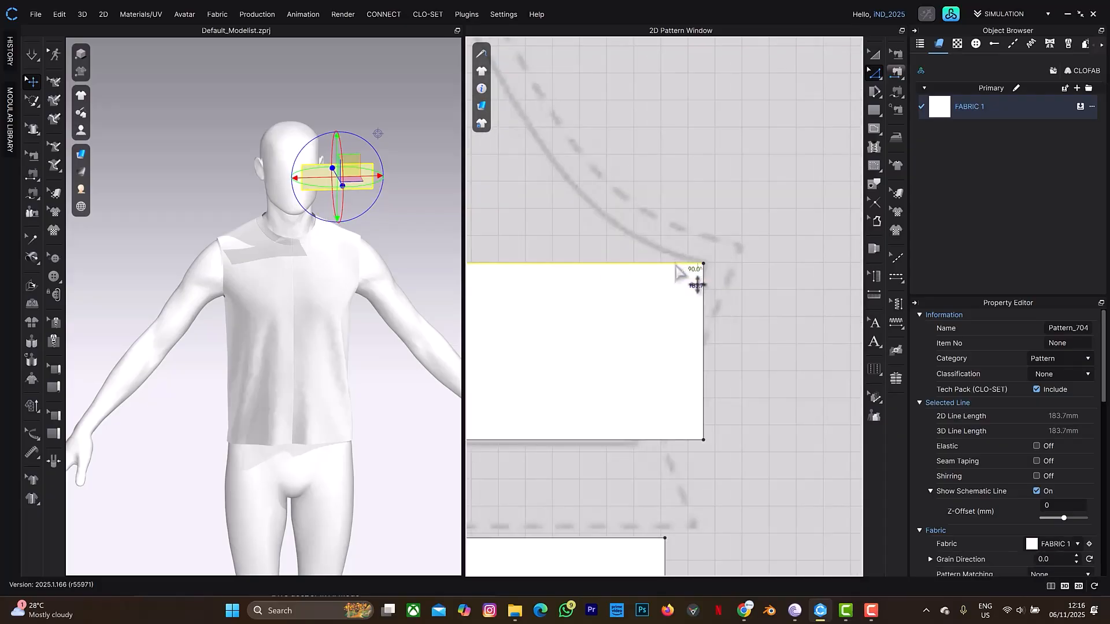
{"action": "scroll", "coordinate": [600, 262], "scroll_direction": "down", "scroll_amount": 3}
Align the half sleeve's inner vertical edge with the vertical centre line, widening the piece to about 186 mm
{"action": "middle_click_drag", "start_coordinate": [605, 281], "coordinate": [801, 257]}
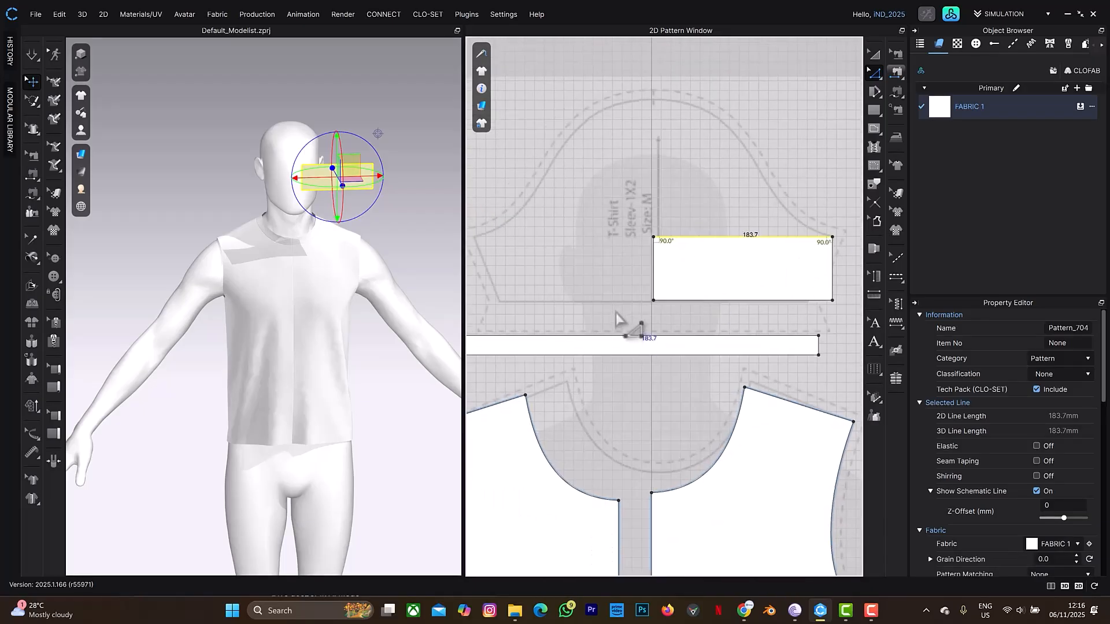
{"action": "scroll", "coordinate": [662, 290], "scroll_direction": "up", "scroll_amount": 3}
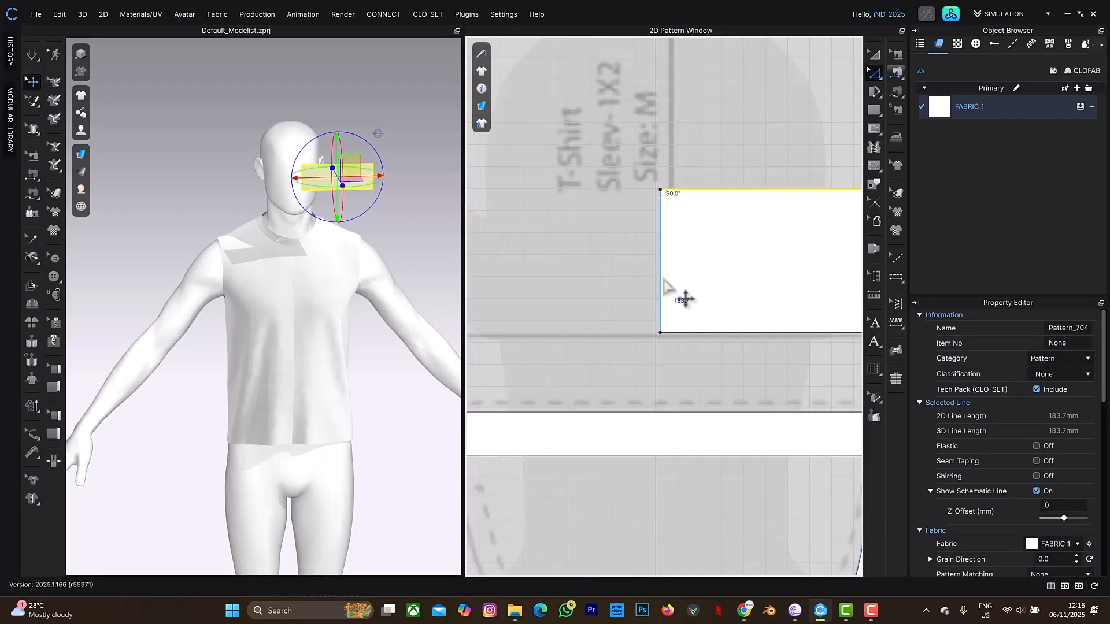
{"action": "scroll", "coordinate": [691, 202], "scroll_direction": "down", "scroll_amount": 4}
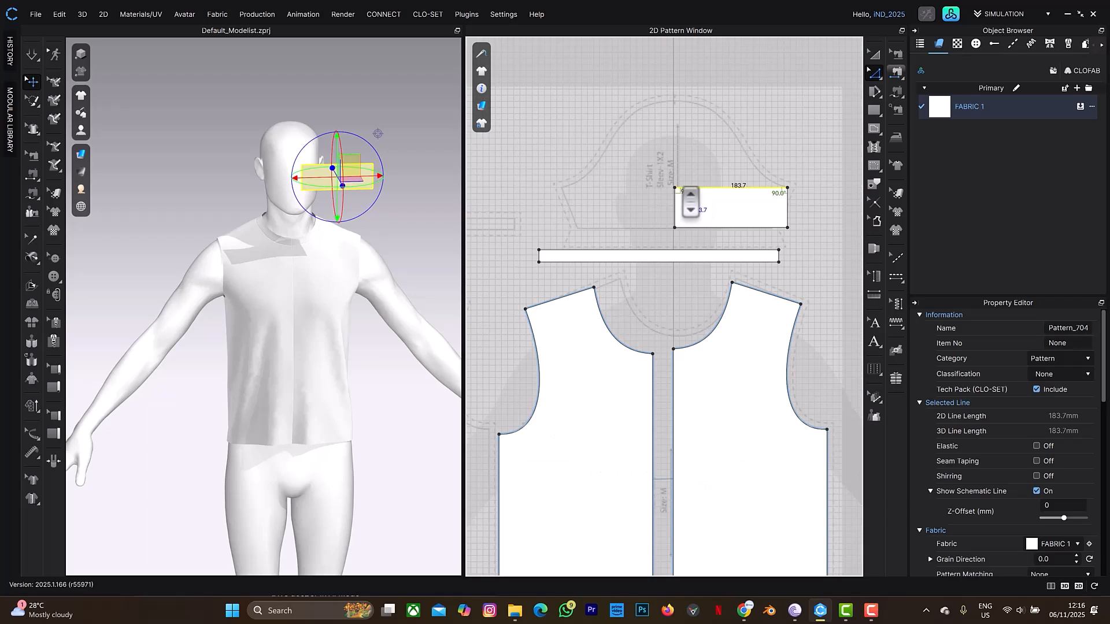
{"action": "scroll", "coordinate": [690, 202], "scroll_direction": "up", "scroll_amount": 4}
{"action": "left_click", "coordinate": [656, 255]}
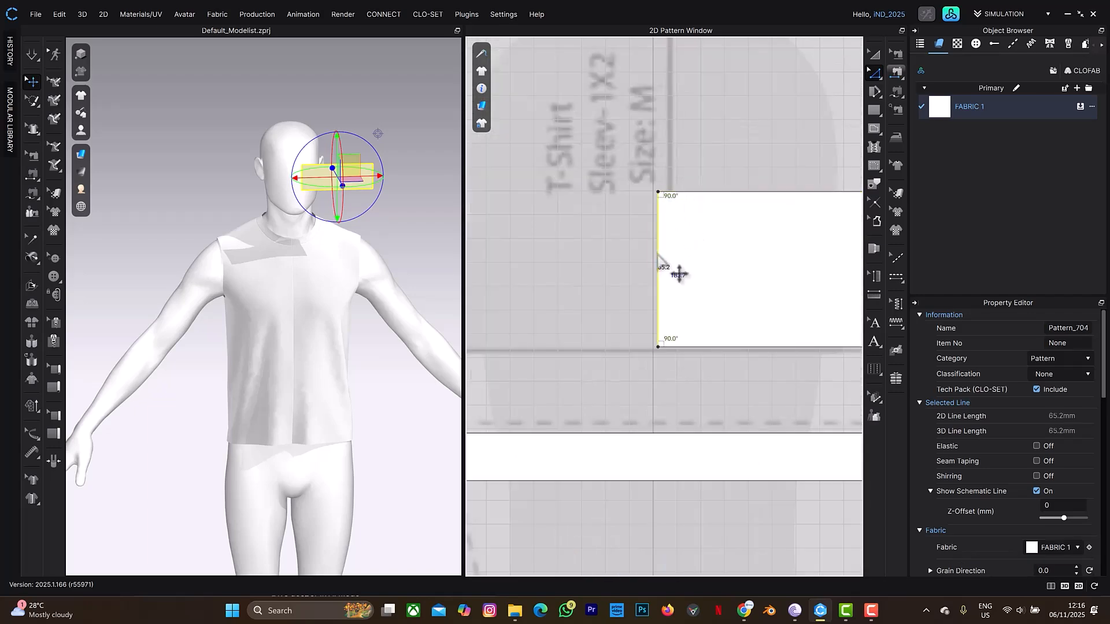
{"action": "scroll", "coordinate": [664, 267], "scroll_direction": "down", "scroll_amount": 1}
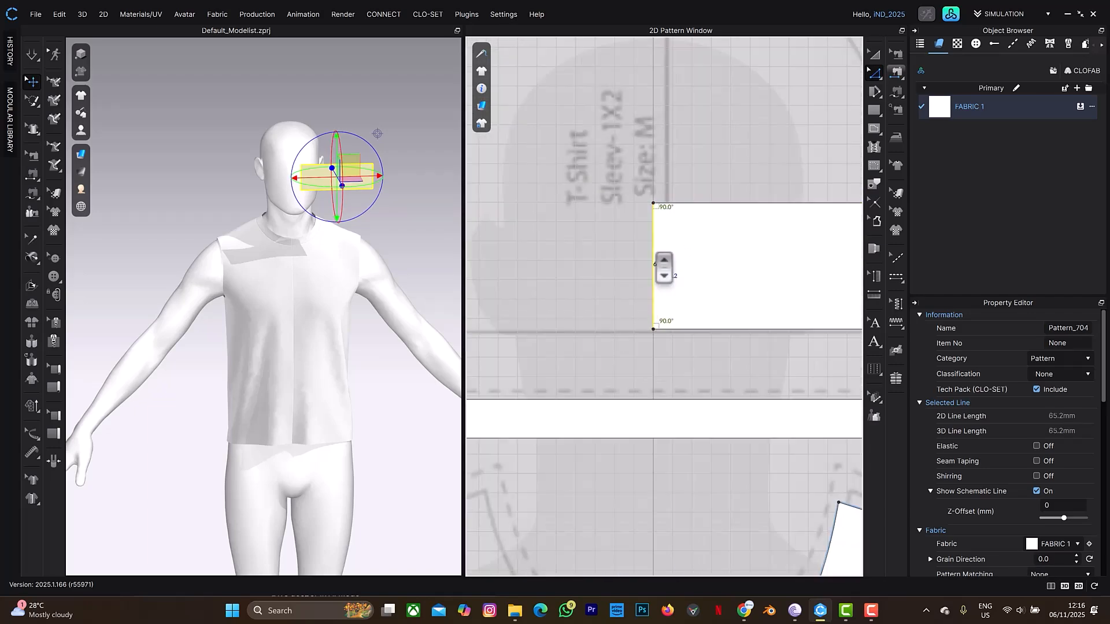
Unfold the half sleeve along its inner edge with Unfold Symmetric Editing (with Sewing)
{"action": "right_click", "coordinate": [654, 262]}
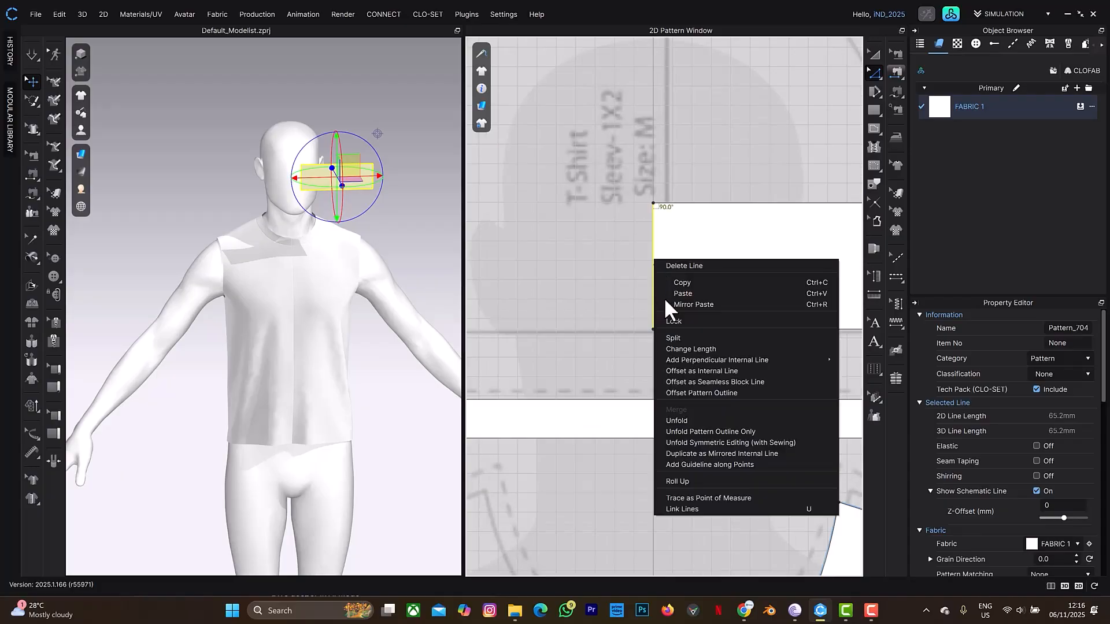
{"action": "left_click", "coordinate": [709, 443]}
{"action": "scroll", "coordinate": [699, 349], "scroll_direction": "down", "scroll_amount": 5}
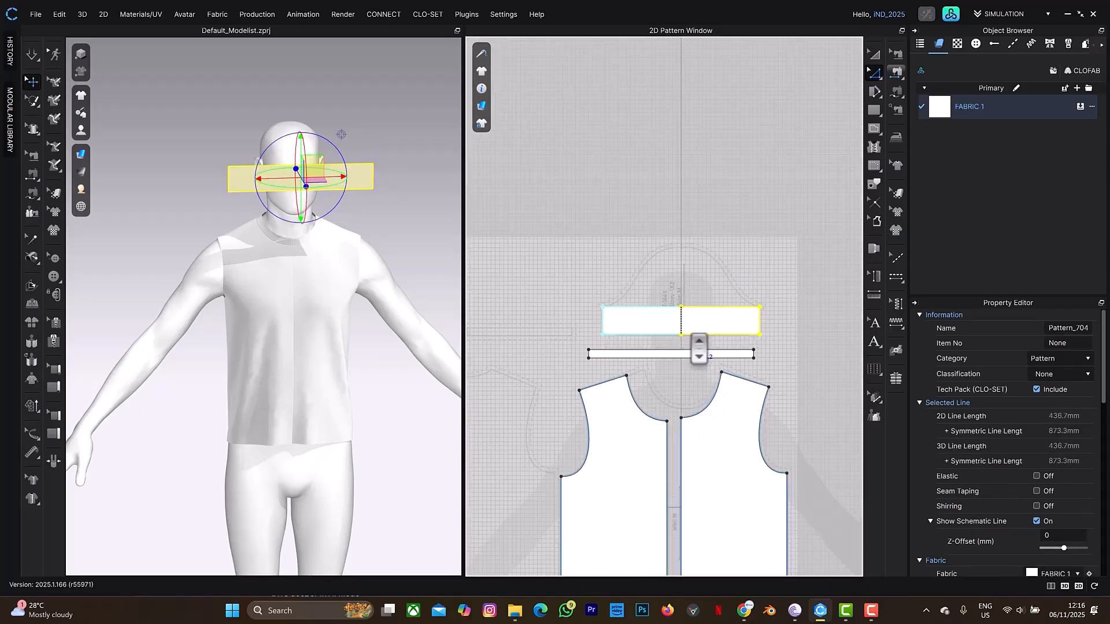
{"action": "scroll", "coordinate": [700, 326], "scroll_direction": "up", "scroll_amount": 5}
{"action": "scroll", "coordinate": [688, 286], "scroll_direction": "down", "scroll_amount": 3}
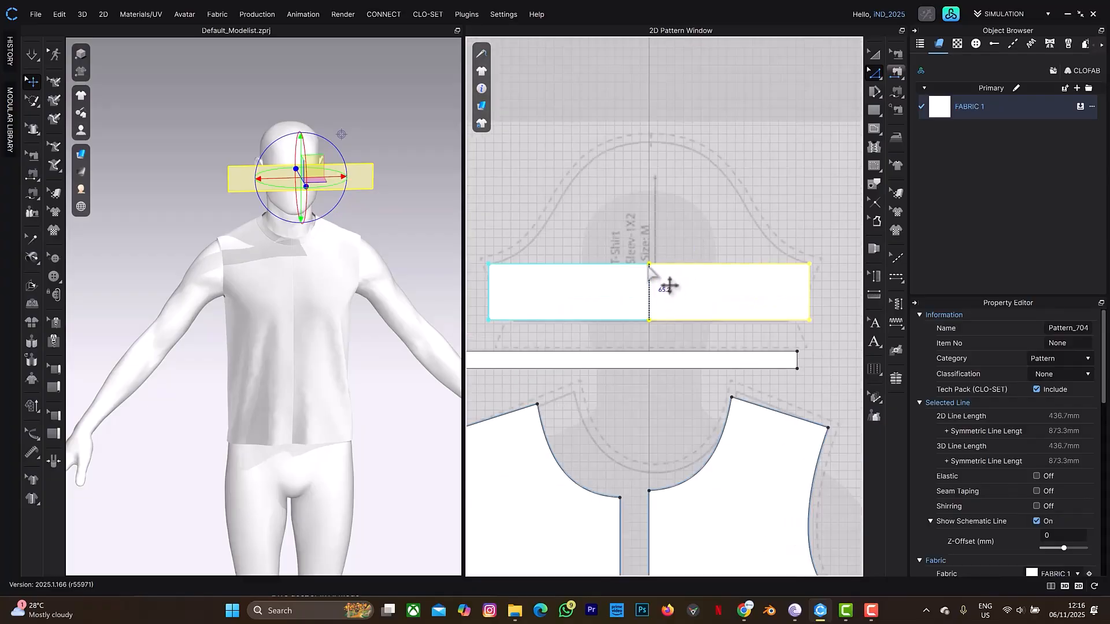
Raise the sleeve's top centre point along the centre line to the peak of the template's sleeve cap
{"action": "left_click_drag", "start_coordinate": [649, 264], "coordinate": [655, 147]}
{"action": "key", "text": "ctrl+z"}
{"action": "left_click", "coordinate": [669, 234]}
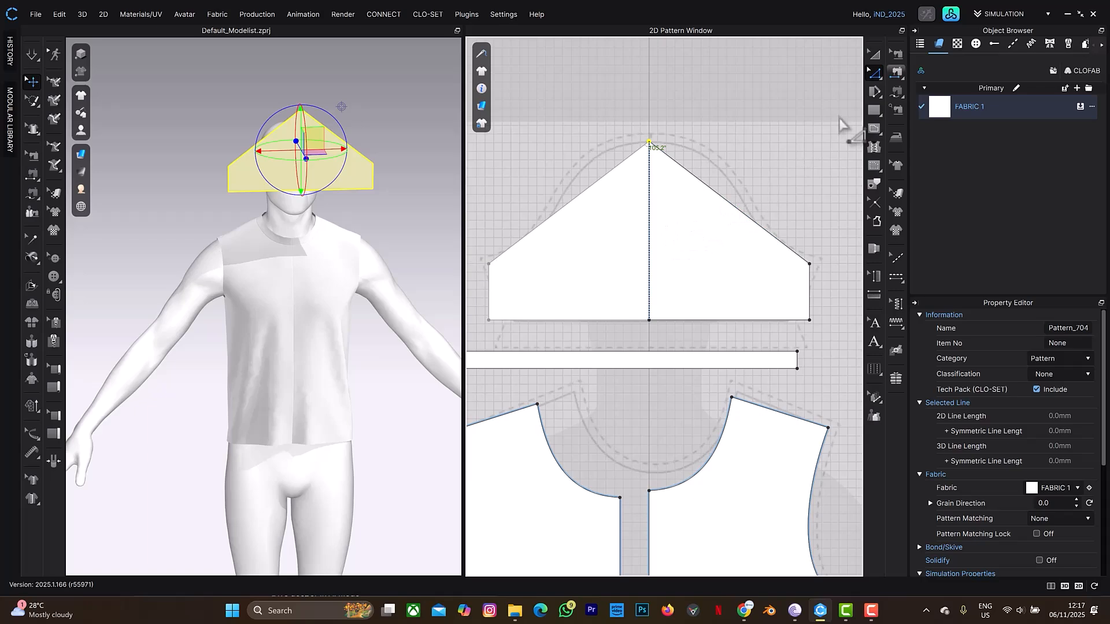
Bend the sloping sleeve cap edges outward with Edit Curvature into mirrored arcs about 244.5 mm long each
{"action": "left_click_drag", "start_coordinate": [879, 77], "coordinate": [904, 122]}
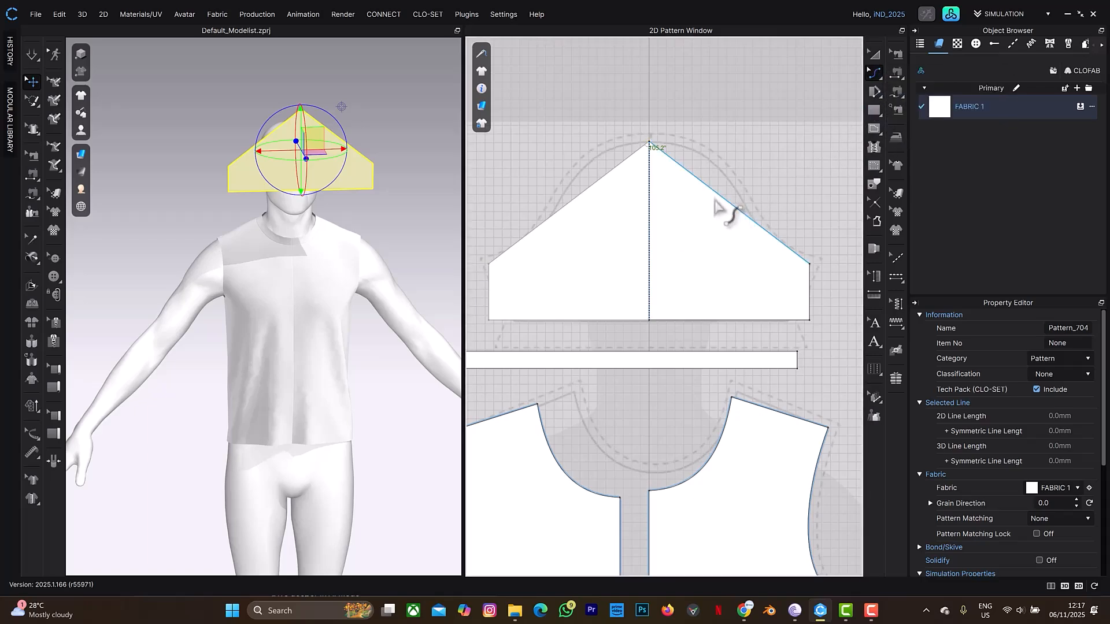
{"action": "left_click_drag", "start_coordinate": [716, 196], "coordinate": [721, 181]}
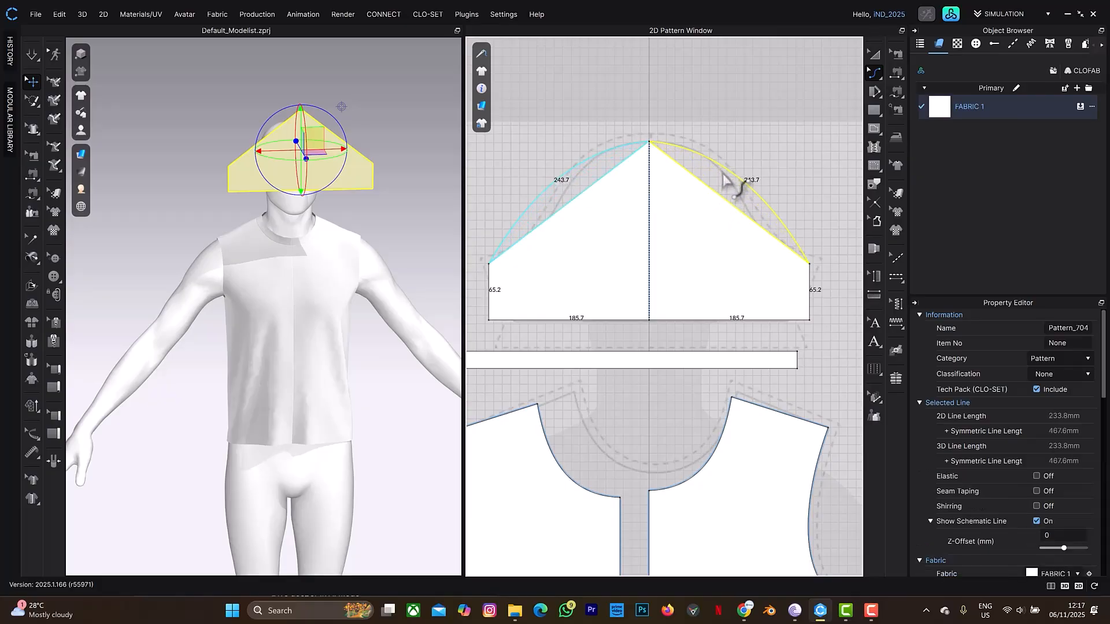
{"action": "left_click_drag", "start_coordinate": [723, 181], "coordinate": [723, 180]}
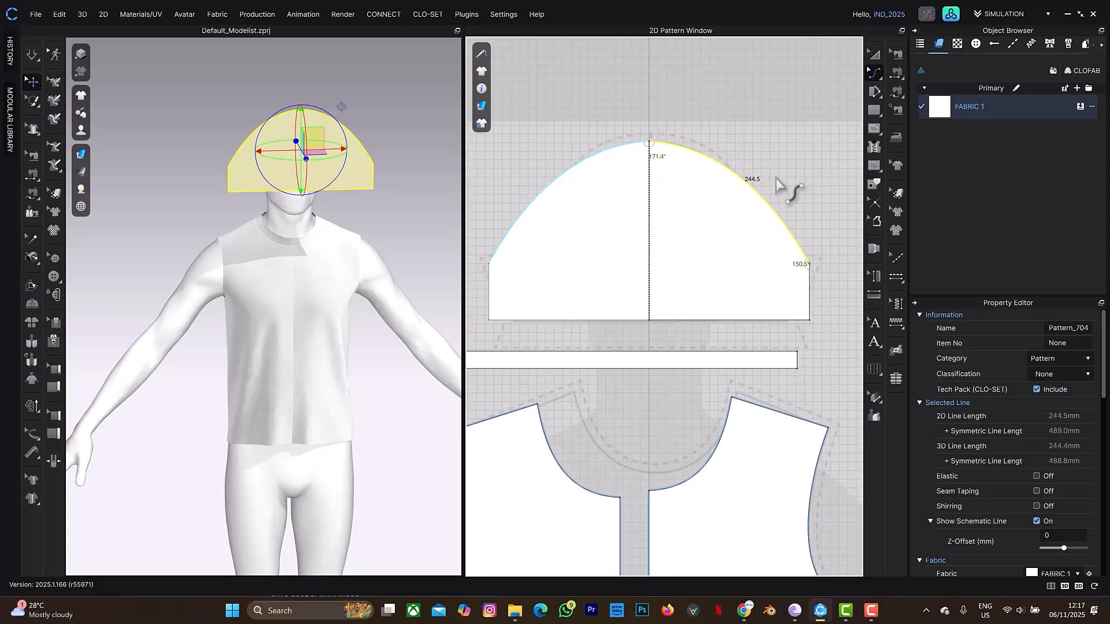
Reshape the sleeve cap arcs into mirrored S-curves about 243 mm long each and move the hem corners inward to taper the underarm edges
{"action": "left_click", "coordinate": [791, 165]}
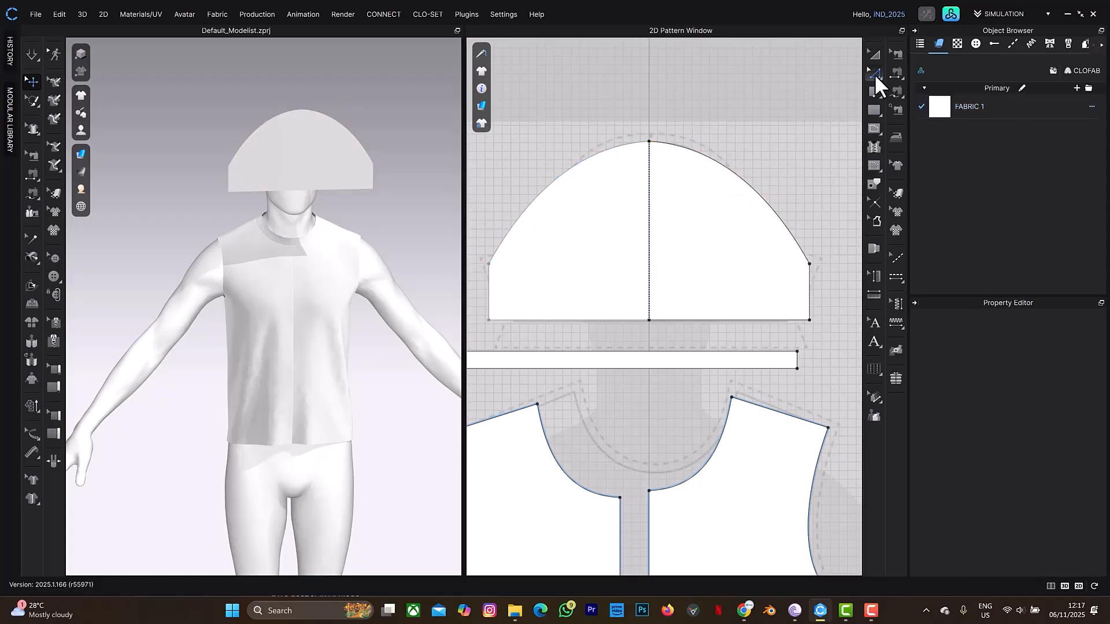
{"action": "left_click", "coordinate": [875, 74]}
{"action": "left_click", "coordinate": [914, 73]}
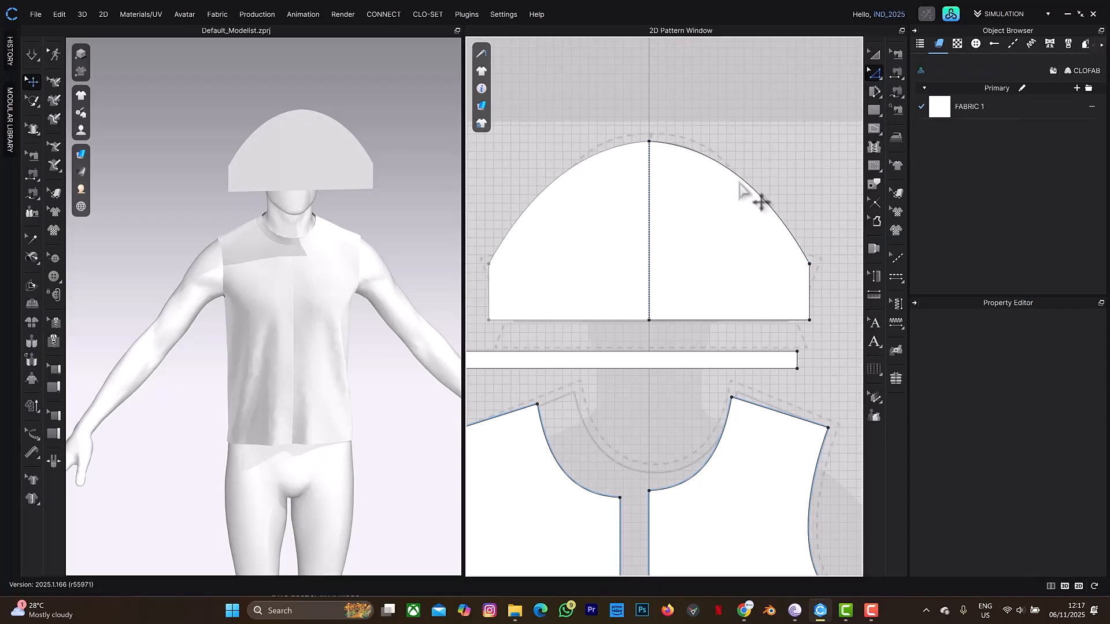
{"action": "left_click", "coordinate": [763, 200]}
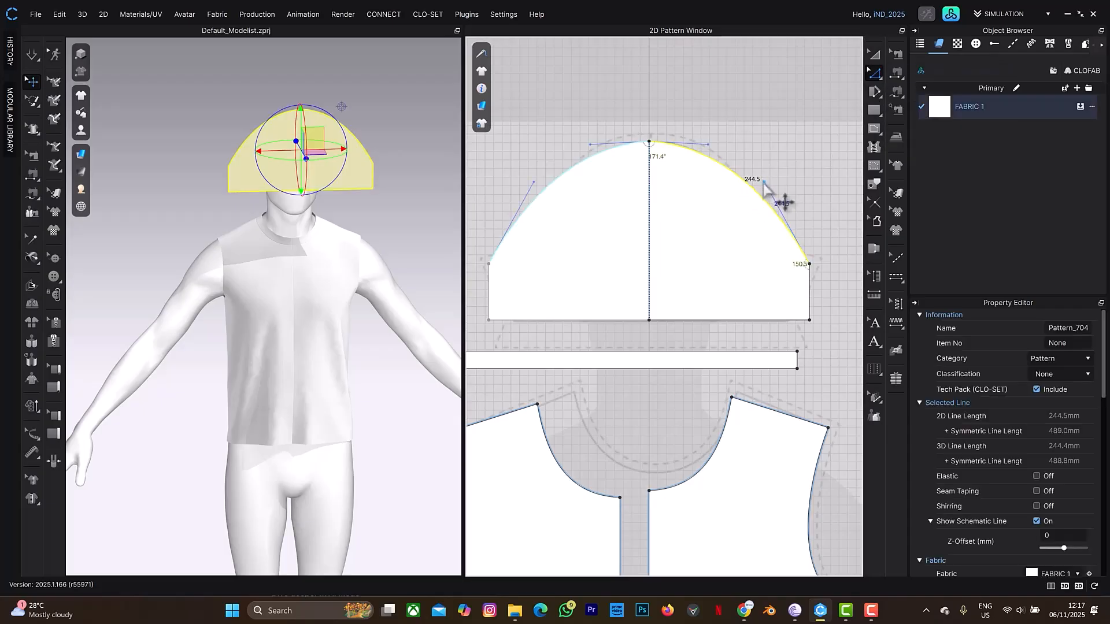
{"action": "left_click_drag", "start_coordinate": [751, 202], "coordinate": [744, 219]}
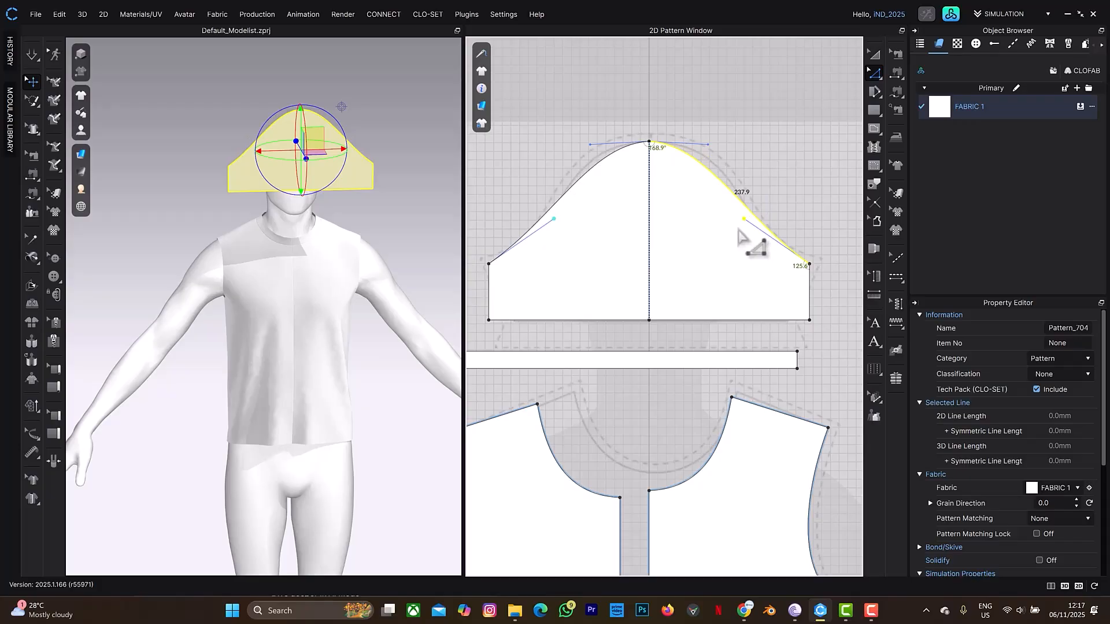
{"action": "left_click_drag", "start_coordinate": [710, 145], "coordinate": [716, 132]}
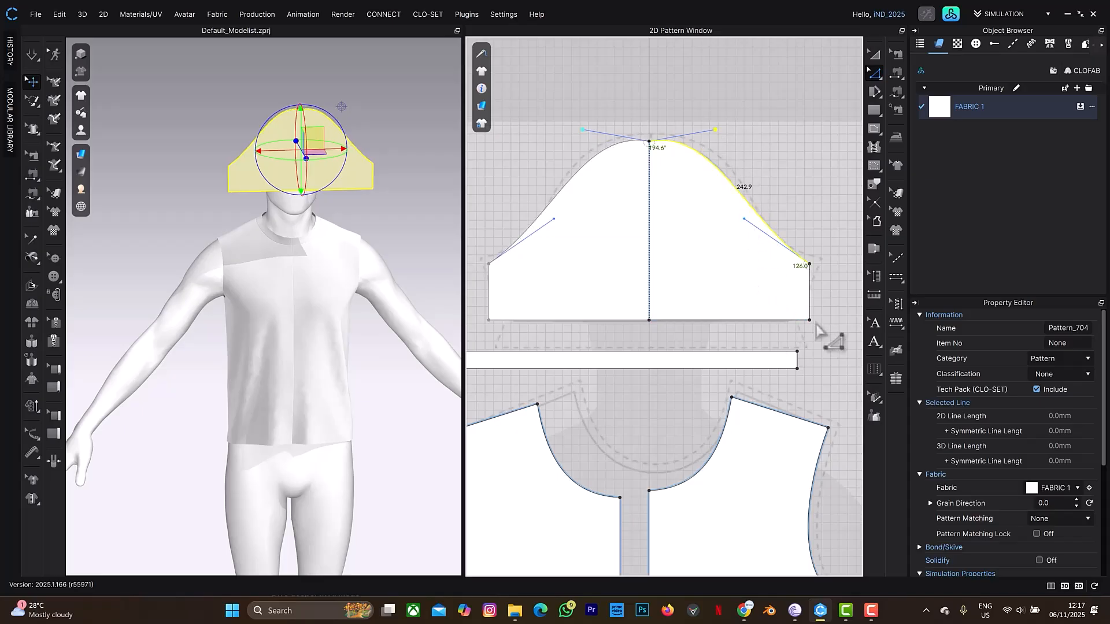
{"action": "left_click_drag", "start_coordinate": [809, 322], "coordinate": [789, 321]}
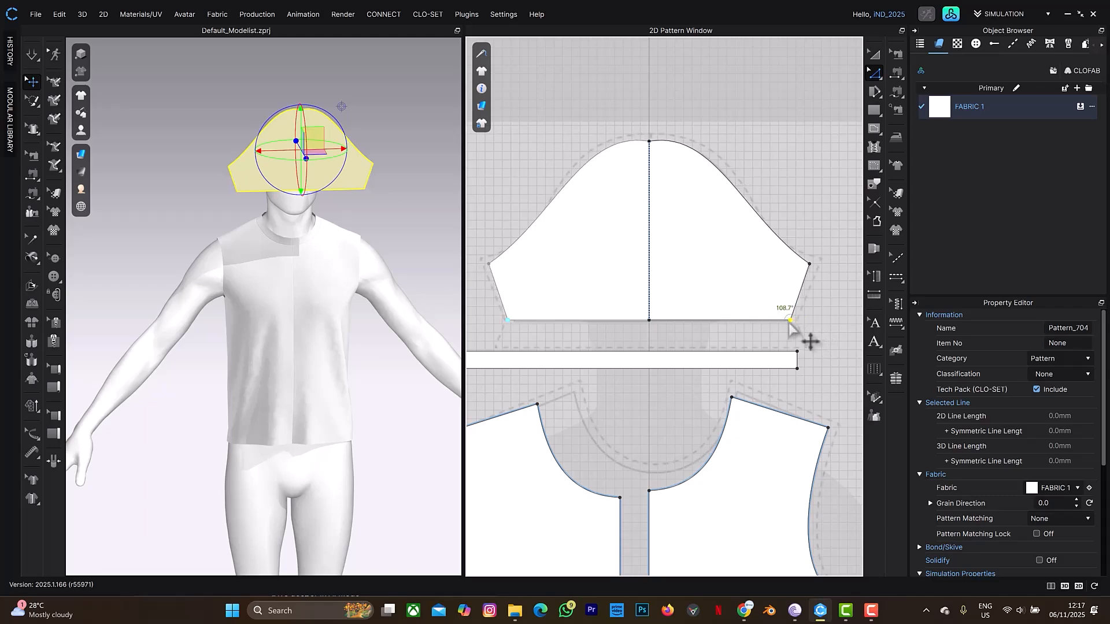
Lower the curve handles at the sleeve cap's peak to flatten the crown, giving cap edges about 240.9 mm long each
{"action": "scroll", "coordinate": [659, 140], "scroll_direction": "up", "scroll_amount": 5}
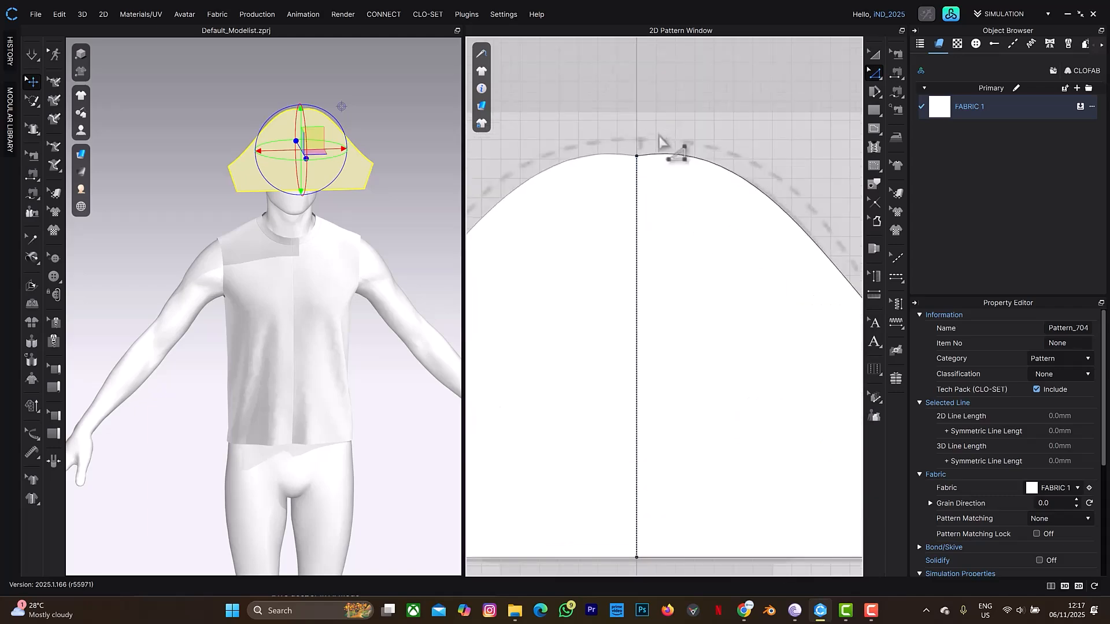
{"action": "left_click", "coordinate": [789, 134]}
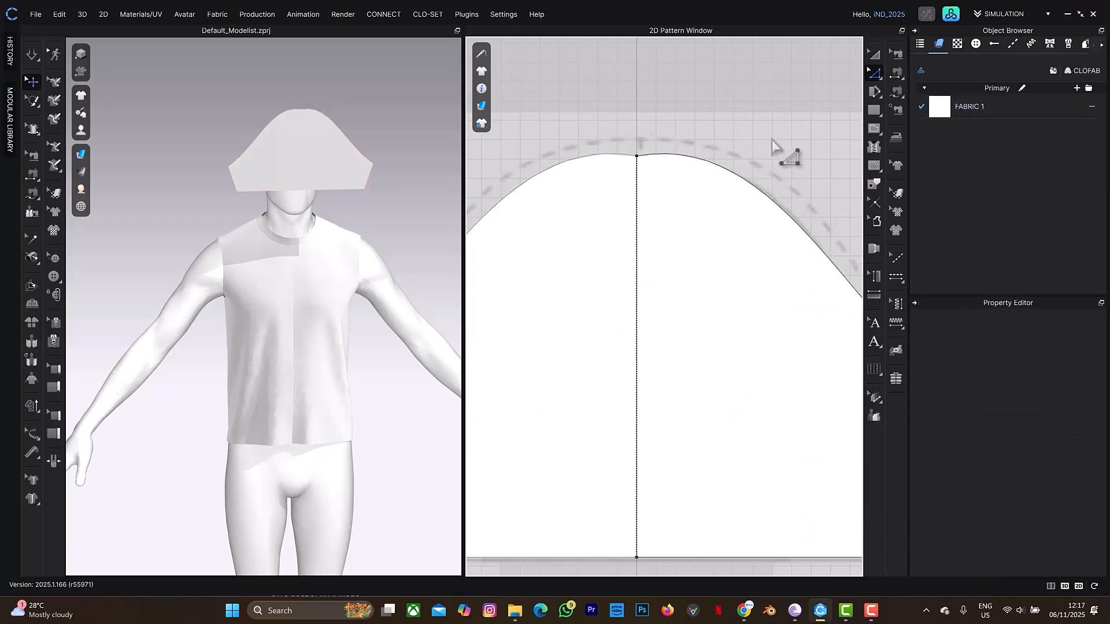
{"action": "left_click", "coordinate": [659, 186]}
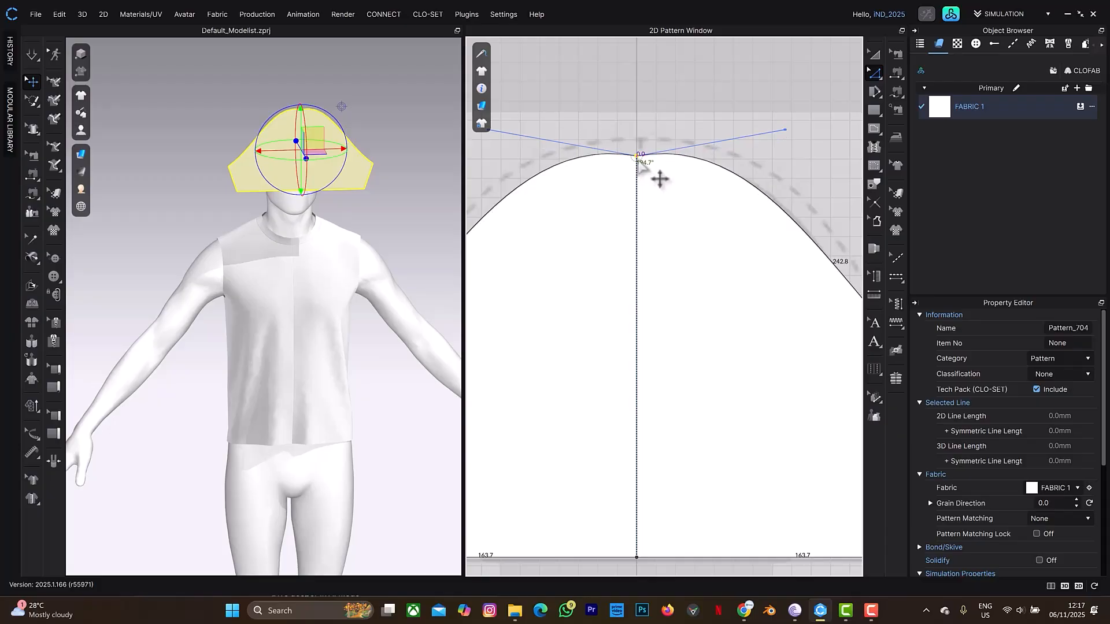
{"action": "left_click_drag", "start_coordinate": [784, 130], "coordinate": [786, 163]}
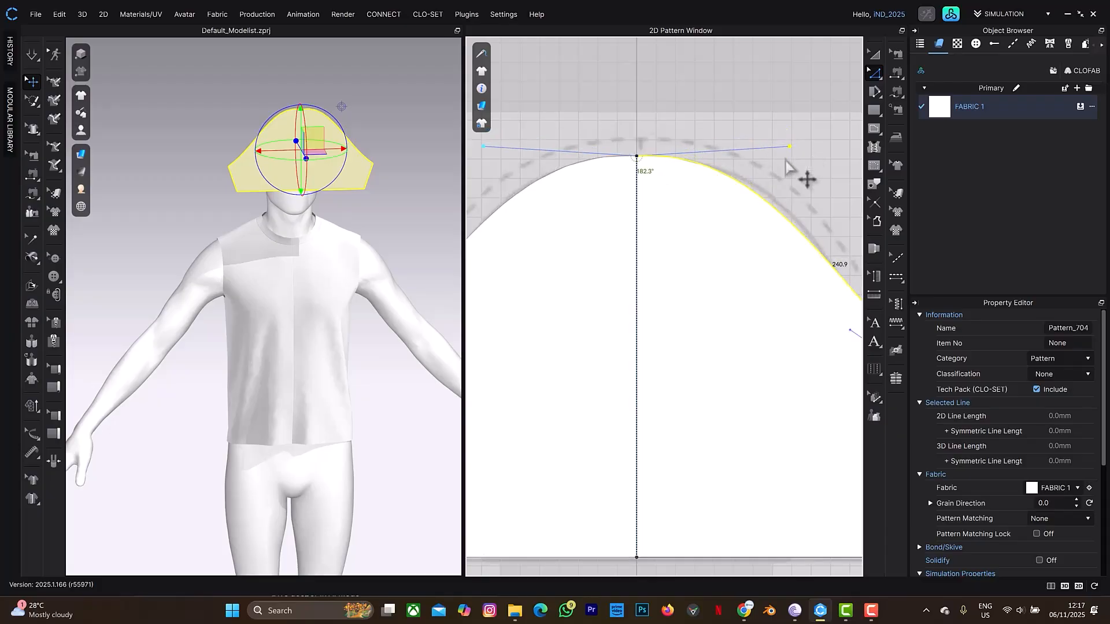
{"action": "left_click", "coordinate": [744, 137]}
{"action": "scroll", "coordinate": [746, 168], "scroll_direction": "down", "scroll_amount": 5}
{"action": "scroll", "coordinate": [769, 202], "scroll_direction": "up", "scroll_amount": 2}
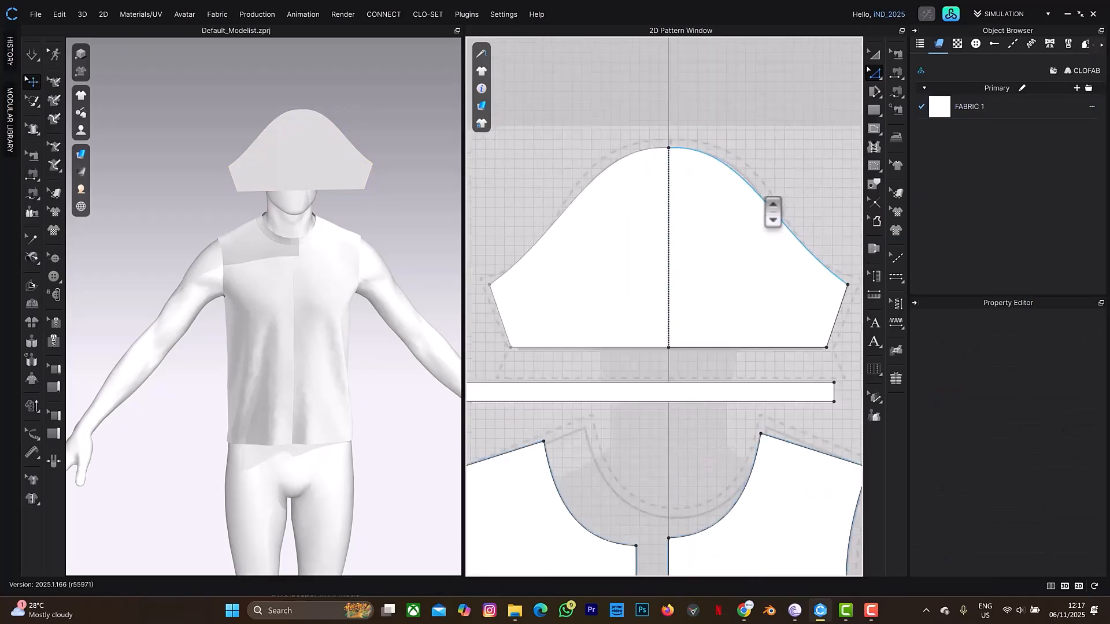
Raise the sleeve cap's top centre point slightly and adjust its curve handles for cap edges about 241.8 mm long each
{"action": "scroll", "coordinate": [773, 211], "scroll_direction": "up", "scroll_amount": 4}
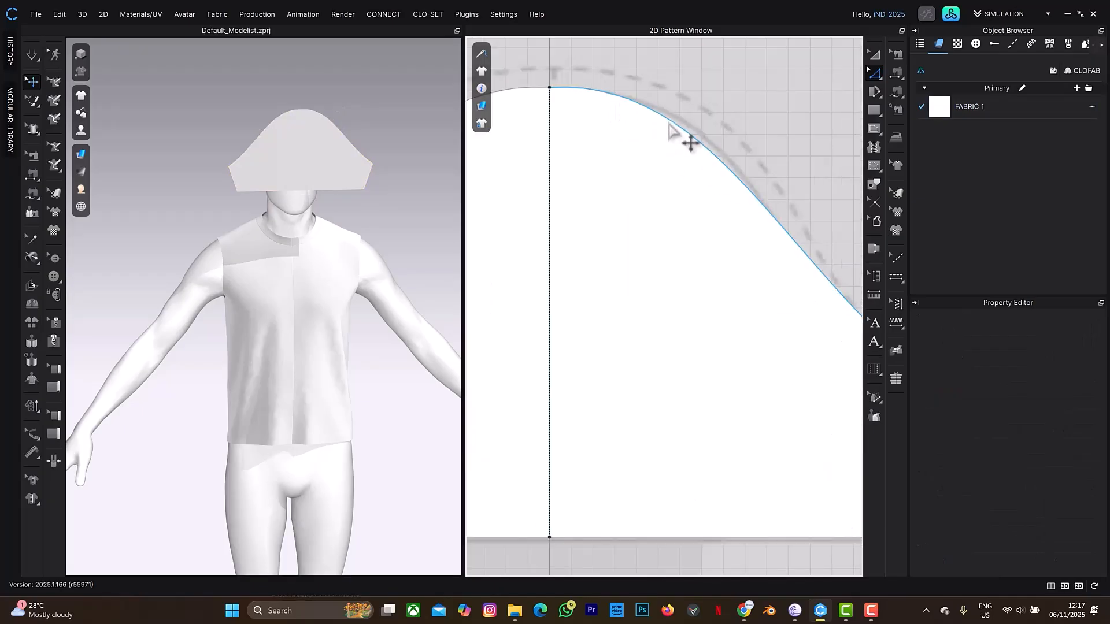
{"action": "left_click", "coordinate": [673, 119]}
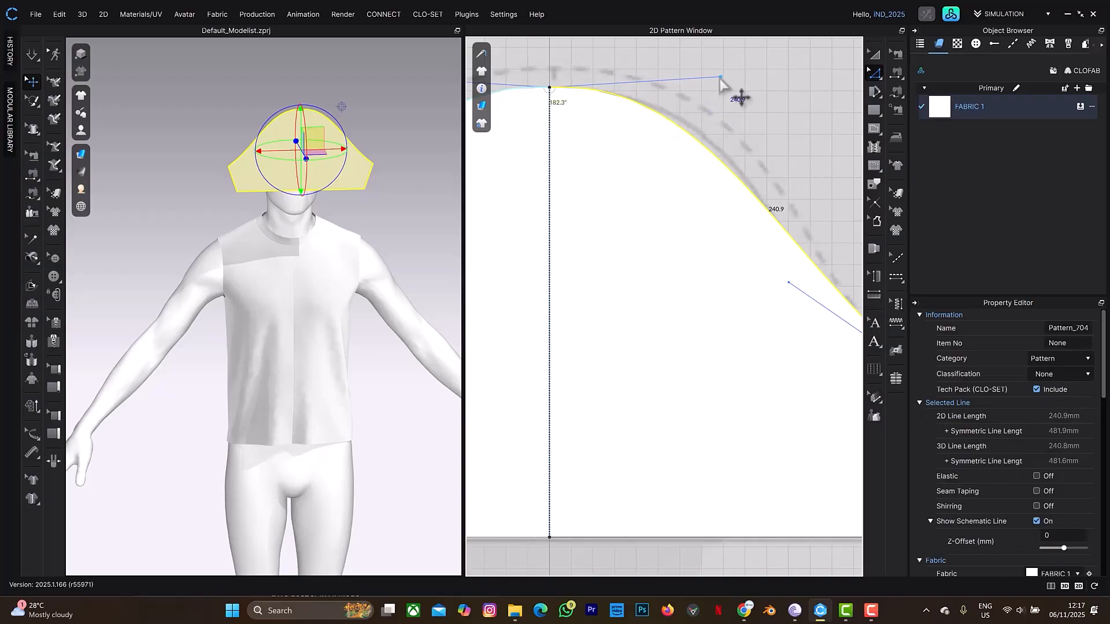
{"action": "left_click_drag", "start_coordinate": [721, 77], "coordinate": [722, 67]}
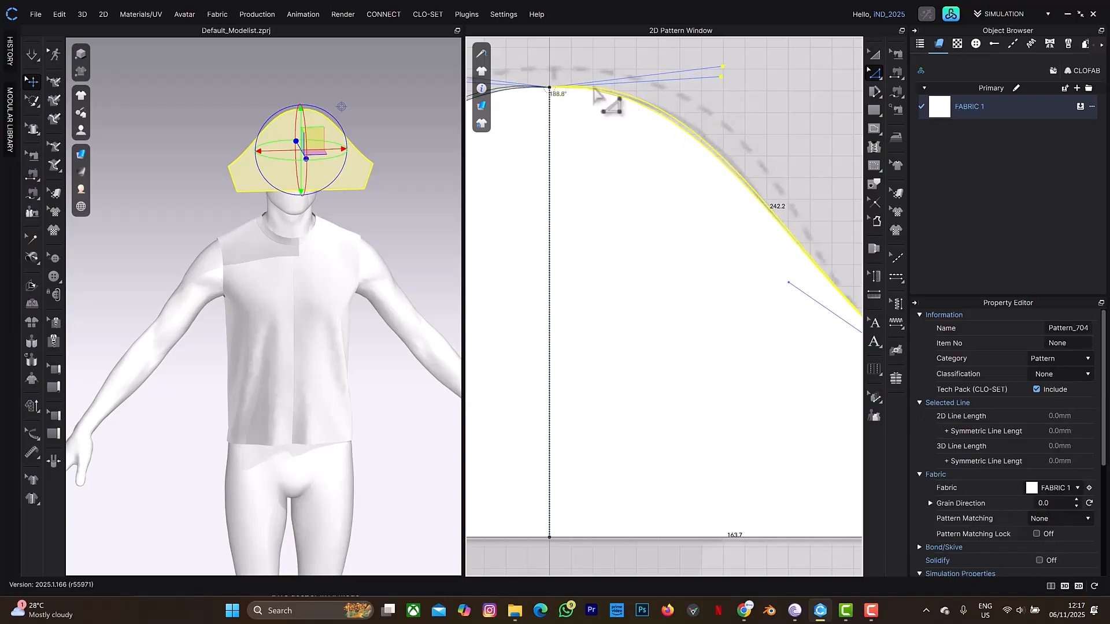
{"action": "left_click", "coordinate": [578, 72]}
{"action": "left_click_drag", "start_coordinate": [551, 89], "coordinate": [728, 82]}
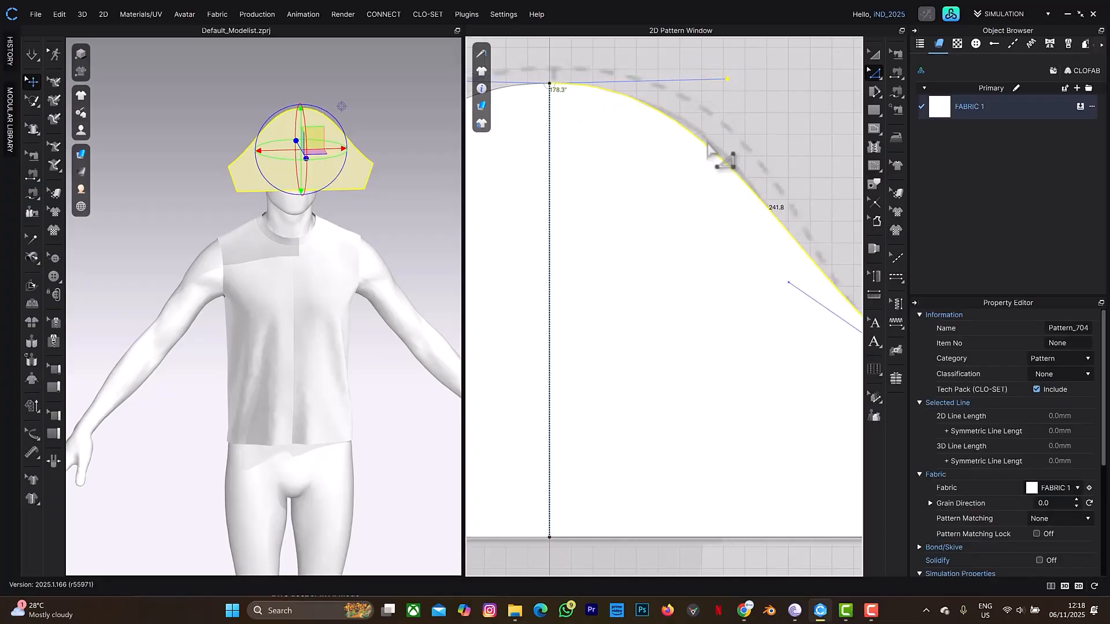
Move the sleeve in 3D from the avatar's head to beside its left shoulder and rotate it about the vertical axis to face sideways
{"action": "scroll", "coordinate": [691, 186], "scroll_direction": "down", "scroll_amount": 3}
{"action": "scroll", "coordinate": [691, 186], "scroll_direction": "down", "scroll_amount": 5}
{"action": "scroll", "coordinate": [661, 235], "scroll_direction": "up", "scroll_amount": 3}
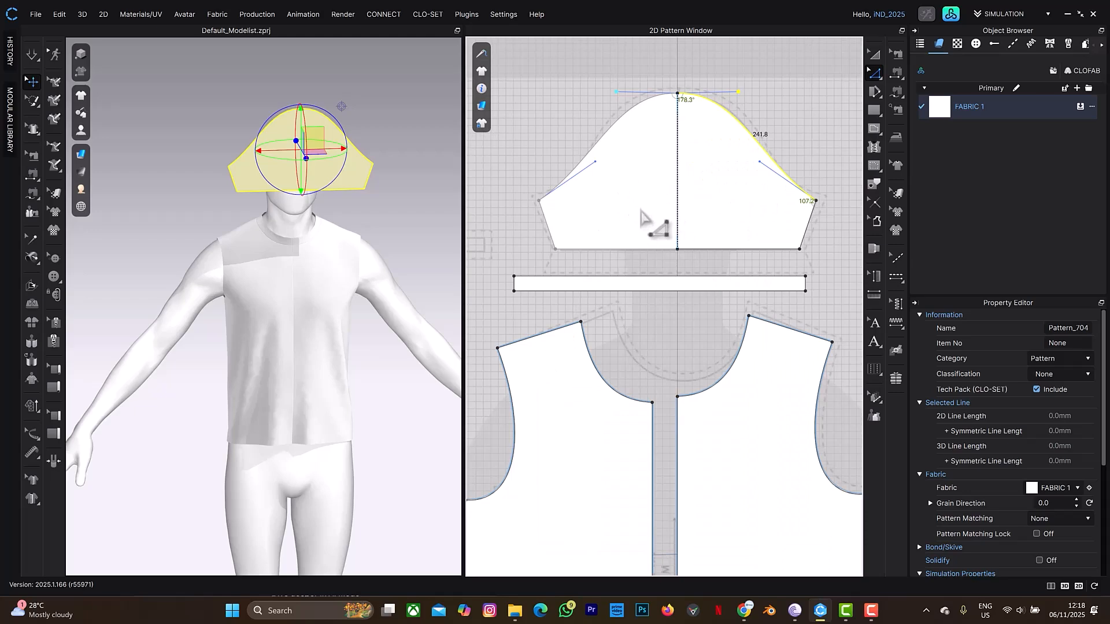
{"action": "scroll", "coordinate": [346, 289], "scroll_direction": "down", "scroll_amount": 3}
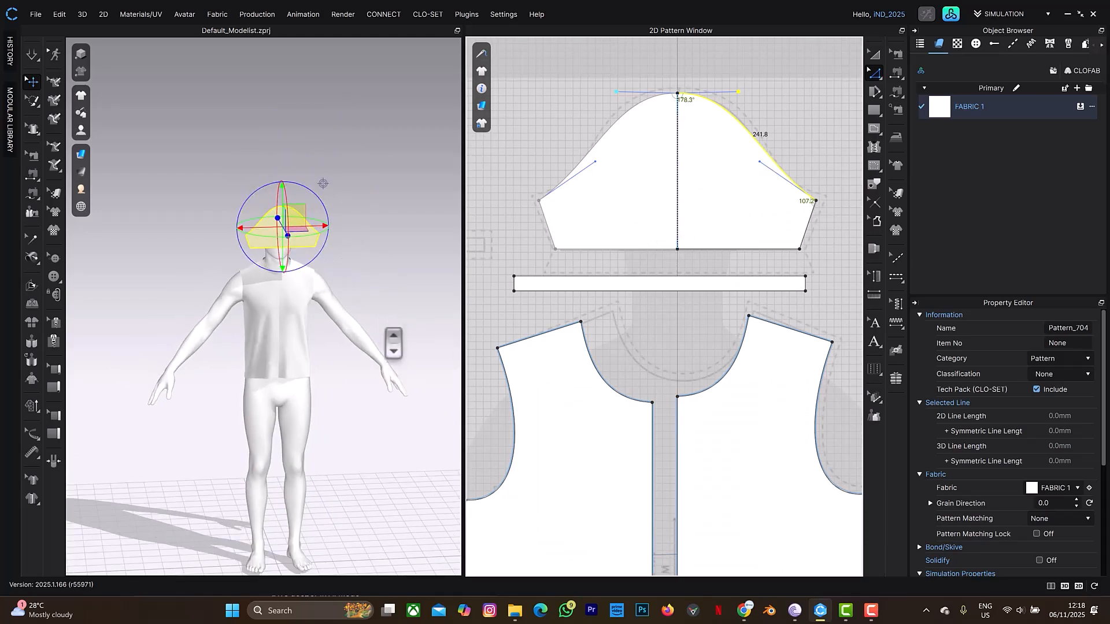
{"action": "scroll", "coordinate": [626, 442], "scroll_direction": "down", "scroll_amount": 3}
{"action": "scroll", "coordinate": [624, 435], "scroll_direction": "down", "scroll_amount": 3}
{"action": "right_click_drag", "start_coordinate": [266, 202], "coordinate": [292, 209]}
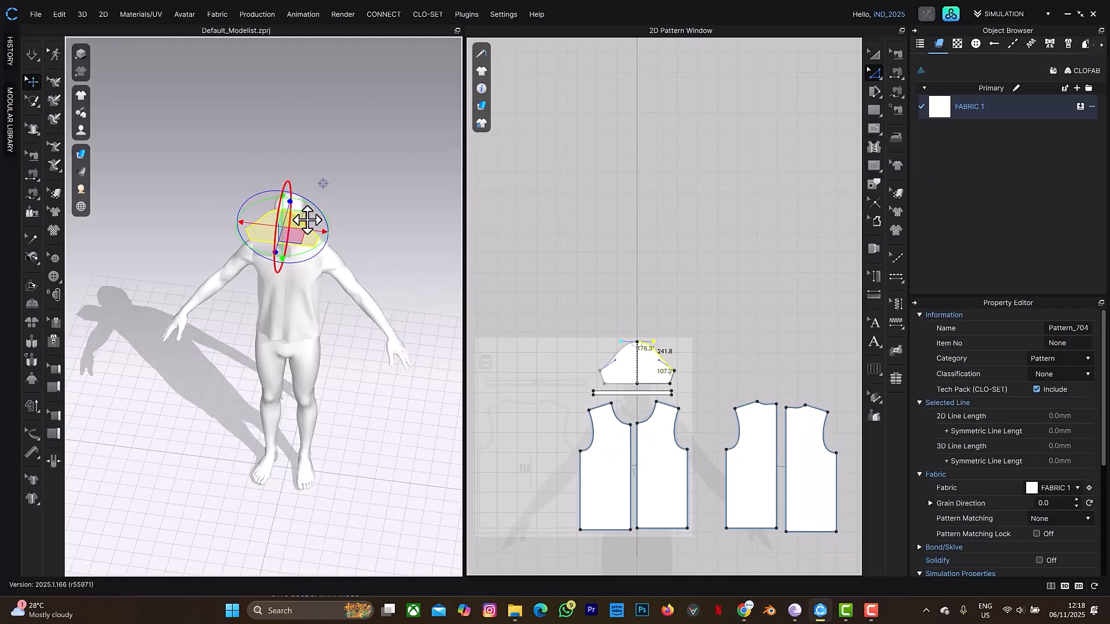
{"action": "left_click_drag", "start_coordinate": [333, 232], "coordinate": [385, 235]}
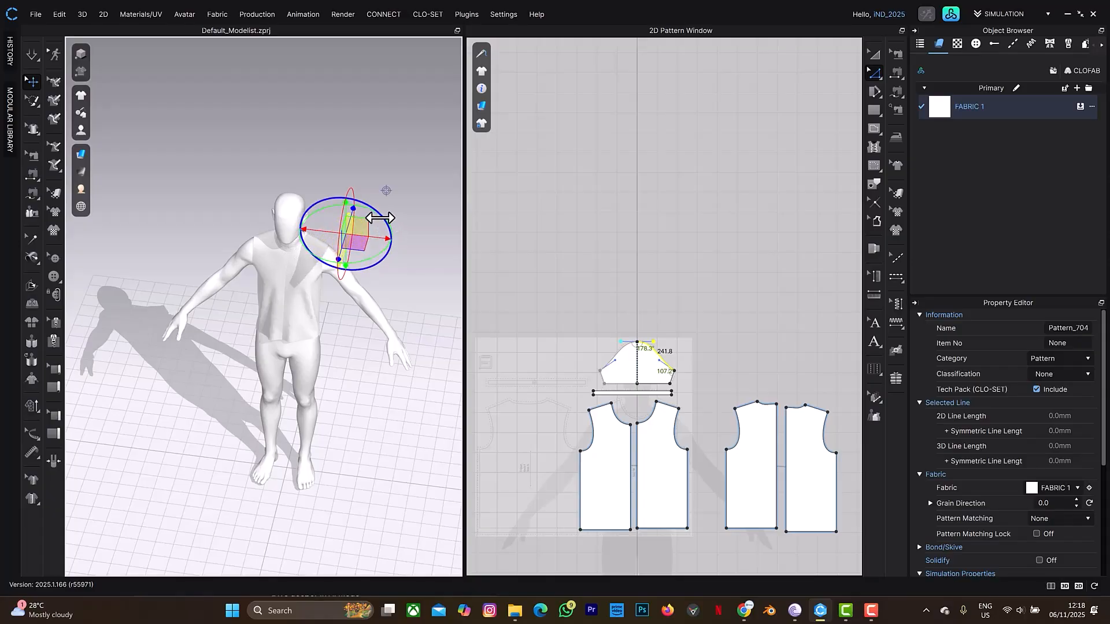
{"action": "mouse_move", "coordinate": [397, 203]}
{"action": "right_mouse_down"}
{"action": "mouse_move", "coordinate": [391, 191]}
{"action": "mouse_move", "coordinate": [380, 200]}
{"action": "right_mouse_up"}
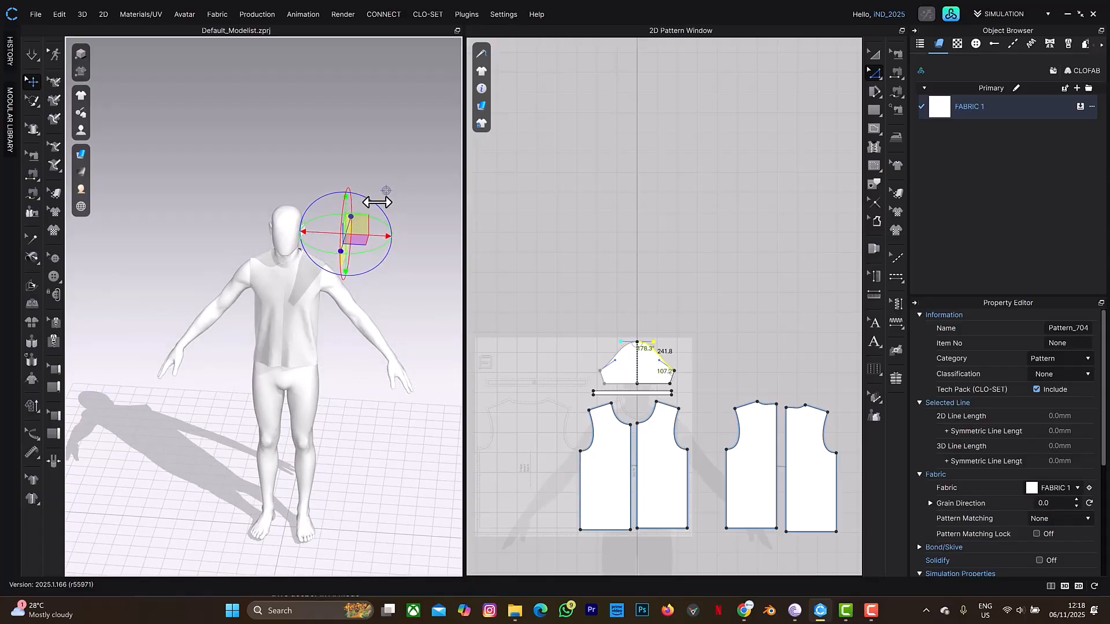
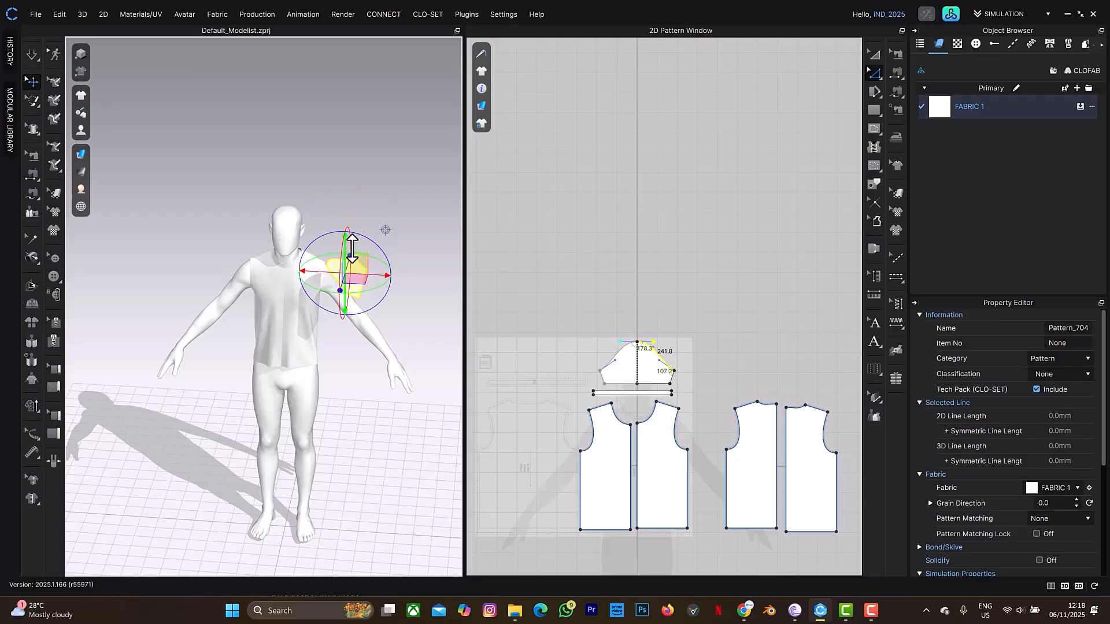
Shift the sleeve outward in 3D so it stands clear of the avatar's left upper arm
{"action": "scroll", "coordinate": [352, 253], "scroll_direction": "up", "scroll_amount": 10}
{"action": "right_click_drag", "start_coordinate": [299, 283], "coordinate": [346, 243]}
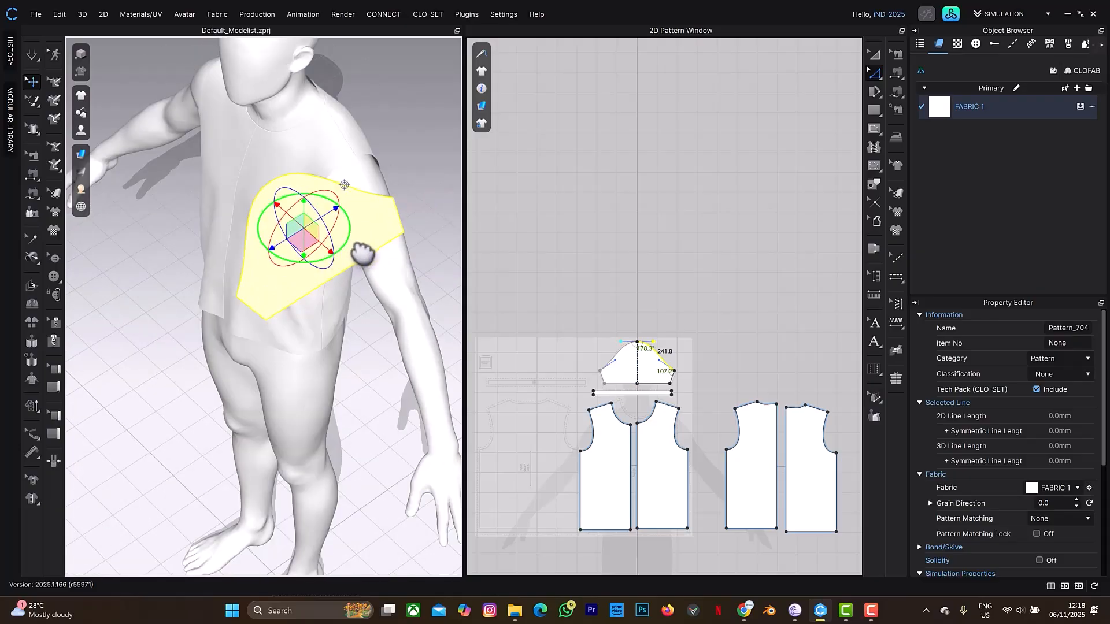
{"action": "left_click_drag", "start_coordinate": [363, 252], "coordinate": [359, 249]}
{"action": "left_click_drag", "start_coordinate": [350, 212], "coordinate": [404, 241]}
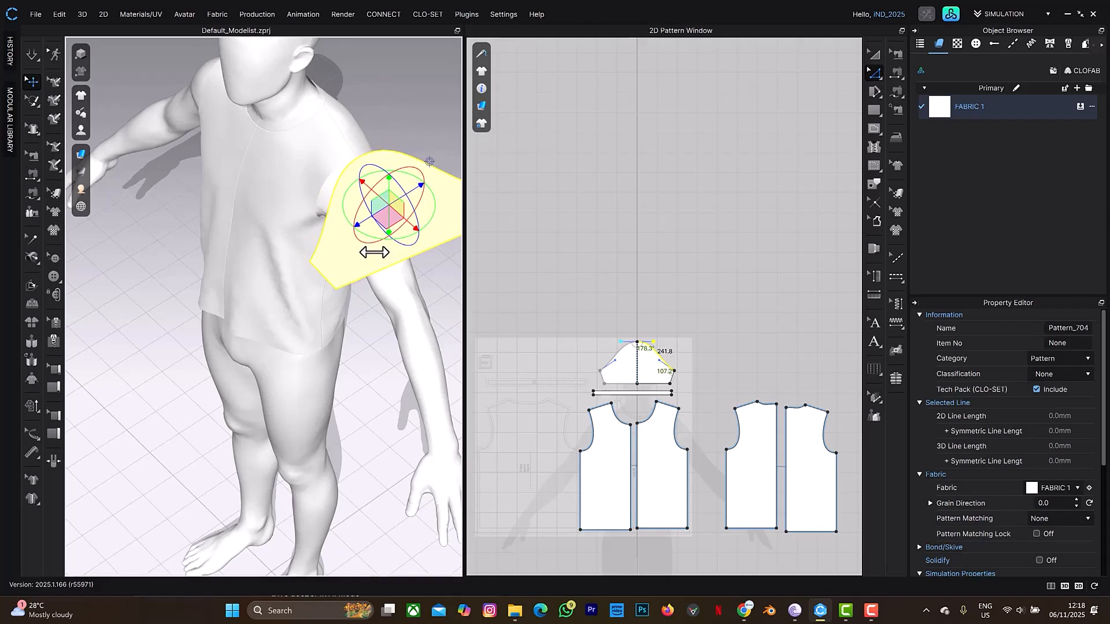
Remove the linked editing between the two halves of the sleeve pattern so it becomes one whole piece
{"action": "scroll", "coordinate": [384, 268], "scroll_direction": "down", "scroll_amount": 3}
{"action": "scroll", "coordinate": [659, 370], "scroll_direction": "up", "scroll_amount": 4}
{"action": "key", "text": "a"}
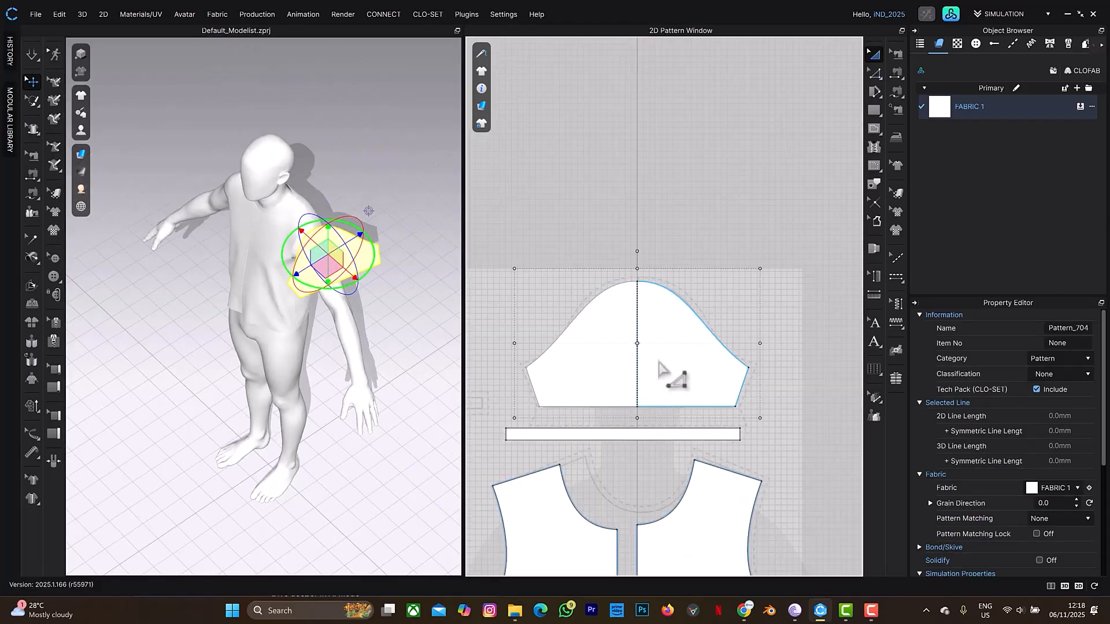
{"action": "left_click", "coordinate": [659, 363]}
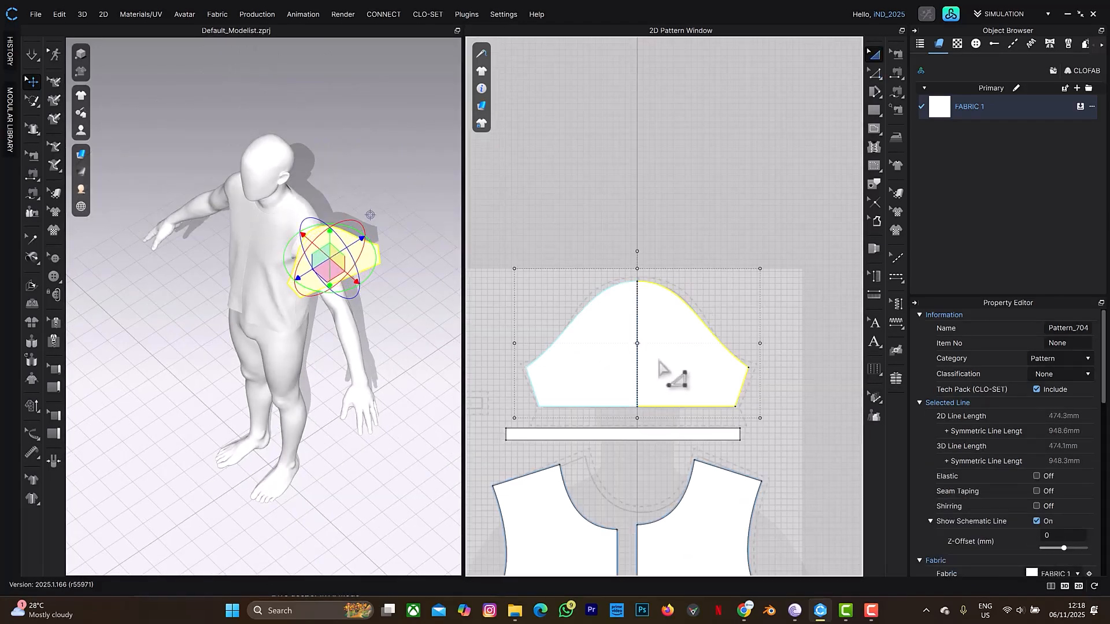
{"action": "scroll", "coordinate": [665, 370], "scroll_direction": "down", "scroll_amount": 5}
{"action": "scroll", "coordinate": [589, 356], "scroll_direction": "up", "scroll_amount": 3}
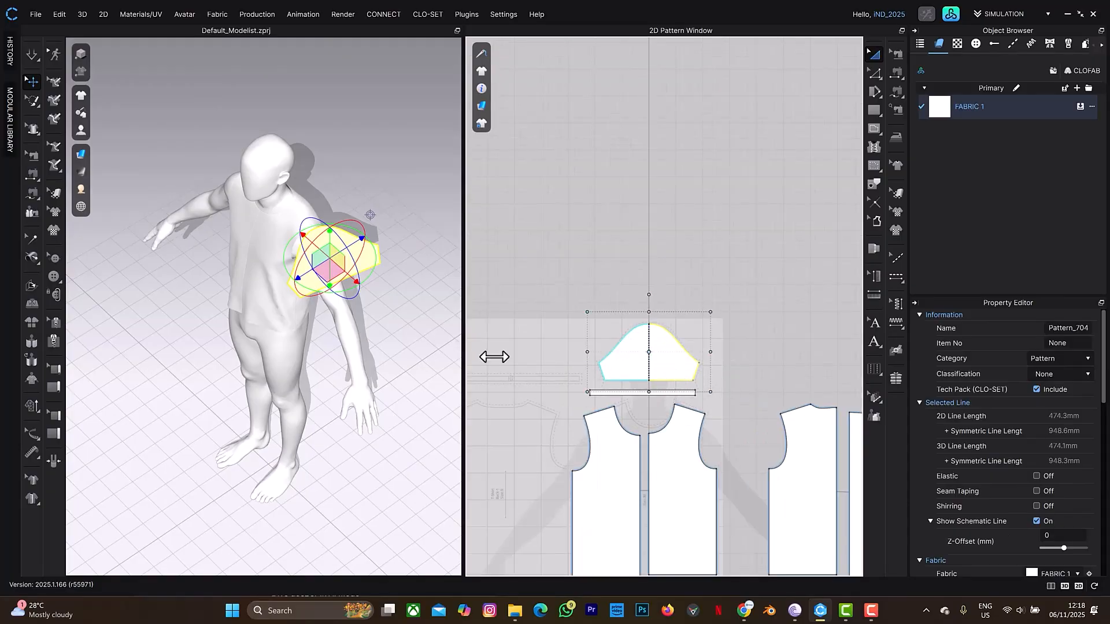
{"action": "scroll", "coordinate": [648, 375], "scroll_direction": "down", "scroll_amount": 4}
{"action": "scroll", "coordinate": [717, 361], "scroll_direction": "up", "scroll_amount": 6}
{"action": "left_click", "coordinate": [714, 360]}
{"action": "scroll", "coordinate": [657, 381], "scroll_direction": "down", "scroll_amount": 4}
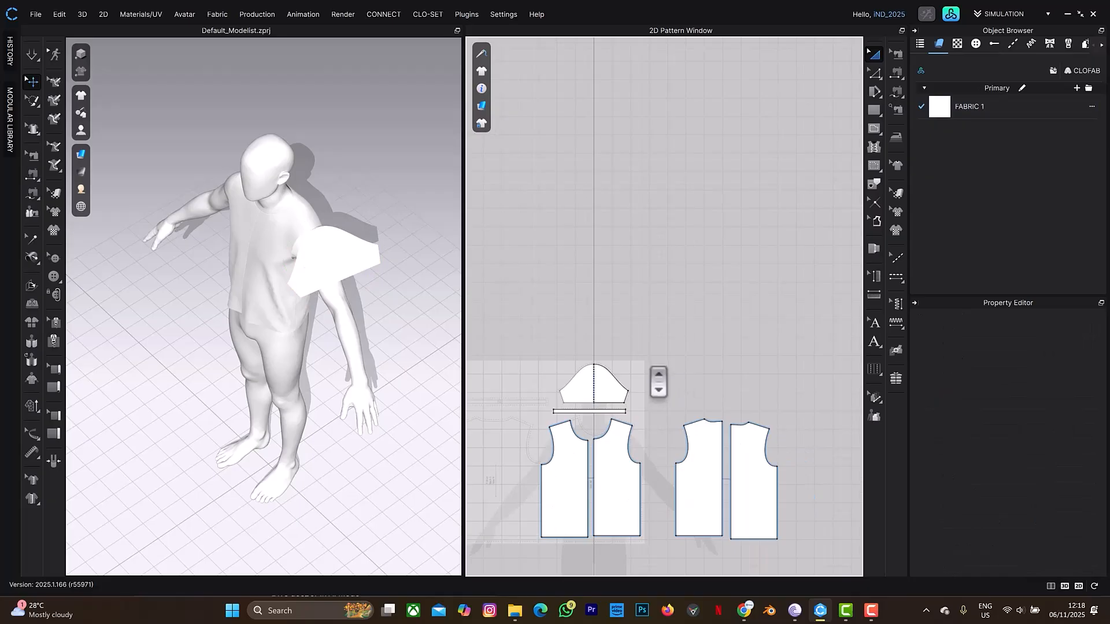
{"action": "middle_click_drag", "start_coordinate": [680, 362], "coordinate": [749, 321]}
{"action": "scroll", "coordinate": [669, 330], "scroll_direction": "up", "scroll_amount": 5}
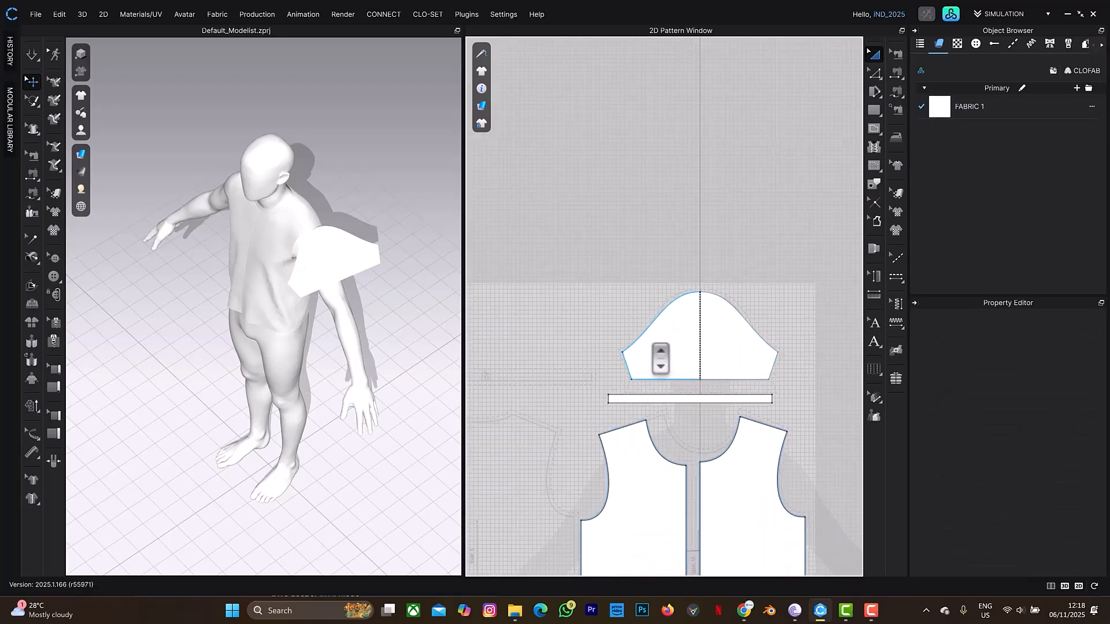
{"action": "right_click_drag", "start_coordinate": [387, 286], "coordinate": [422, 278]}
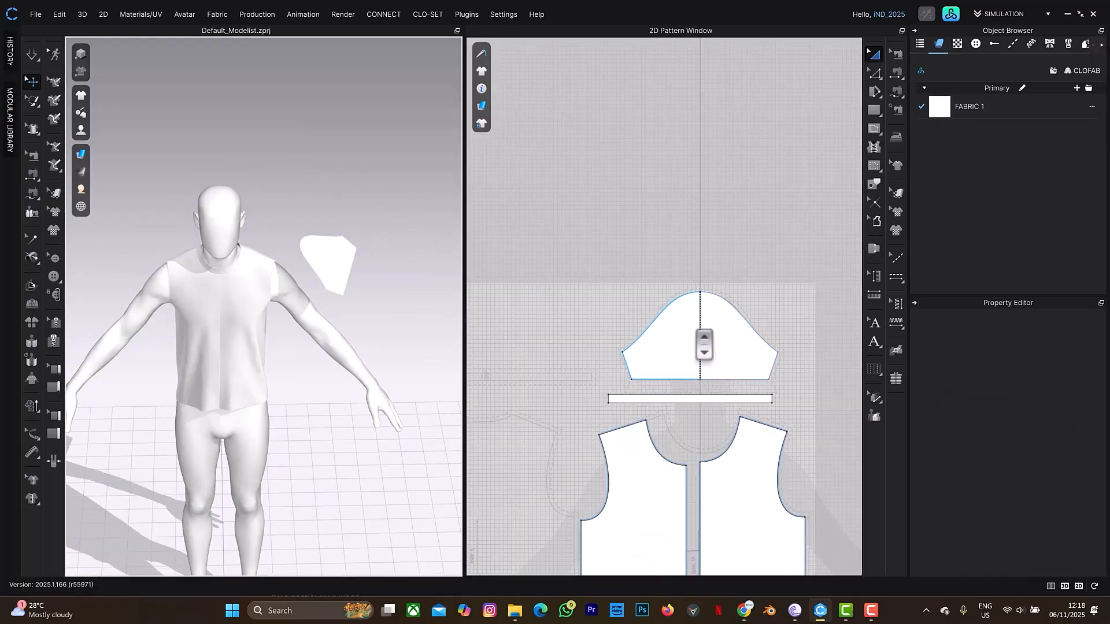
{"action": "left_click", "coordinate": [704, 345]}
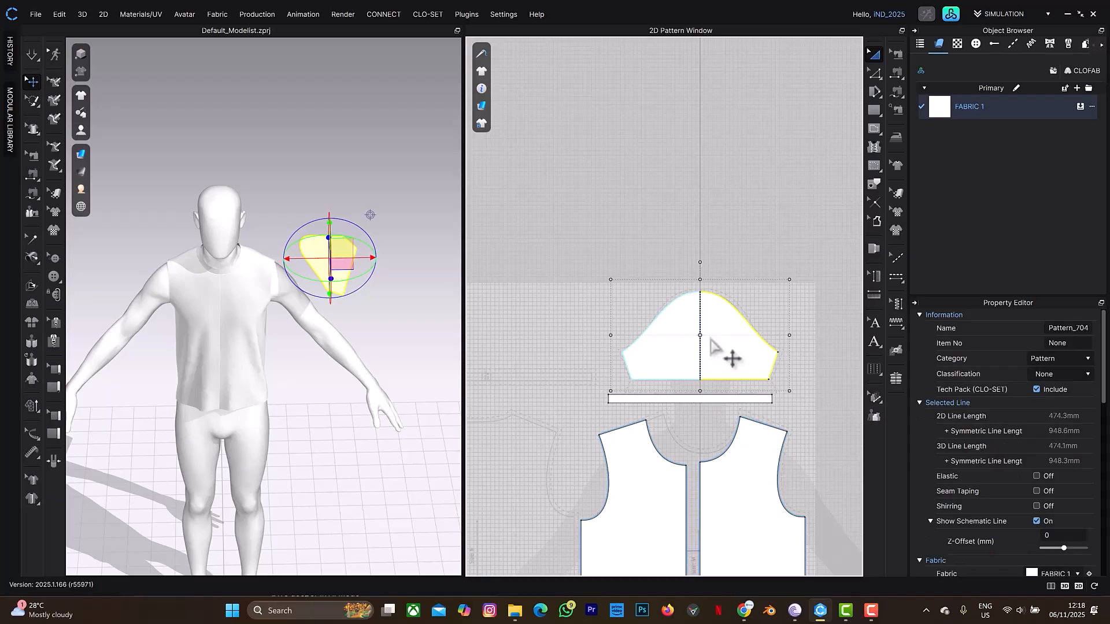
{"action": "right_click", "coordinate": [711, 345]}
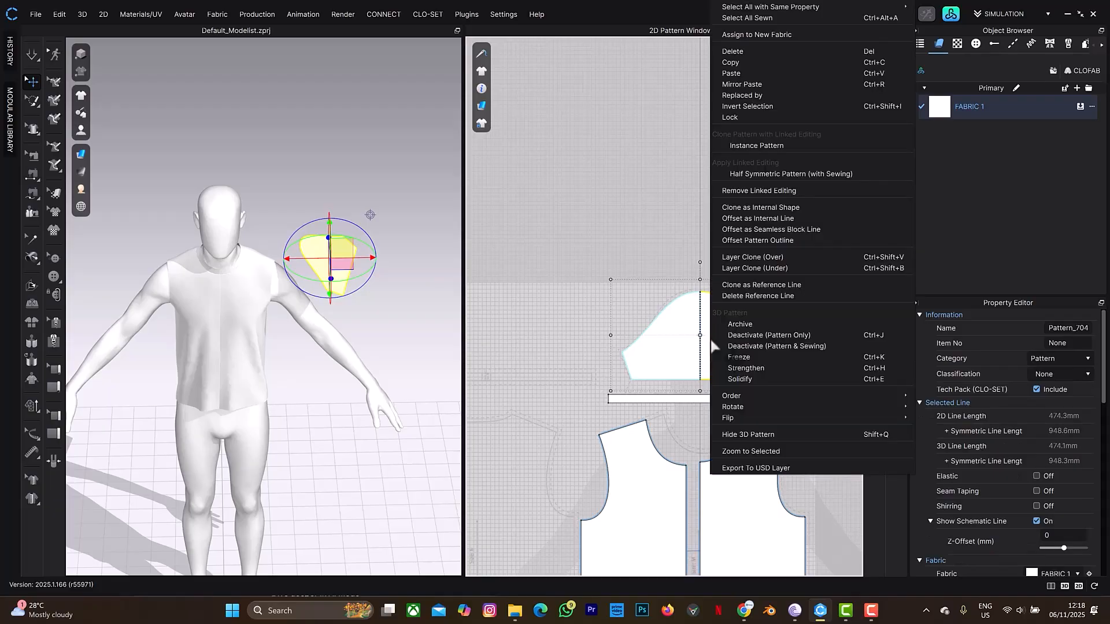
{"action": "left_click", "coordinate": [769, 191]}
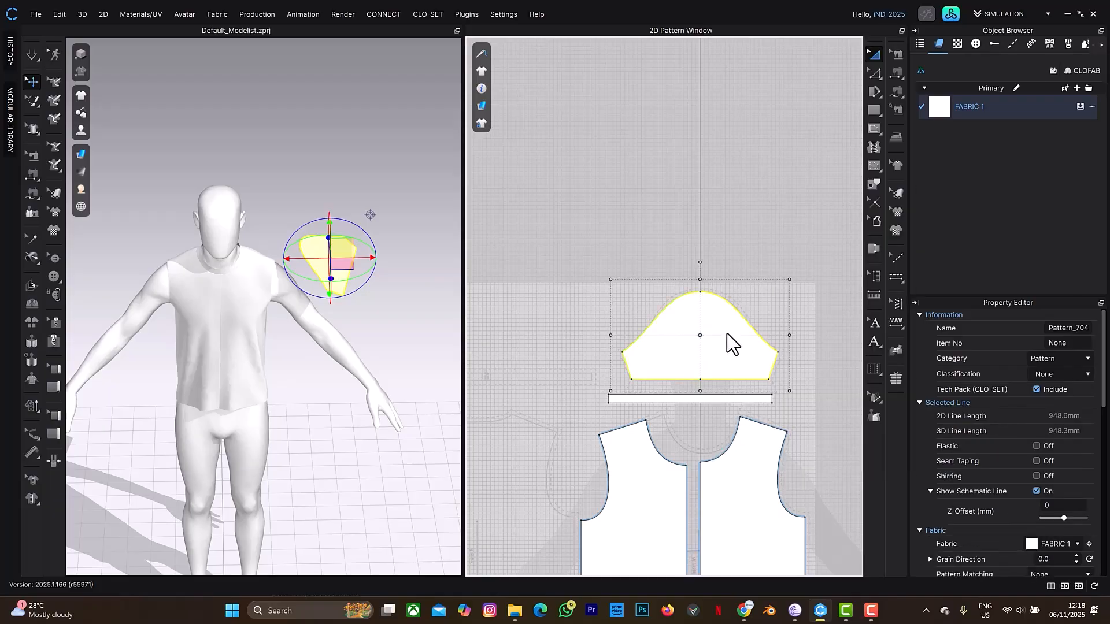
Create a linked, mirrored copy of the sleeve and place it about 758 mm to the left of the original in the 2D pattern
{"action": "key", "text": "ctrl+v"}
{"action": "scroll", "coordinate": [503, 335], "scroll_direction": "down", "scroll_amount": 3}
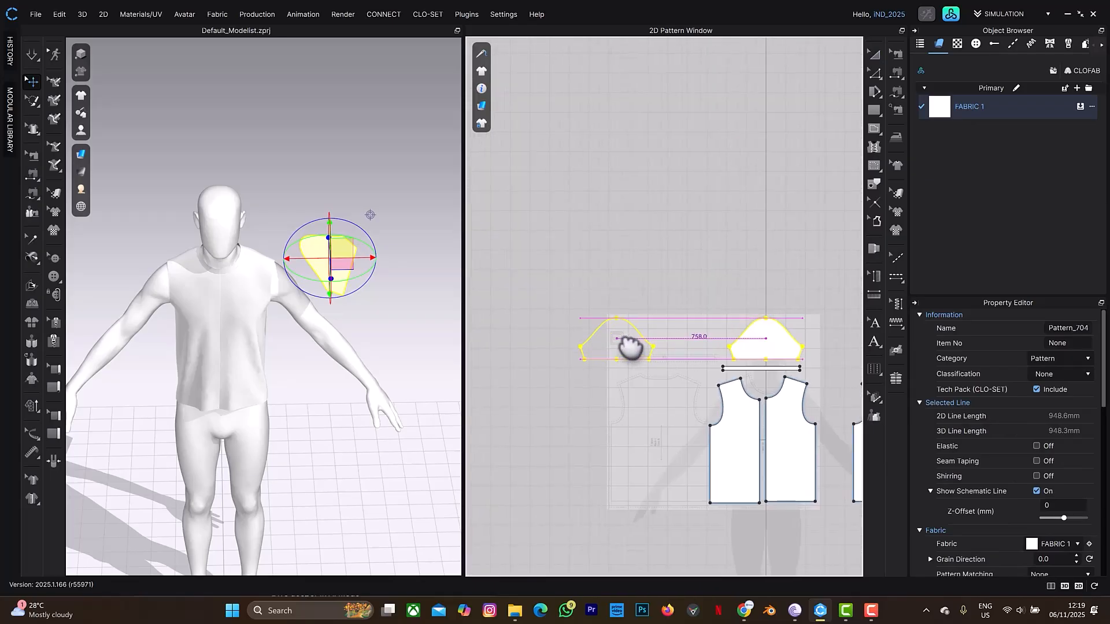
{"action": "left_click", "coordinate": [618, 343]}
{"action": "scroll", "coordinate": [788, 344], "scroll_direction": "up", "scroll_amount": 5}
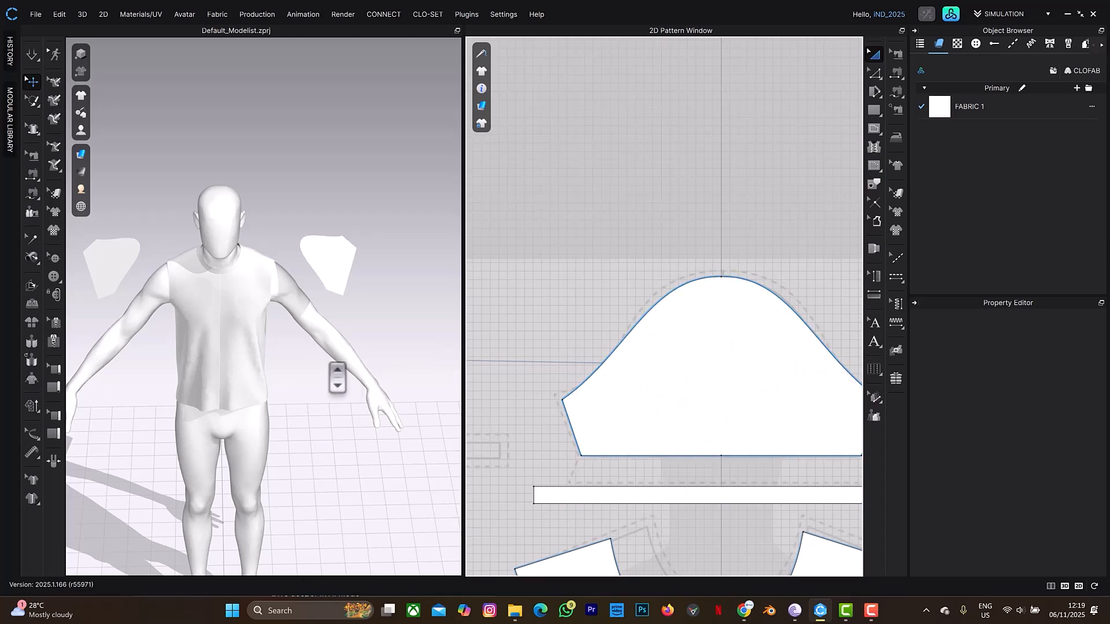
{"action": "scroll", "coordinate": [218, 373], "scroll_direction": "down", "scroll_amount": 3}
{"action": "scroll", "coordinate": [694, 347], "scroll_direction": "up", "scroll_amount": 4}
{"action": "scroll", "coordinate": [747, 396], "scroll_direction": "down", "scroll_amount": 2}
{"action": "scroll", "coordinate": [746, 396], "scroll_direction": "down", "scroll_amount": 3}
{"action": "scroll", "coordinate": [739, 453], "scroll_direction": "down", "scroll_amount": 3}
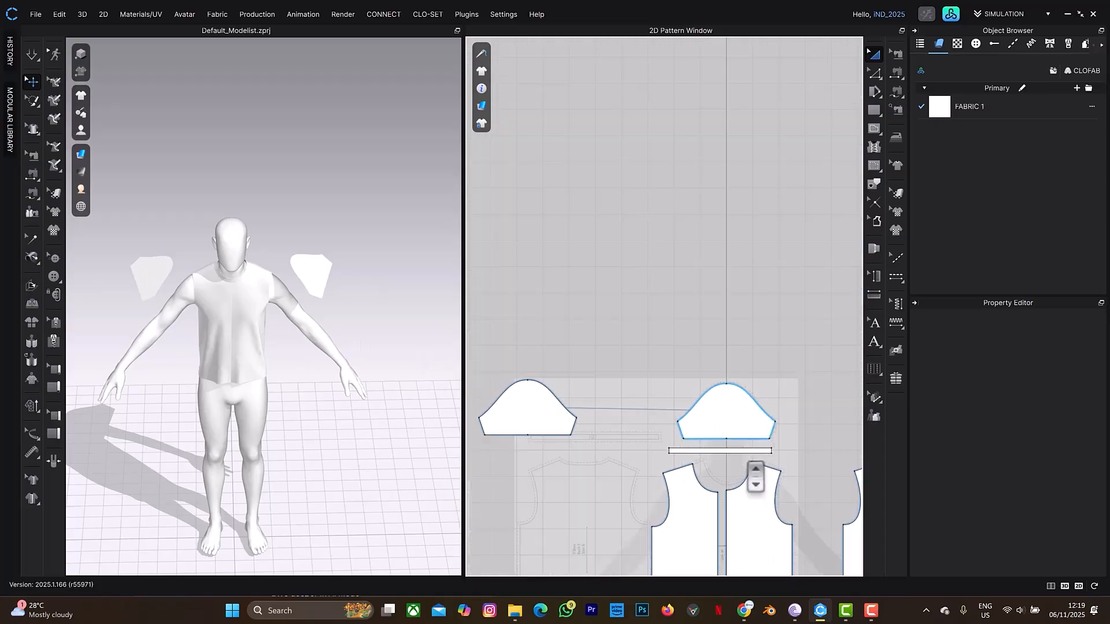
Examine in 3D and 2D which front and back body pieces border the armhole beside the avatar's left sleeve
{"action": "middle_click_drag", "start_coordinate": [716, 398], "coordinate": [625, 362]}
{"action": "scroll", "coordinate": [590, 323], "scroll_direction": "down", "scroll_amount": 2}
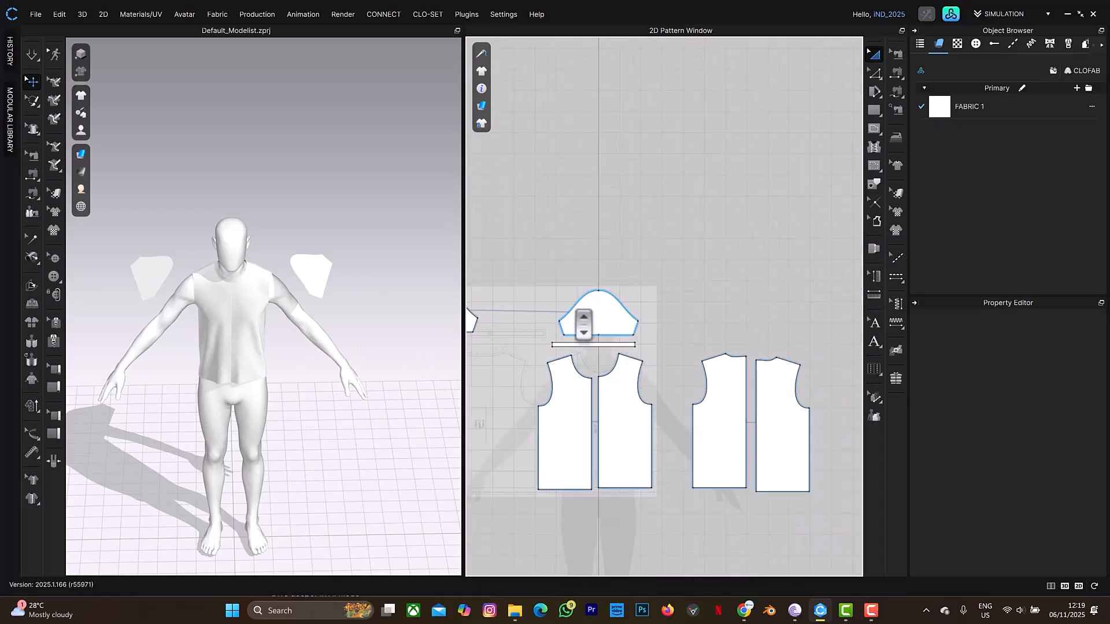
{"action": "scroll", "coordinate": [581, 315], "scroll_direction": "up", "scroll_amount": 5}
{"action": "right_click_drag", "start_coordinate": [341, 309], "coordinate": [322, 312]}
{"action": "scroll", "coordinate": [314, 301], "scroll_direction": "up", "scroll_amount": 3}
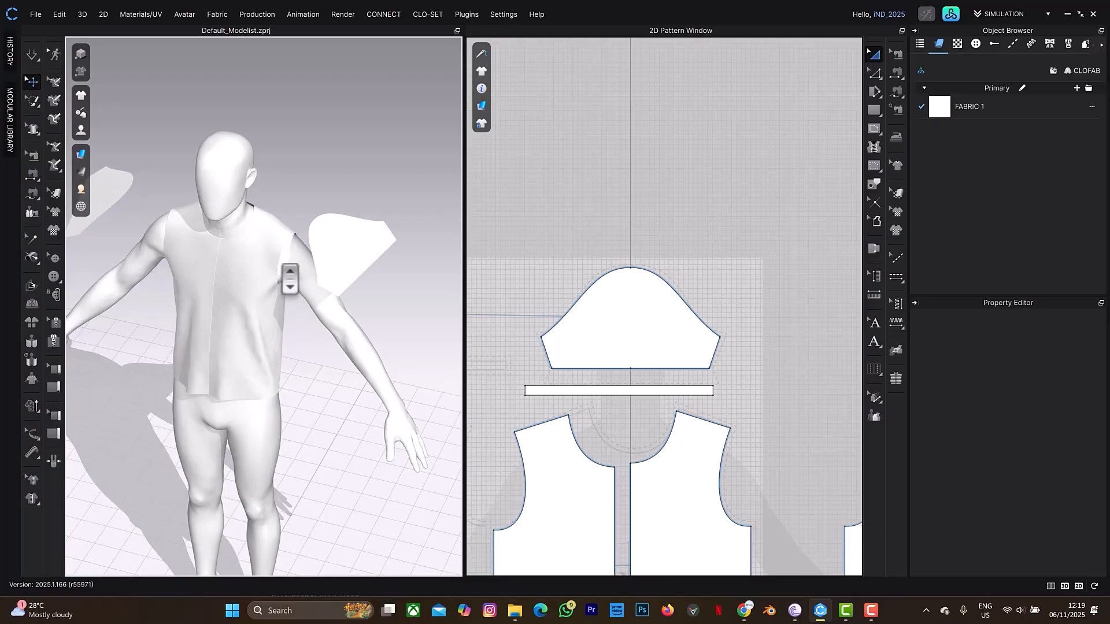
{"action": "left_click", "coordinate": [285, 272]}
{"action": "right_click_drag", "start_coordinate": [304, 272], "coordinate": [281, 261]}
{"action": "right_click_drag", "start_coordinate": [299, 196], "coordinate": [259, 186]}
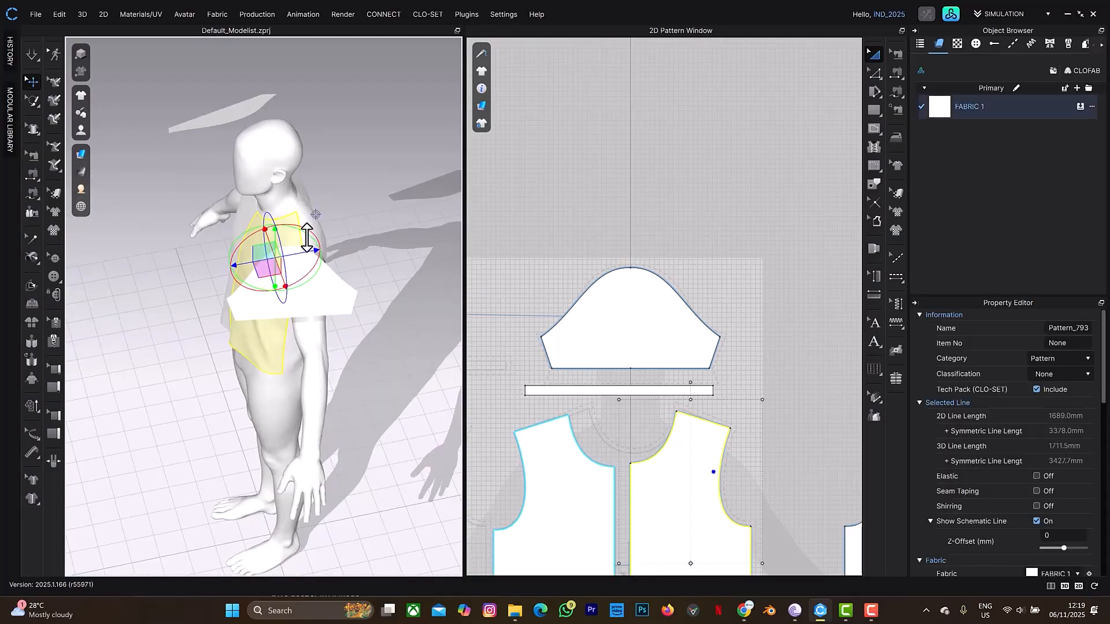
{"action": "left_click", "coordinate": [323, 233]}
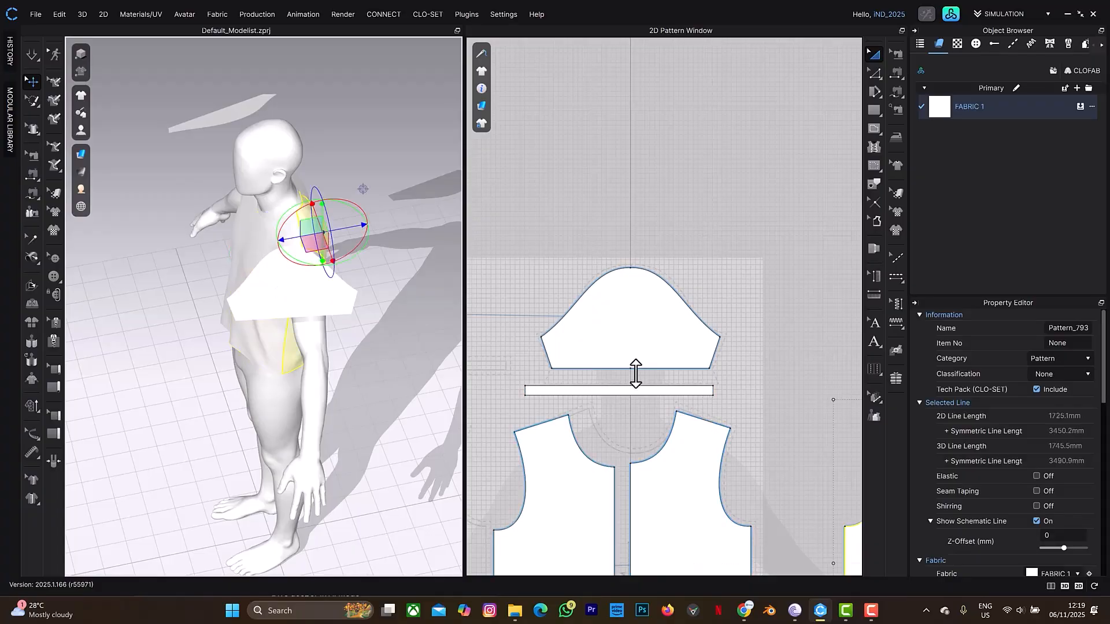
{"action": "middle_click_drag", "start_coordinate": [711, 412], "coordinate": [486, 303]}
{"action": "scroll", "coordinate": [699, 397], "scroll_direction": "down", "scroll_amount": 3}
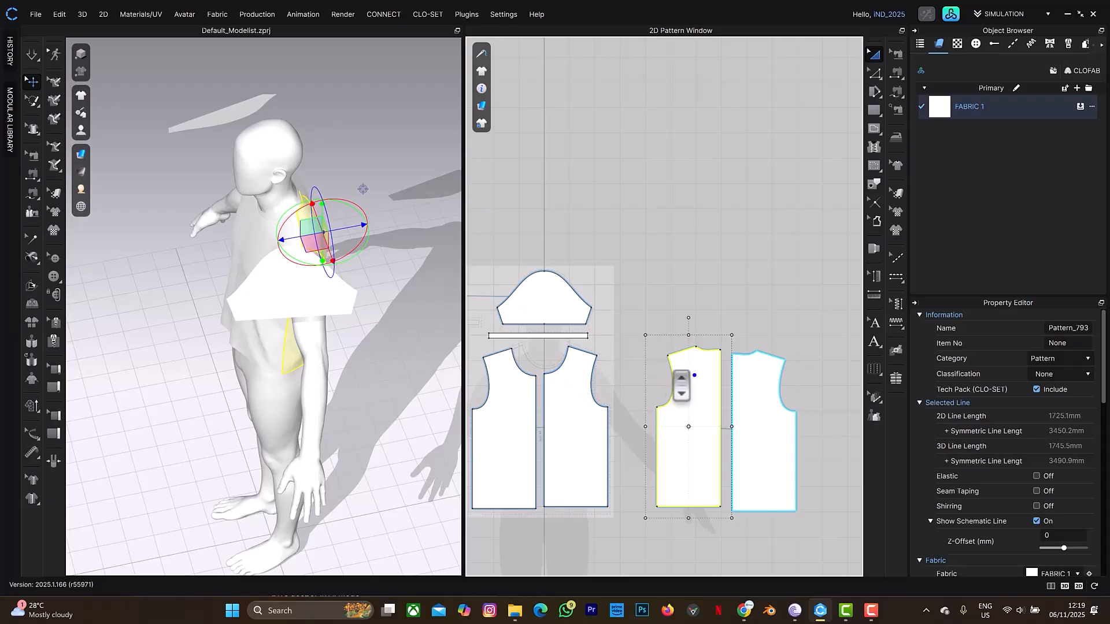
{"action": "middle_click_drag", "start_coordinate": [548, 330], "coordinate": [691, 334]}
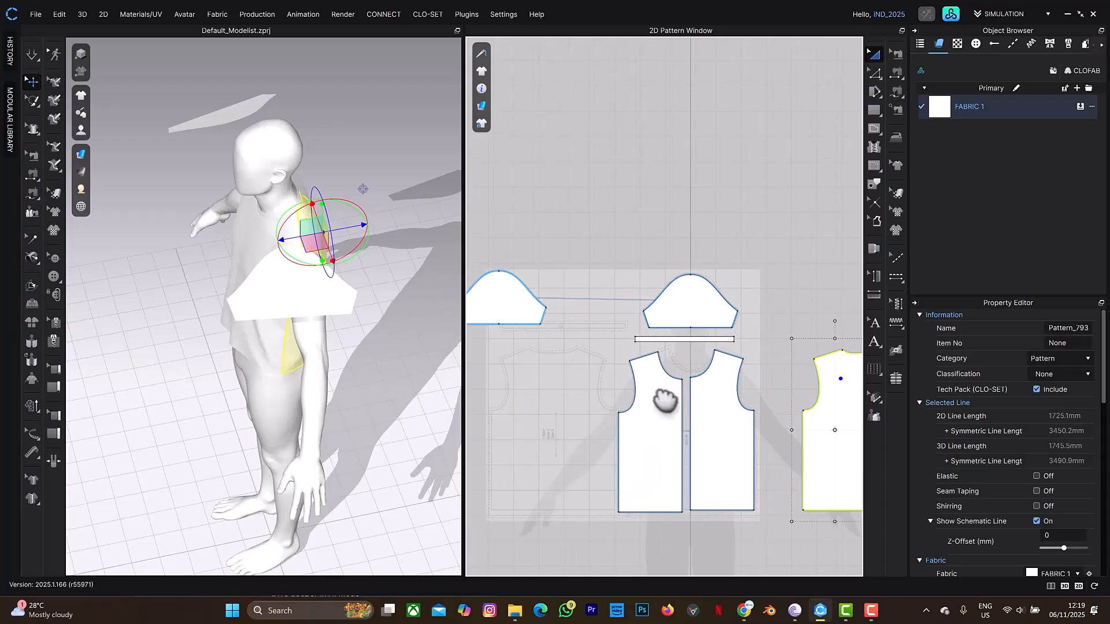
{"action": "right_click_drag", "start_coordinate": [435, 299], "coordinate": [422, 291]}
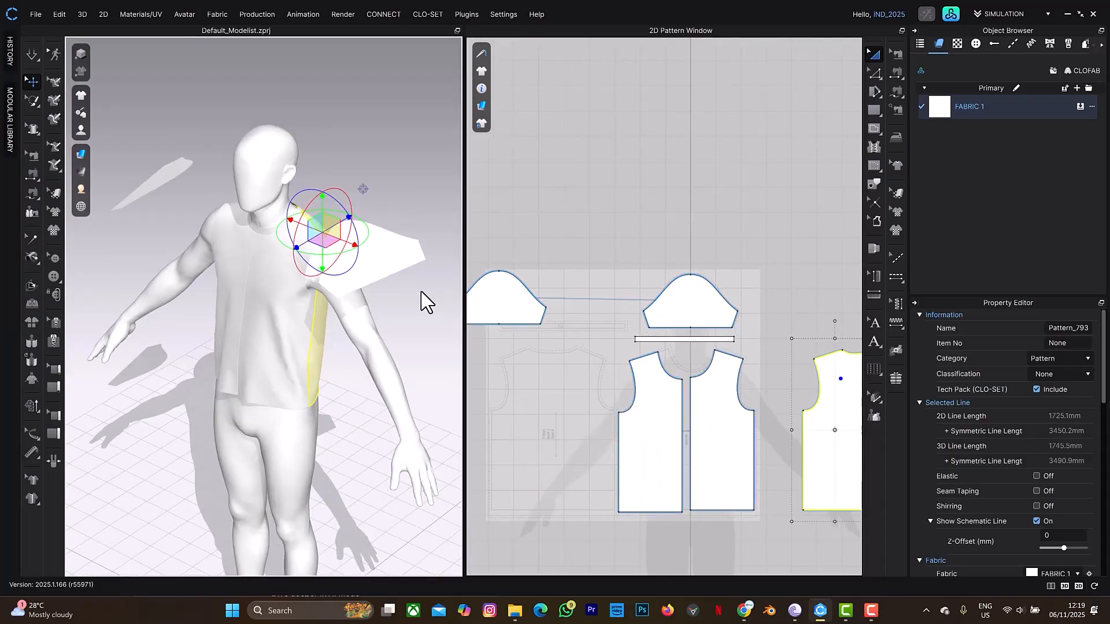
{"action": "left_click", "coordinate": [279, 268]}
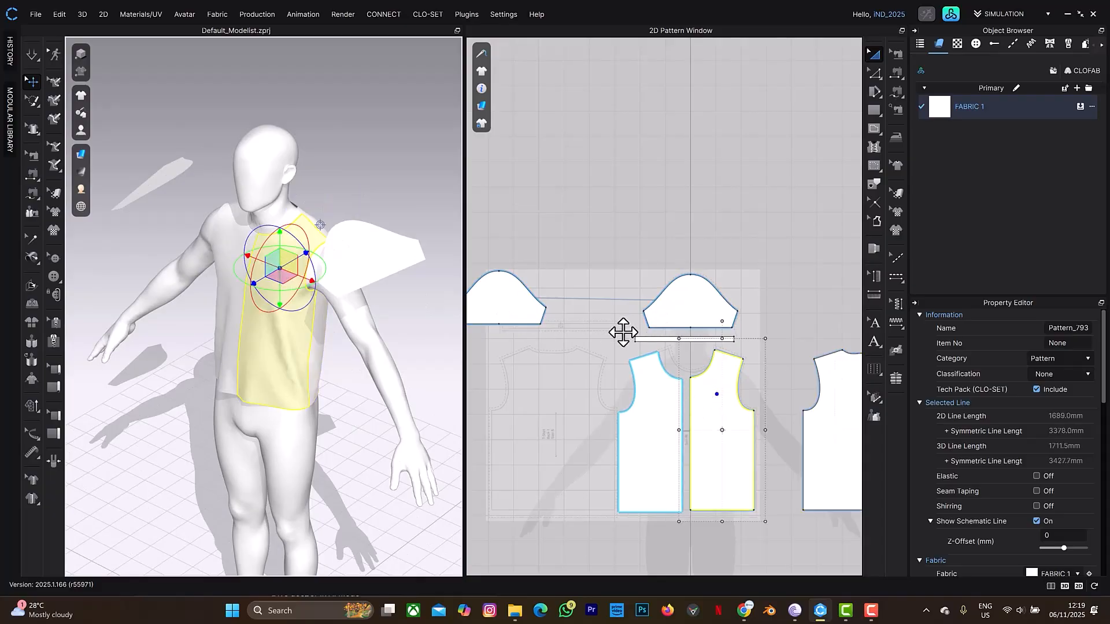
{"action": "scroll", "coordinate": [743, 366], "scroll_direction": "down", "scroll_amount": 2}
{"action": "right_click_drag", "start_coordinate": [641, 282], "coordinate": [550, 293]}
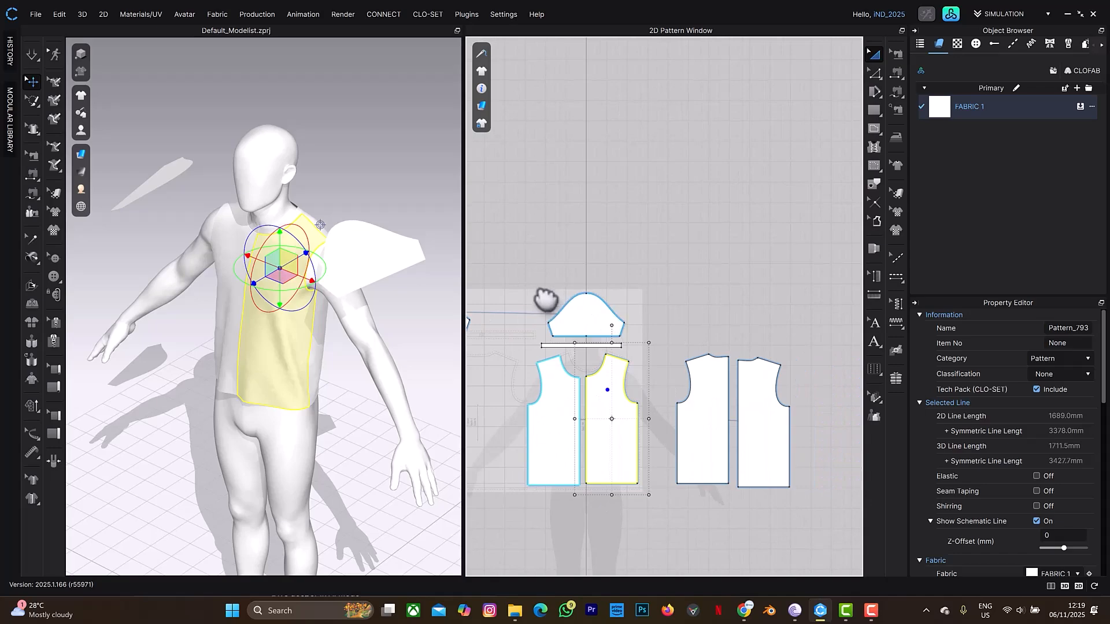
{"action": "left_click", "coordinate": [339, 292]}
{"action": "left_click", "coordinate": [707, 322]}
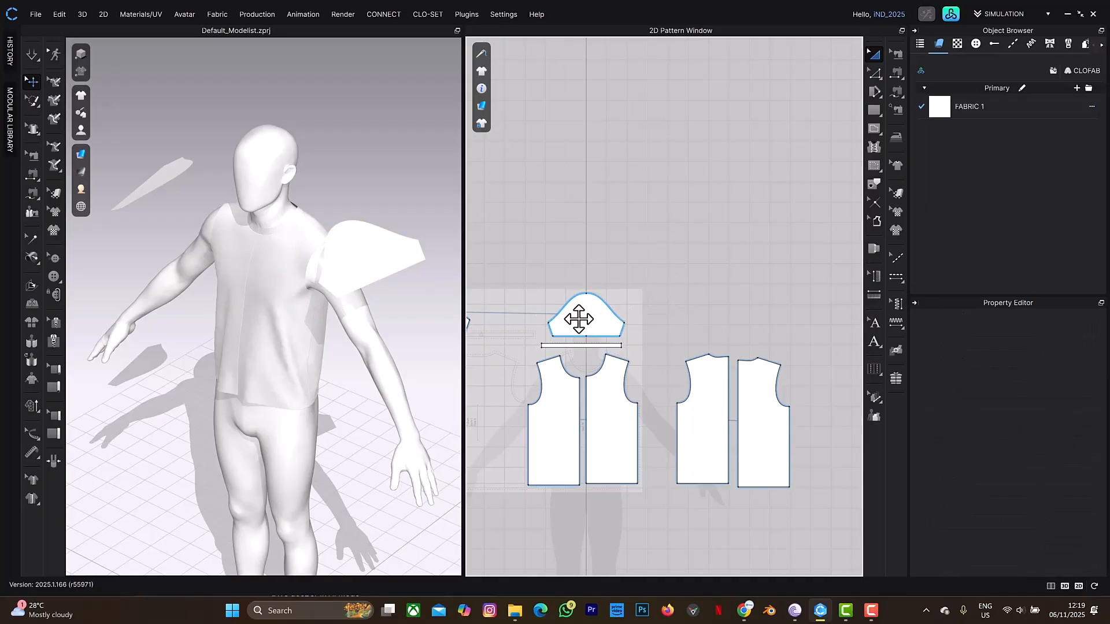
Sew the whole sleeve cap to the adjoining front and back armhole curves with free sewing, and simulate the garment
{"action": "left_click", "coordinate": [896, 74]}
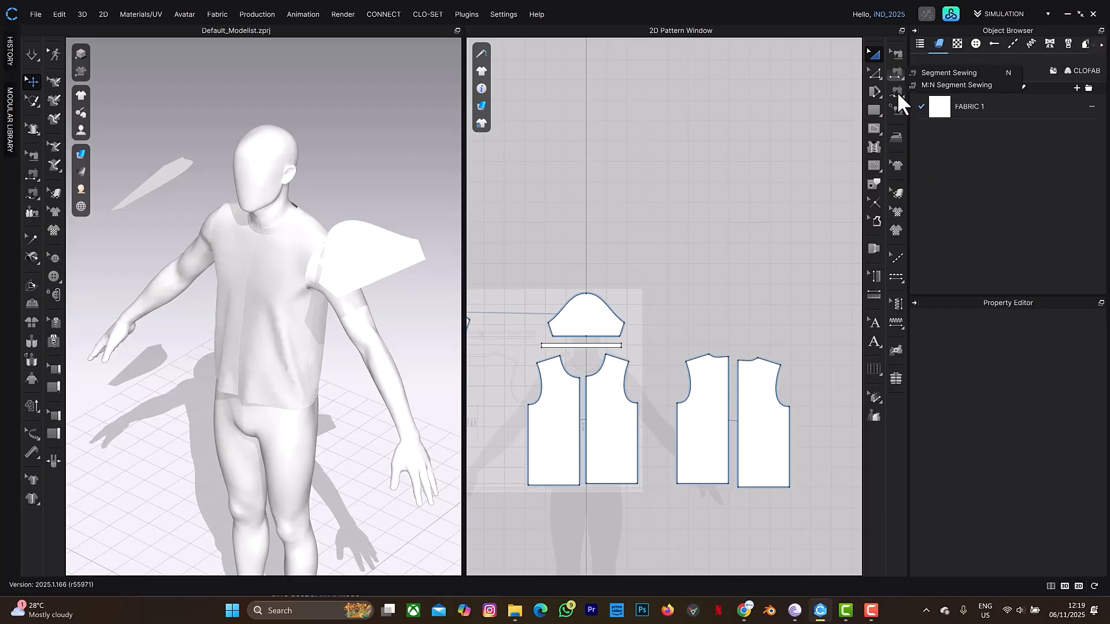
{"action": "left_click", "coordinate": [922, 86]}
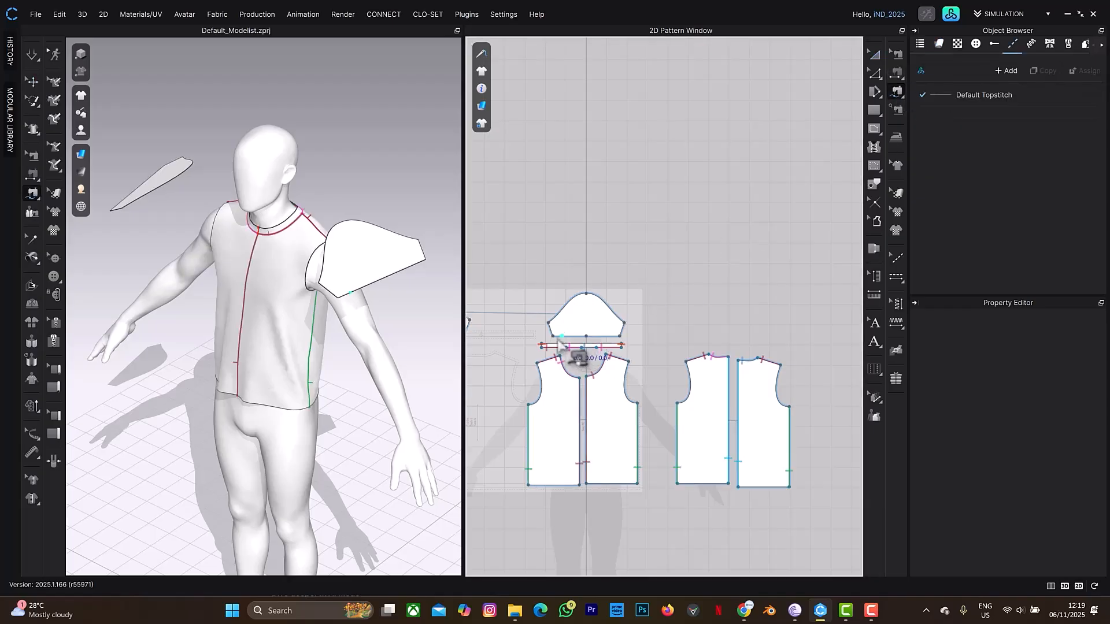
{"action": "left_click", "coordinate": [548, 323]}
{"action": "left_click", "coordinate": [623, 322]}
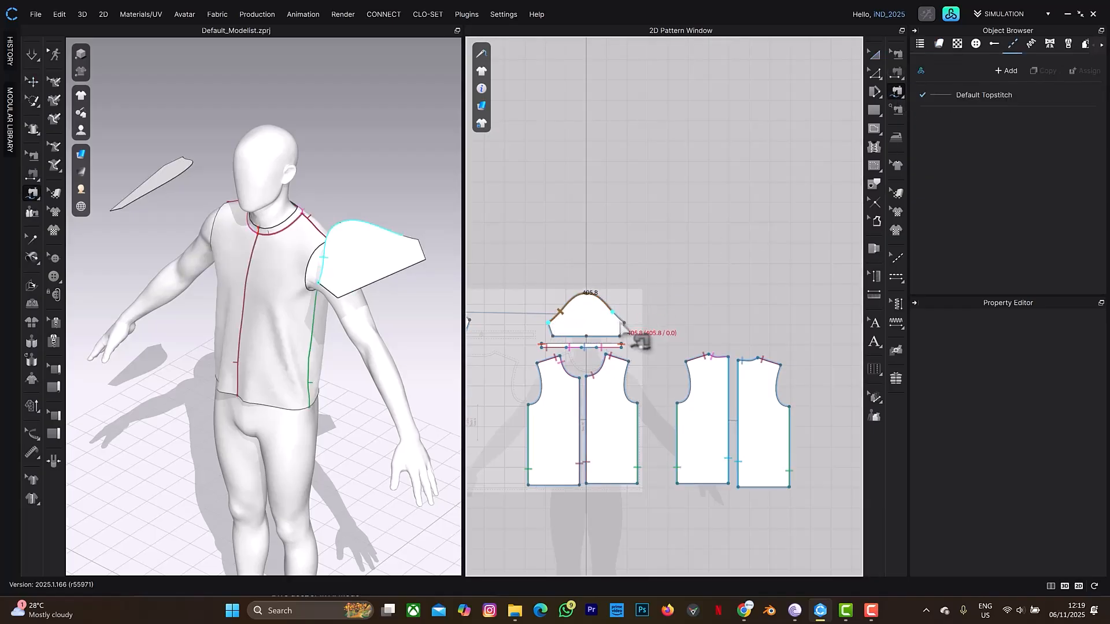
{"action": "key", "text": "Return"}
{"action": "left_click", "coordinate": [637, 404]}
{"action": "left_click", "coordinate": [628, 362]}
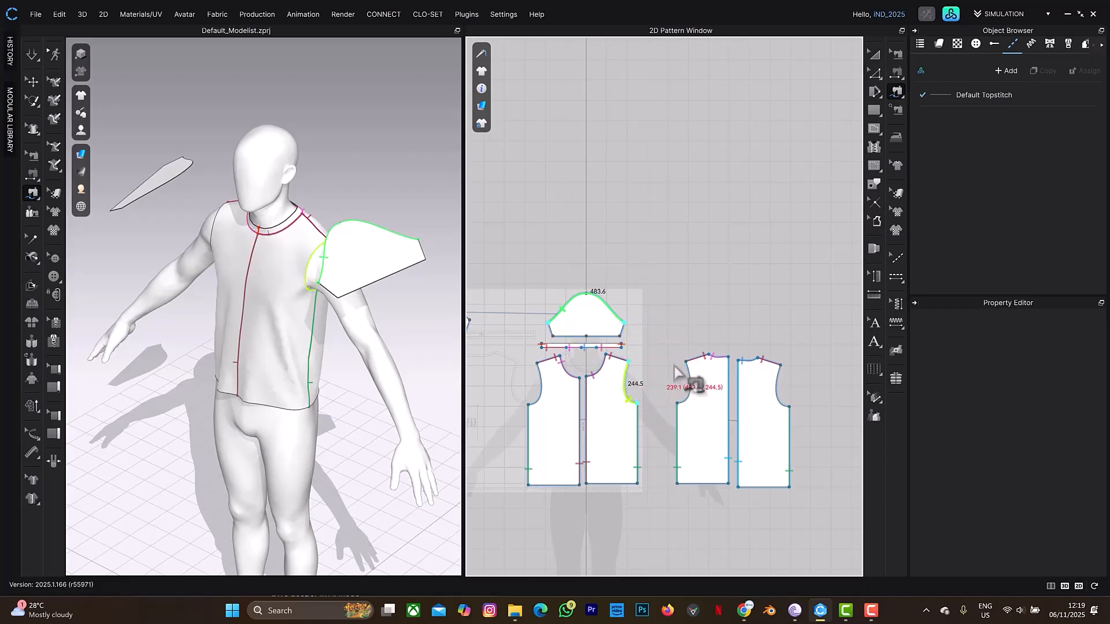
{"action": "left_click", "coordinate": [687, 362]}
{"action": "left_click", "coordinate": [679, 403]}
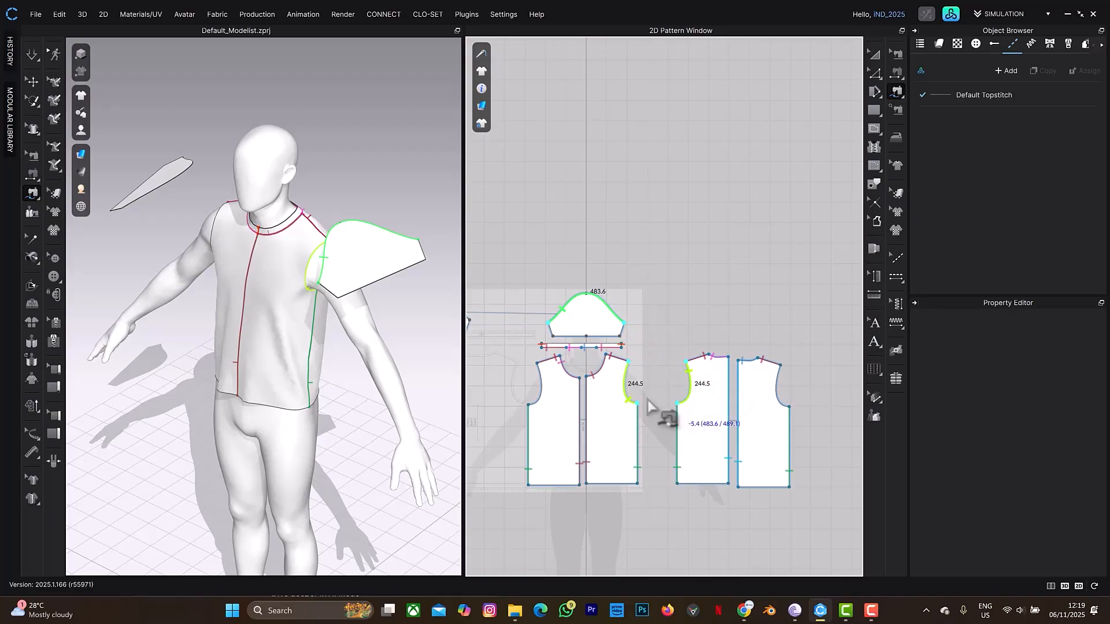
{"action": "key", "text": "2"}
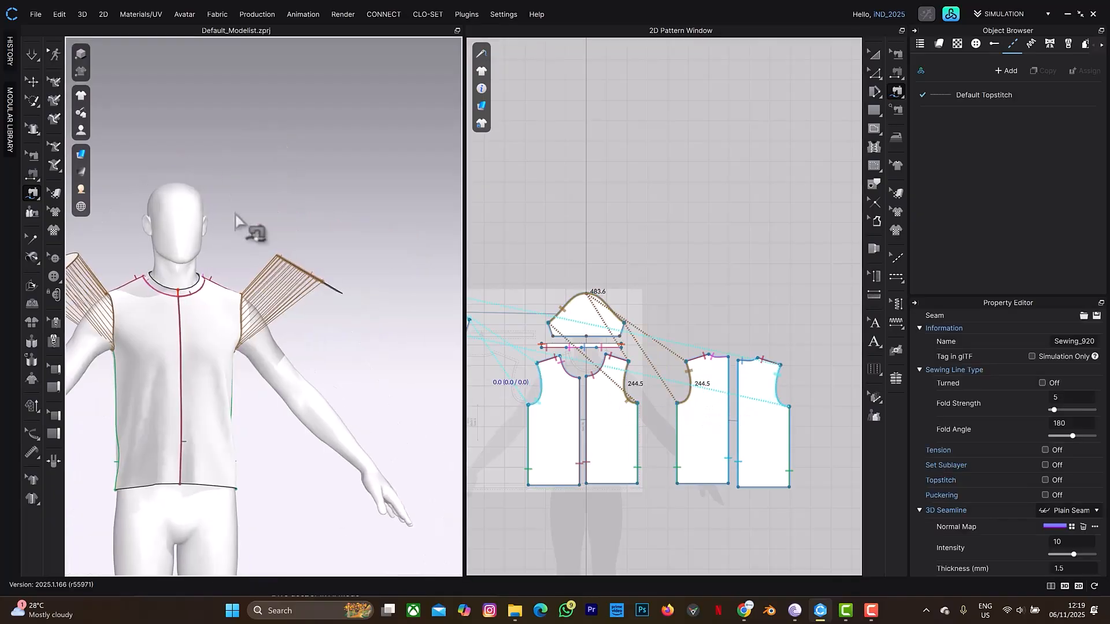
{"action": "right_click_drag", "start_coordinate": [273, 337], "coordinate": [255, 354]}
{"action": "key", "text": "space"}
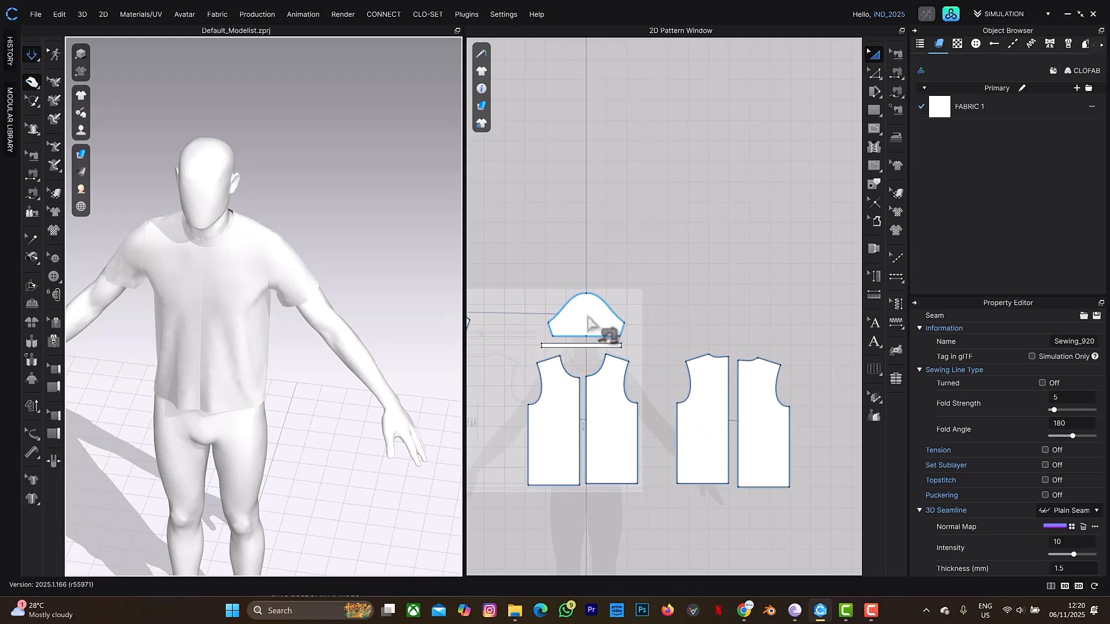
Sew the sleeve's two short underarm edges together with Segment Sewing and simulate to close the sleeves around the arms
{"action": "middle_click_drag", "start_coordinate": [566, 336], "coordinate": [639, 286]}
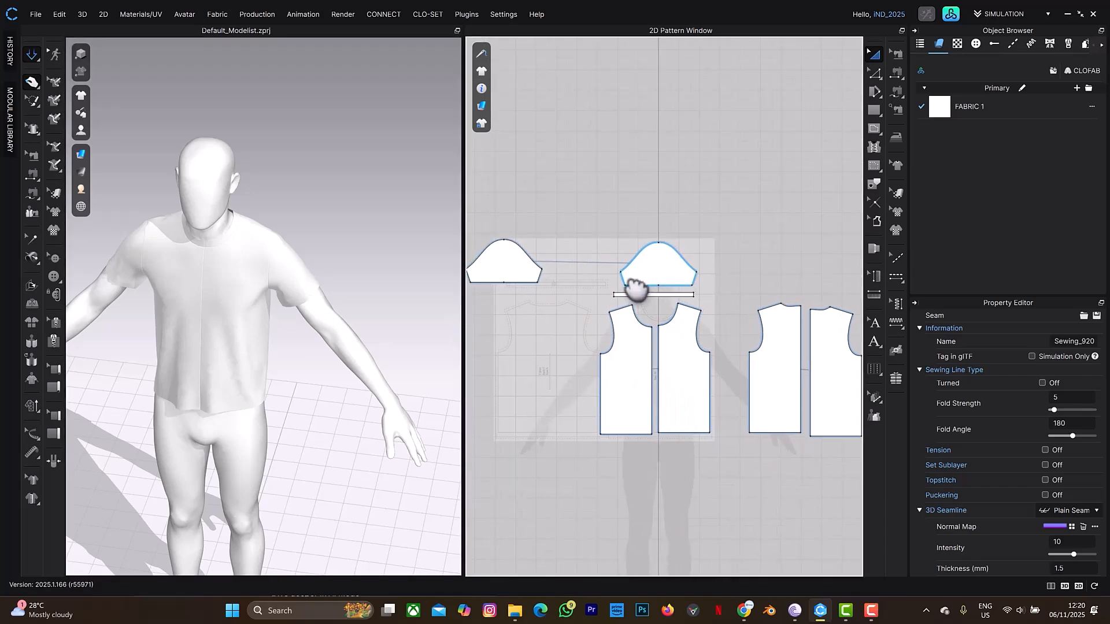
{"action": "key", "text": "n"}
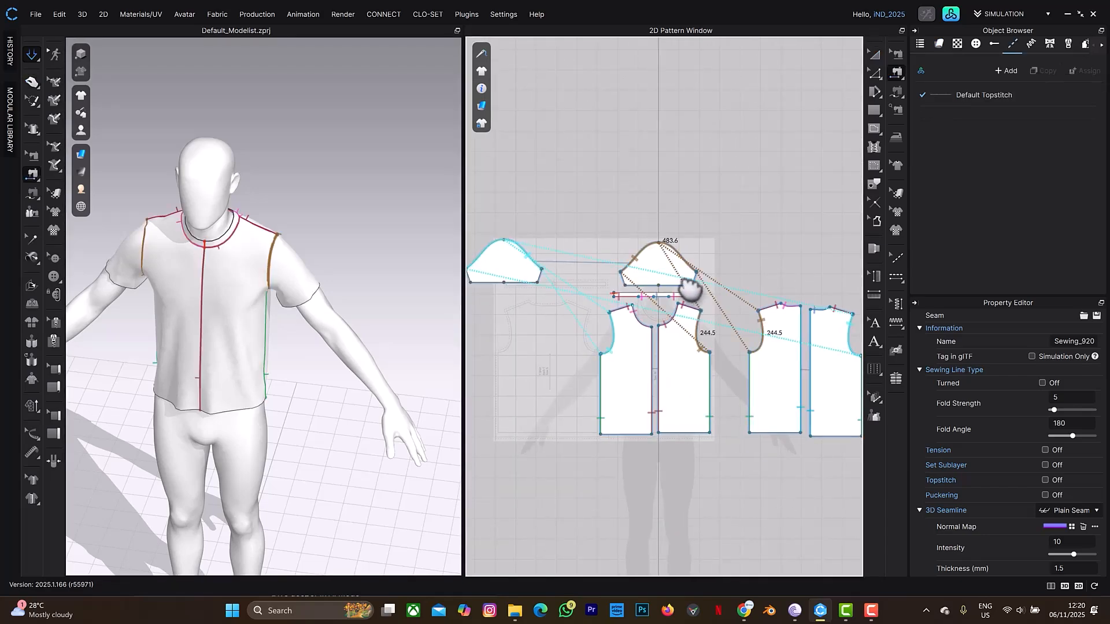
{"action": "scroll", "coordinate": [642, 295], "scroll_direction": "up", "scroll_amount": 3}
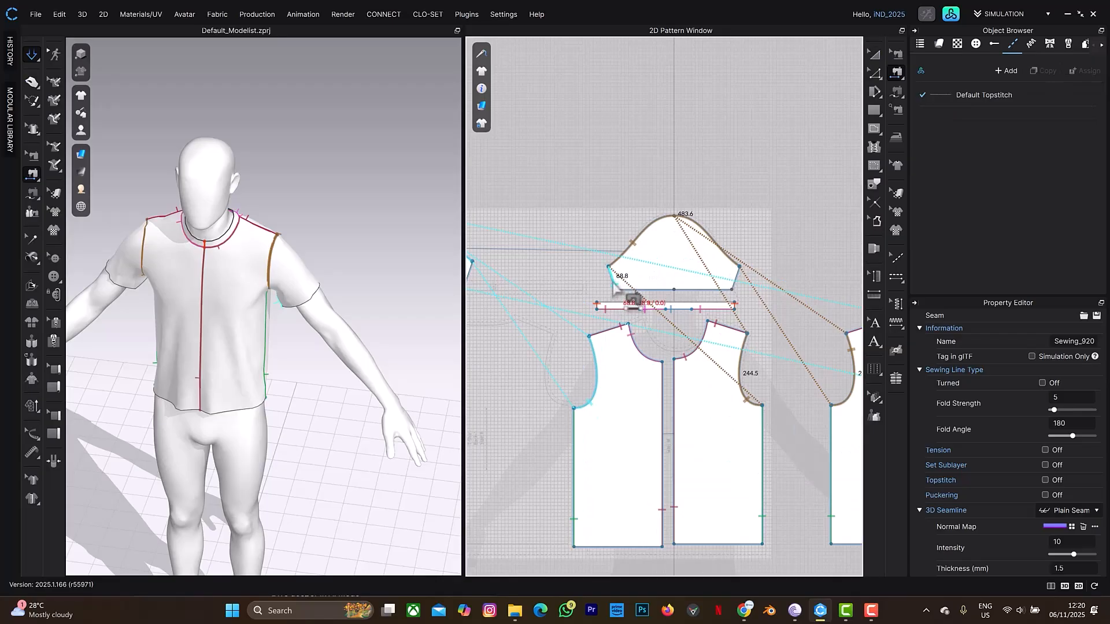
{"action": "left_click", "coordinate": [613, 277]}
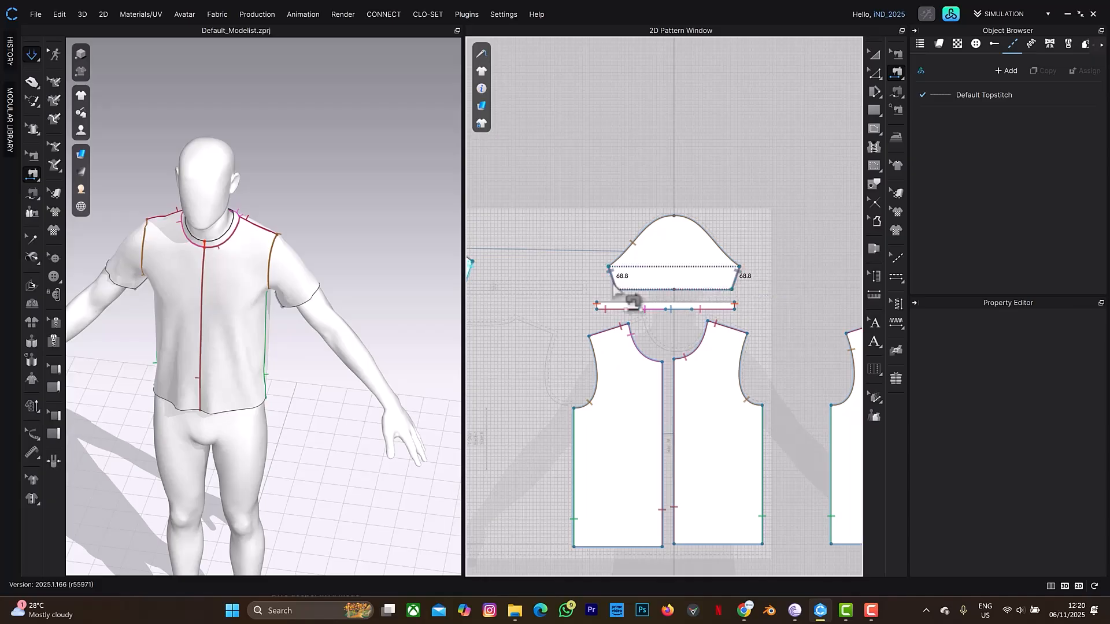
{"action": "left_click", "coordinate": [687, 301]}
{"action": "right_click_drag", "start_coordinate": [376, 278], "coordinate": [376, 217]}
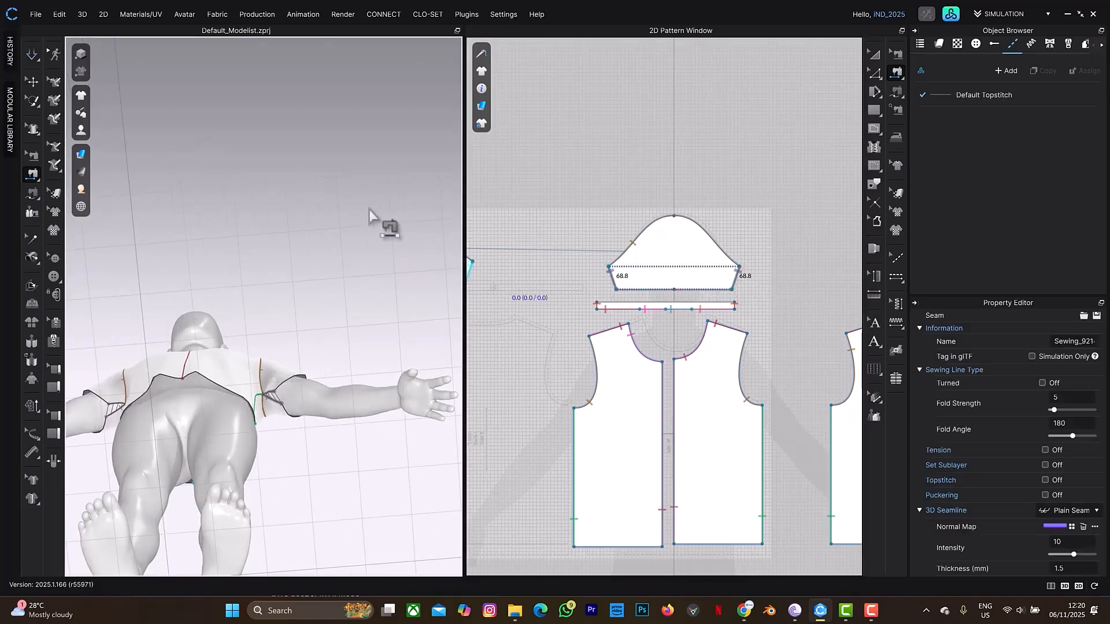
{"action": "key", "text": "q"}
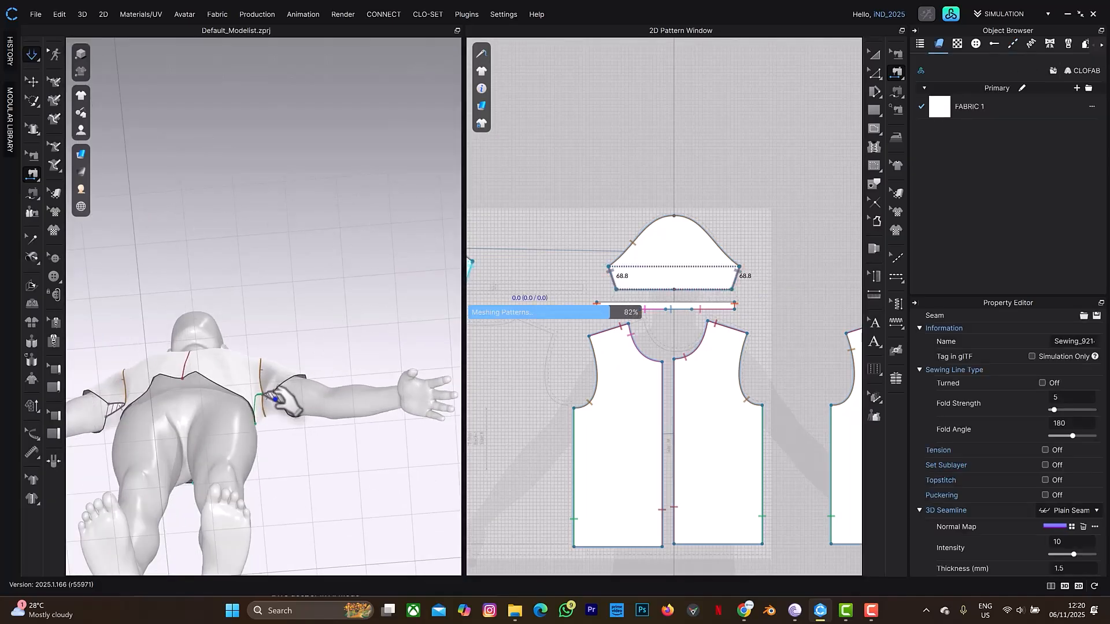
{"action": "right_click_drag", "start_coordinate": [257, 392], "coordinate": [302, 367]}
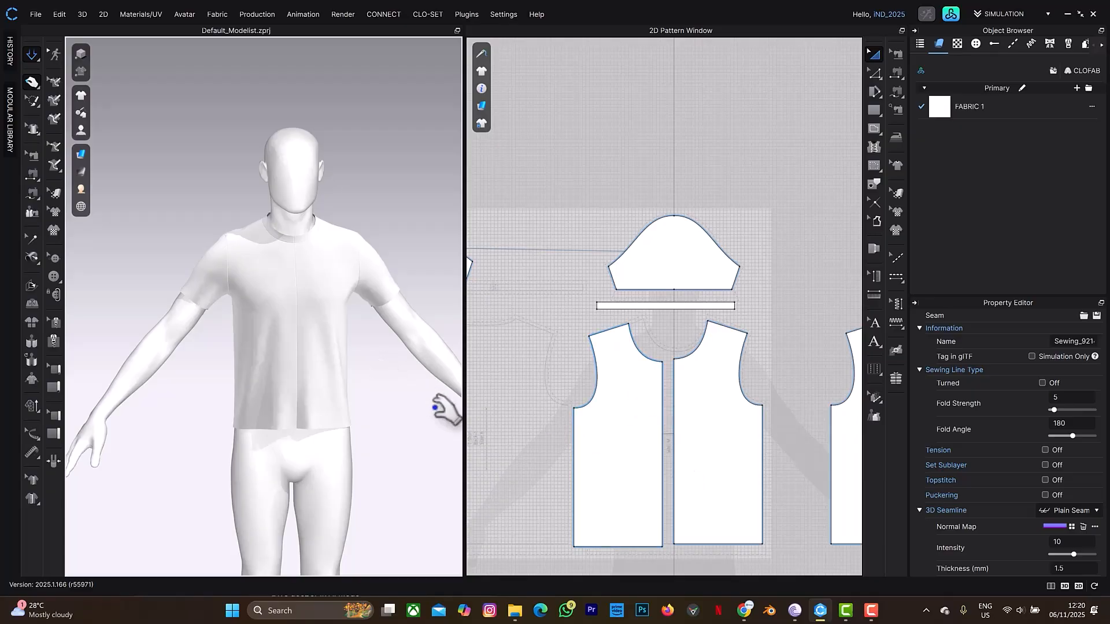
Merge the two front body pieces into one along their center seam
{"action": "right_click_drag", "start_coordinate": [483, 438], "coordinate": [495, 290]}
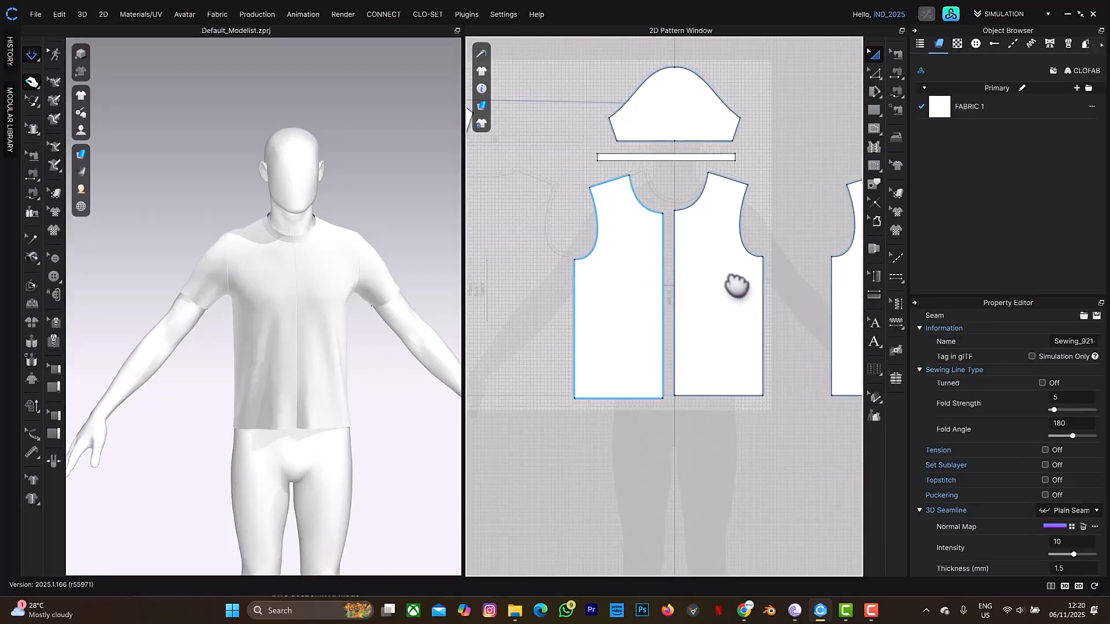
{"action": "key", "text": "n"}
{"action": "left_click", "coordinate": [676, 315]}
{"action": "left_click", "coordinate": [664, 310]}
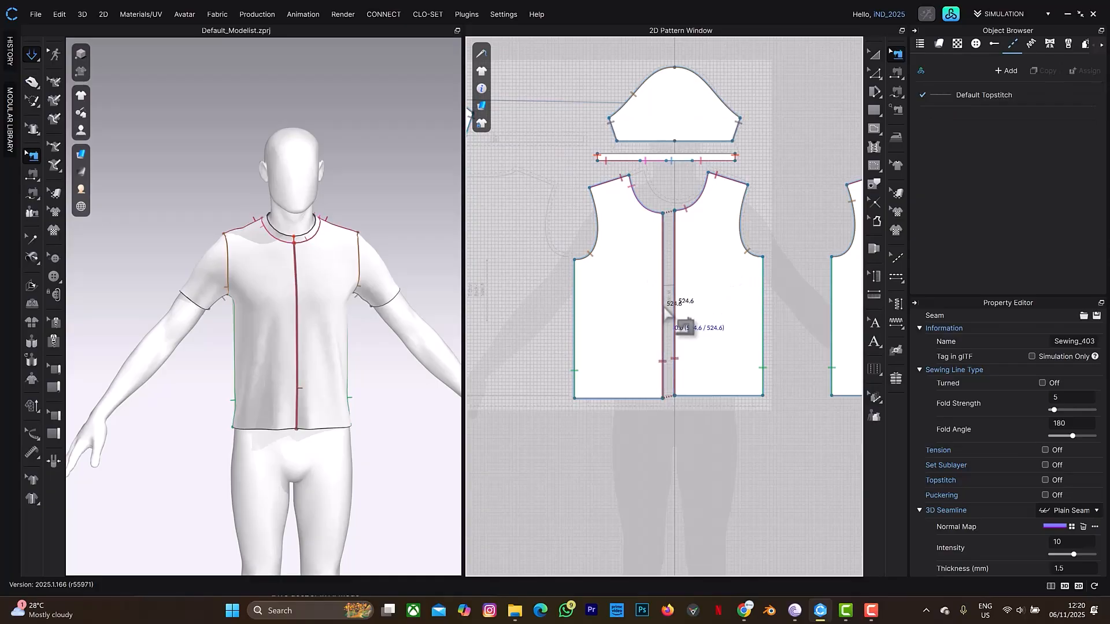
{"action": "right_click", "coordinate": [668, 312]}
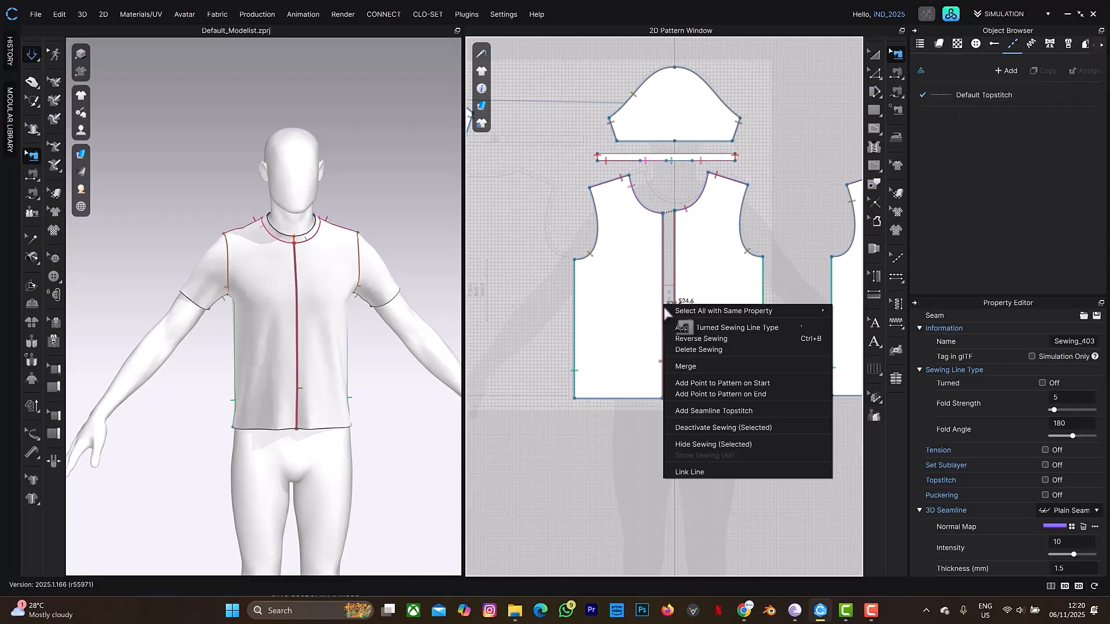
{"action": "left_click", "coordinate": [689, 367]}
Merge the two back body pieces into one along their center seam
{"action": "middle_click_drag", "start_coordinate": [836, 310], "coordinate": [541, 341]}
{"action": "left_click", "coordinate": [629, 349]}
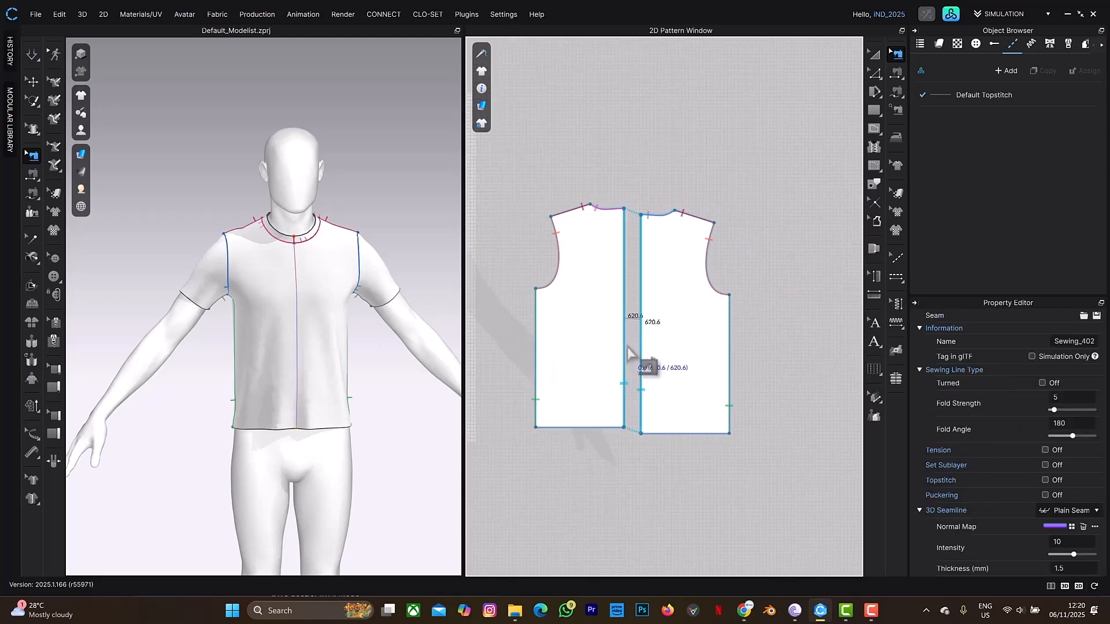
{"action": "right_click", "coordinate": [627, 350]}
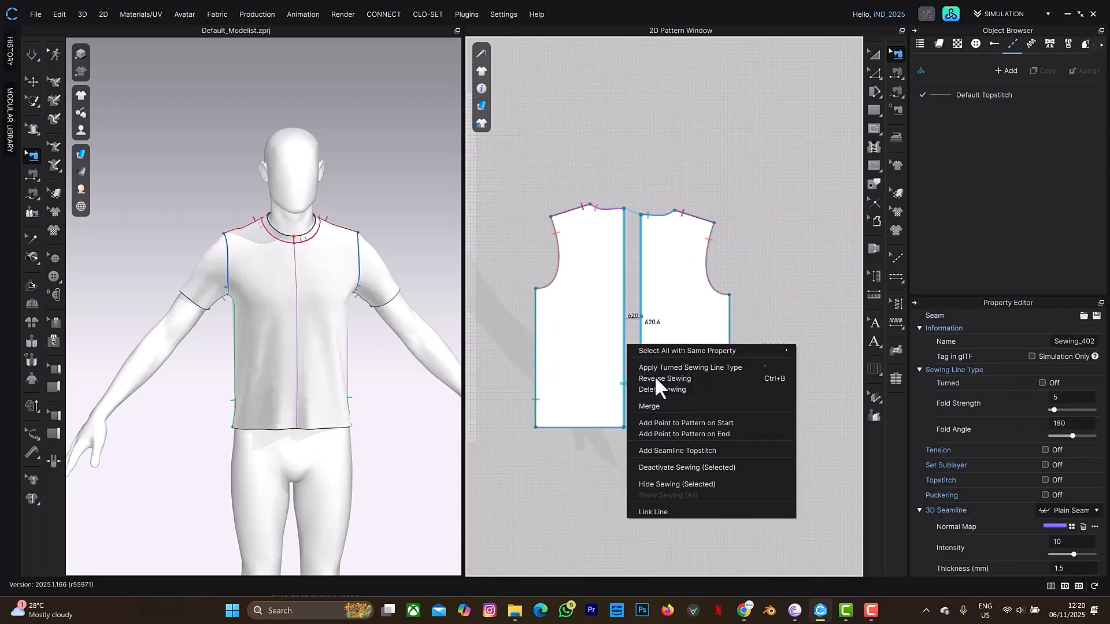
{"action": "left_click", "coordinate": [671, 404]}
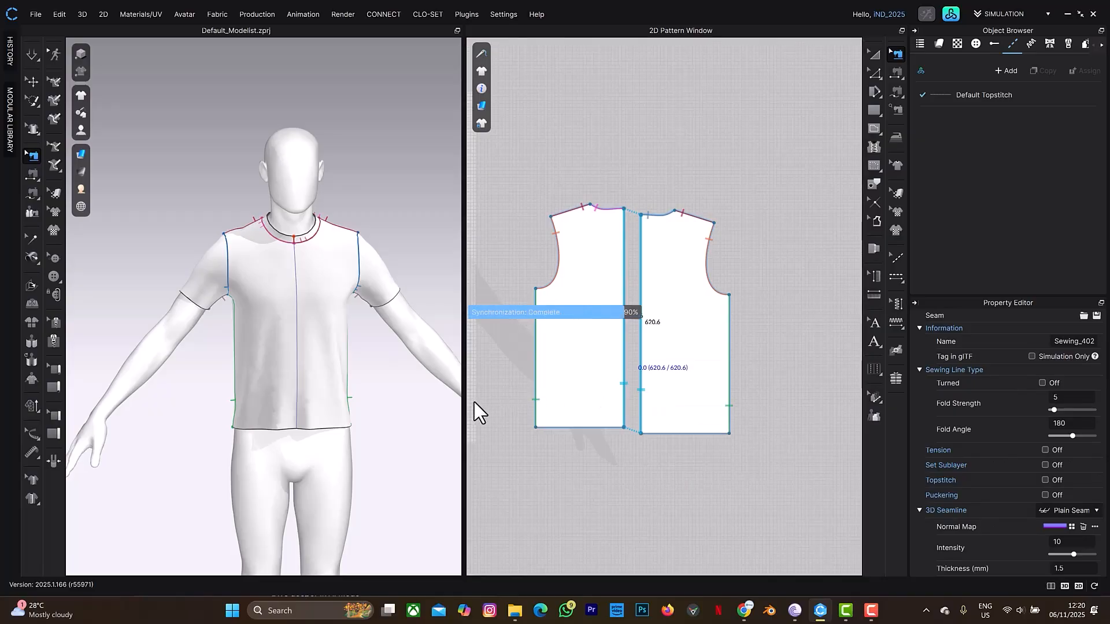
Lengthen the front and back body pieces by lowering both hem edges together in two small moves, and simulate the T-shirt
{"action": "middle_click_drag", "start_coordinate": [587, 466], "coordinate": [787, 368]}
{"action": "key", "text": "z"}
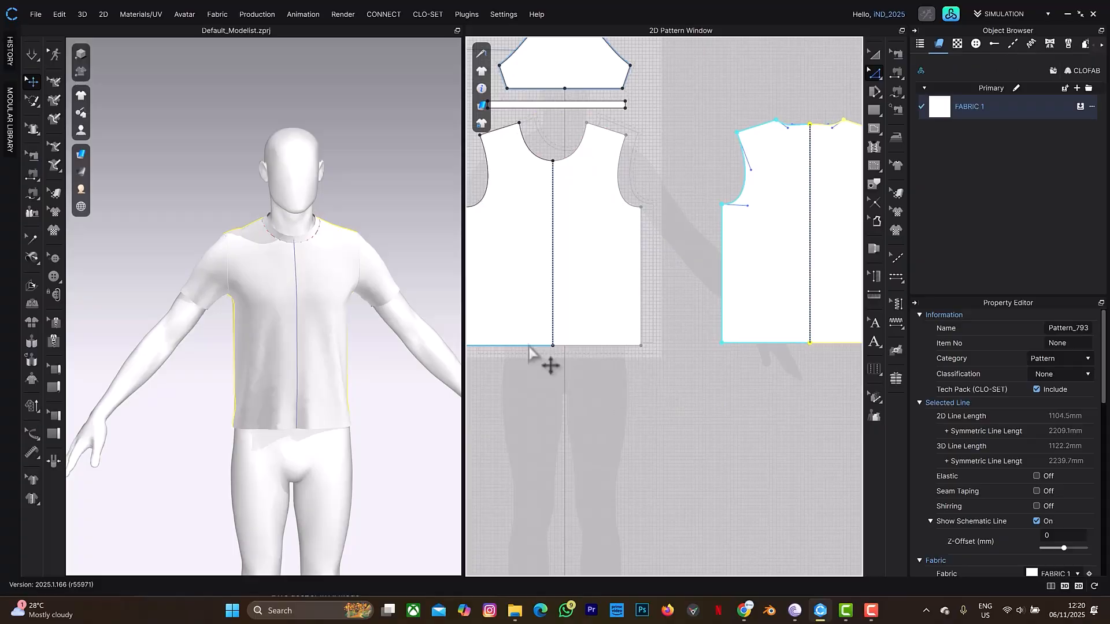
{"action": "left_click_drag", "start_coordinate": [752, 349], "coordinate": [752, 359]}
{"action": "left_click", "coordinate": [520, 371]}
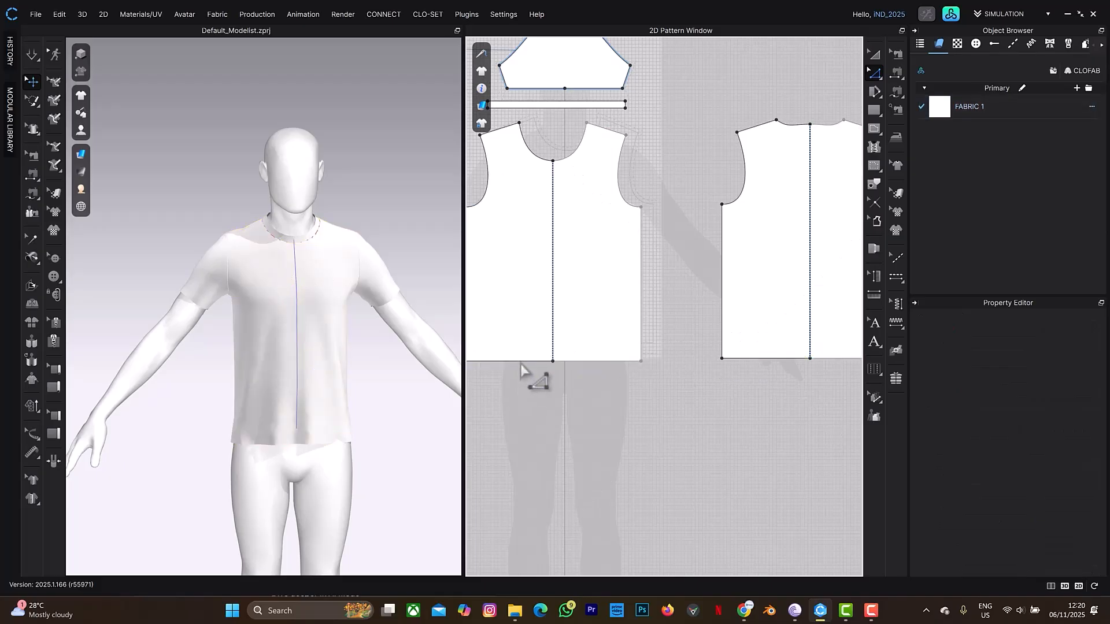
{"action": "left_click", "coordinate": [522, 362]}
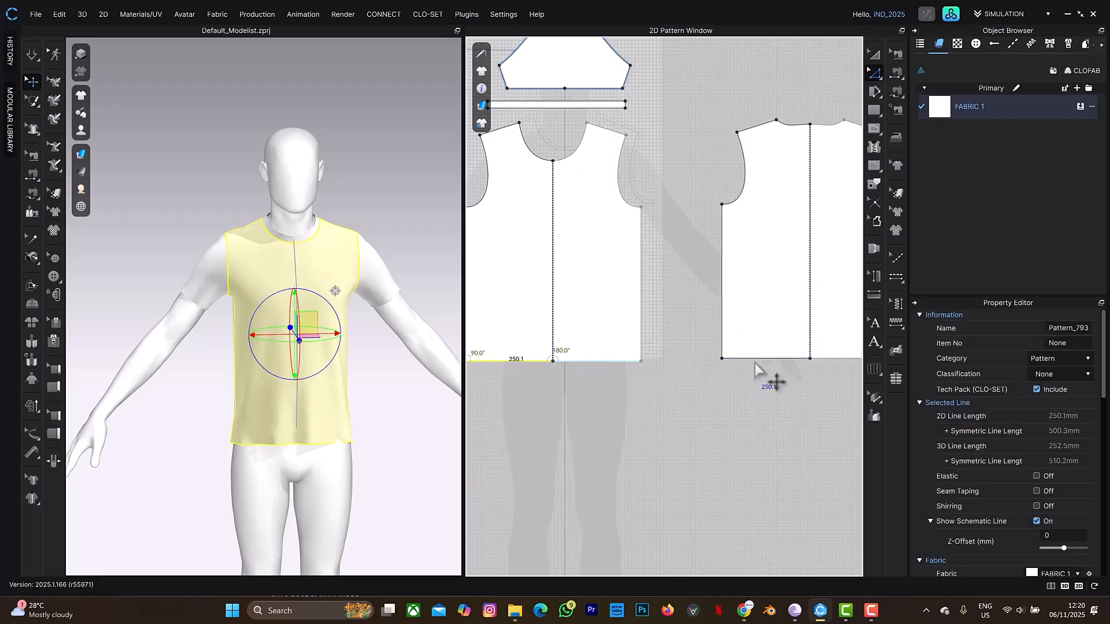
{"action": "left_click_drag", "start_coordinate": [756, 362], "coordinate": [748, 371]}
{"action": "left_click", "coordinate": [381, 399]}
{"action": "key", "text": "space"}
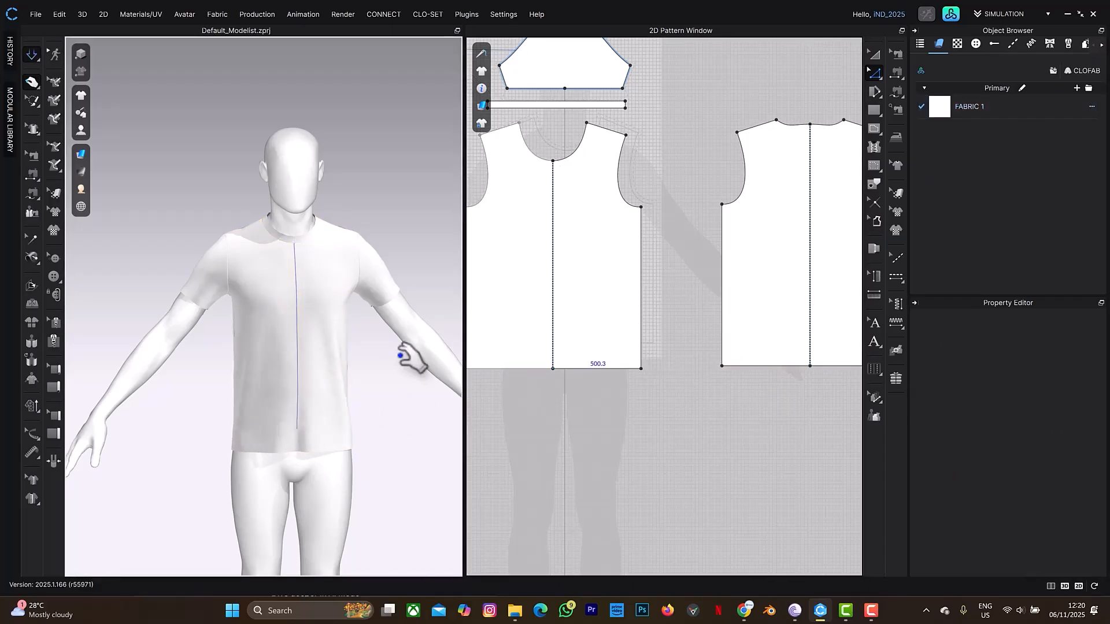
{"action": "scroll", "coordinate": [629, 341], "scroll_direction": "down", "scroll_amount": 4}
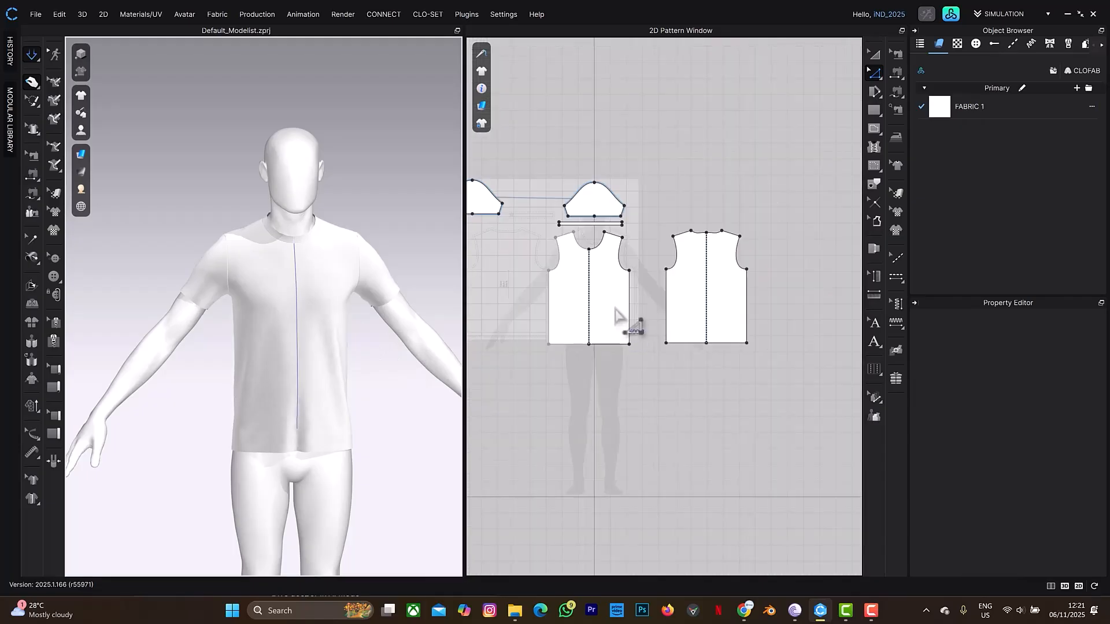
Select both sleeves and the front and back body pieces together, and set their Shrinkage Weft to 110%
{"action": "middle_click_drag", "start_coordinate": [574, 205], "coordinate": [659, 211]}
{"action": "key", "text": "a"}
{"action": "left_click", "coordinate": [575, 219]}
{"action": "left_click", "coordinate": [701, 217], "text": "shift"}
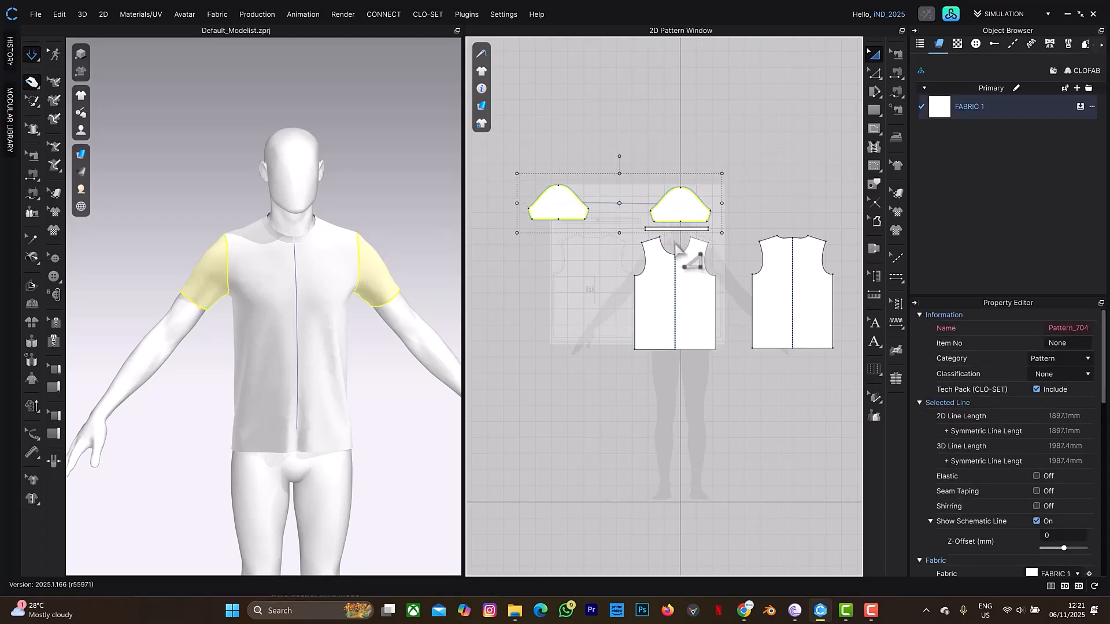
{"action": "left_click", "coordinate": [659, 300], "text": "shift"}
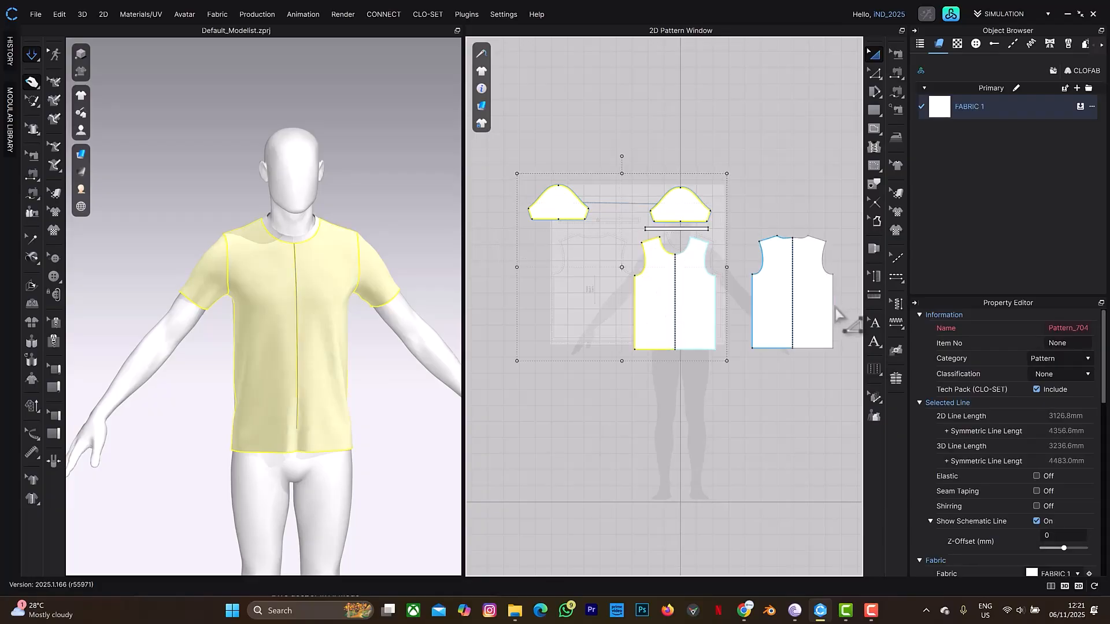
{"action": "left_click", "coordinate": [827, 319], "text": "shift"}
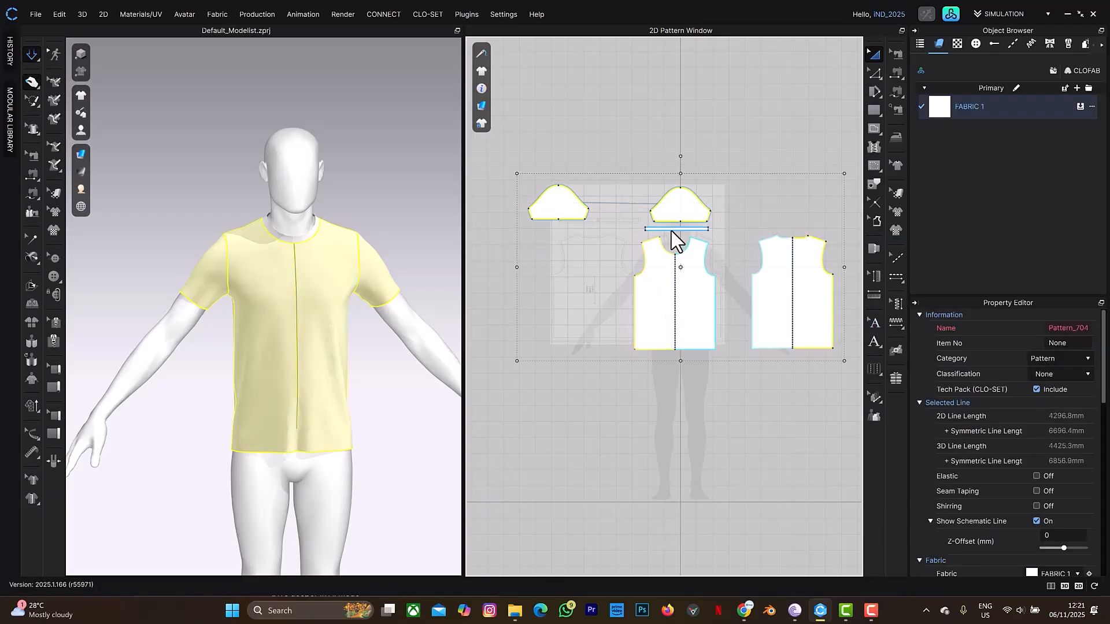
{"action": "scroll", "coordinate": [1061, 490], "scroll_direction": "down", "scroll_amount": 3}
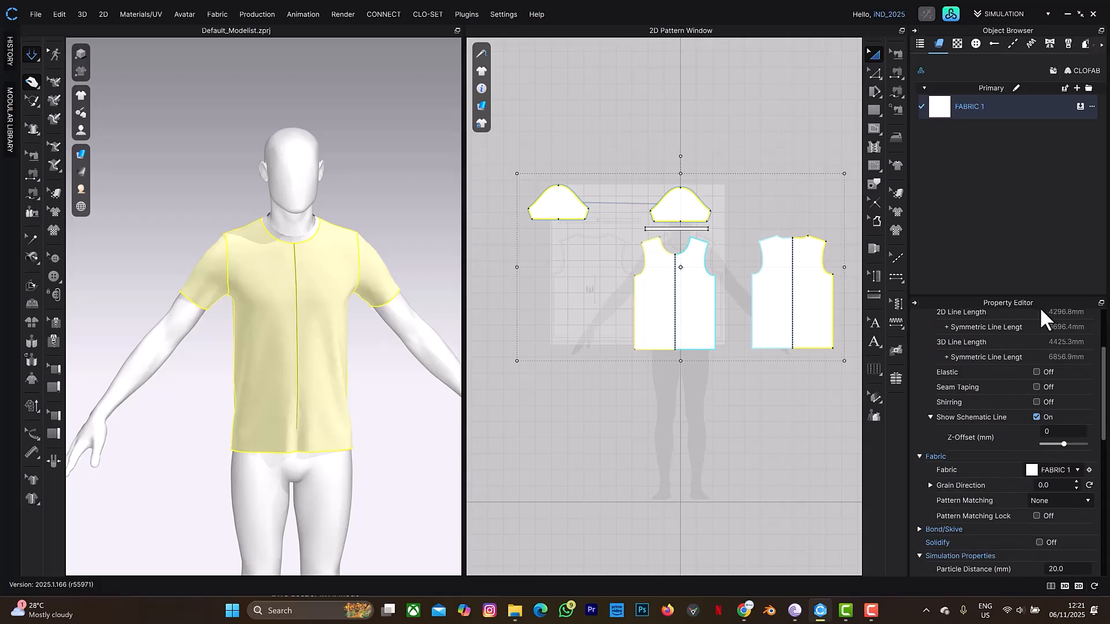
{"action": "scroll", "coordinate": [1073, 521], "scroll_direction": "down", "scroll_amount": 2}
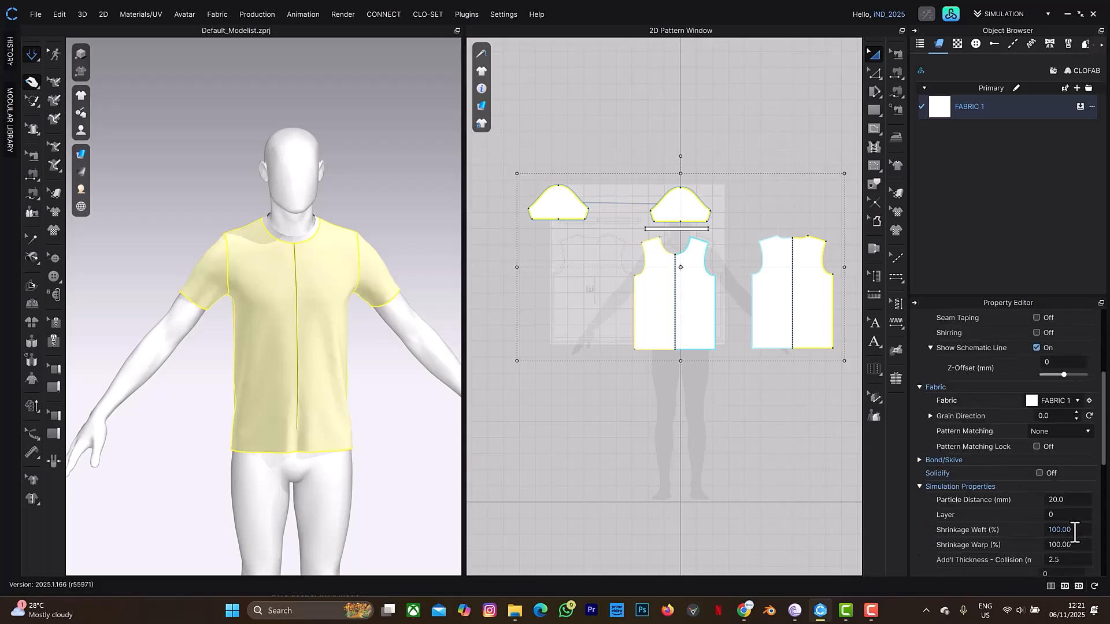
{"action": "left_click", "coordinate": [1077, 530]}
{"action": "key", "text": "Return"}
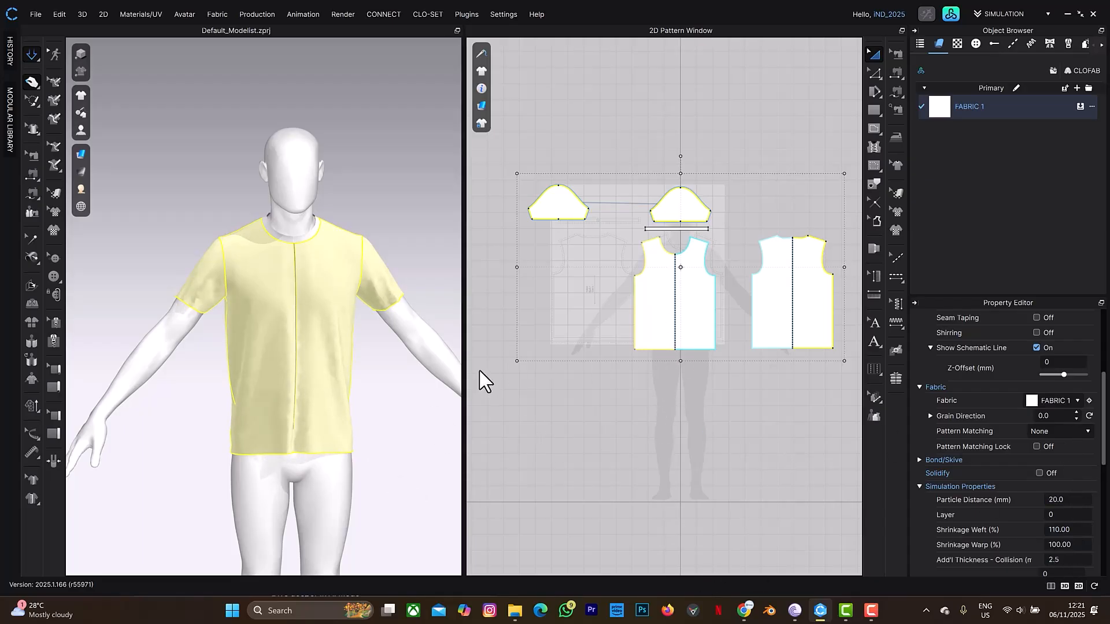
Set the Shrinkage Warp of the selected sleeves and body pieces to 110%, then deselect them and inspect the drape
{"action": "left_click", "coordinate": [1079, 546]}
{"action": "type", "text": "11"}
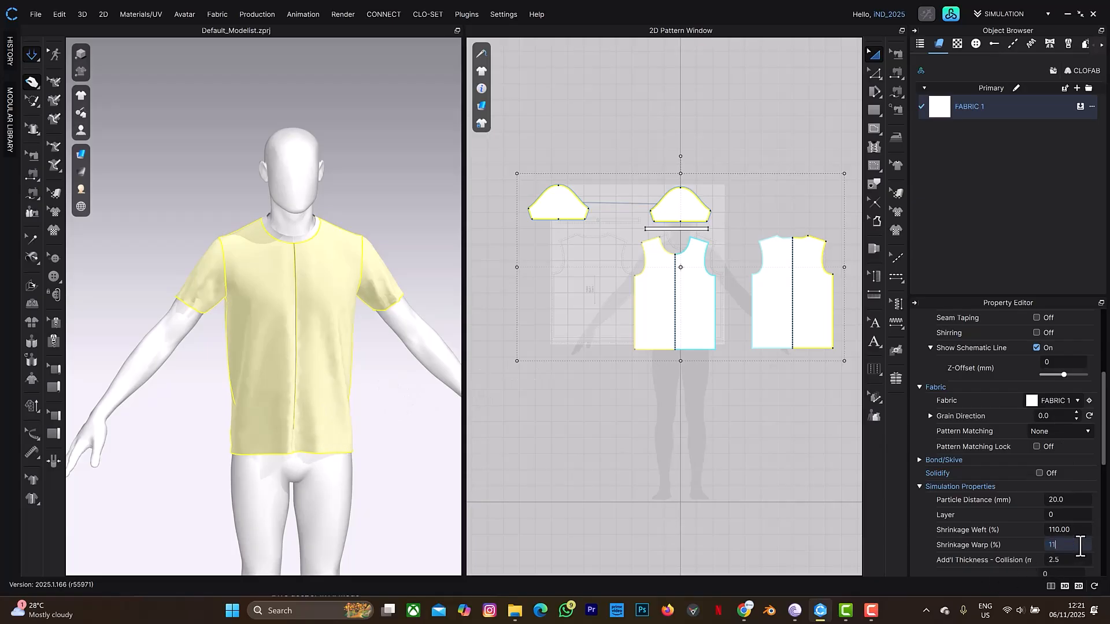
{"action": "type", "text": "0"}
{"action": "key", "text": "Return"}
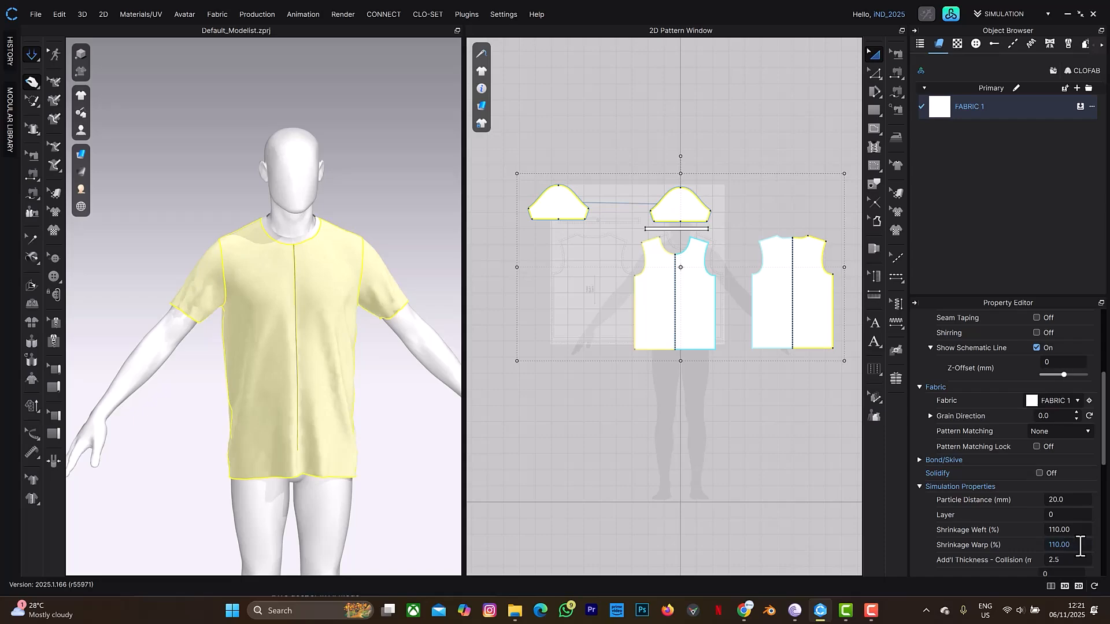
{"action": "right_click_drag", "start_coordinate": [334, 372], "coordinate": [377, 359]}
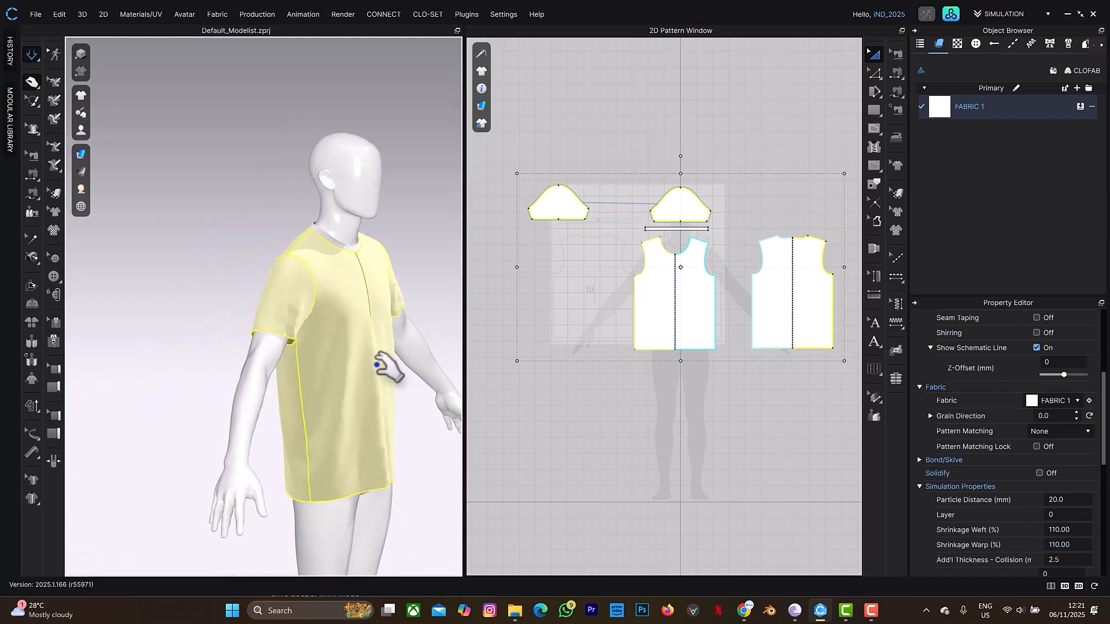
{"action": "left_click", "coordinate": [413, 390]}
{"action": "right_click_drag", "start_coordinate": [391, 297], "coordinate": [361, 329]}
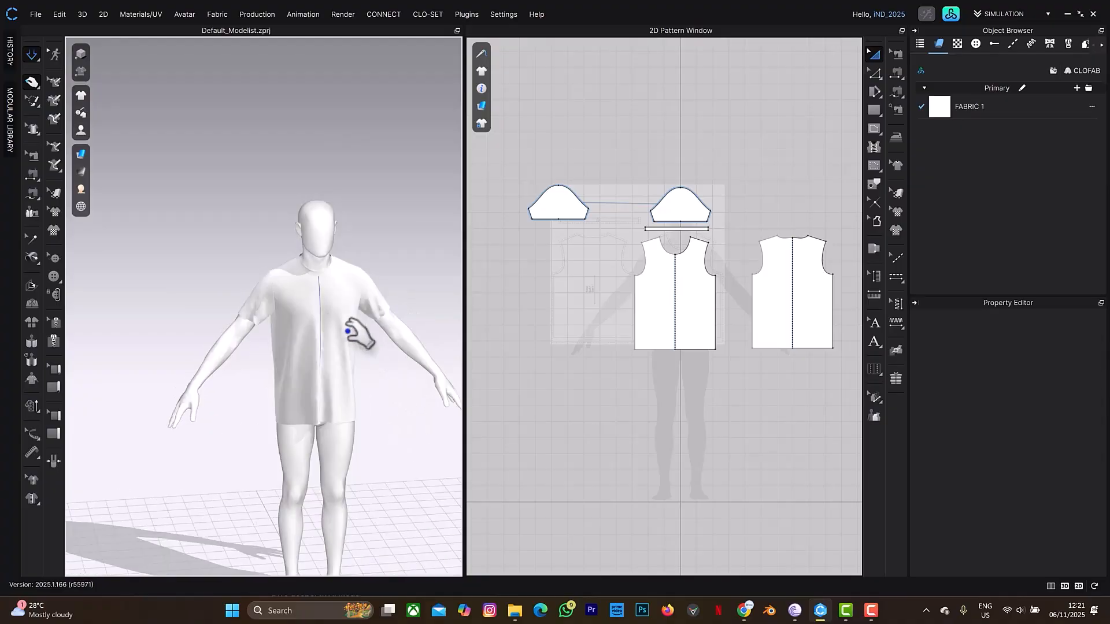
Search the library's fabrics for "knit" and replace FABRIC 1 with Knit_Terry
{"action": "left_click", "coordinate": [953, 14]}
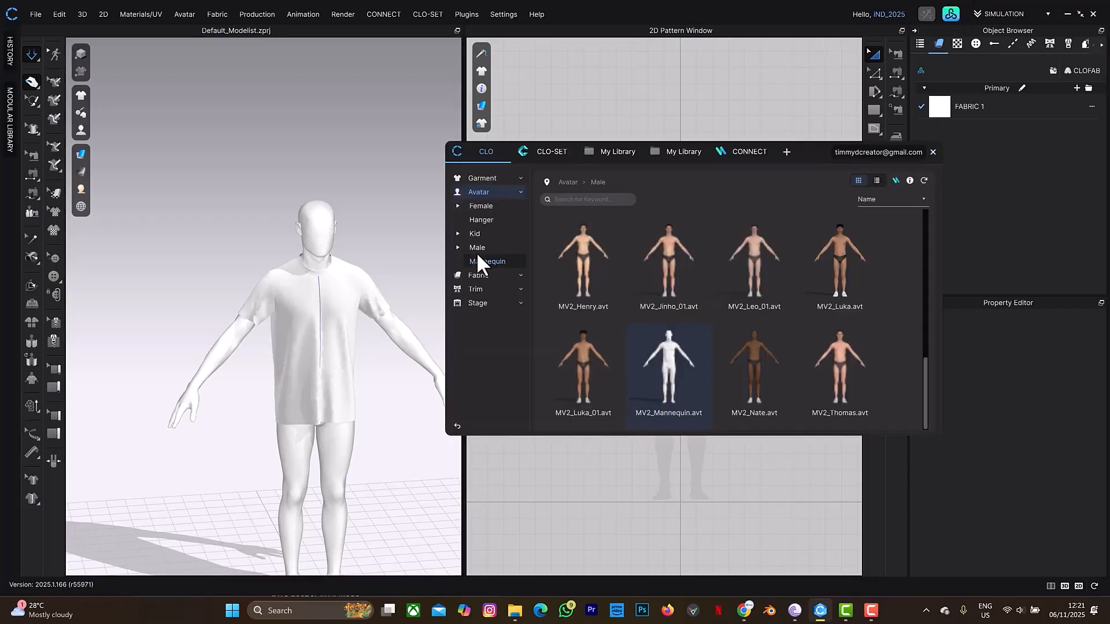
{"action": "left_click", "coordinate": [474, 274]}
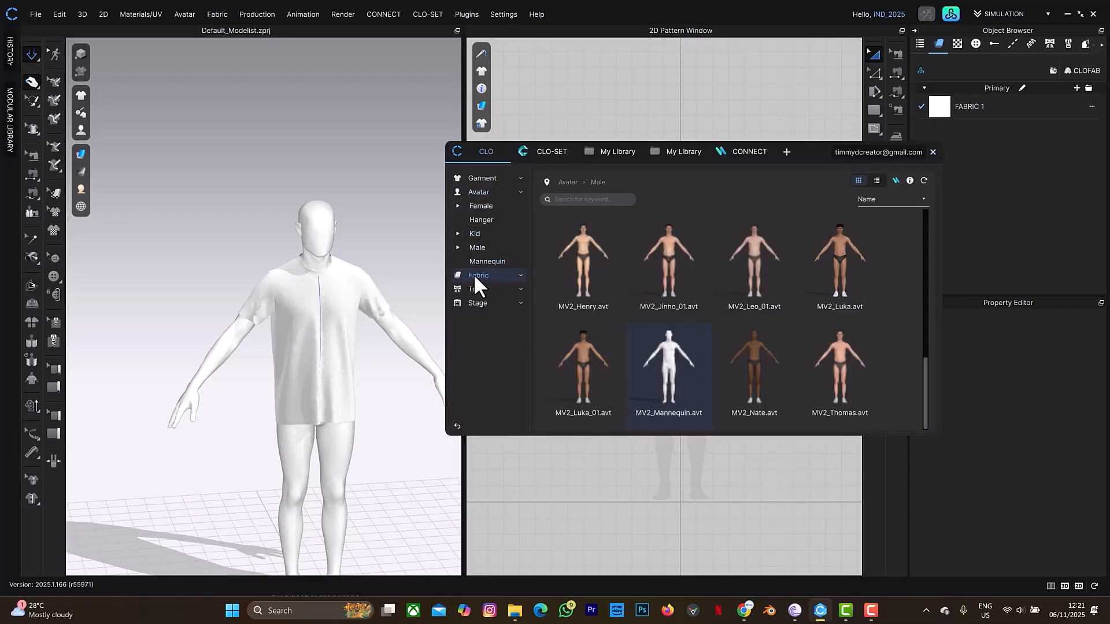
{"action": "left_click", "coordinate": [587, 200]}
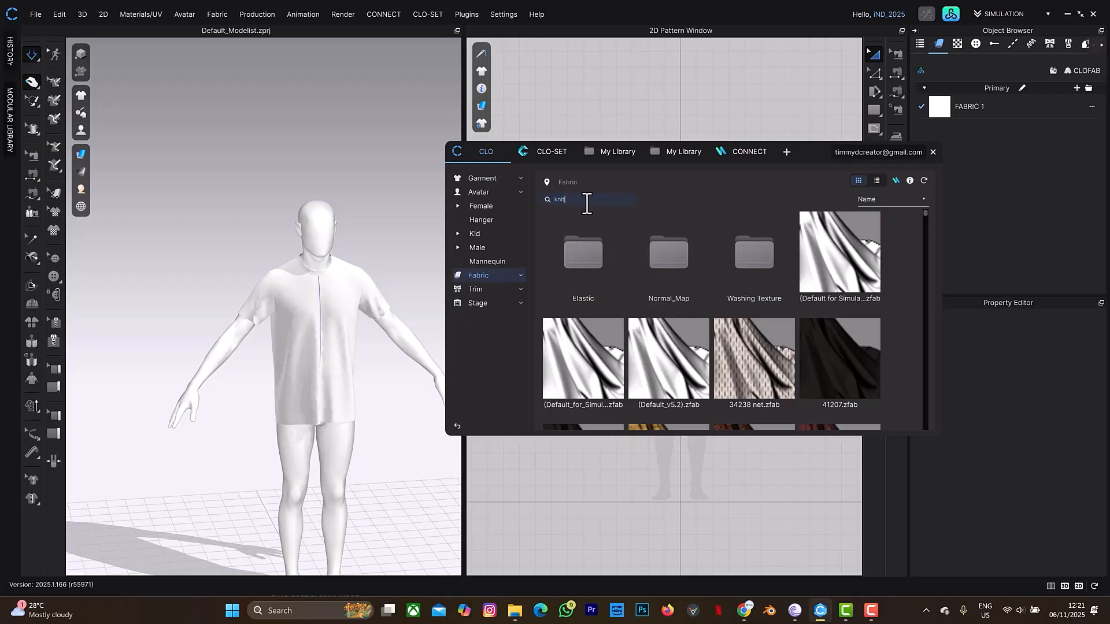
{"action": "type", "text": "knit"}
{"action": "key", "text": "Return"}
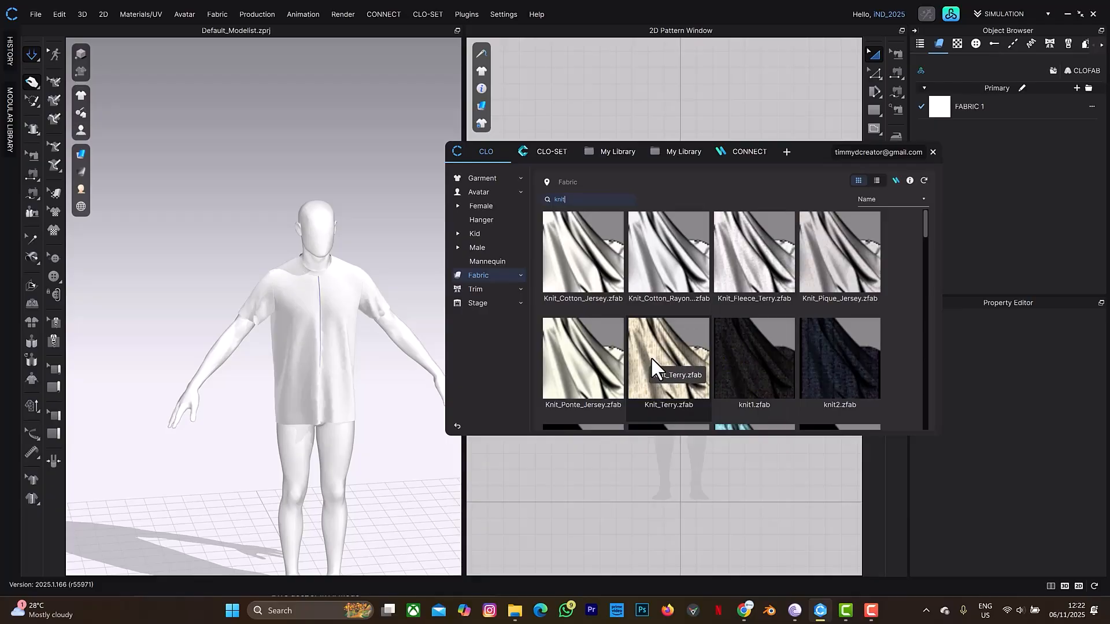
{"action": "mouse_move", "coordinate": [651, 356]}
{"action": "left_mouse_down"}
{"action": "mouse_move", "coordinate": [827, 260]}
{"action": "mouse_move", "coordinate": [998, 109]}
{"action": "left_mouse_up"}
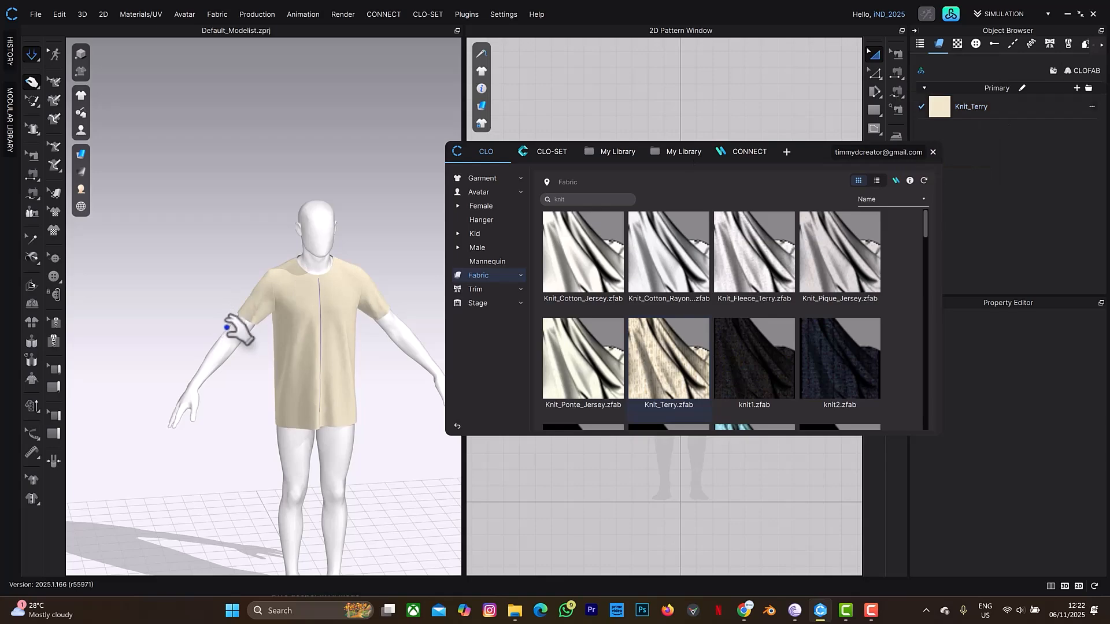
{"action": "mouse_move", "coordinate": [329, 355]}
{"action": "right_mouse_down"}
{"action": "mouse_move", "coordinate": [322, 364]}
{"action": "mouse_move", "coordinate": [349, 349]}
{"action": "mouse_move", "coordinate": [305, 348]}
{"action": "mouse_move", "coordinate": [339, 370]}
{"action": "right_mouse_up"}
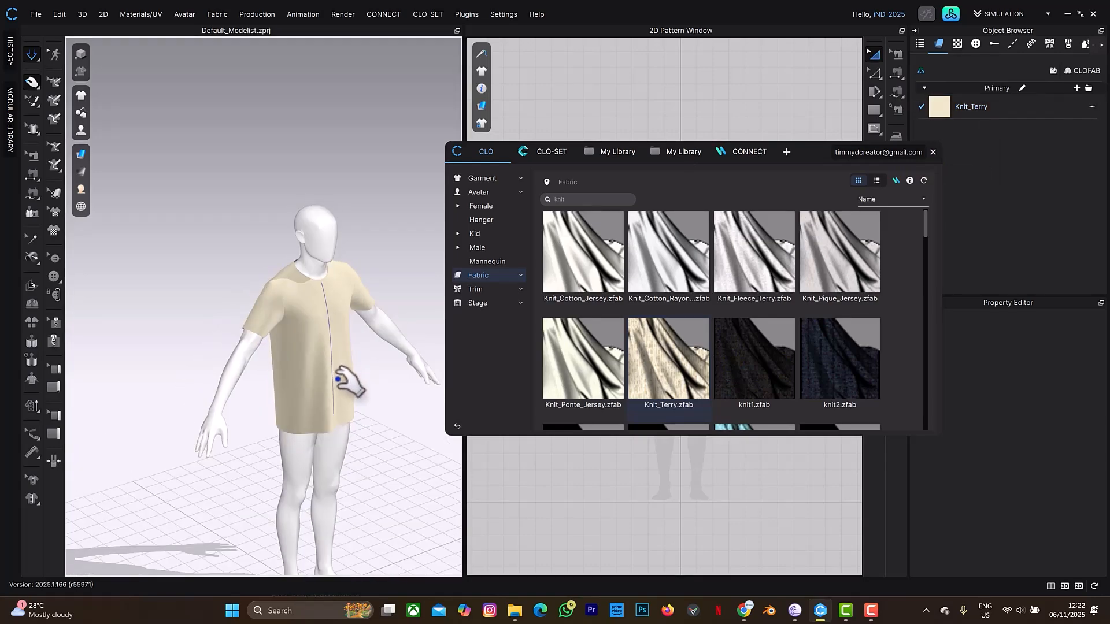
{"action": "scroll", "coordinate": [332, 272], "scroll_direction": "up", "scroll_amount": 3}
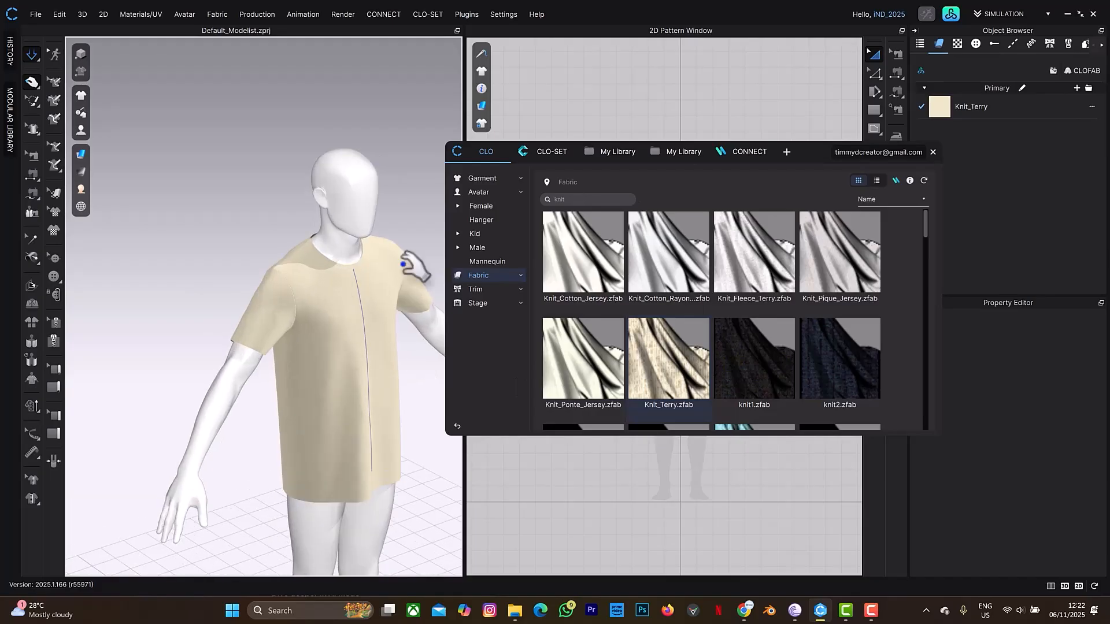
Search the library's fabrics for "rib", add Rib_2X2_468gsm as a second project fabric, and close the library
{"action": "left_click_drag", "start_coordinate": [578, 199], "coordinate": [538, 199]}
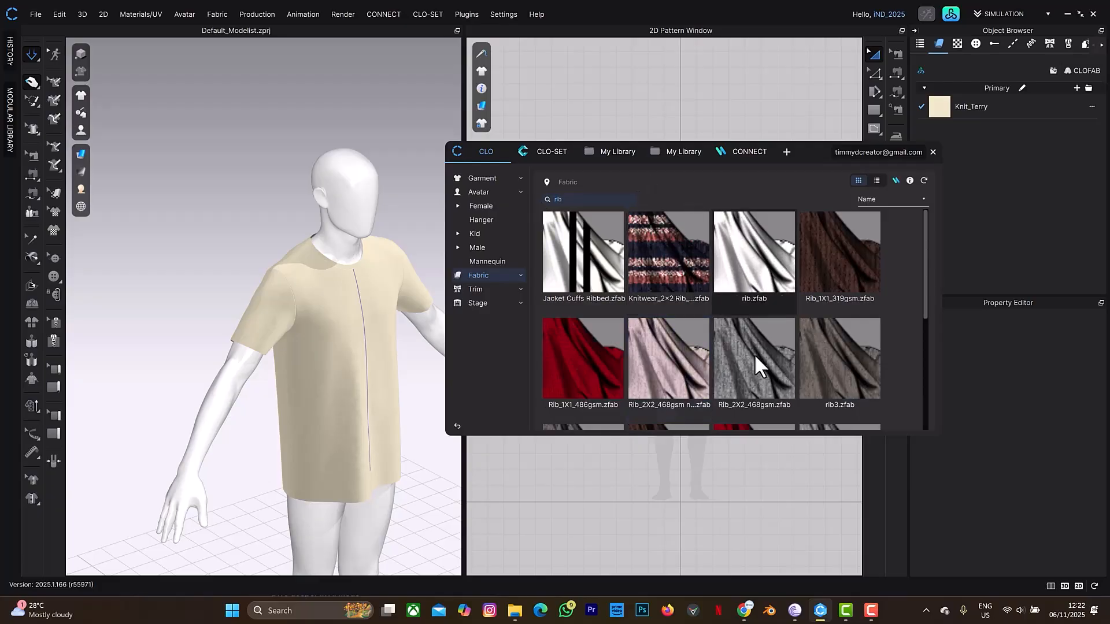
{"action": "left_click_drag", "start_coordinate": [743, 381], "coordinate": [1039, 157]}
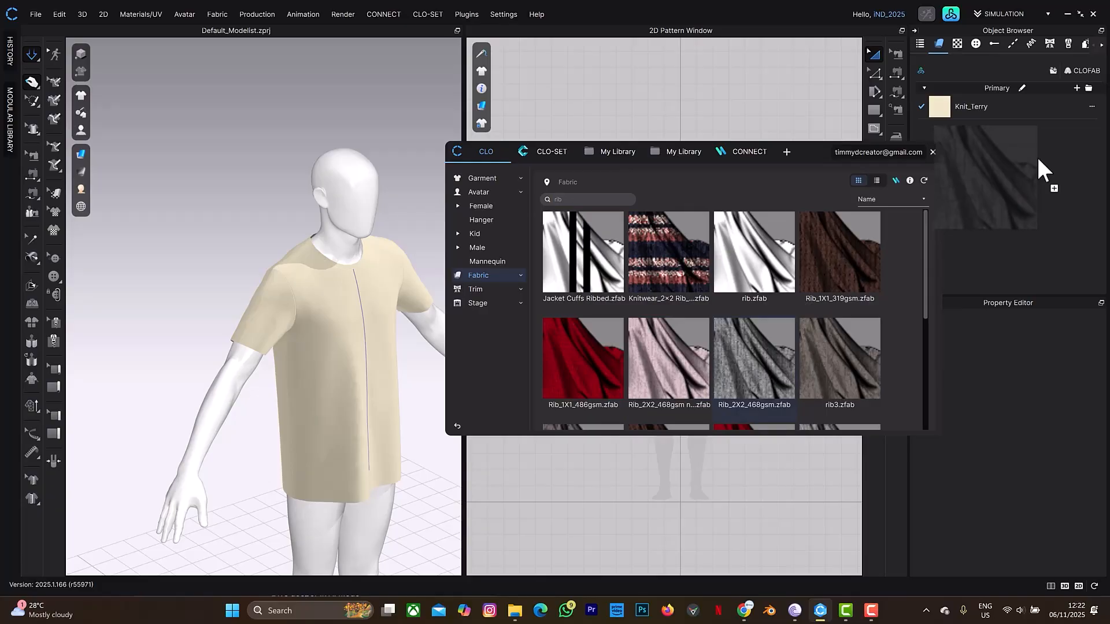
{"action": "left_click_drag", "start_coordinate": [1039, 158], "coordinate": [1020, 196]}
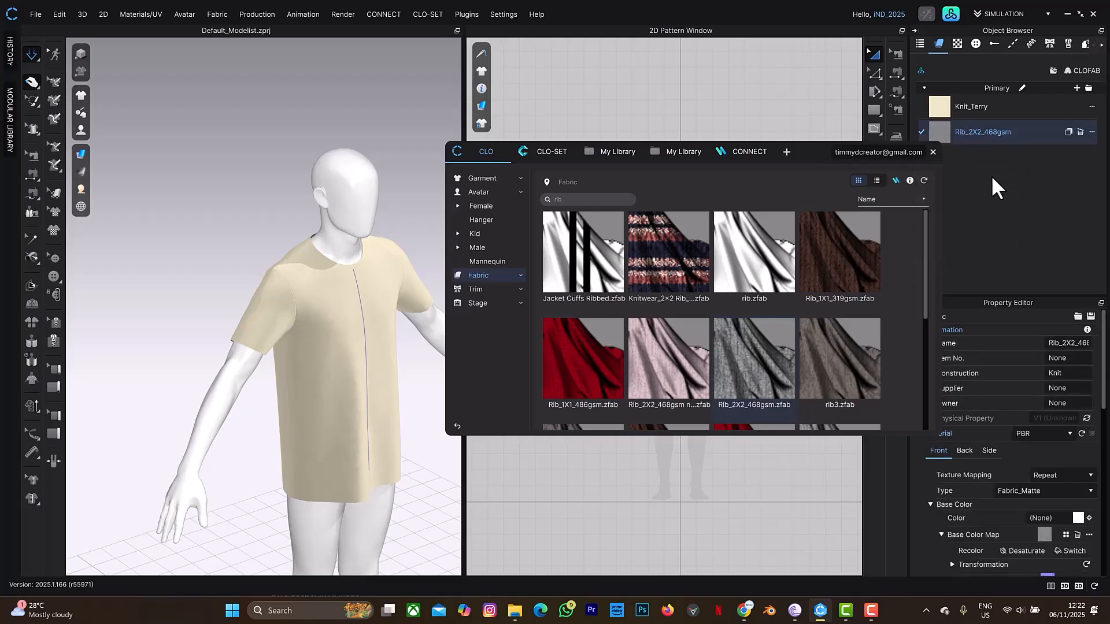
{"action": "left_click", "coordinate": [932, 153]}
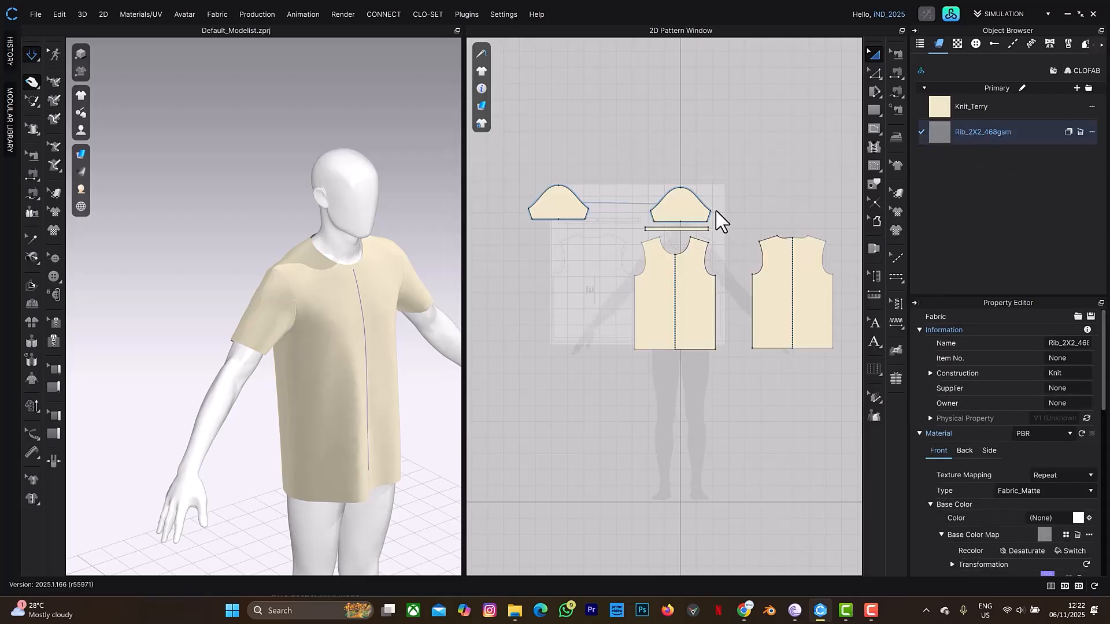
Assign the Rib_2X2_468gsm fabric to the narrow neckband piece
{"action": "scroll", "coordinate": [717, 231], "scroll_direction": "up", "scroll_amount": 3}
{"action": "scroll", "coordinate": [700, 249], "scroll_direction": "up", "scroll_amount": 2}
{"action": "left_click", "coordinate": [693, 243]}
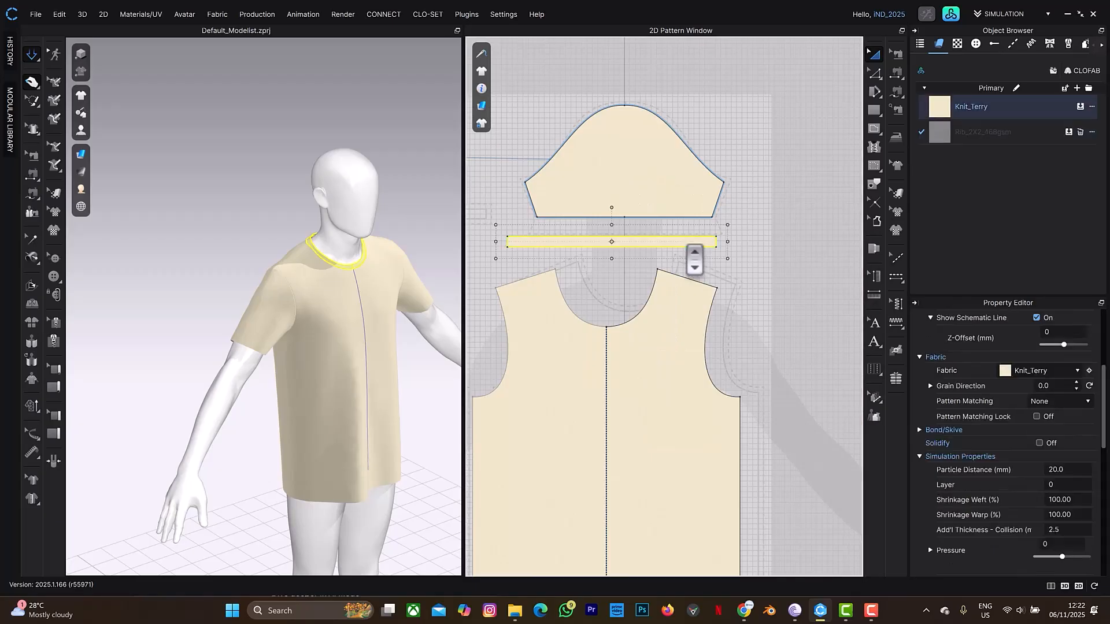
{"action": "left_click", "coordinate": [1067, 130]}
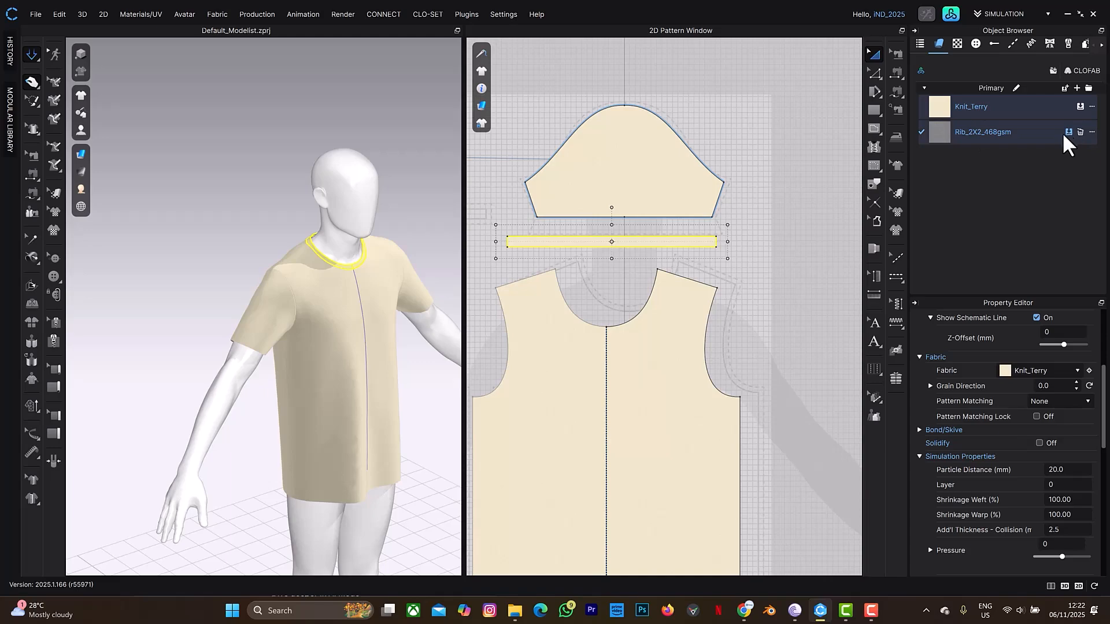
{"action": "right_click_drag", "start_coordinate": [365, 240], "coordinate": [402, 226]}
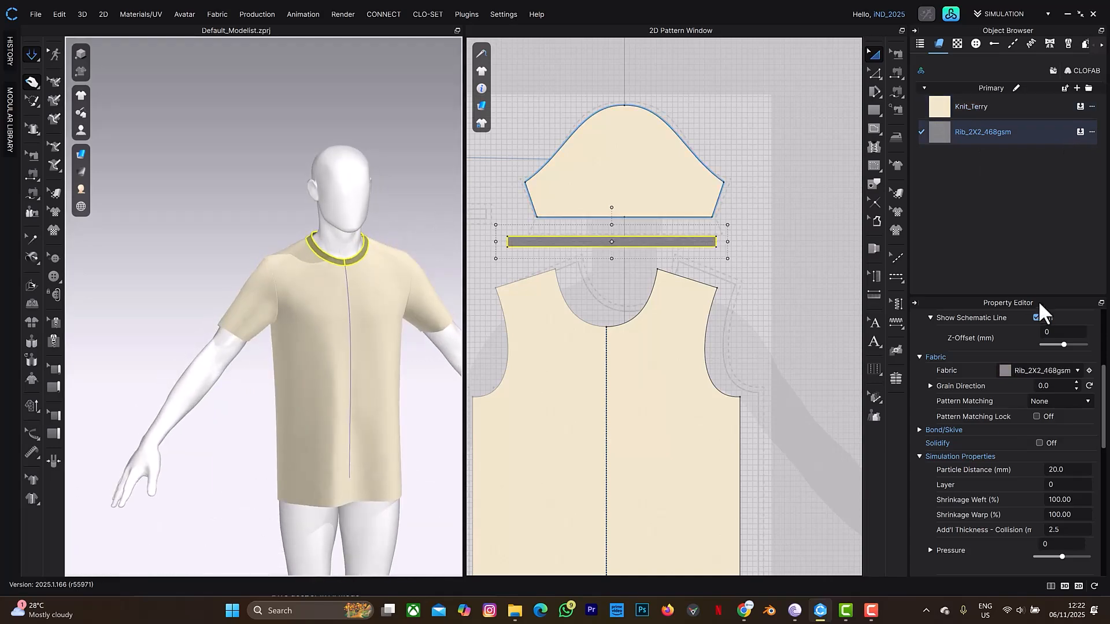
Recolor the Rib_2X2_468gsm fabric's base color map to white with the Switch option
{"action": "left_click", "coordinate": [1038, 443]}
{"action": "scroll", "coordinate": [1037, 439], "scroll_direction": "down", "scroll_amount": 5}
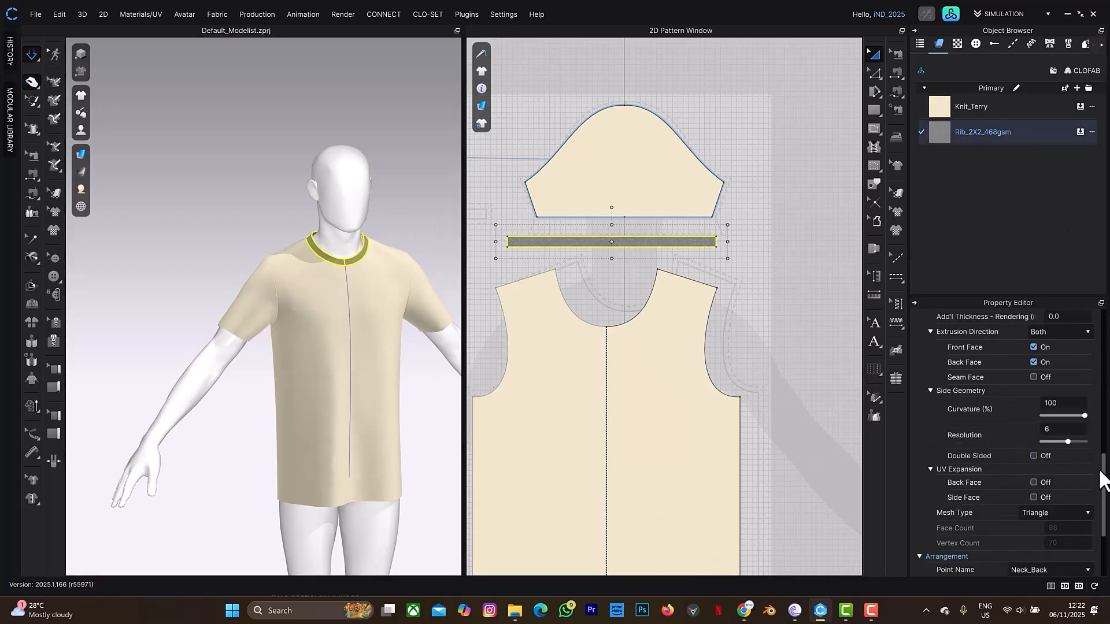
{"action": "scroll", "coordinate": [1098, 481], "scroll_direction": "up", "scroll_amount": 10}
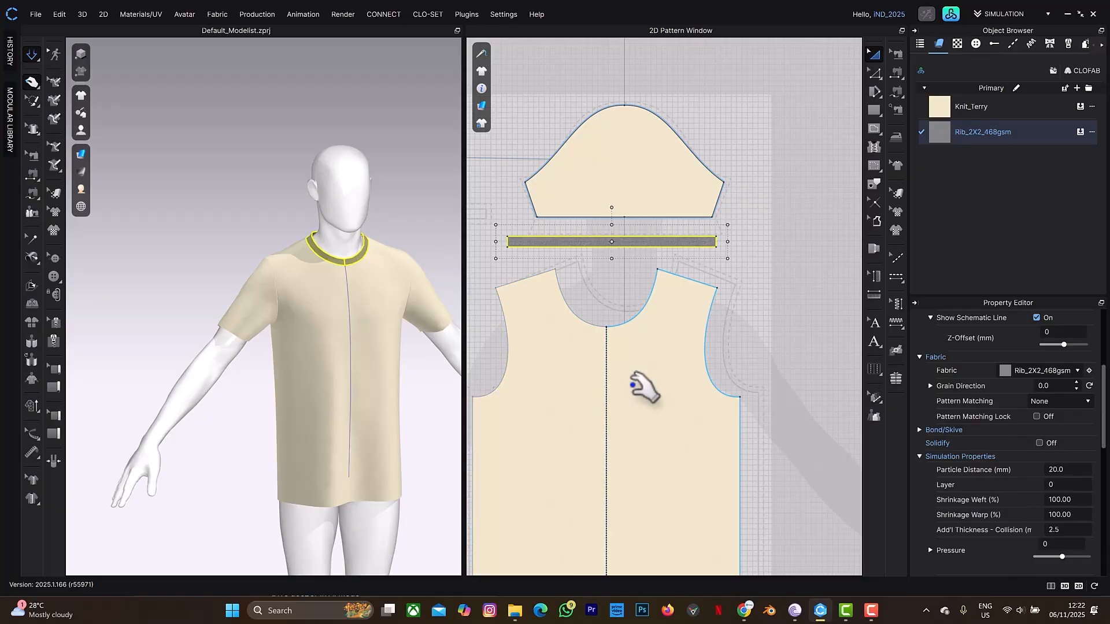
{"action": "left_click", "coordinate": [1005, 132]}
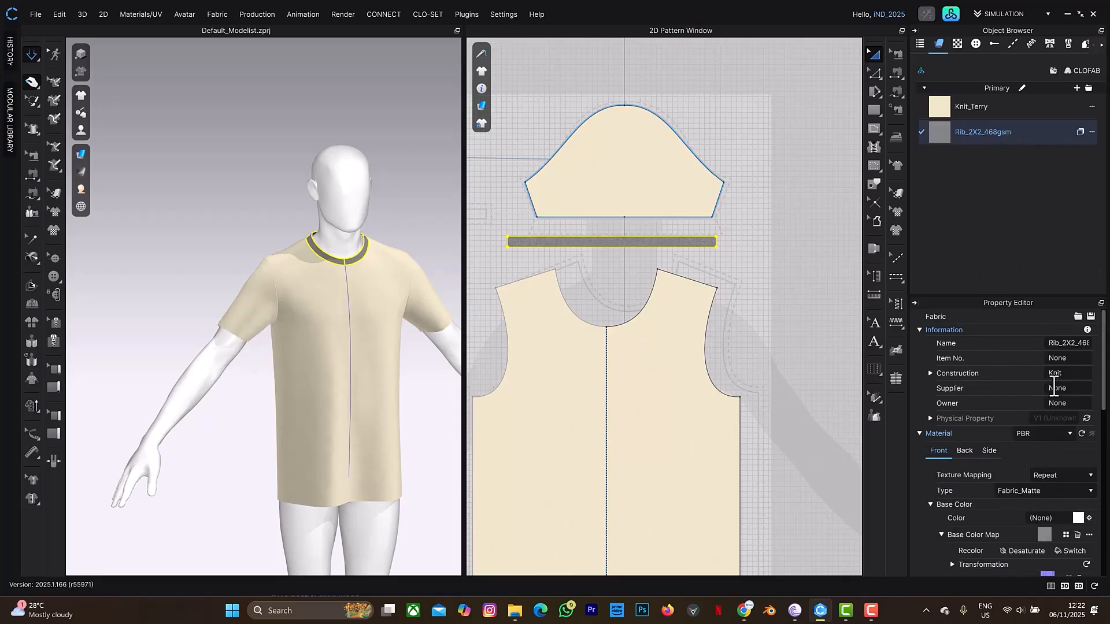
{"action": "scroll", "coordinate": [1035, 424], "scroll_direction": "down", "scroll_amount": 5}
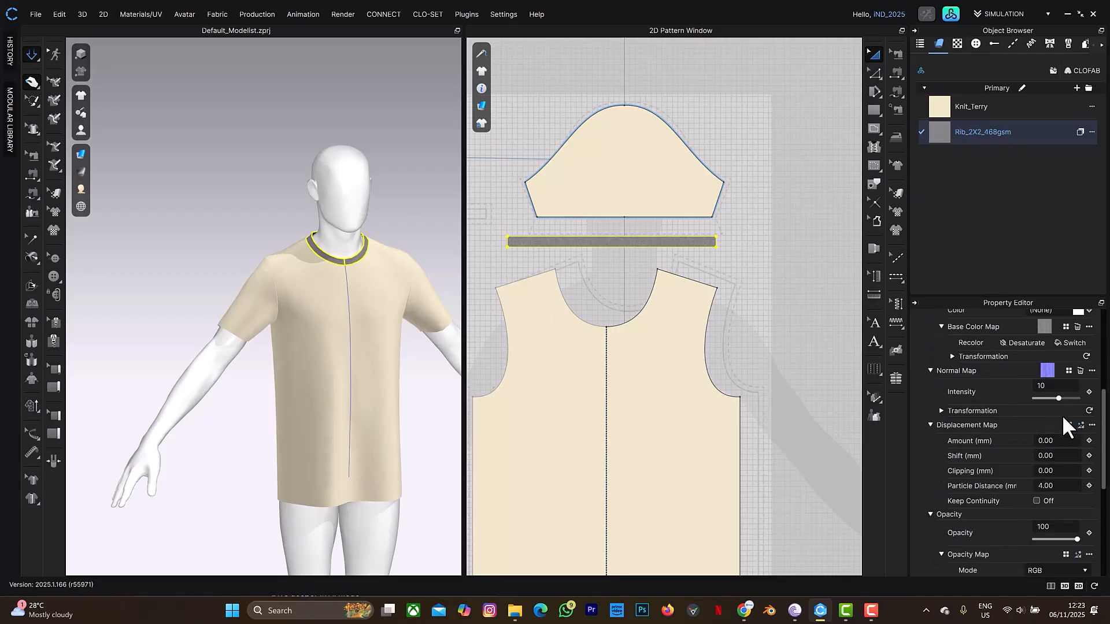
{"action": "scroll", "coordinate": [1012, 422], "scroll_direction": "up", "scroll_amount": 3}
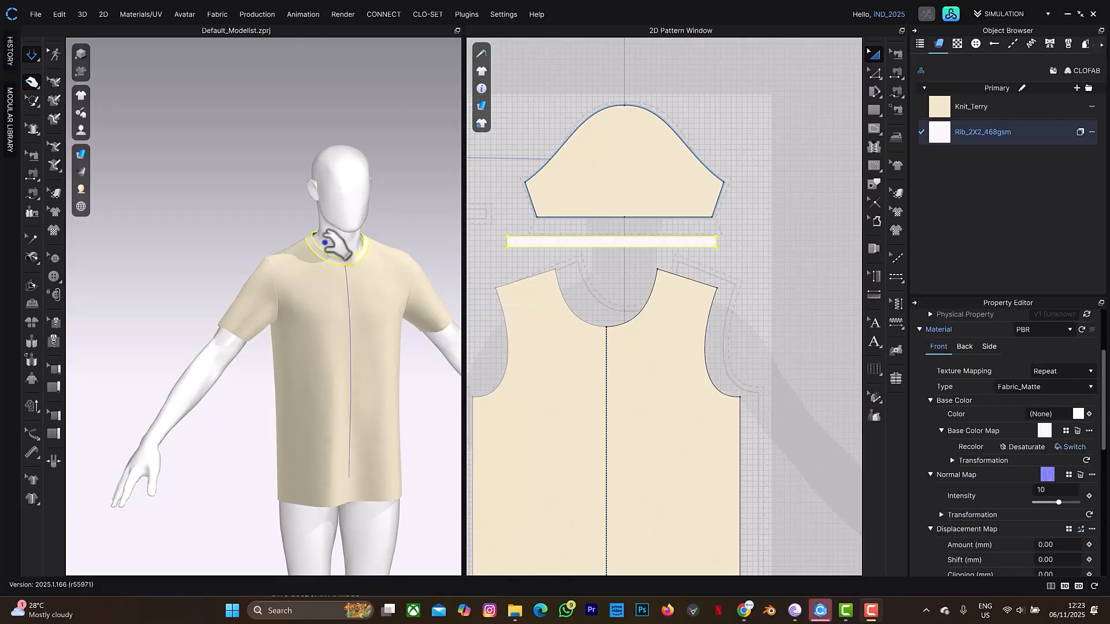
{"action": "scroll", "coordinate": [346, 263], "scroll_direction": "up", "scroll_amount": 2}
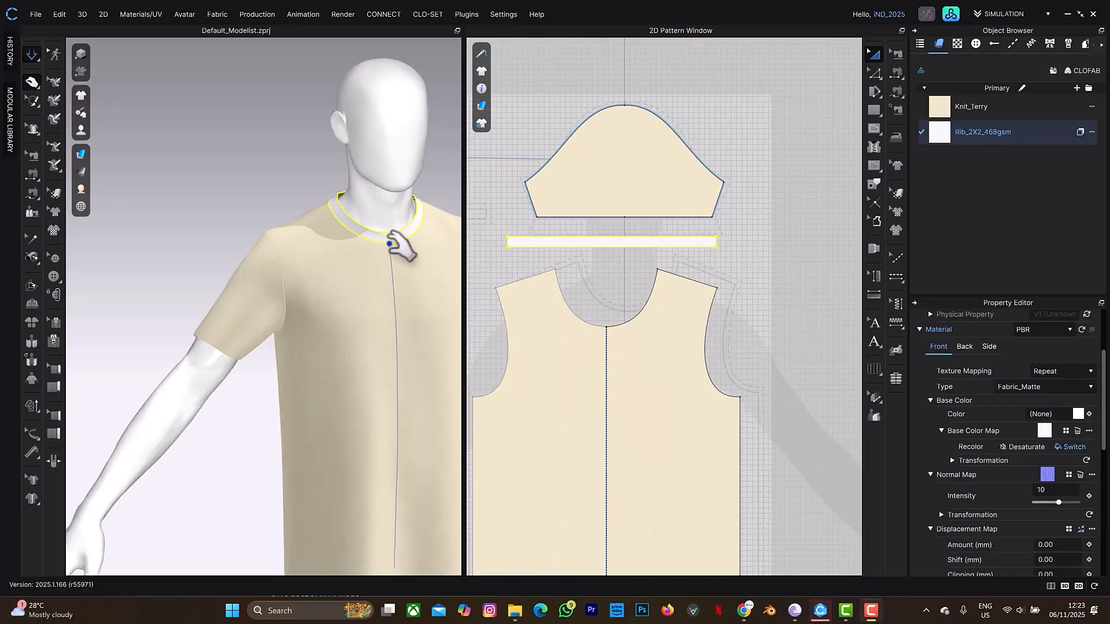
Recolor the Knit_Terry fabric's base color map to white with the Switch option
{"action": "left_click", "coordinate": [1010, 110]}
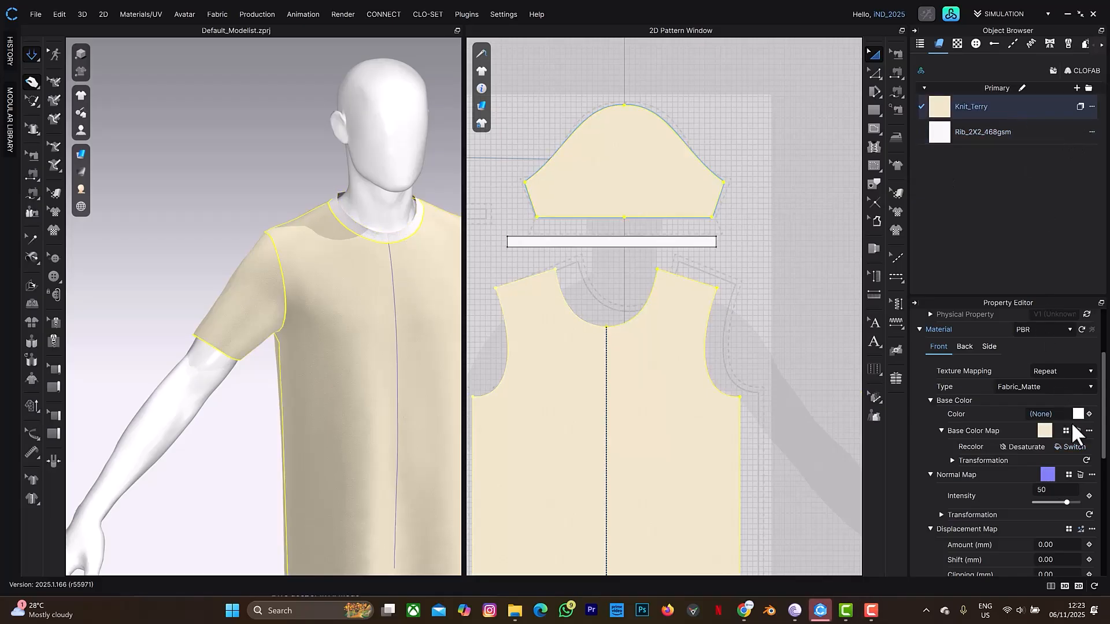
{"action": "left_click", "coordinate": [1072, 444]}
{"action": "mouse_move", "coordinate": [388, 316]}
{"action": "right_mouse_down"}
{"action": "mouse_move", "coordinate": [370, 312]}
{"action": "mouse_move", "coordinate": [391, 314]}
{"action": "right_mouse_up"}
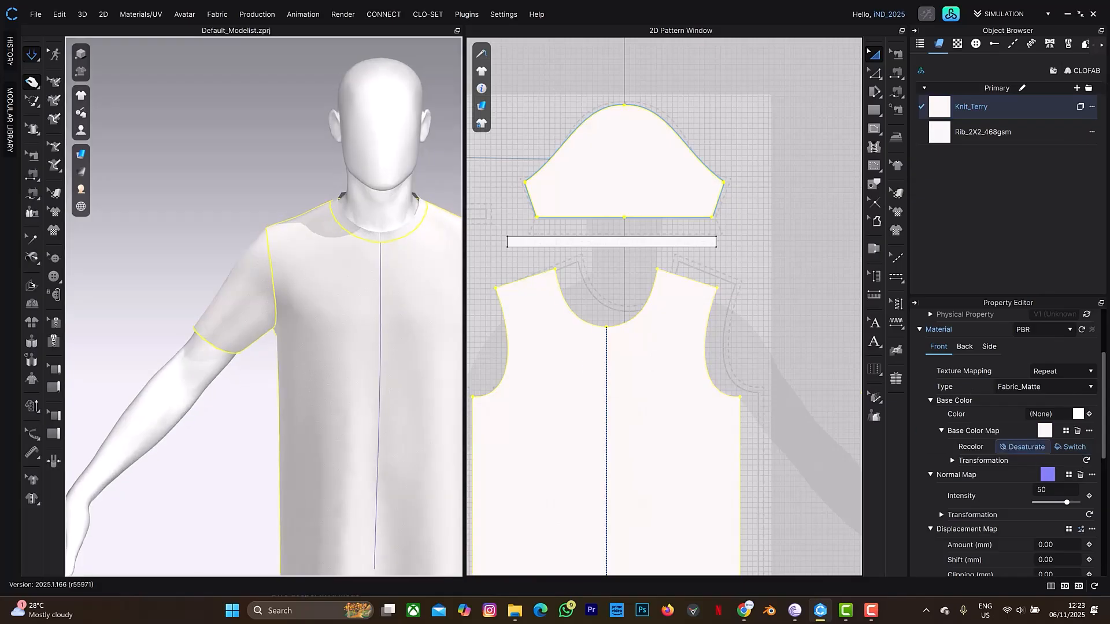
Set the Knit_Terry fabric's base color to Orange 1 (F89900) and apply it
{"action": "left_click", "coordinate": [1078, 414]}
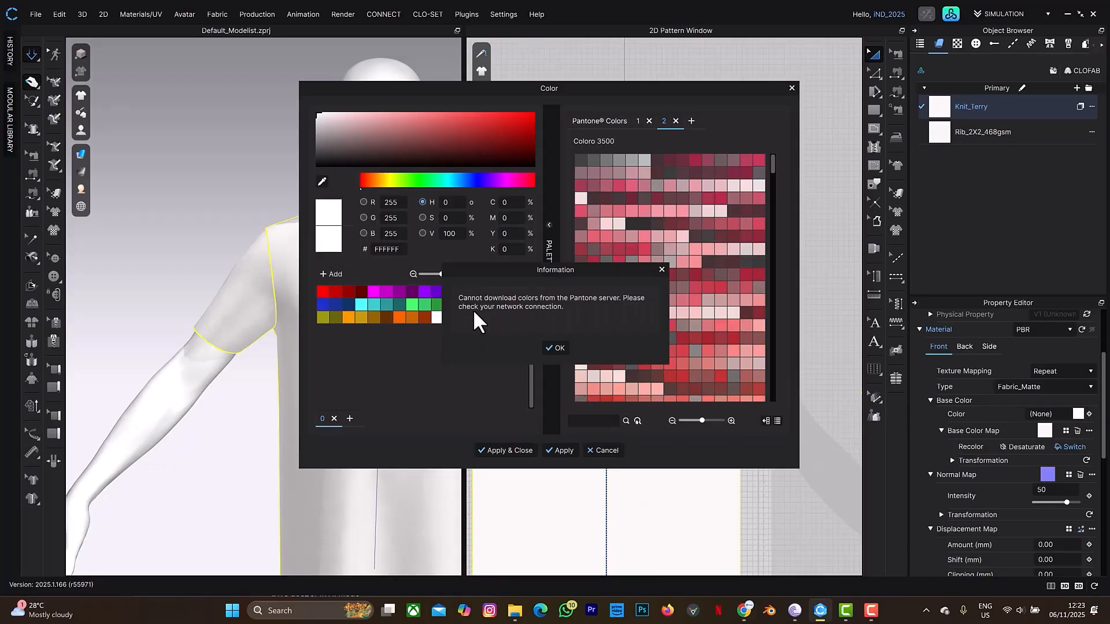
{"action": "left_click", "coordinate": [555, 347]}
{"action": "left_click", "coordinate": [491, 303]}
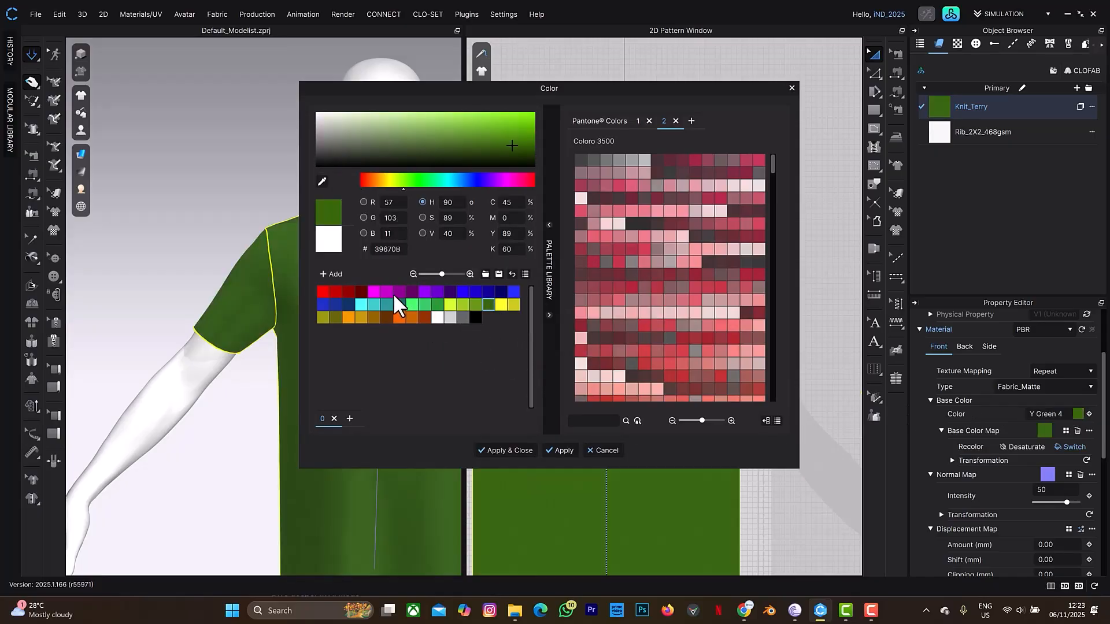
{"action": "left_click", "coordinate": [349, 318]}
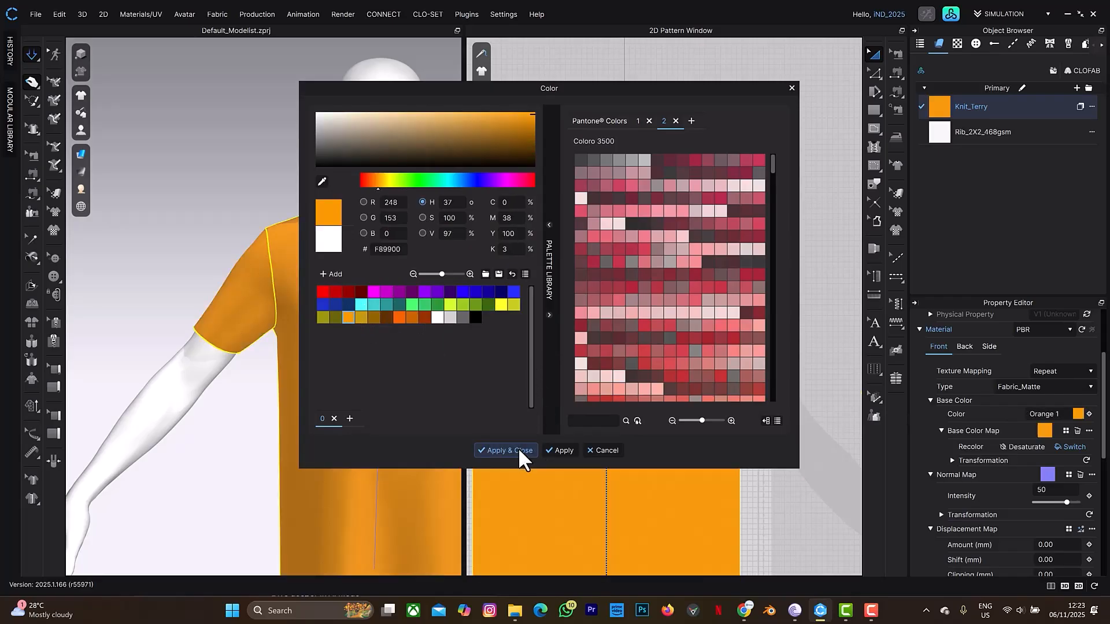
{"action": "left_click", "coordinate": [518, 450]}
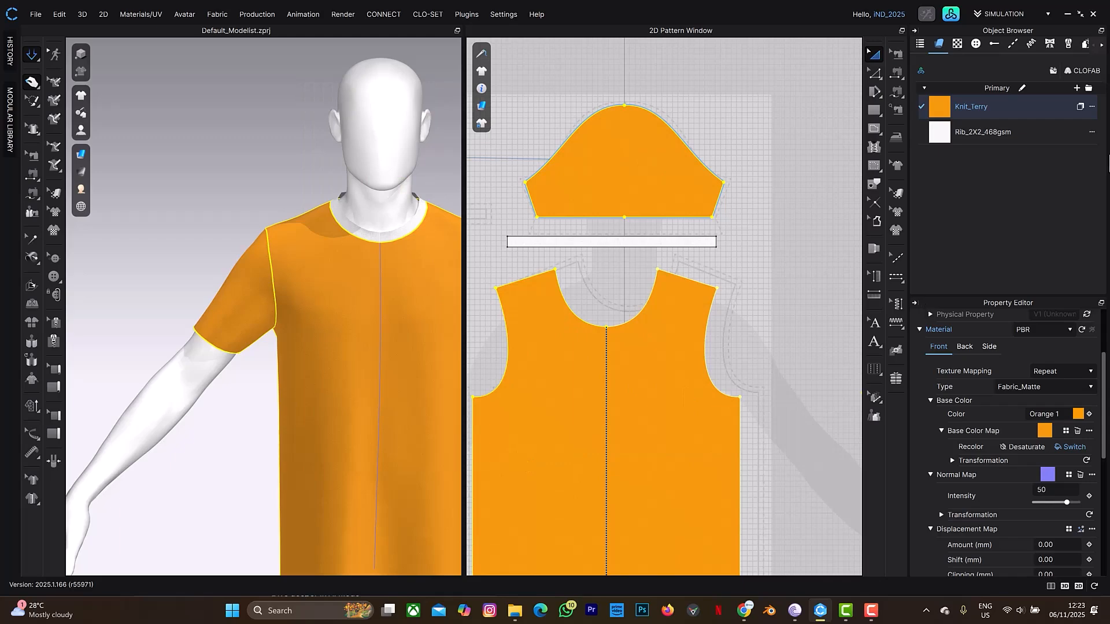
Set the Rib_2X2_468gsm neckband fabric's base color to the same Orange 1 (F89900)
{"action": "left_click", "coordinate": [973, 133]}
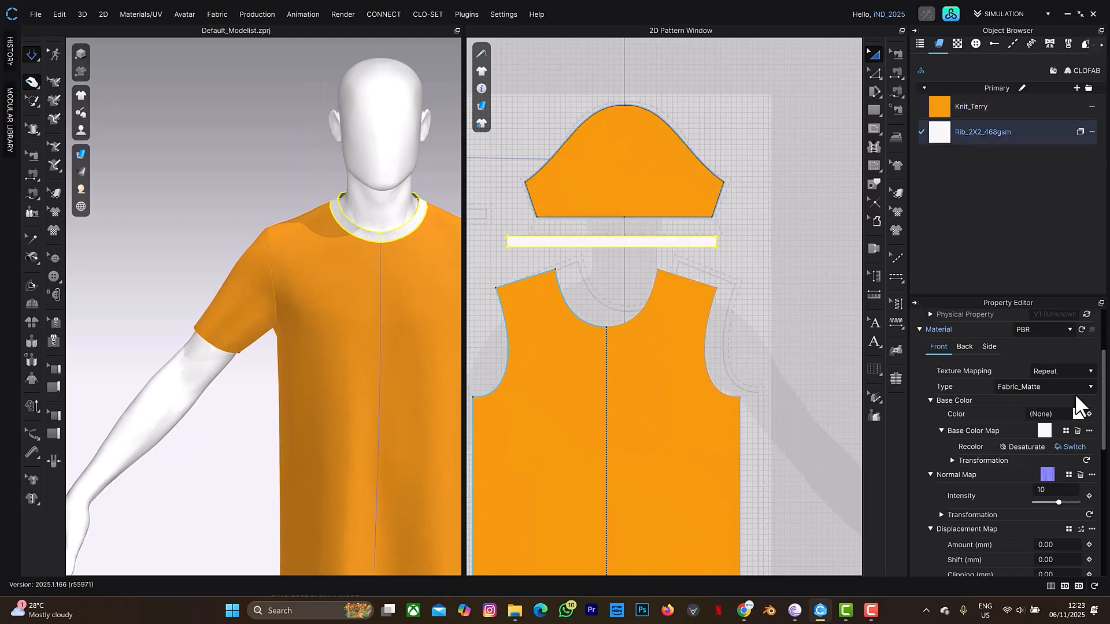
{"action": "left_click", "coordinate": [1076, 415]}
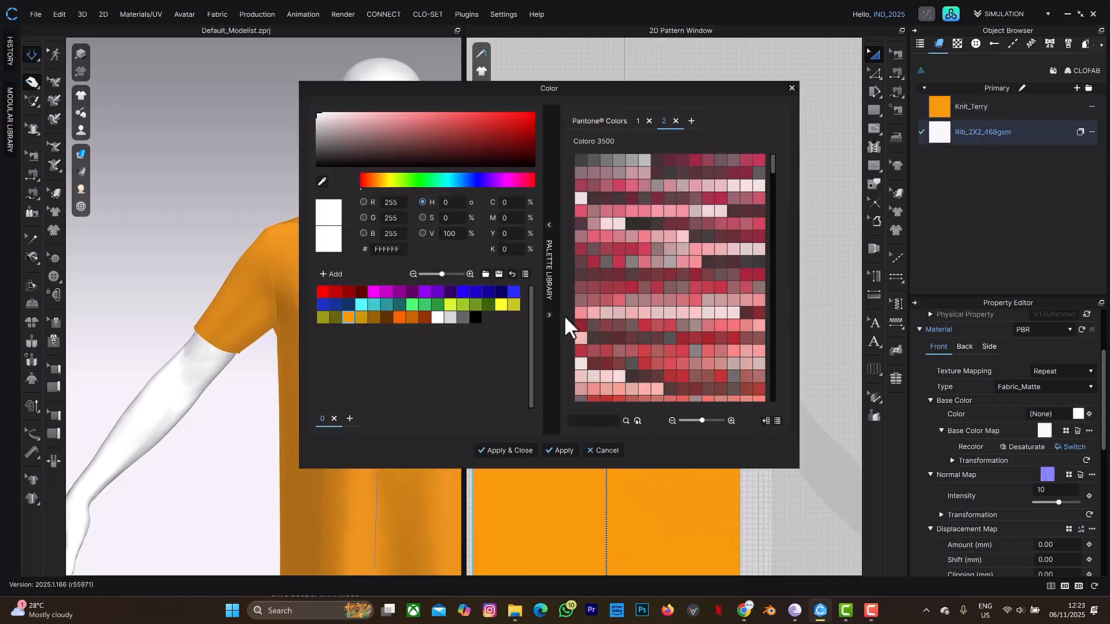
{"action": "left_click", "coordinate": [349, 317]}
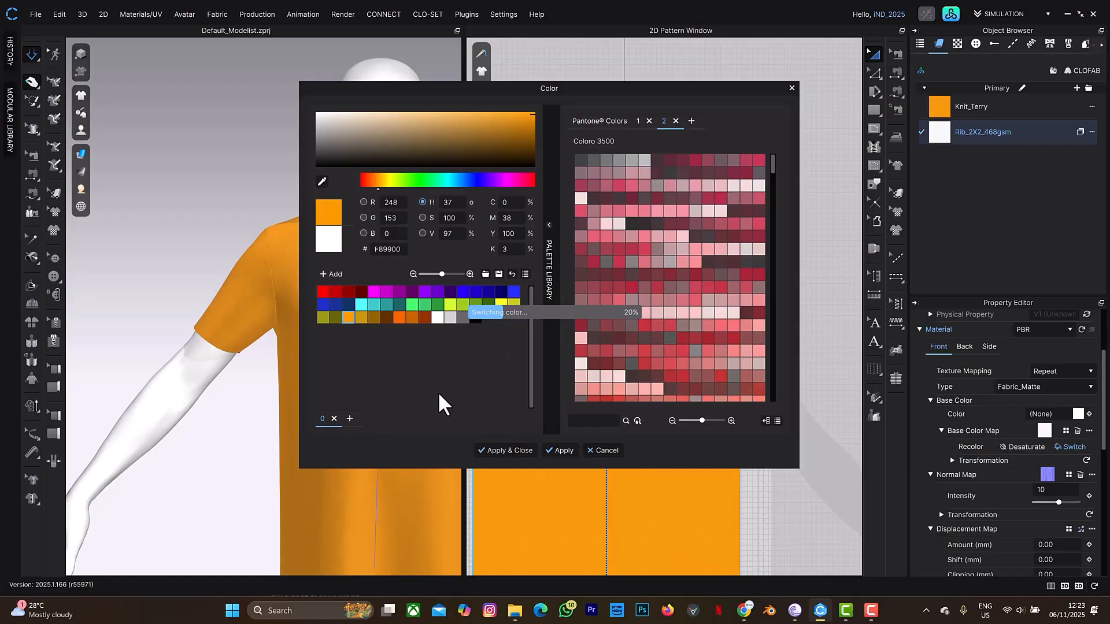
{"action": "left_click", "coordinate": [500, 445]}
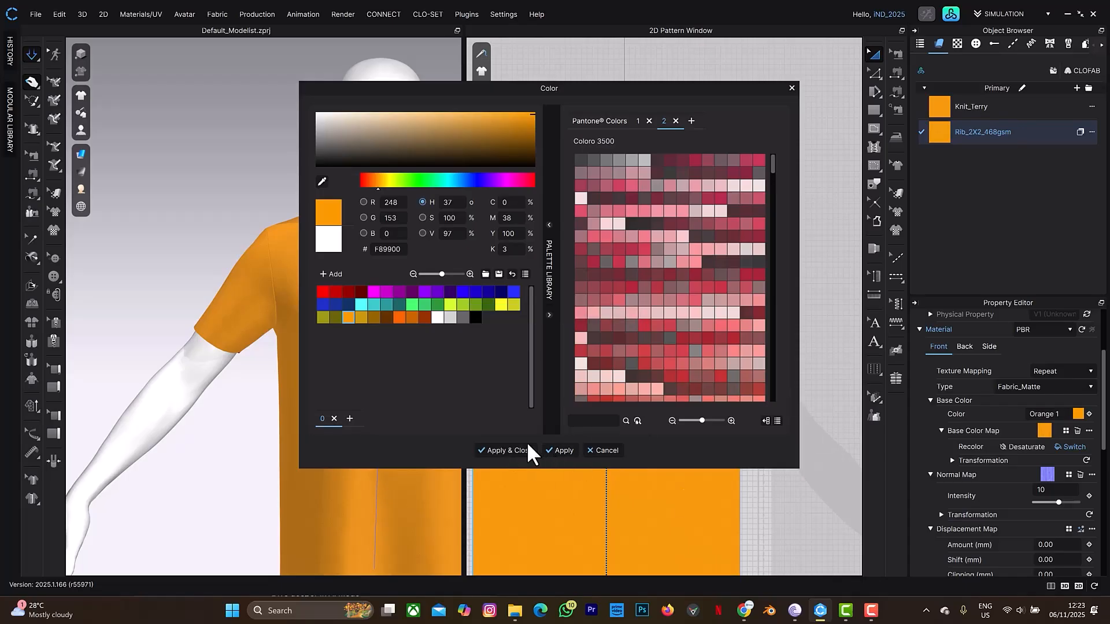
{"action": "left_click", "coordinate": [524, 445]}
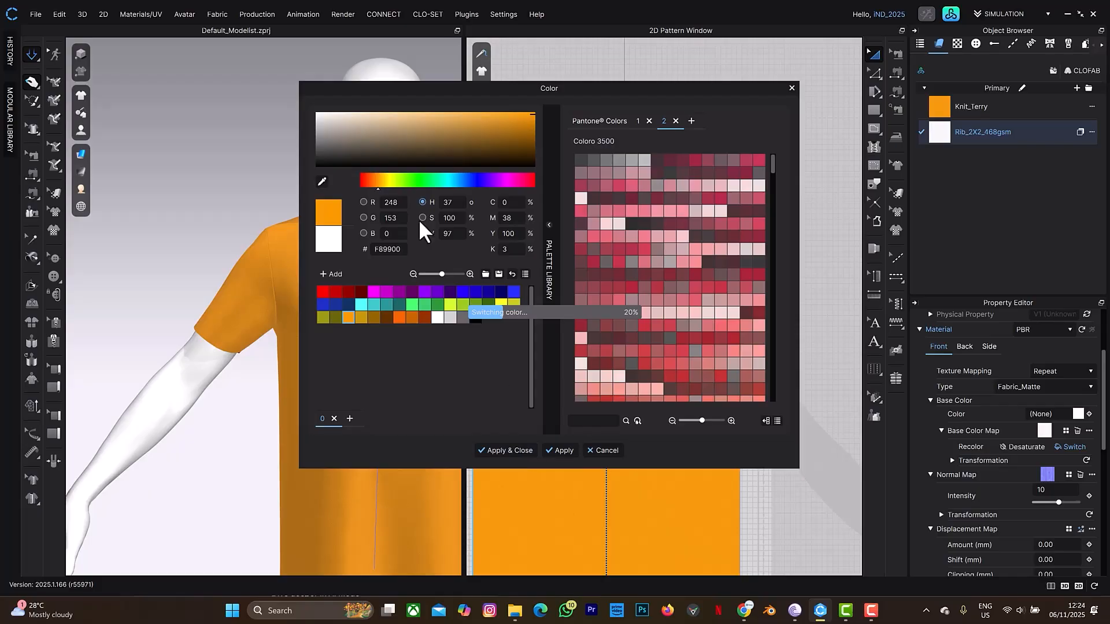
Display the garment as Thick Textured Surface and examine the rib neckband up close
{"action": "scroll", "coordinate": [397, 243], "scroll_direction": "up", "scroll_amount": 4}
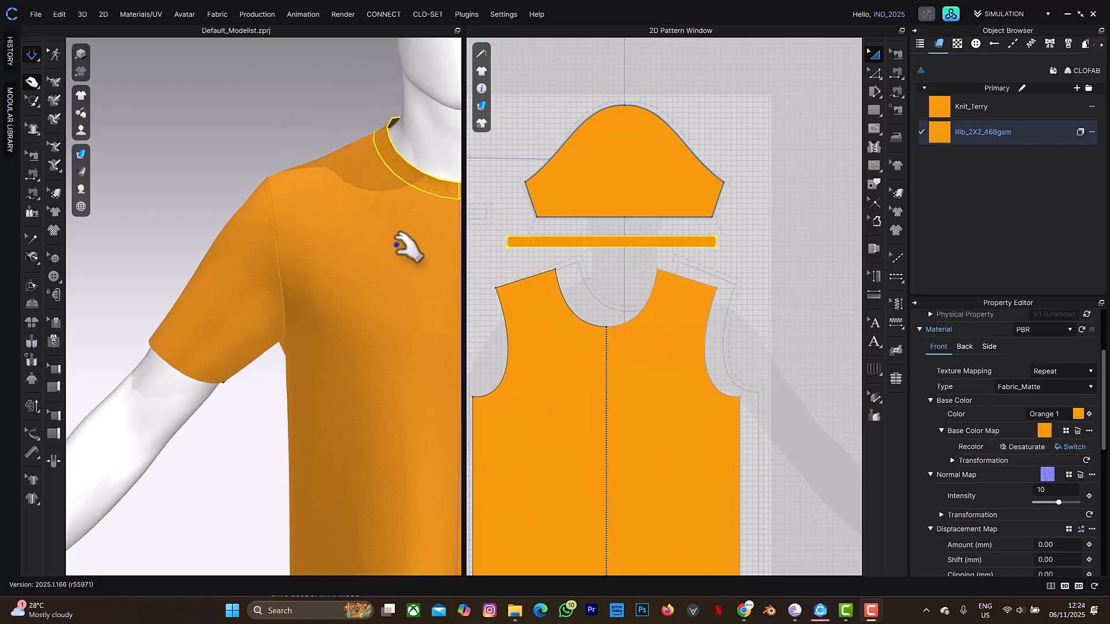
{"action": "middle_click_drag", "start_coordinate": [416, 204], "coordinate": [263, 316]}
{"action": "mouse_move", "coordinate": [271, 283]}
{"action": "right_mouse_down"}
{"action": "mouse_move", "coordinate": [297, 255]}
{"action": "mouse_move", "coordinate": [281, 264]}
{"action": "right_mouse_up"}
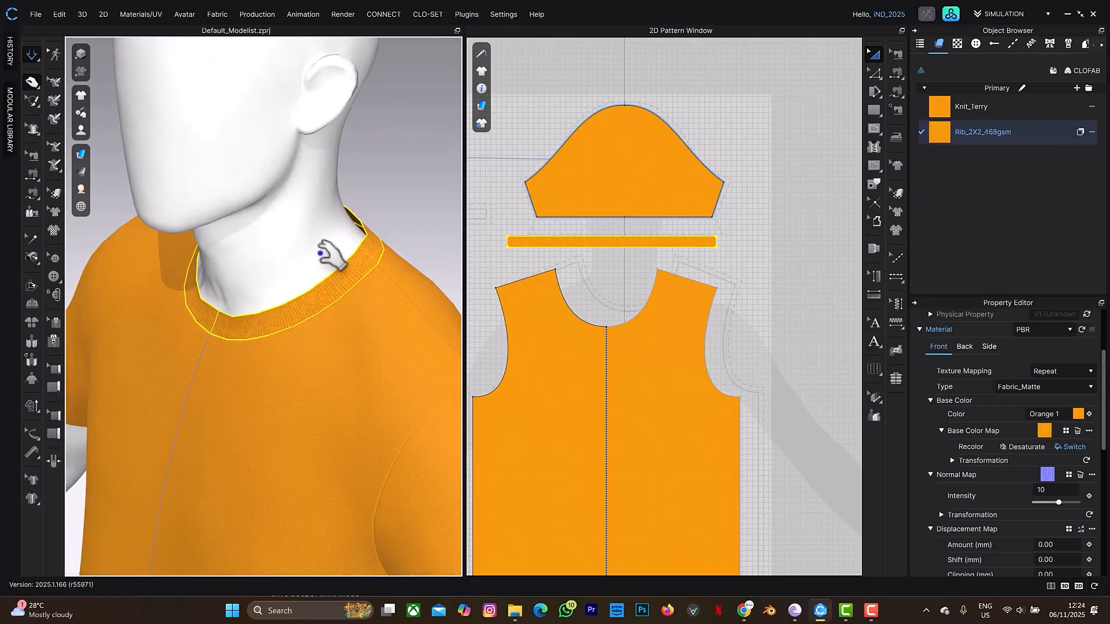
{"action": "right_click_drag", "start_coordinate": [365, 265], "coordinate": [396, 269]}
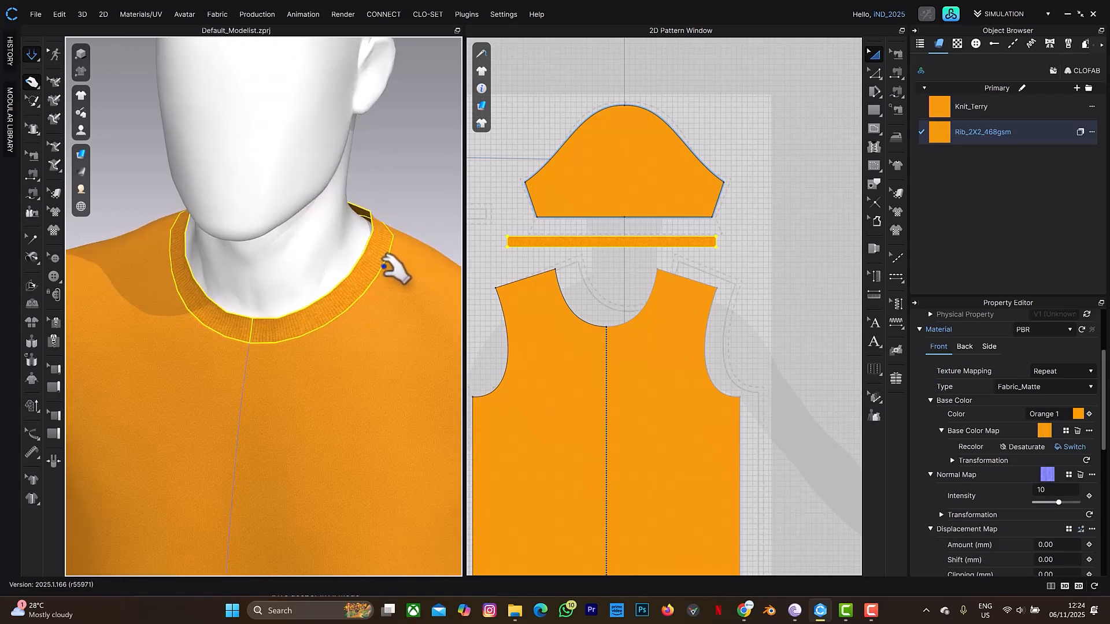
{"action": "left_click", "coordinate": [82, 154]}
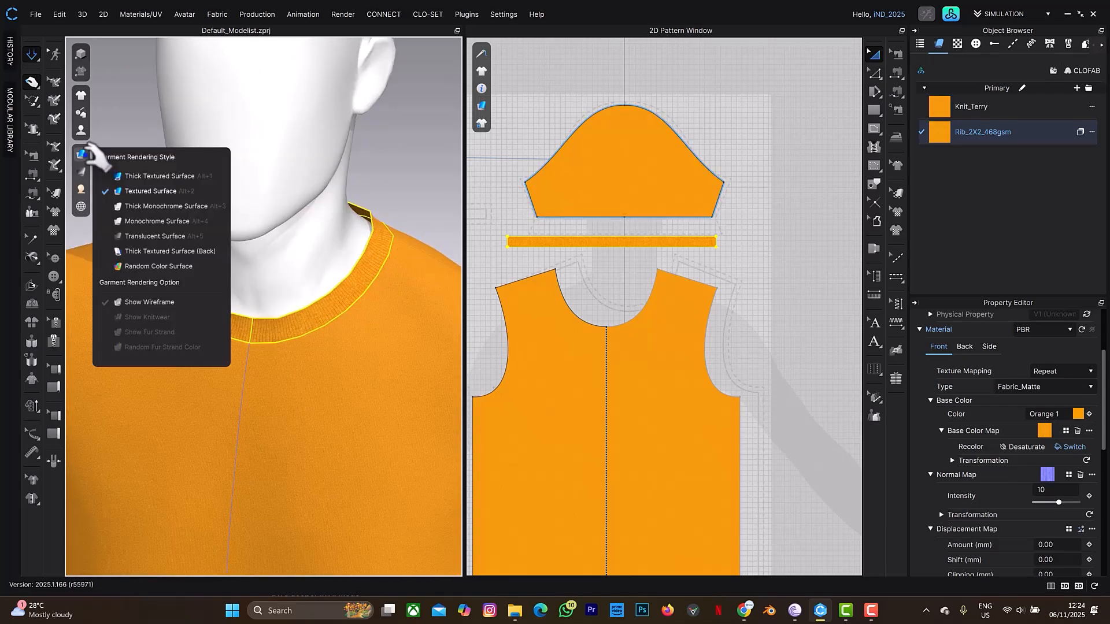
{"action": "left_click", "coordinate": [127, 176]}
{"action": "scroll", "coordinate": [418, 299], "scroll_direction": "up", "scroll_amount": 5}
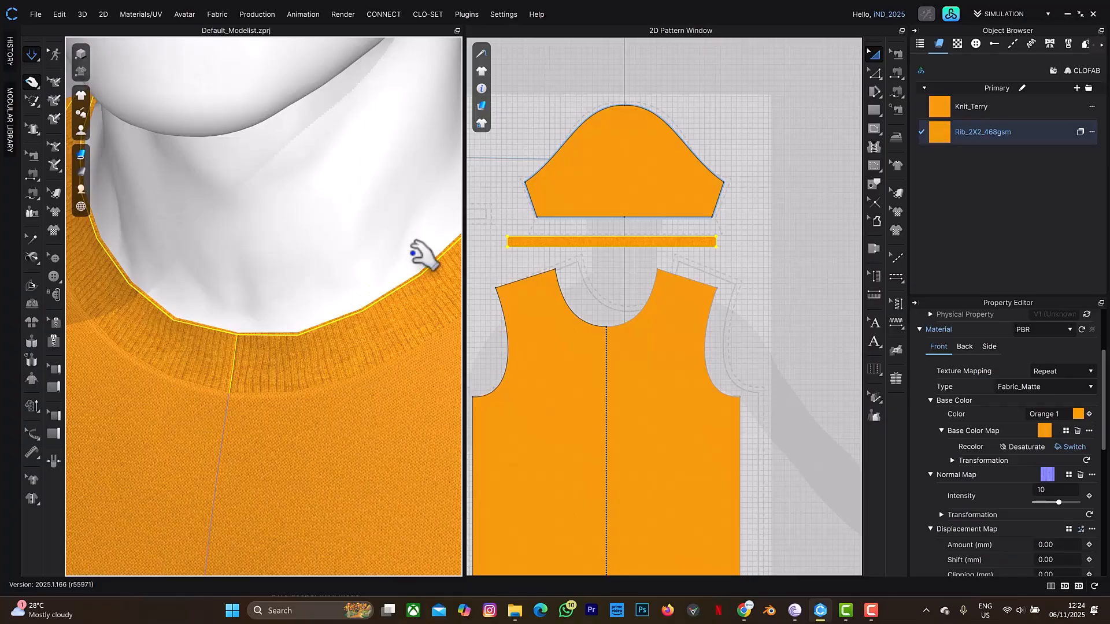
{"action": "scroll", "coordinate": [418, 300], "scroll_direction": "down", "scroll_amount": 3}
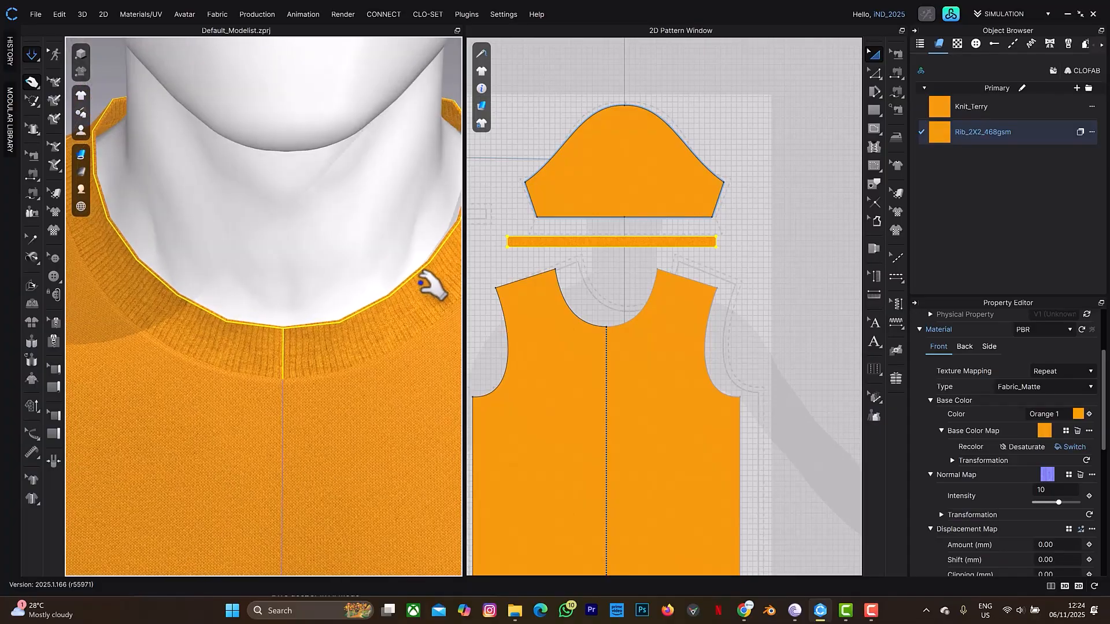
Return the garment rendering to Textured Surface and view the neckband and shoulder from the side
{"action": "left_click", "coordinate": [81, 155]}
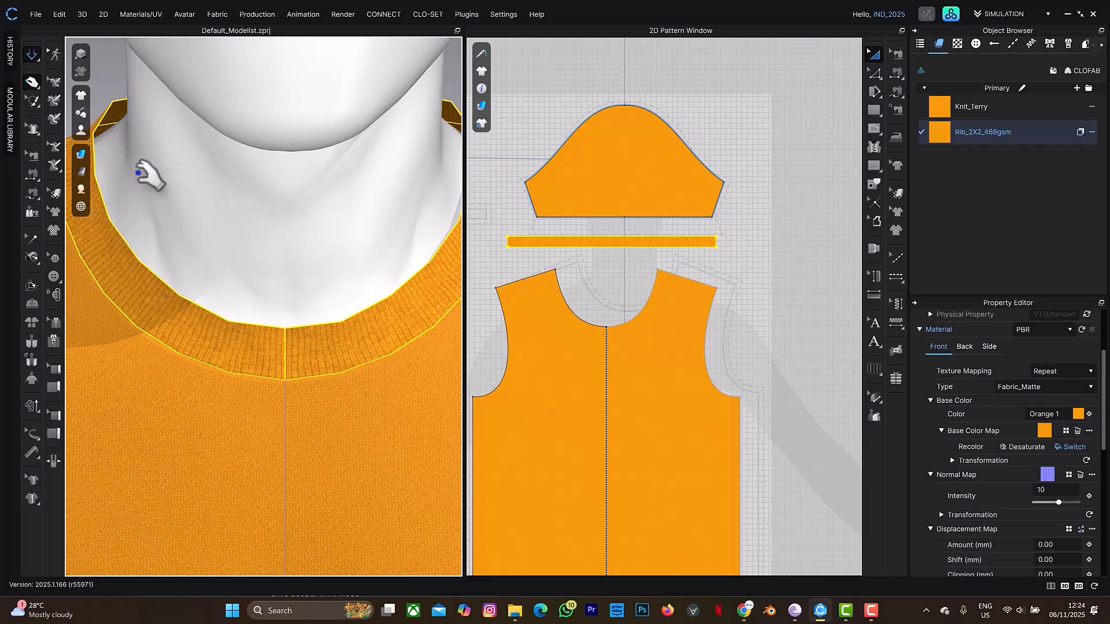
{"action": "scroll", "coordinate": [142, 192], "scroll_direction": "down", "scroll_amount": 3}
{"action": "scroll", "coordinate": [142, 193], "scroll_direction": "down", "scroll_amount": 3}
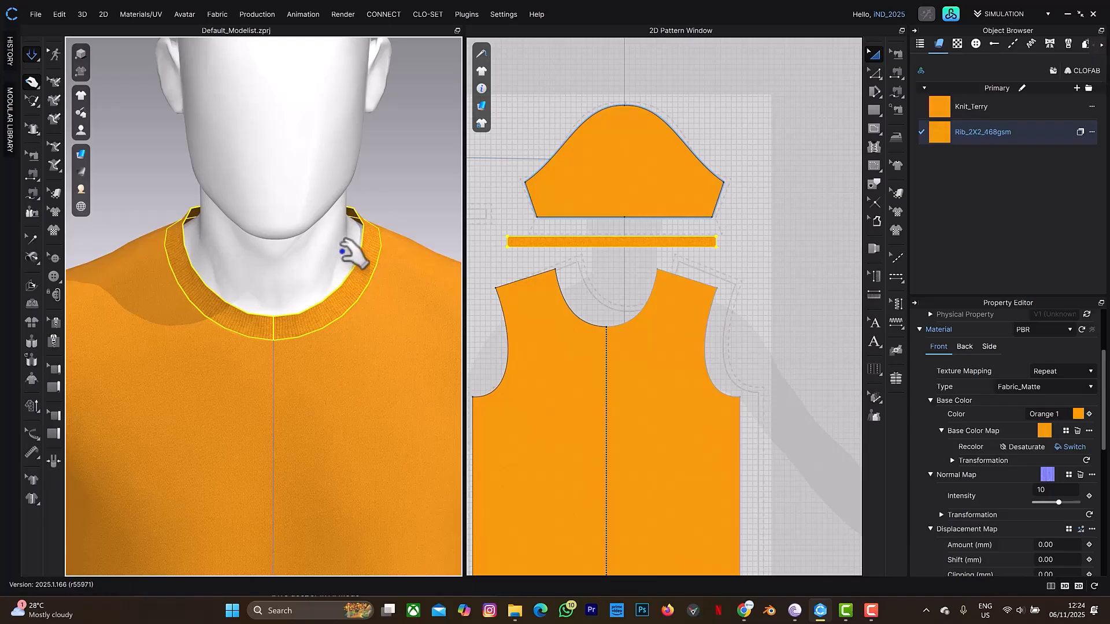
{"action": "right_click_drag", "start_coordinate": [398, 260], "coordinate": [332, 248]}
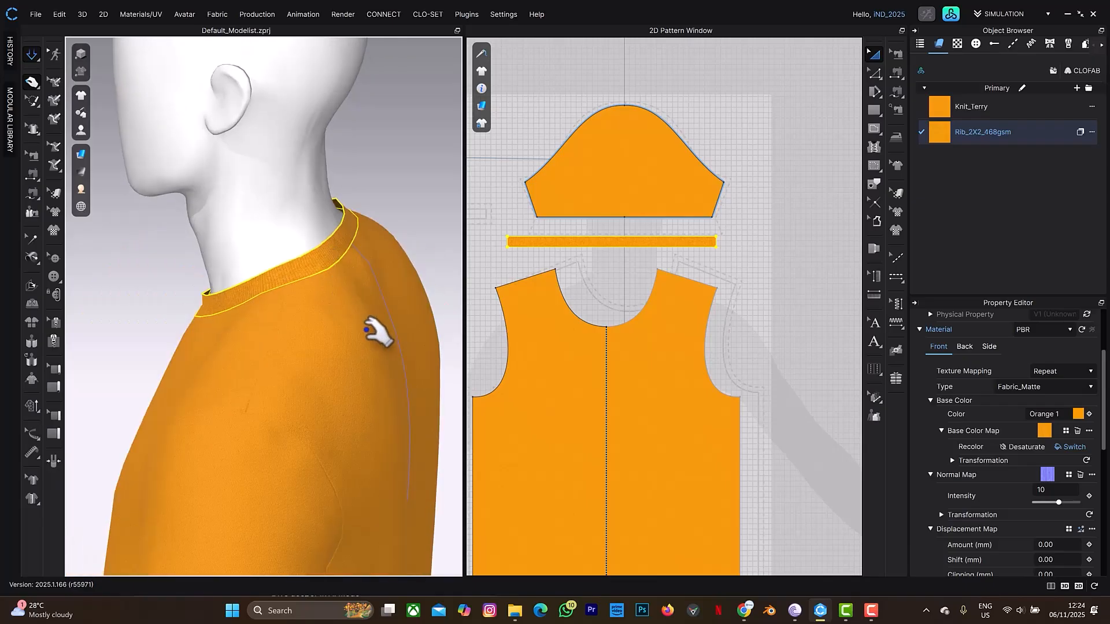
Move the shirt's back piece away from the avatar's body to expose its inner side and edges
{"action": "left_click", "coordinate": [366, 357]}
{"action": "left_click_drag", "start_coordinate": [392, 358], "coordinate": [574, 387]}
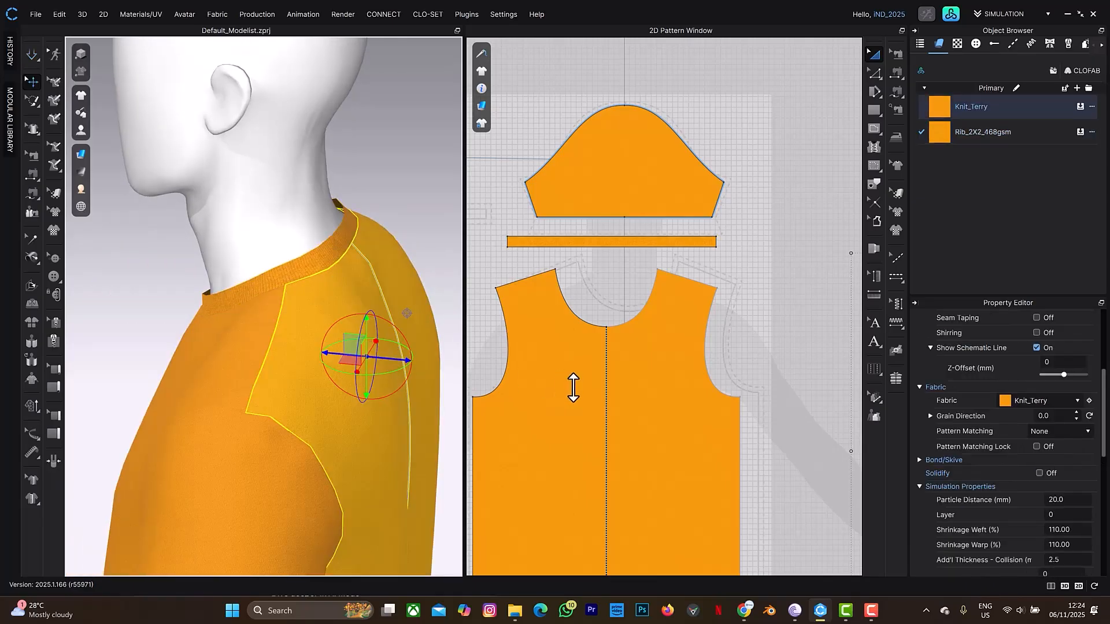
{"action": "right_click_drag", "start_coordinate": [399, 281], "coordinate": [402, 246]}
{"action": "middle_click_drag", "start_coordinate": [380, 261], "coordinate": [265, 227]}
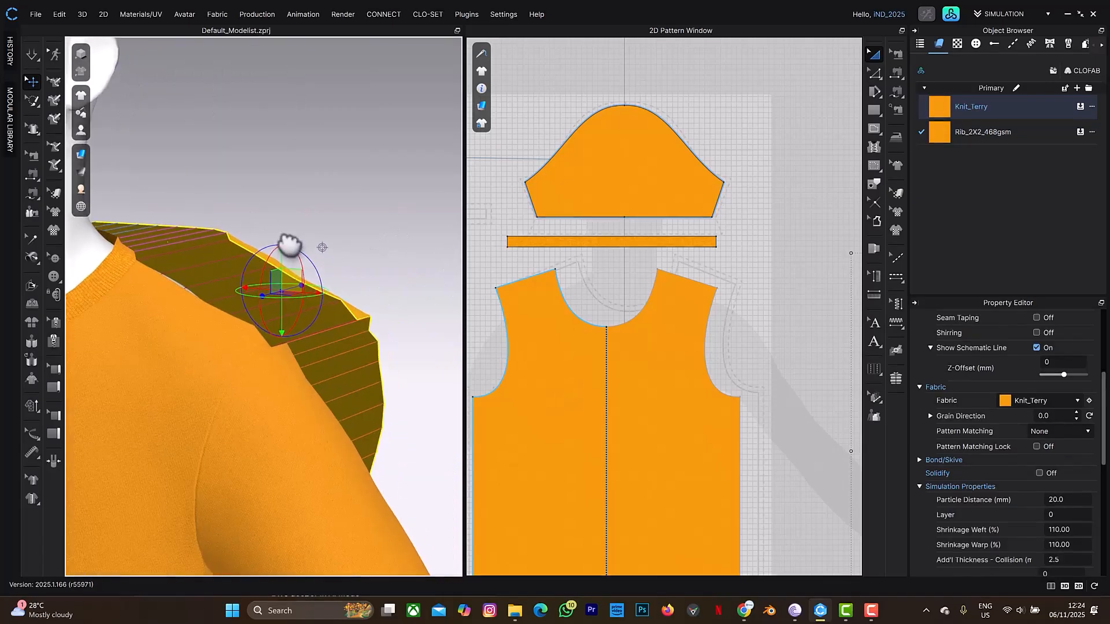
{"action": "right_click_drag", "start_coordinate": [265, 228], "coordinate": [282, 271]}
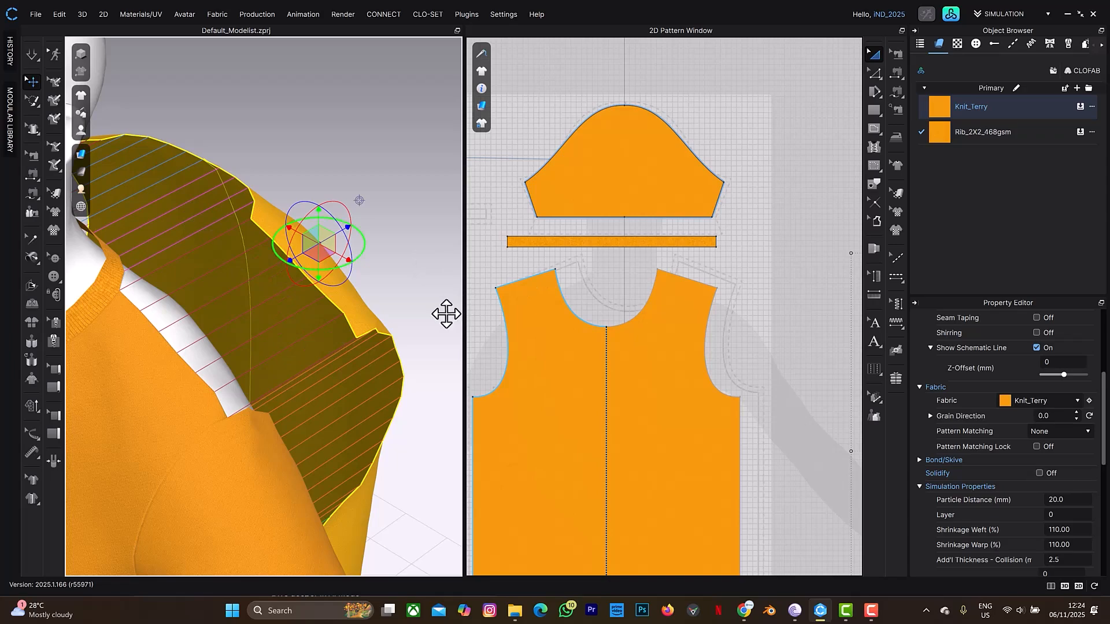
Display the garment as Thick Textured Surface and examine the edges of the separated back piece
{"action": "mouse_move", "coordinate": [82, 153]}
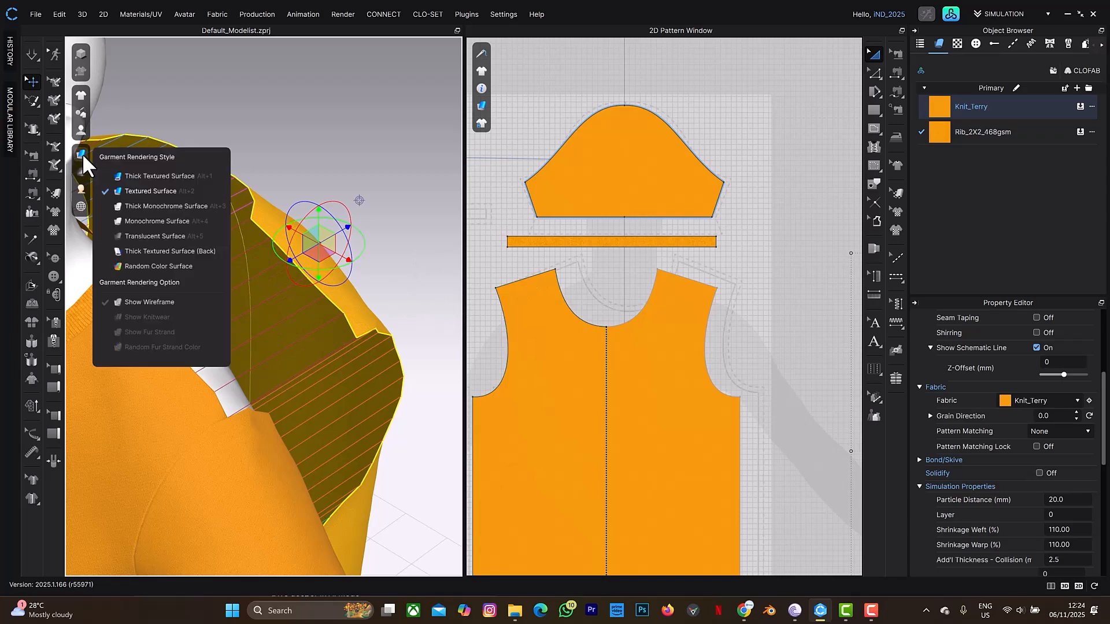
{"action": "left_click", "coordinate": [116, 175]}
{"action": "right_click_drag", "start_coordinate": [171, 212], "coordinate": [363, 346]}
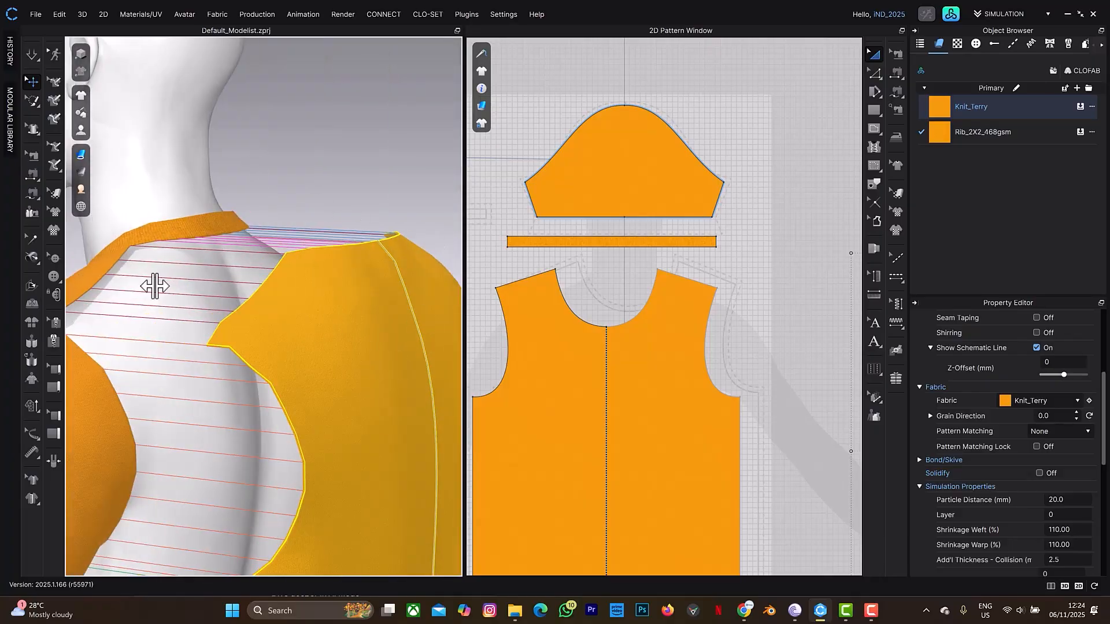
Return the rendering style to Textured Surface and undo the back piece's move
{"action": "mouse_move", "coordinate": [81, 154]}
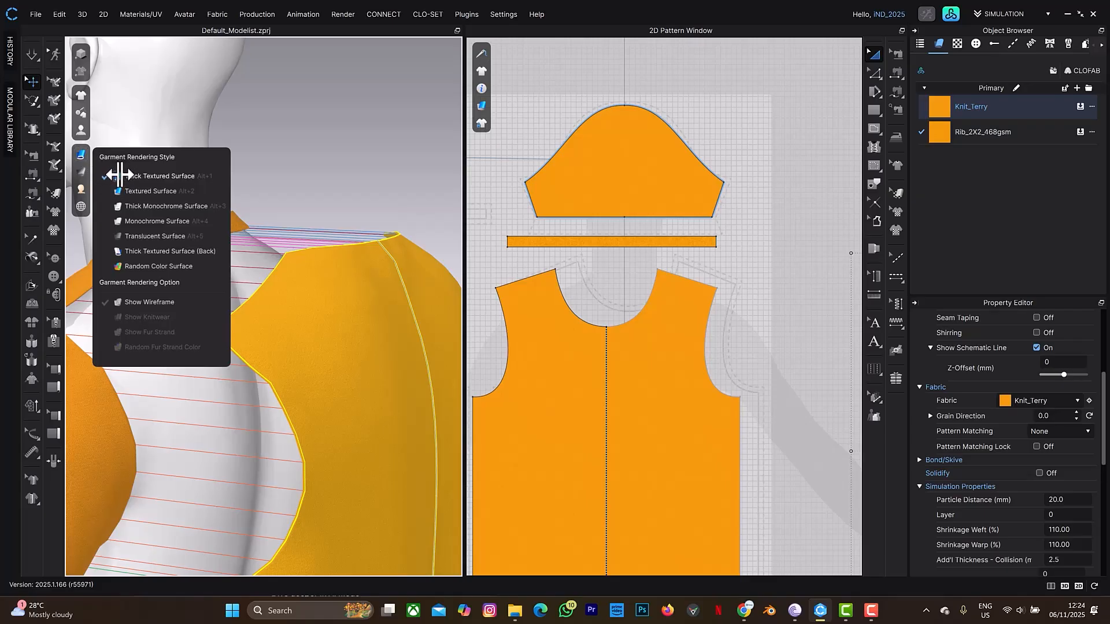
{"action": "key", "text": "2"}
{"action": "right_click_drag", "start_coordinate": [173, 244], "coordinate": [183, 247]}
{"action": "key", "text": "alt+1"}
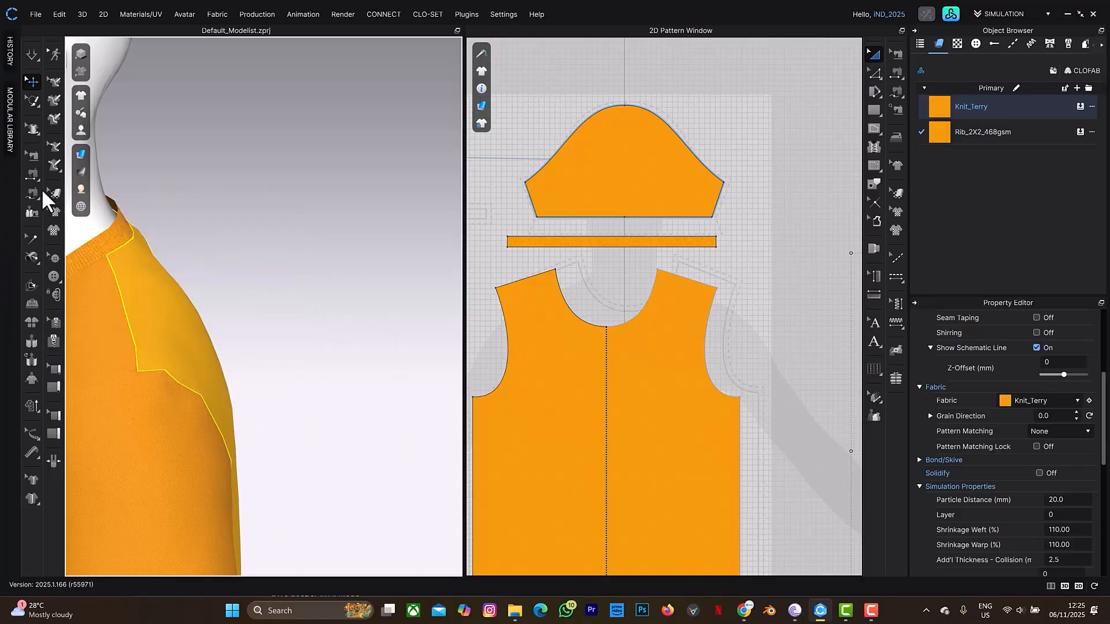
Display the garment as Thick Textured Surface and open the Knit_Terry fabric's Thickness value for editing
{"action": "mouse_move", "coordinate": [85, 152]}
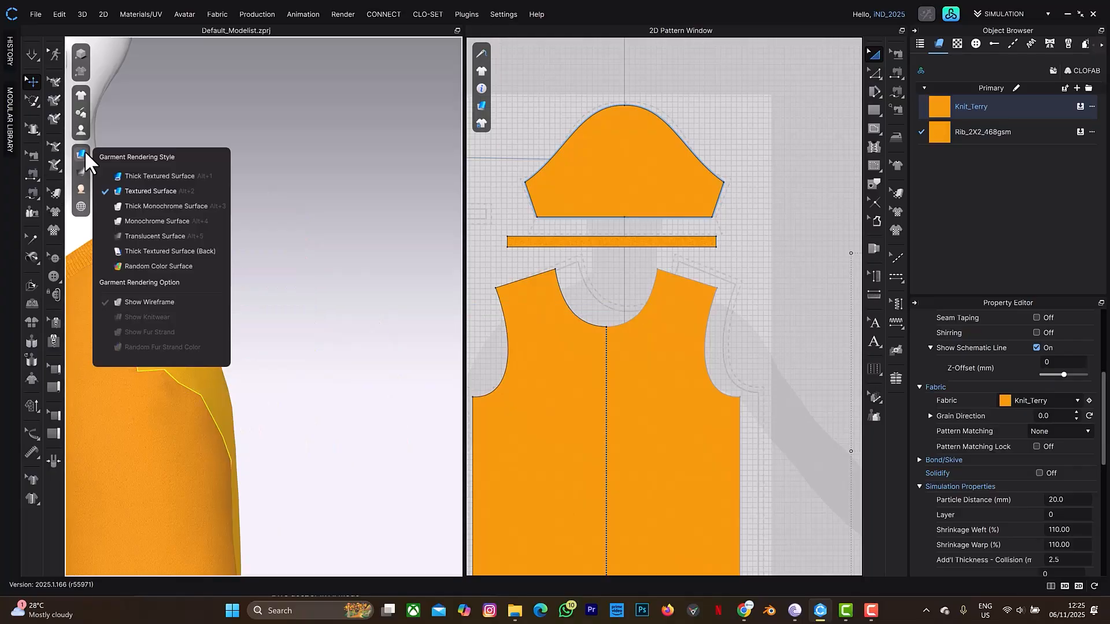
{"action": "left_click", "coordinate": [114, 176]}
{"action": "left_click", "coordinate": [964, 111]}
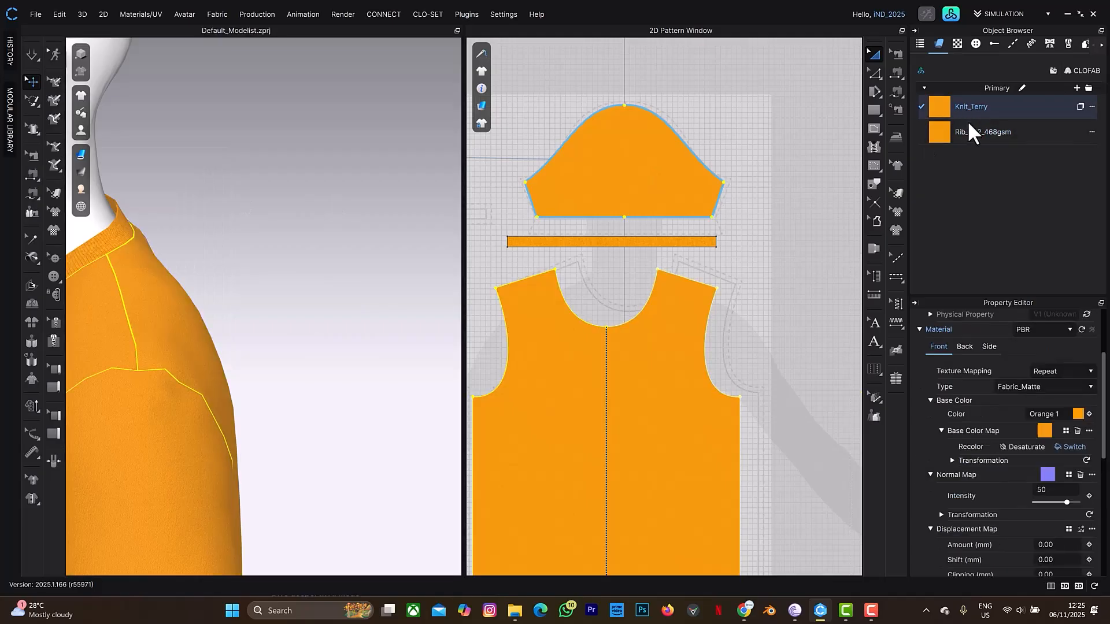
{"action": "scroll", "coordinate": [1034, 413], "scroll_direction": "down", "scroll_amount": 5}
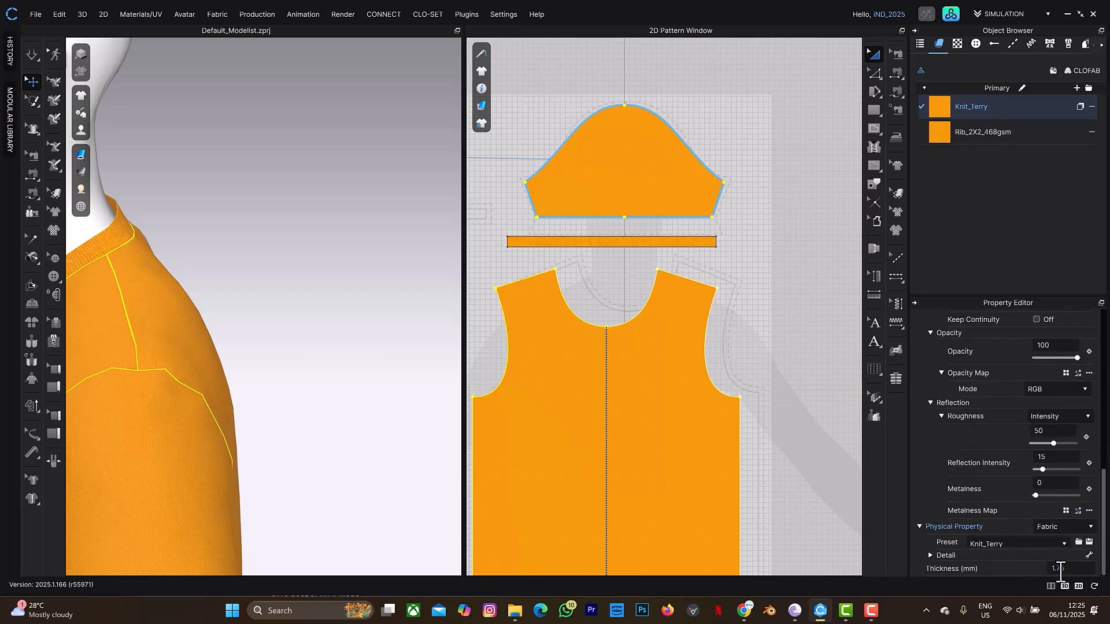
{"action": "scroll", "coordinate": [263, 344], "scroll_direction": "up", "scroll_amount": 5}
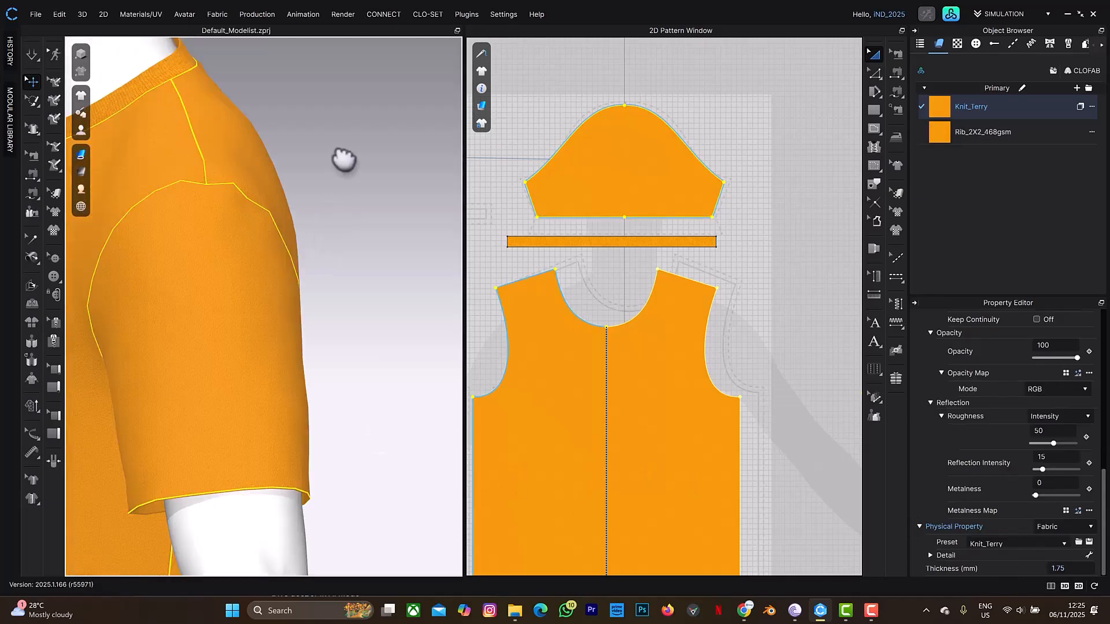
{"action": "right_click_drag", "start_coordinate": [256, 373], "coordinate": [240, 307]}
{"action": "double_click", "coordinate": [1068, 566]}
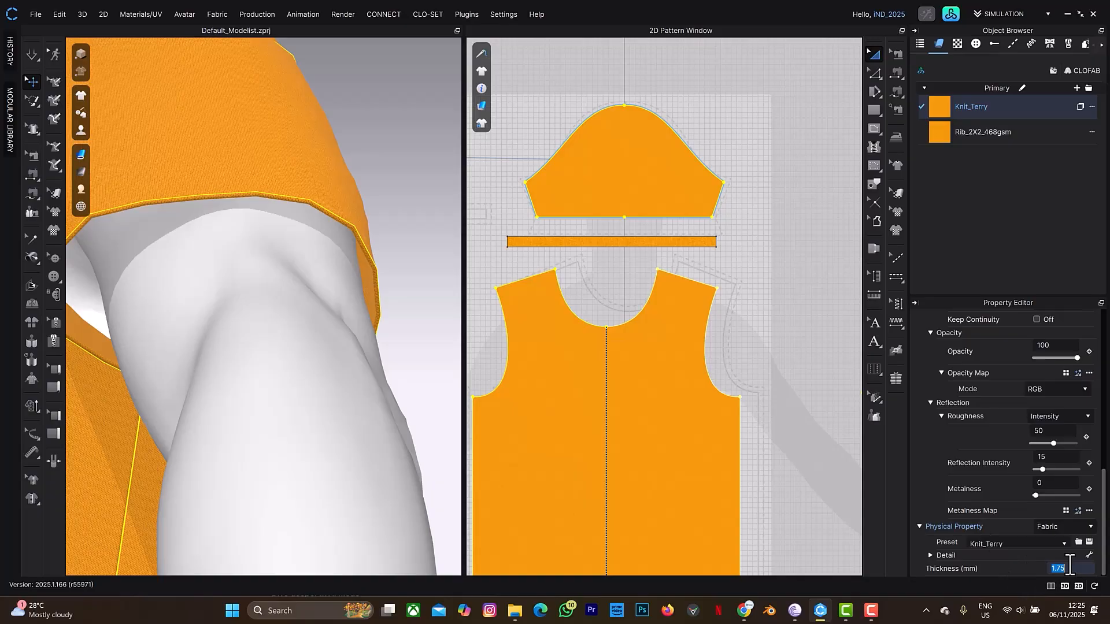
{"action": "type", "text": "5"}
{"action": "key", "text": "Return"}
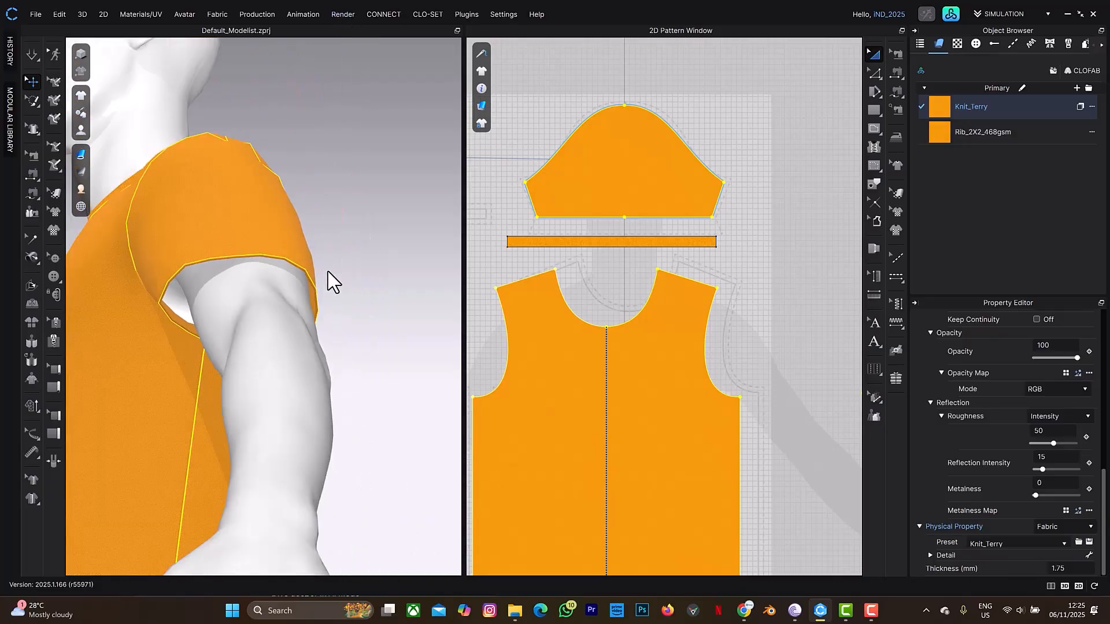
Show the full avatar from the front, open the Render window and display its Image/Video properties
{"action": "key", "text": "2"}
{"action": "left_click", "coordinate": [347, 13]}
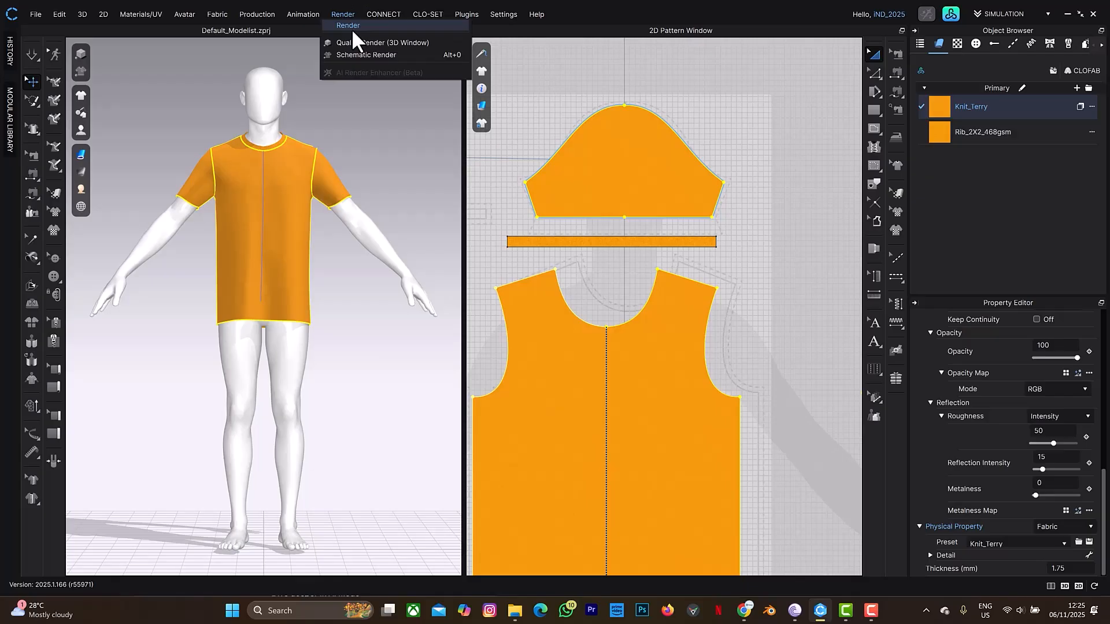
{"action": "left_click", "coordinate": [352, 26]}
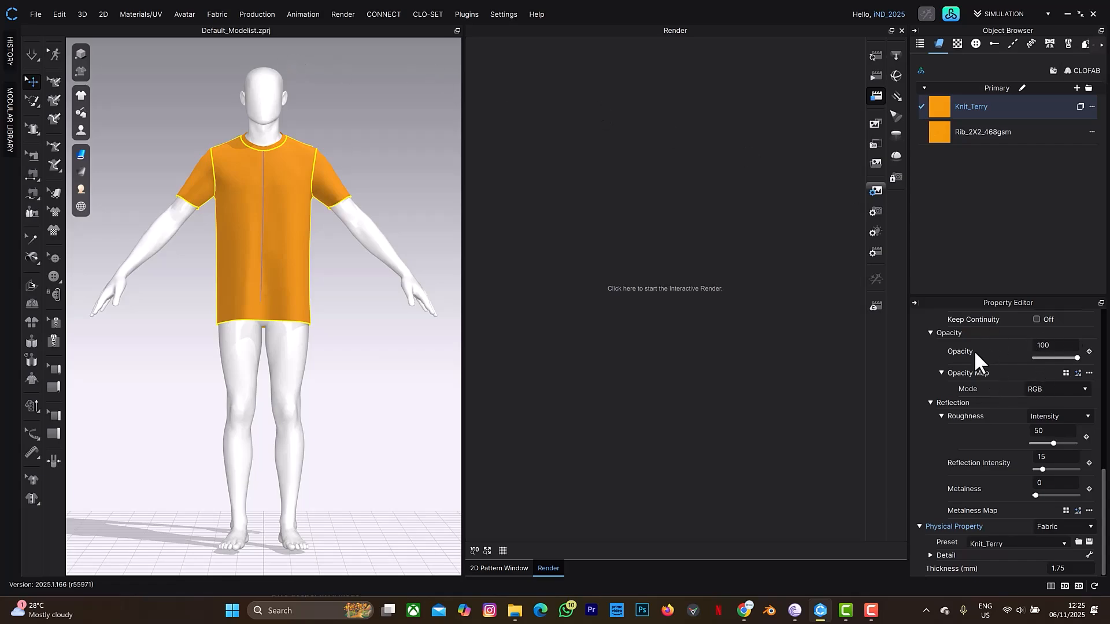
{"action": "left_click", "coordinate": [221, 45]}
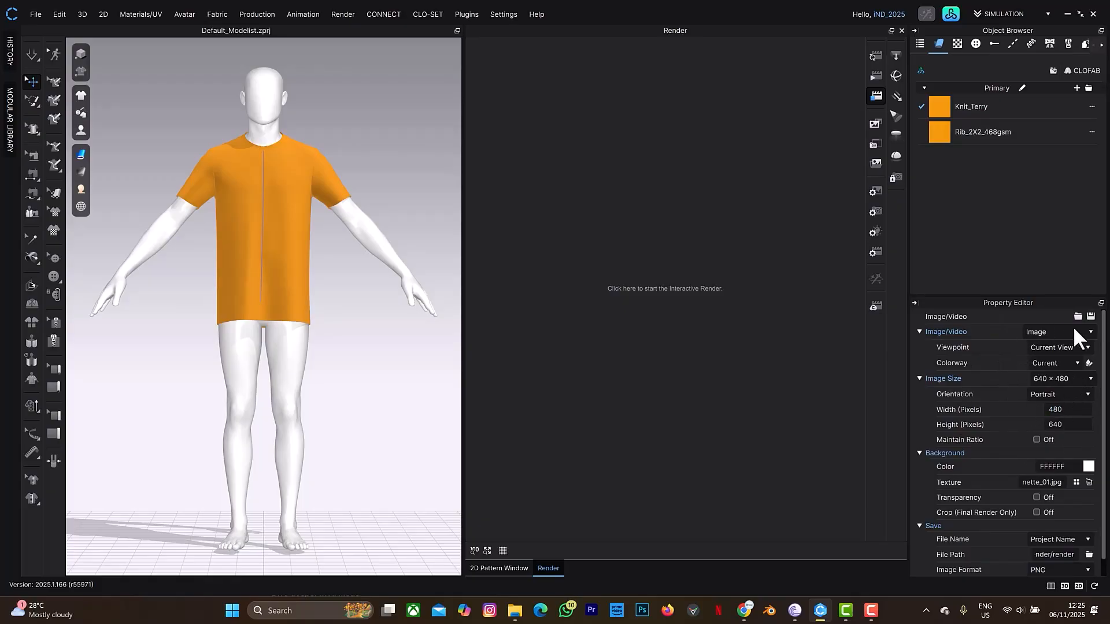
Set the render image to a custom size of 1080 × 1080 pixels
{"action": "left_click", "coordinate": [1076, 408]}
{"action": "type", "text": "197"}
{"action": "left_click", "coordinate": [1066, 427]}
{"action": "type", "text": "1080"}
{"action": "key", "text": "Return"}
{"action": "left_click", "coordinate": [1063, 381]}
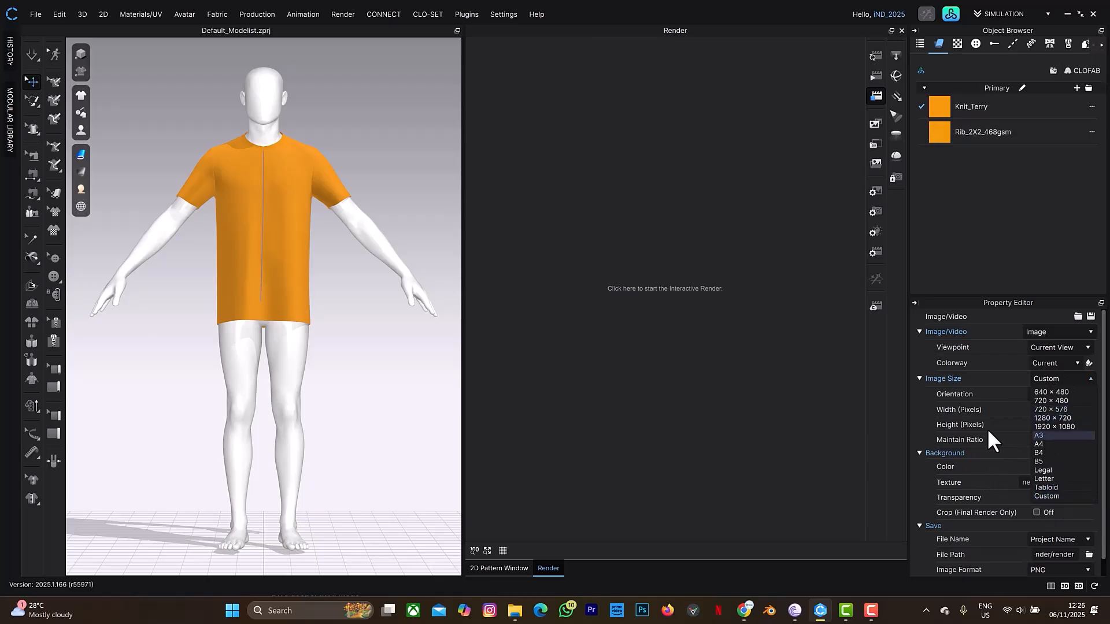
{"action": "left_click", "coordinate": [1048, 495]}
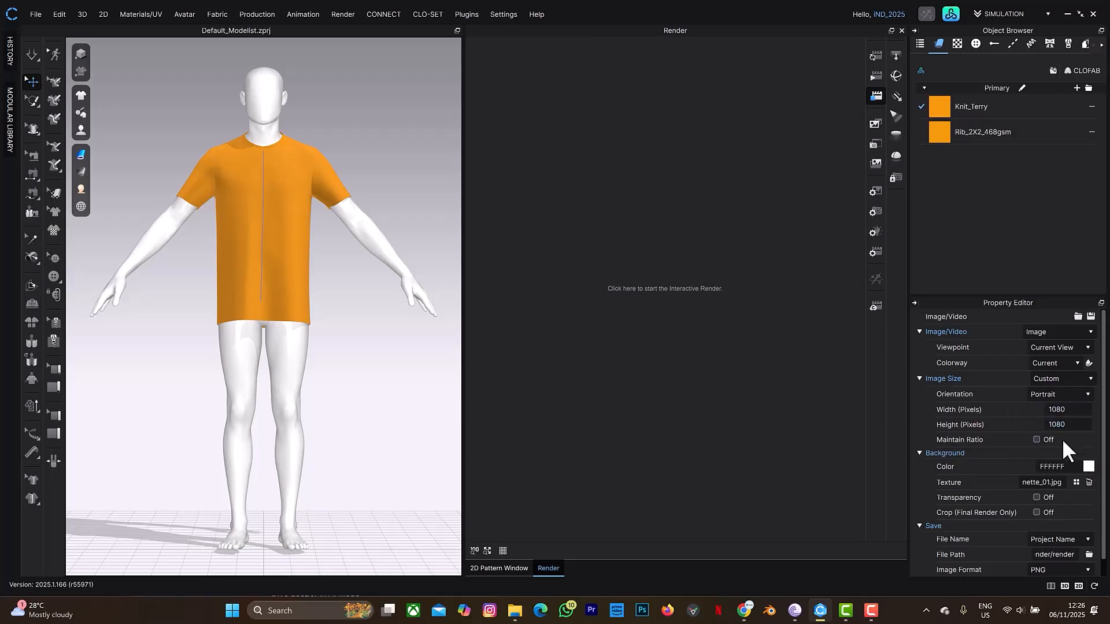
{"action": "scroll", "coordinate": [980, 543], "scroll_direction": "down", "scroll_amount": 1}
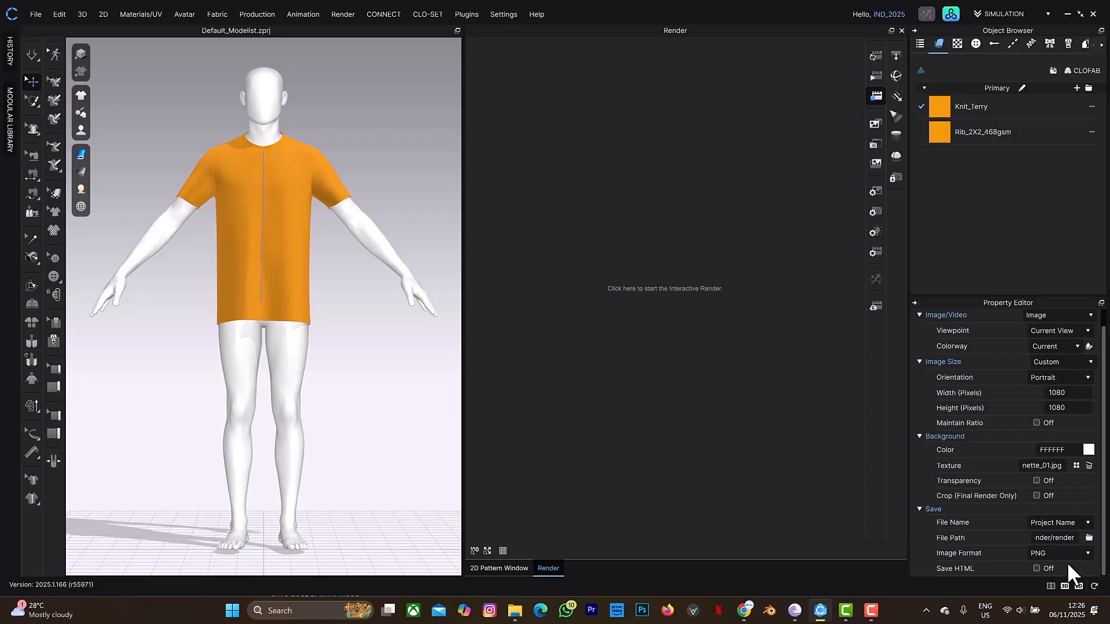
Display the render's Light properties, preview the light presets, and start the interactive render
{"action": "left_click", "coordinate": [875, 232]}
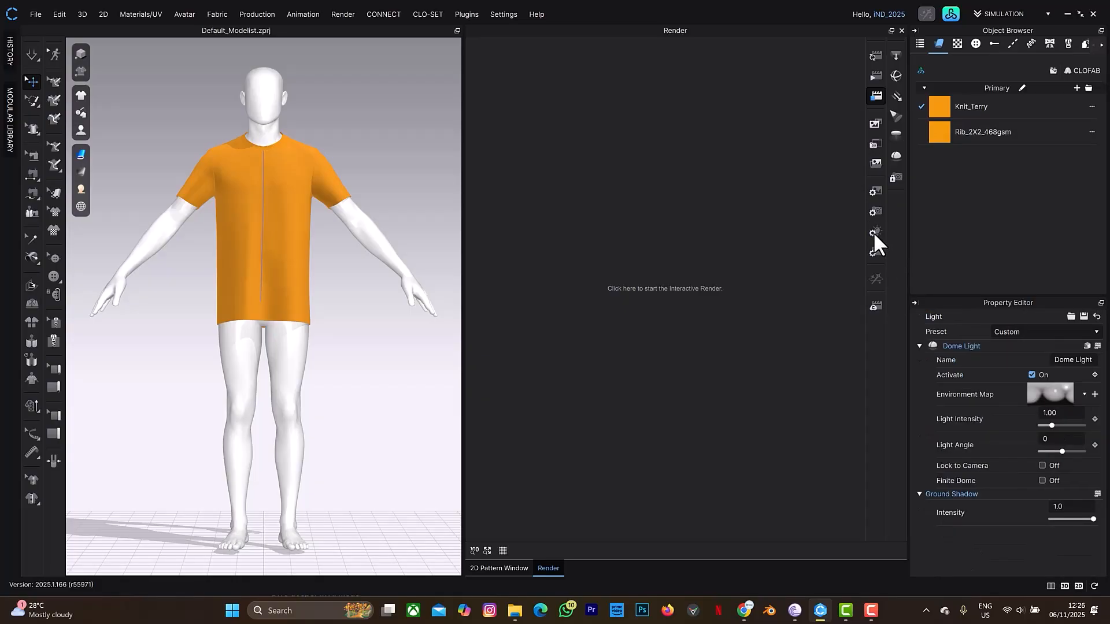
{"action": "left_click", "coordinate": [1028, 331]}
{"action": "mouse_move", "coordinate": [1018, 371]}
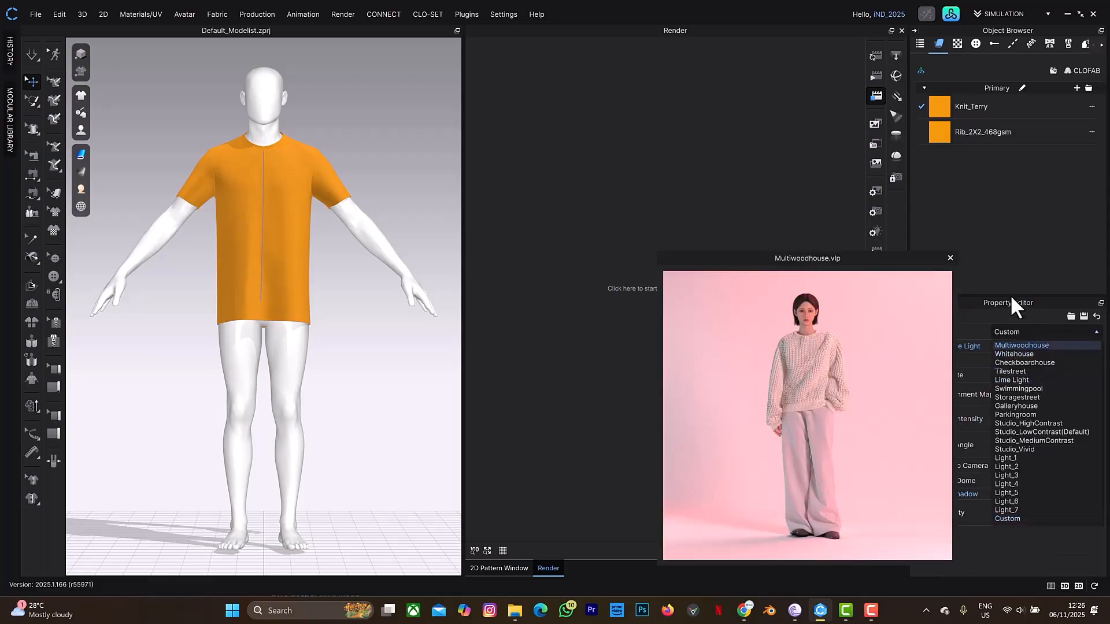
{"action": "left_click", "coordinate": [858, 74]}
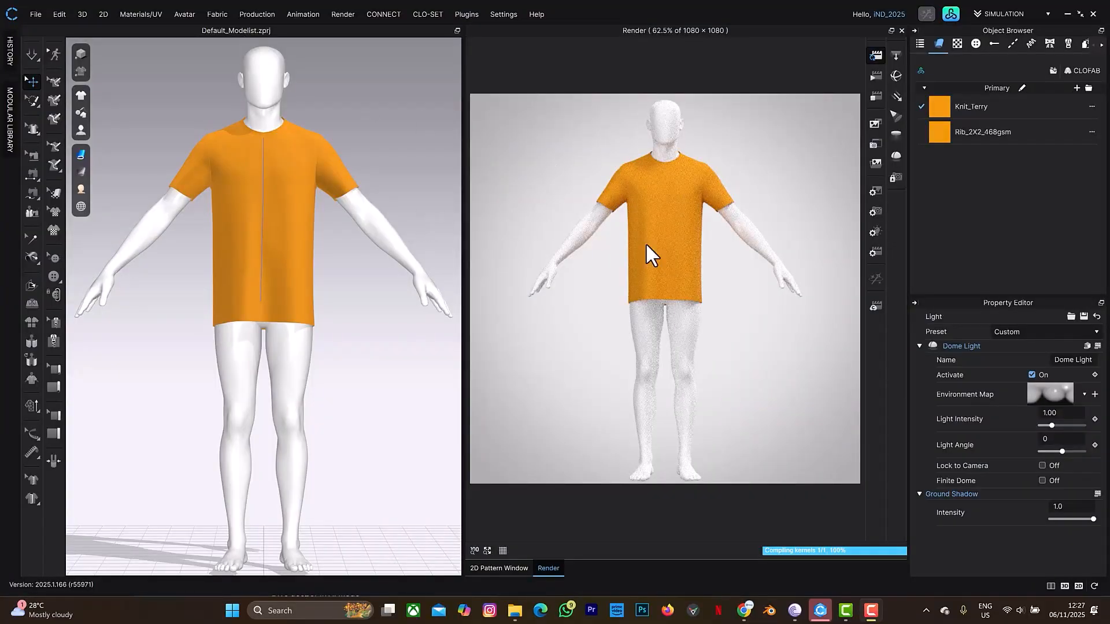
Frame the avatar from the front in the render, from the head down to the upper thighs
{"action": "scroll", "coordinate": [731, 276], "scroll_direction": "up", "scroll_amount": 5}
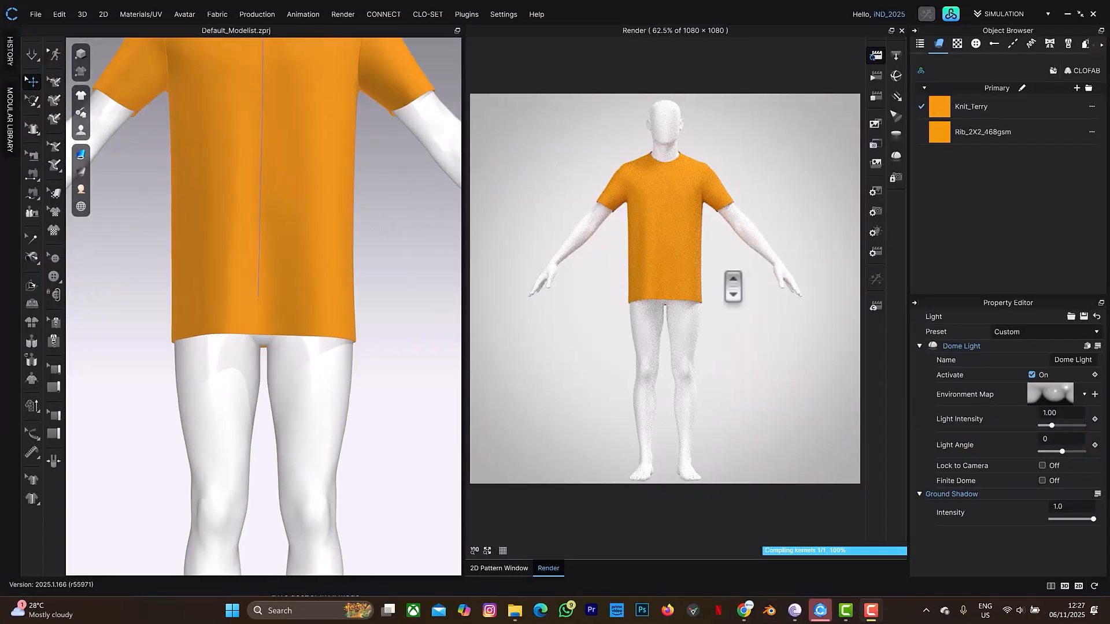
{"action": "scroll", "coordinate": [730, 289], "scroll_direction": "down", "scroll_amount": 5}
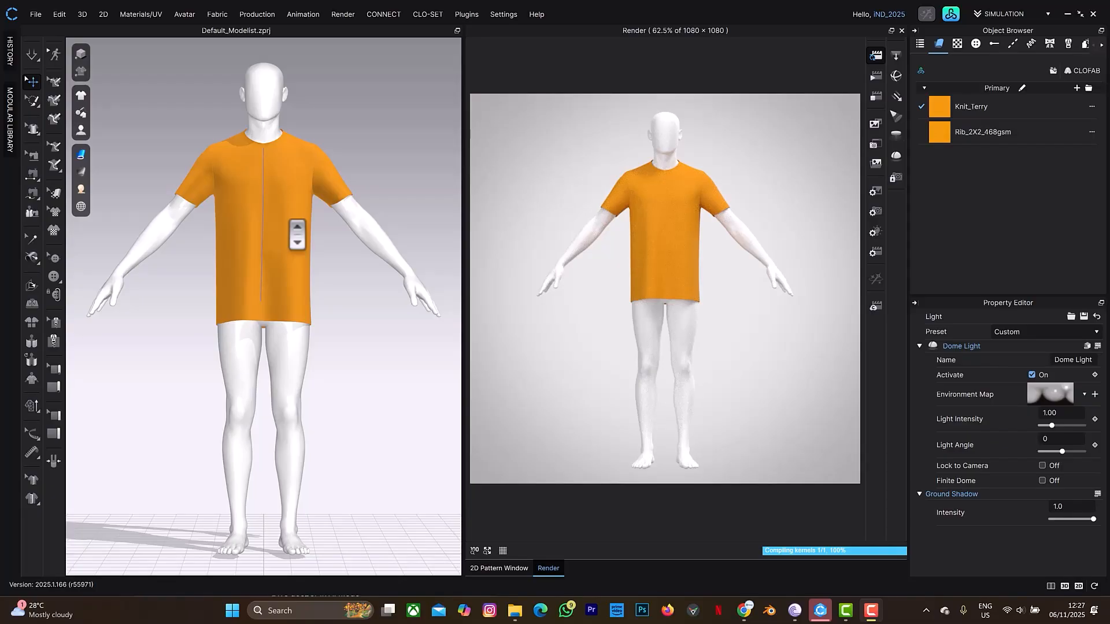
{"action": "mouse_move", "coordinate": [297, 234]}
{"action": "right_mouse_down"}
{"action": "mouse_move", "coordinate": [210, 230]}
{"action": "mouse_move", "coordinate": [268, 237]}
{"action": "mouse_move", "coordinate": [302, 231]}
{"action": "mouse_move", "coordinate": [268, 227]}
{"action": "mouse_move", "coordinate": [289, 218]}
{"action": "mouse_move", "coordinate": [337, 220]}
{"action": "mouse_move", "coordinate": [284, 227]}
{"action": "right_mouse_up"}
{"action": "scroll", "coordinate": [391, 246], "scroll_direction": "down", "scroll_amount": 2}
{"action": "scroll", "coordinate": [399, 250], "scroll_direction": "up", "scroll_amount": 3}
{"action": "scroll", "coordinate": [396, 248], "scroll_direction": "down", "scroll_amount": 1}
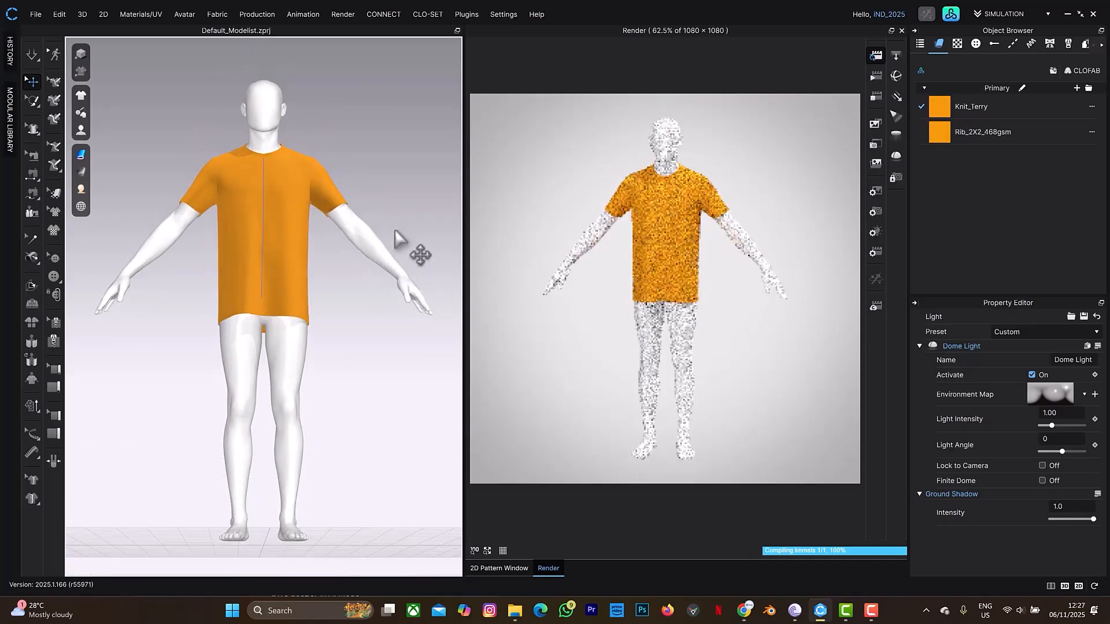
{"action": "scroll", "coordinate": [397, 248], "scroll_direction": "up", "scroll_amount": 2}
{"action": "middle_click_drag", "start_coordinate": [384, 199], "coordinate": [397, 329]}
{"action": "middle_click_drag", "start_coordinate": [721, 326], "coordinate": [699, 279]}
{"action": "scroll", "coordinate": [675, 216], "scroll_direction": "up", "scroll_amount": 2}
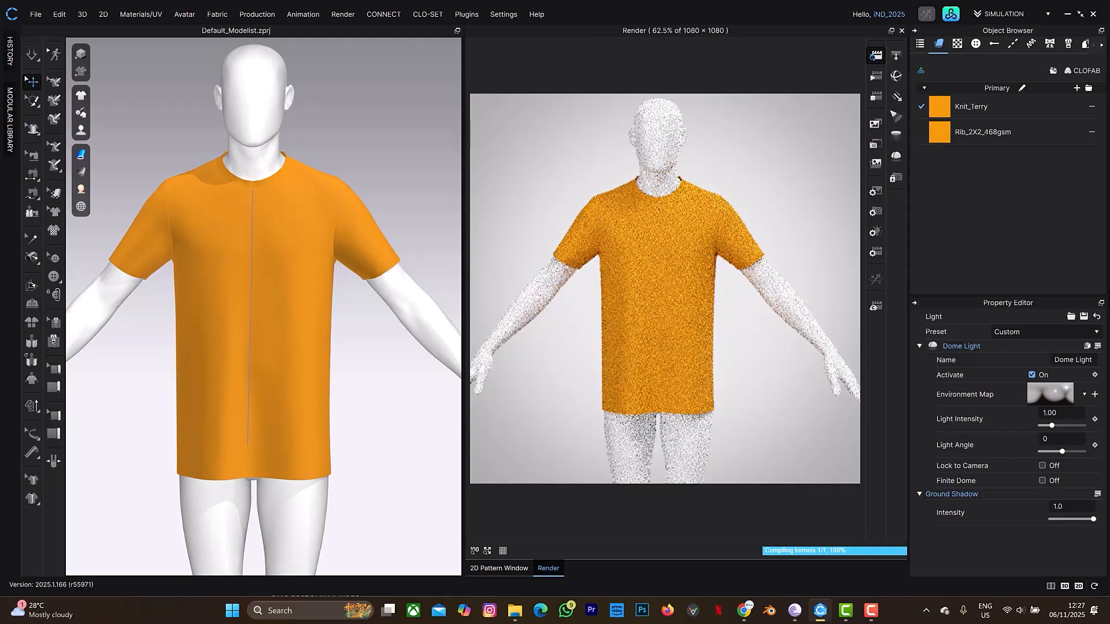
Try the Light_7 preset for the render lighting
{"action": "left_click", "coordinate": [1073, 334]}
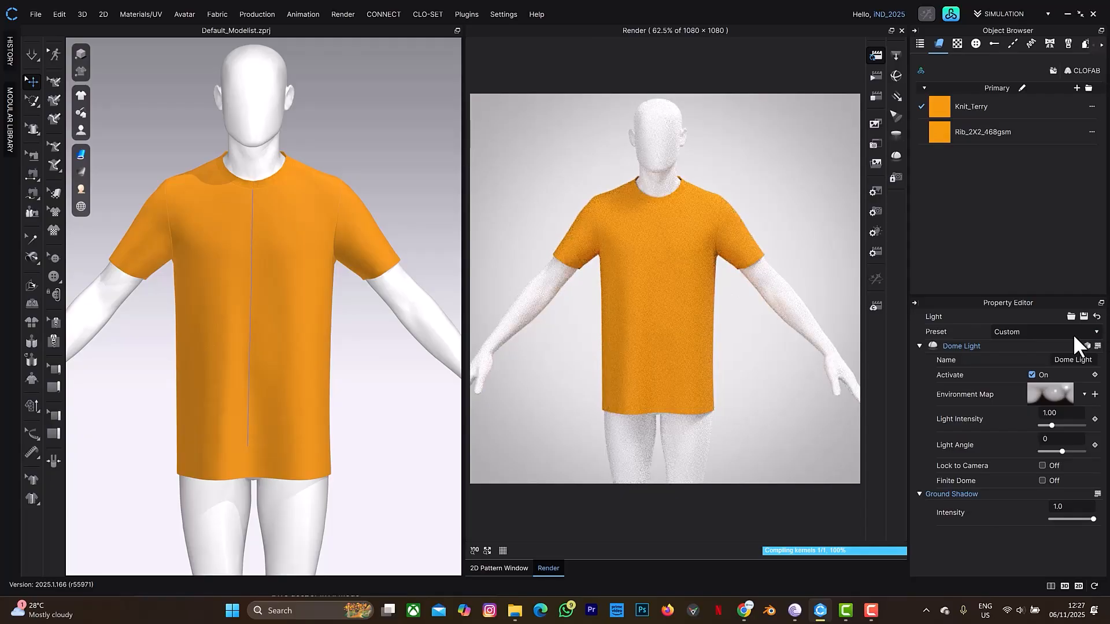
{"action": "left_click", "coordinate": [1056, 346]}
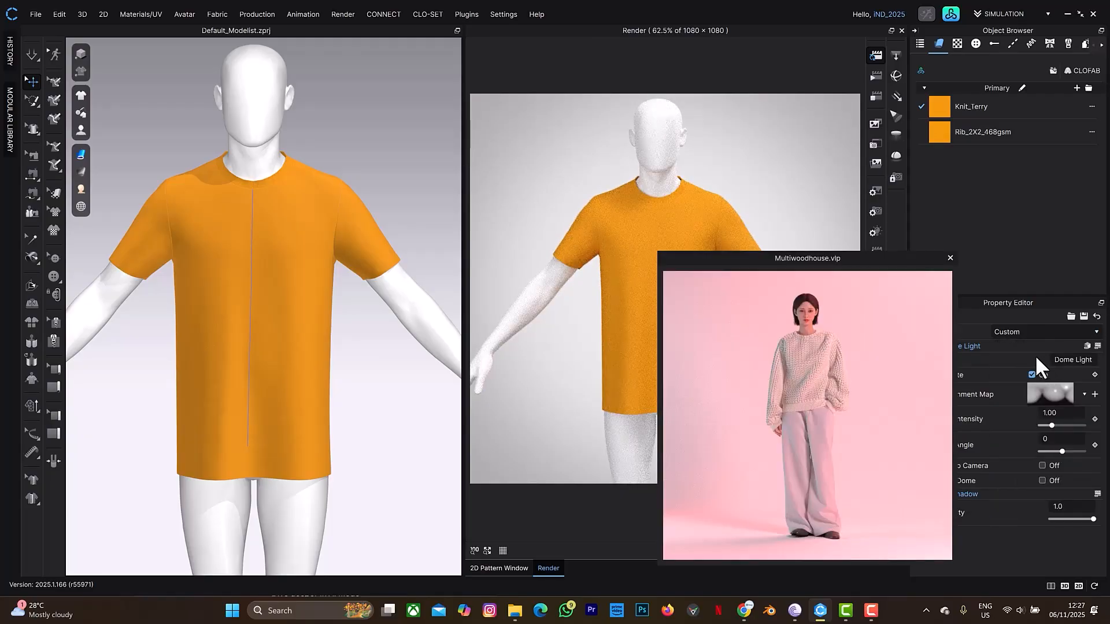
{"action": "left_click", "coordinate": [1027, 332]}
{"action": "left_click", "coordinate": [1026, 332]}
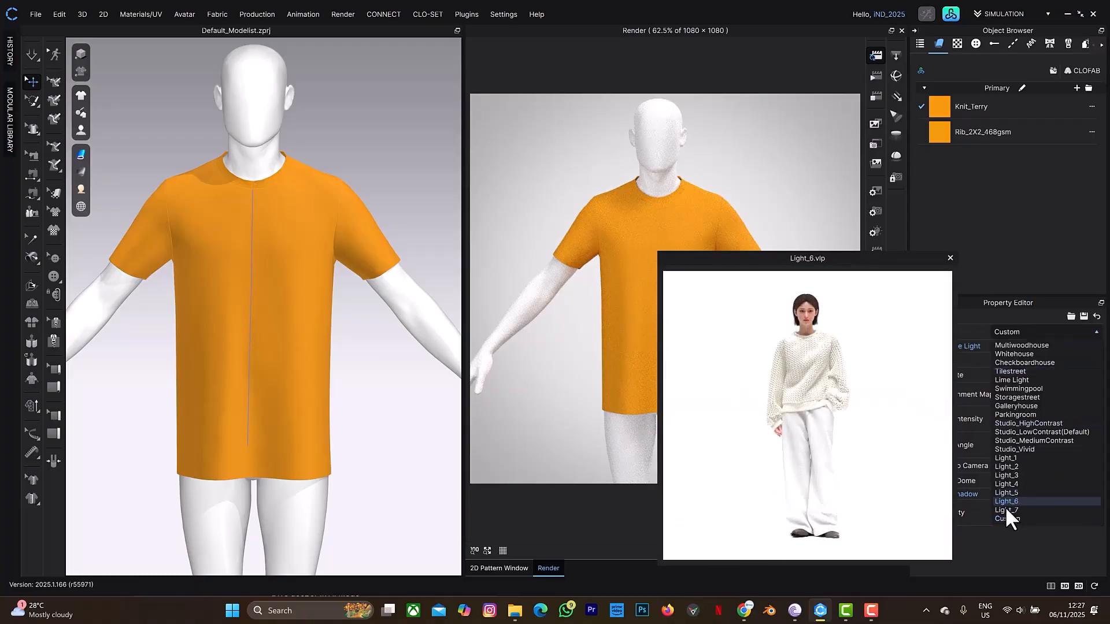
{"action": "left_click", "coordinate": [1006, 507]}
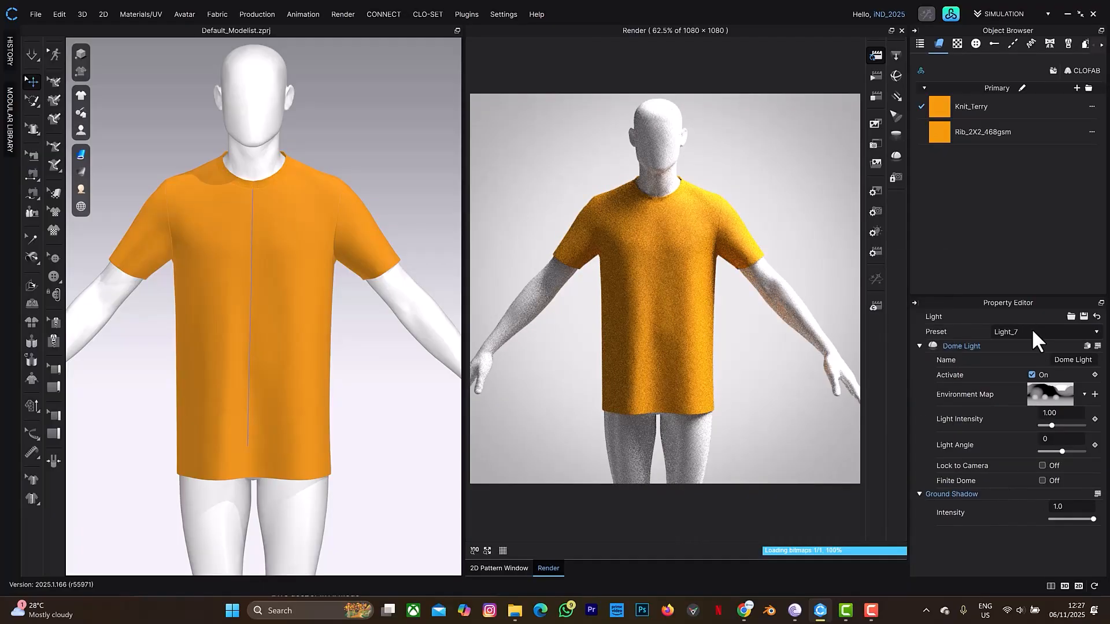
Apply the Light_2 preset to the render lighting
{"action": "left_click", "coordinate": [1032, 328]}
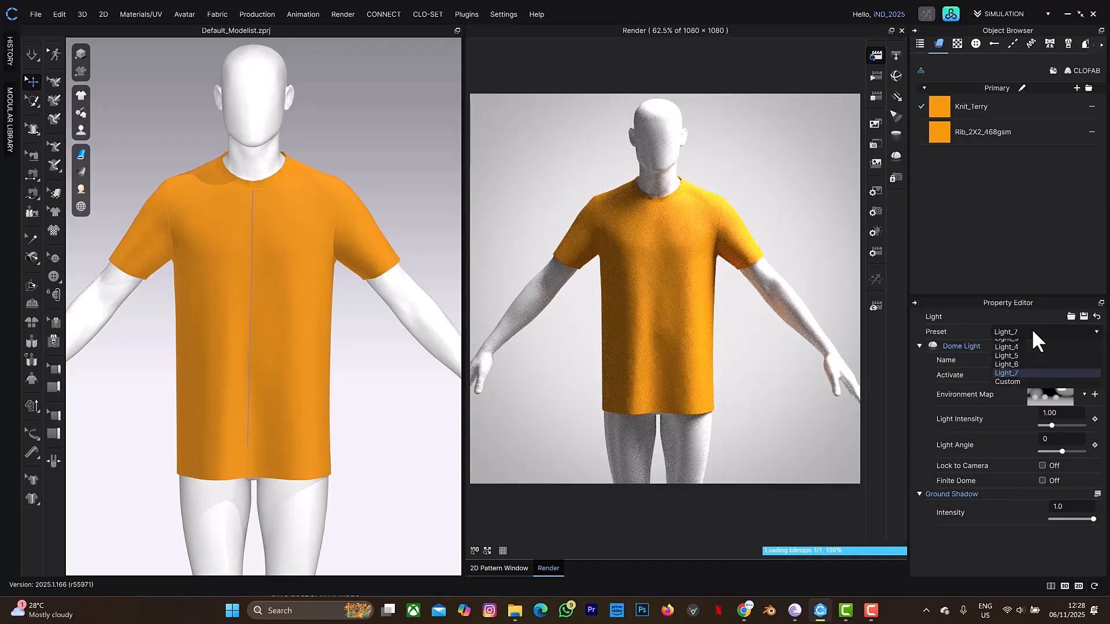
{"action": "mouse_move", "coordinate": [1022, 463]}
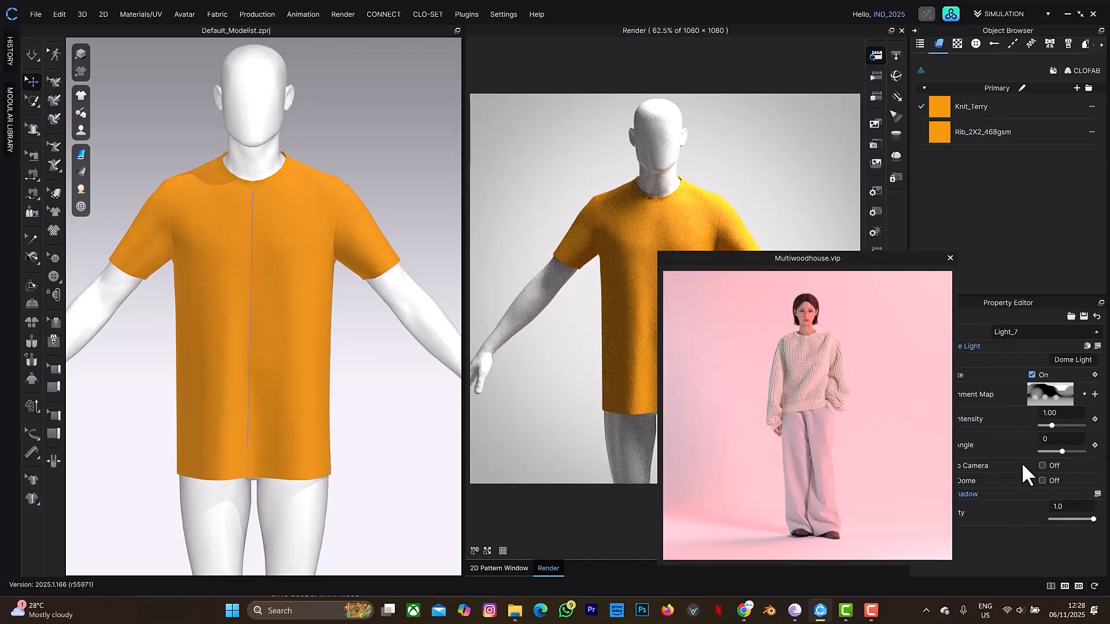
{"action": "left_click", "coordinate": [1097, 333]}
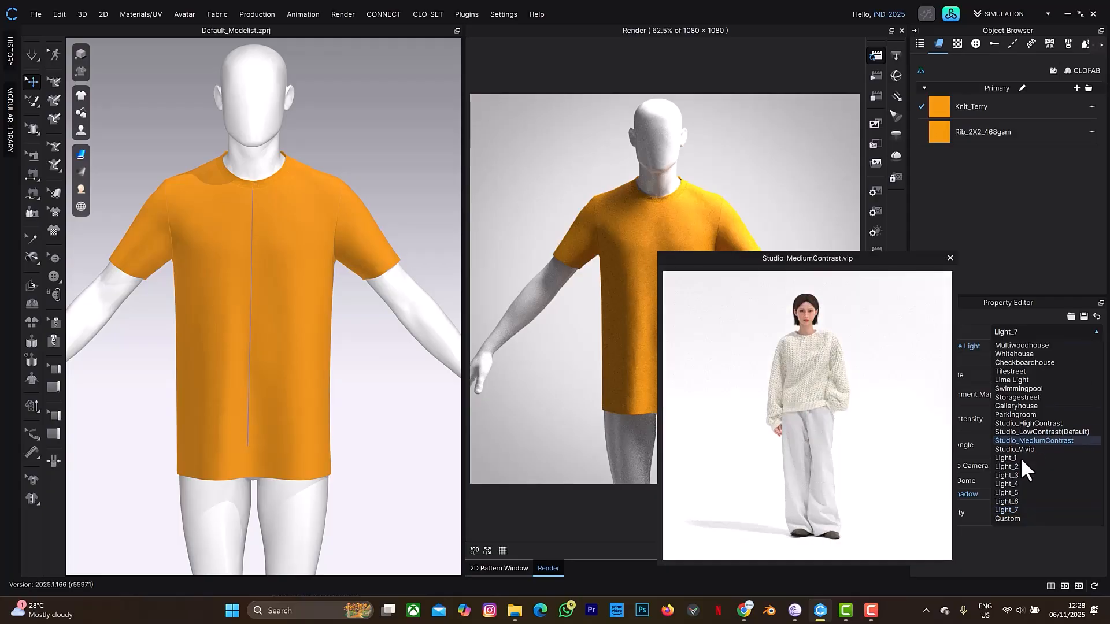
{"action": "left_click", "coordinate": [1008, 466]}
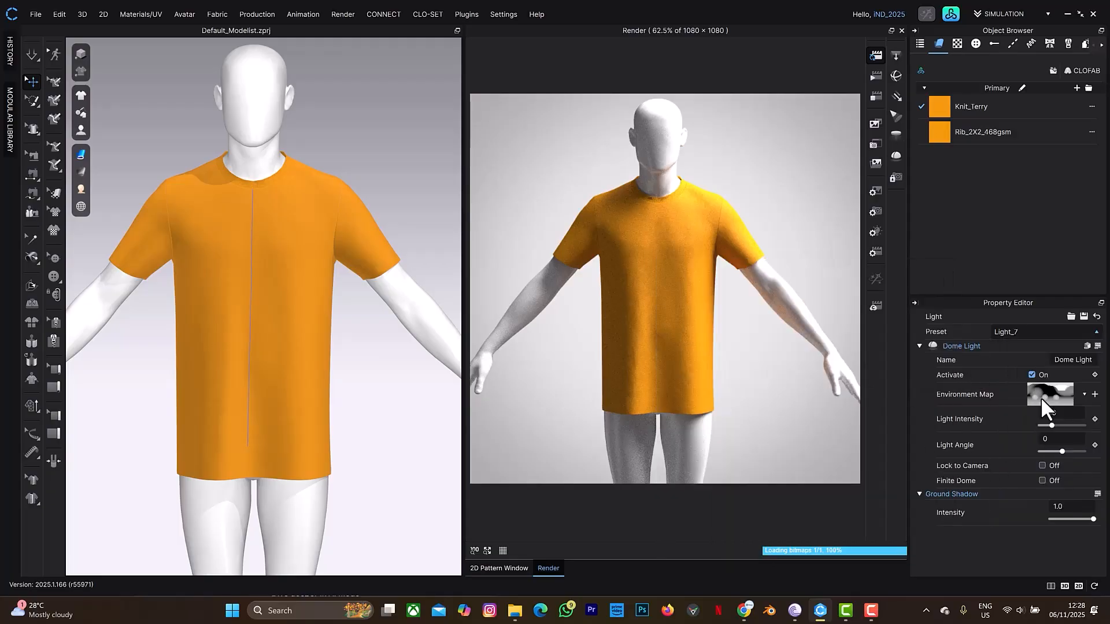
Set the dome light's angle to 113 and its intensity to 0.40
{"action": "left_click_drag", "start_coordinate": [1057, 449], "coordinate": [1072, 456]}
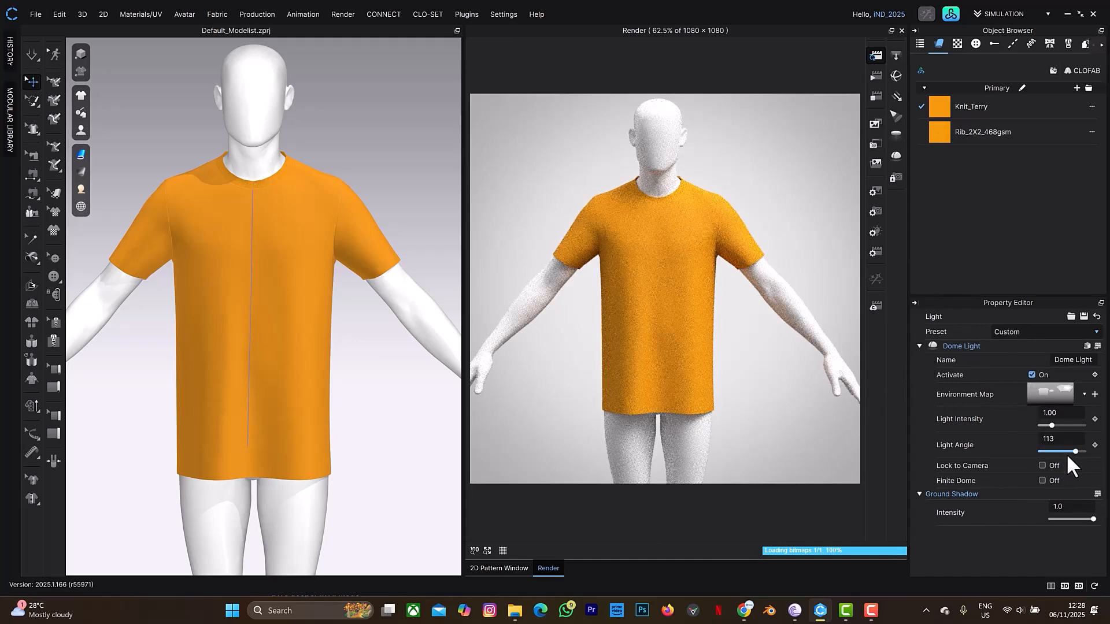
{"action": "left_click", "coordinate": [1061, 439]}
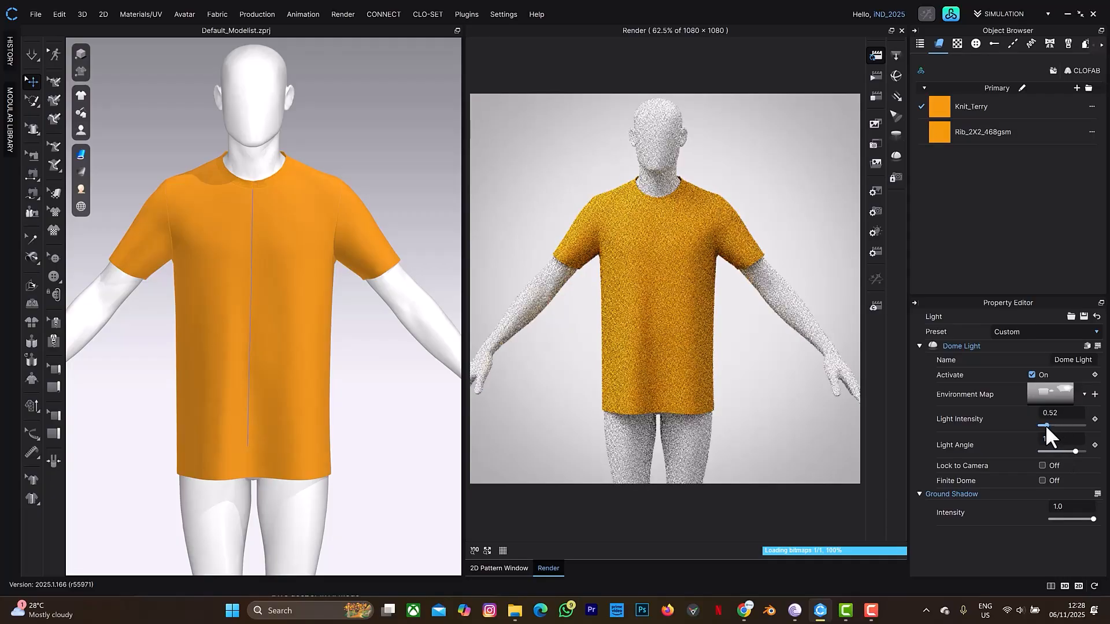
{"action": "left_click", "coordinate": [1045, 425]}
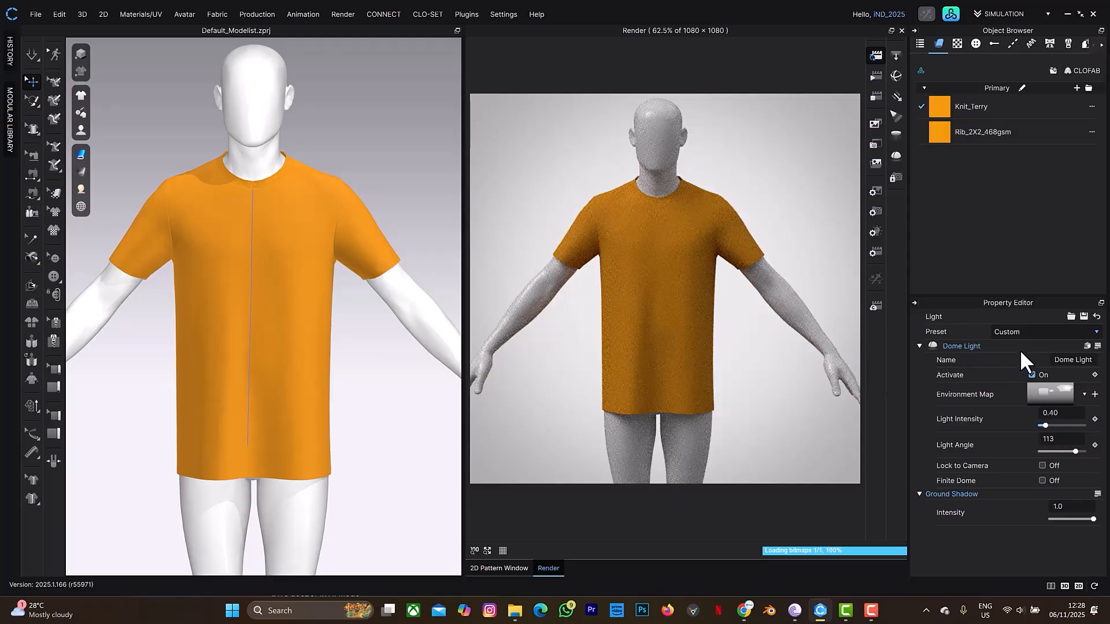
Turn on background transparency for the render image and run the final render
{"action": "left_click", "coordinate": [874, 191]}
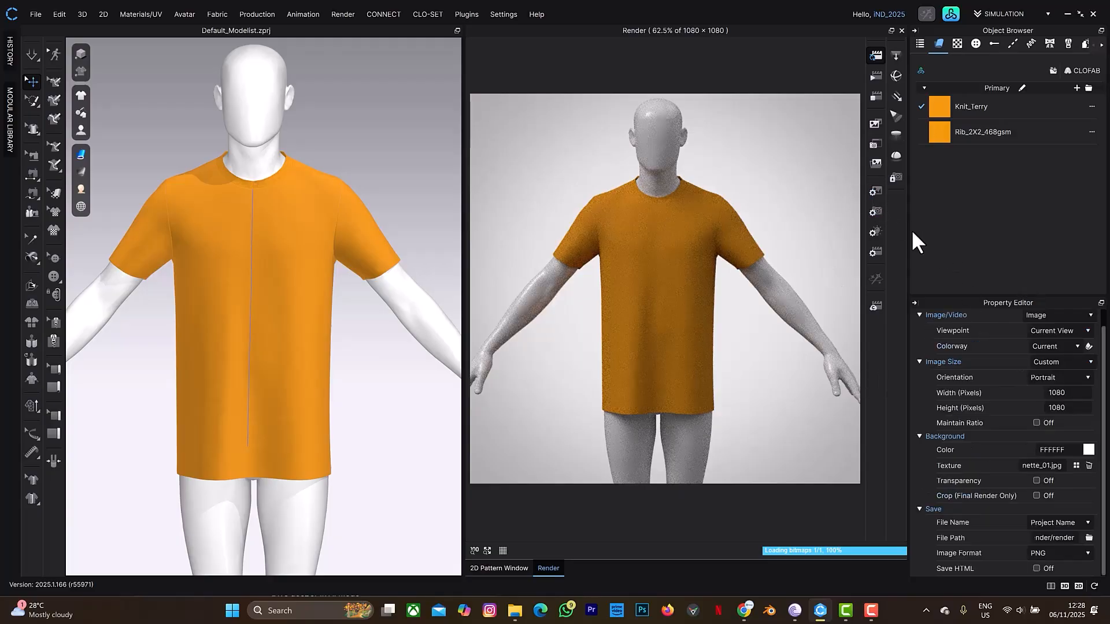
{"action": "left_click", "coordinate": [1036, 481]}
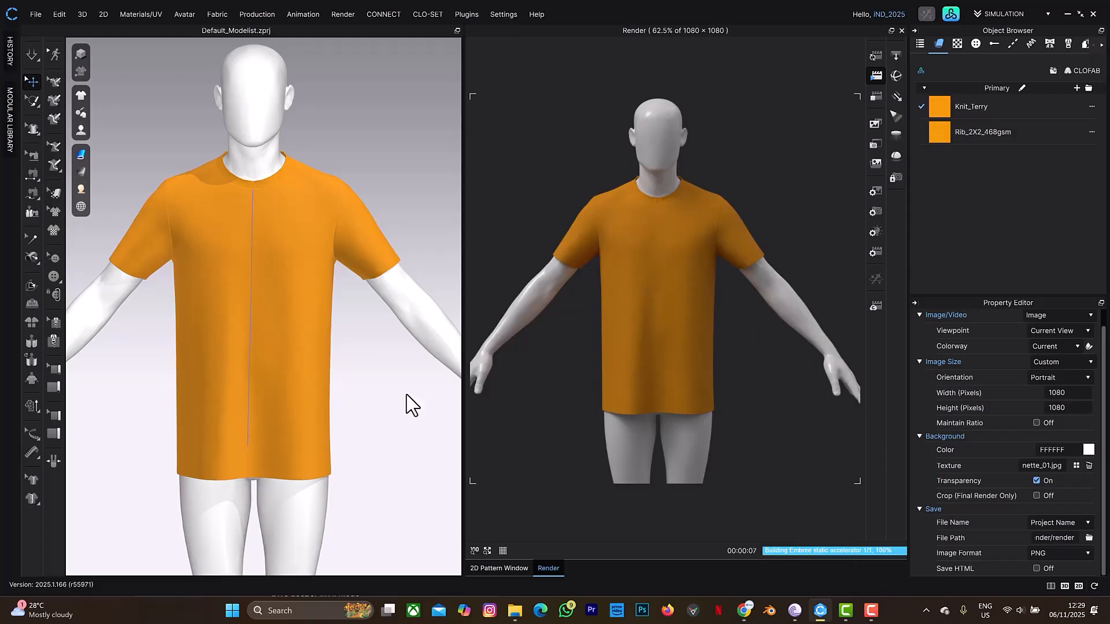
Turn the avatar to a three-quarter front view and check the saved render in its output folder
{"action": "right_click_drag", "start_coordinate": [151, 233], "coordinate": [341, 222]}
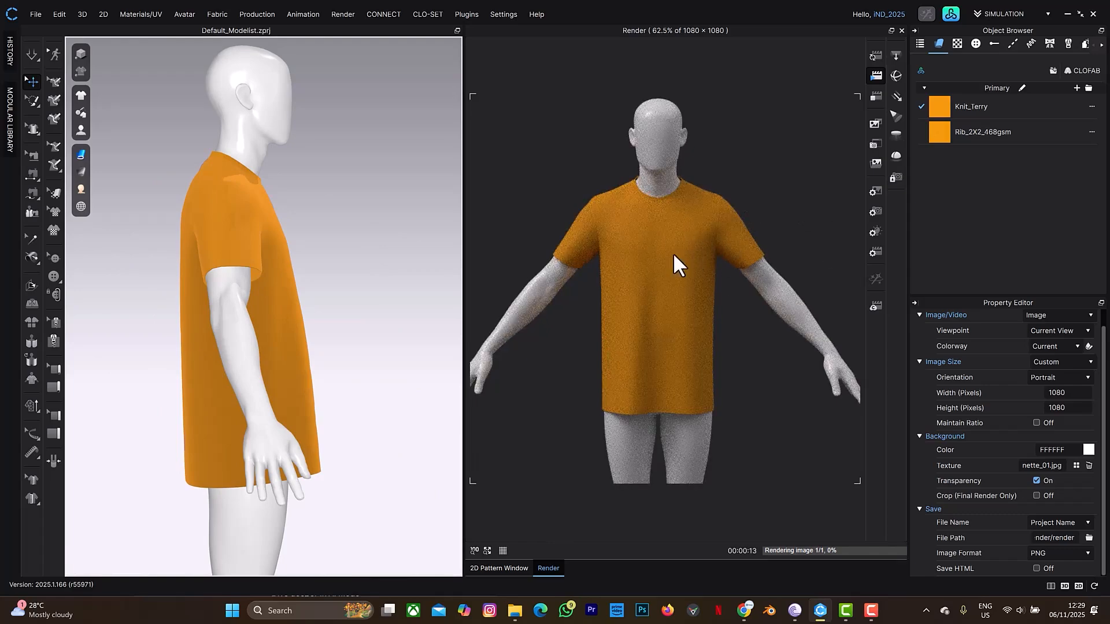
{"action": "right_click_drag", "start_coordinate": [350, 255], "coordinate": [714, 228]}
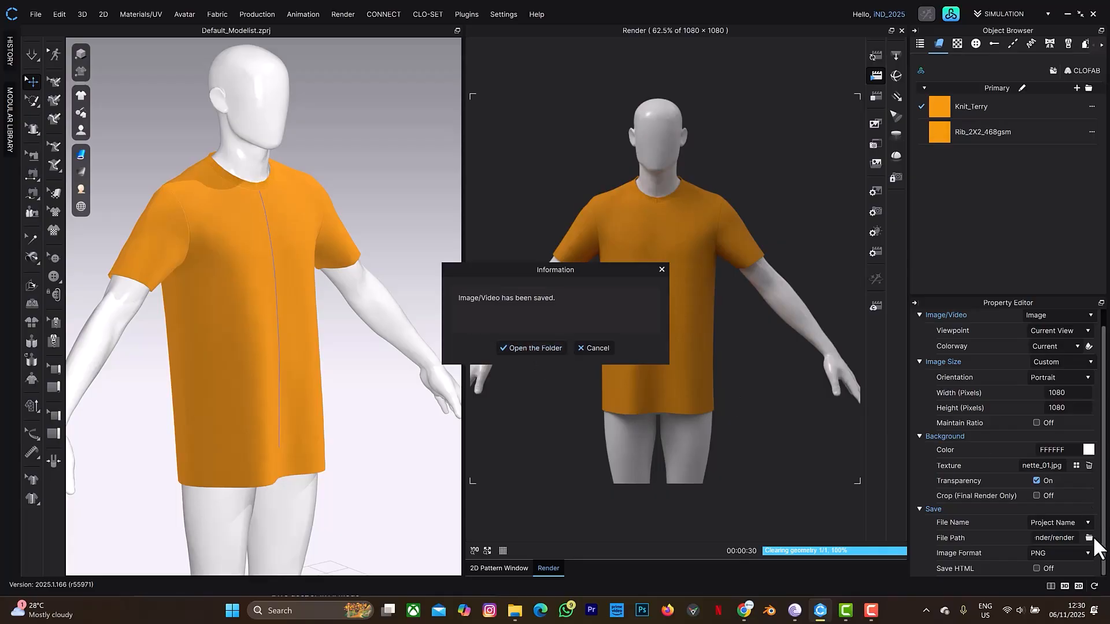
{"action": "left_click", "coordinate": [542, 350]}
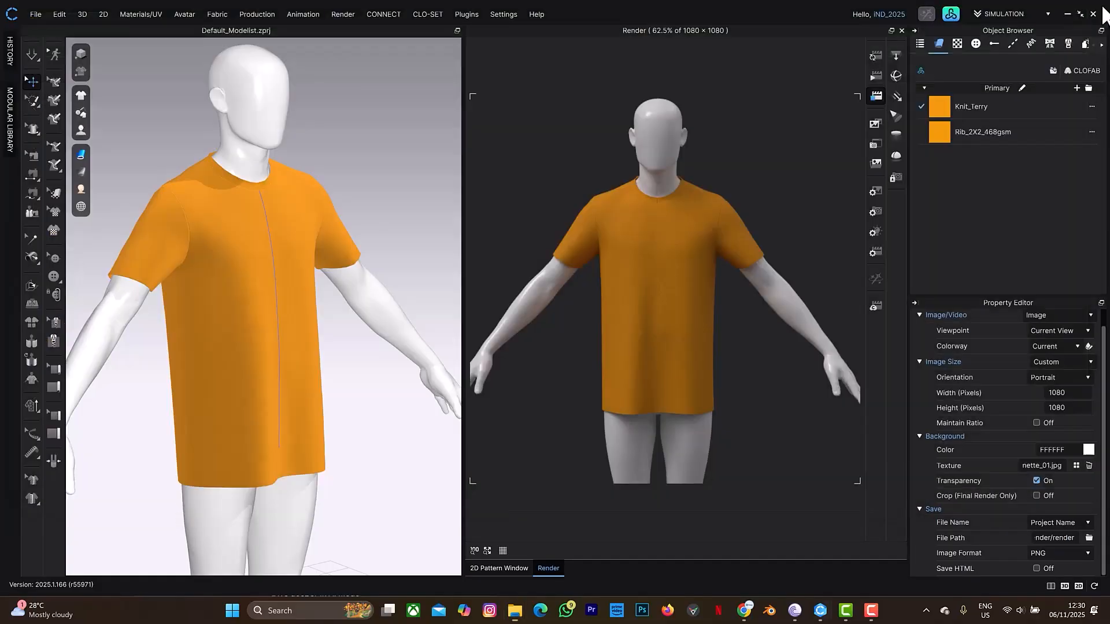
{"action": "left_click", "coordinate": [1102, 8]}
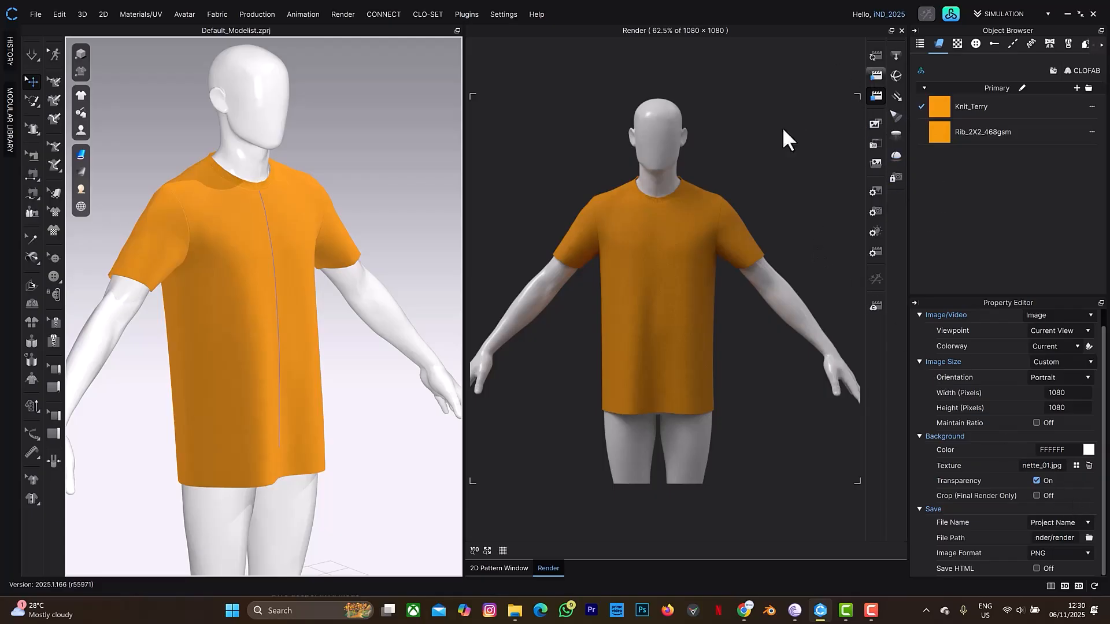
Render the three-quarter view interactively and start saving it as an image file
{"action": "left_click", "coordinate": [871, 72]}
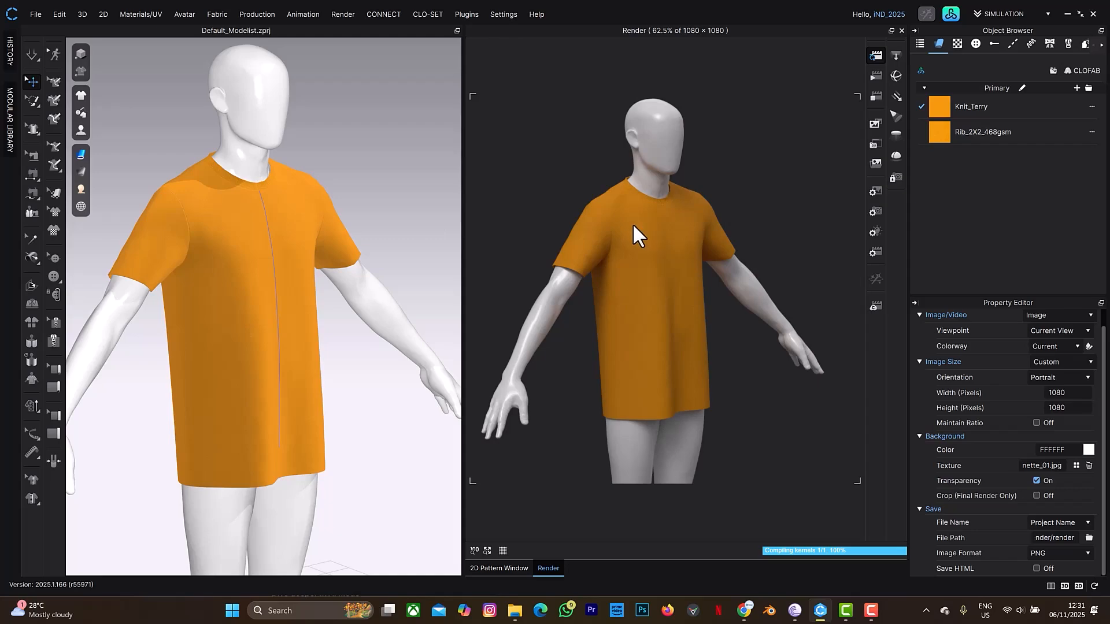
{"action": "left_click", "coordinate": [879, 145]}
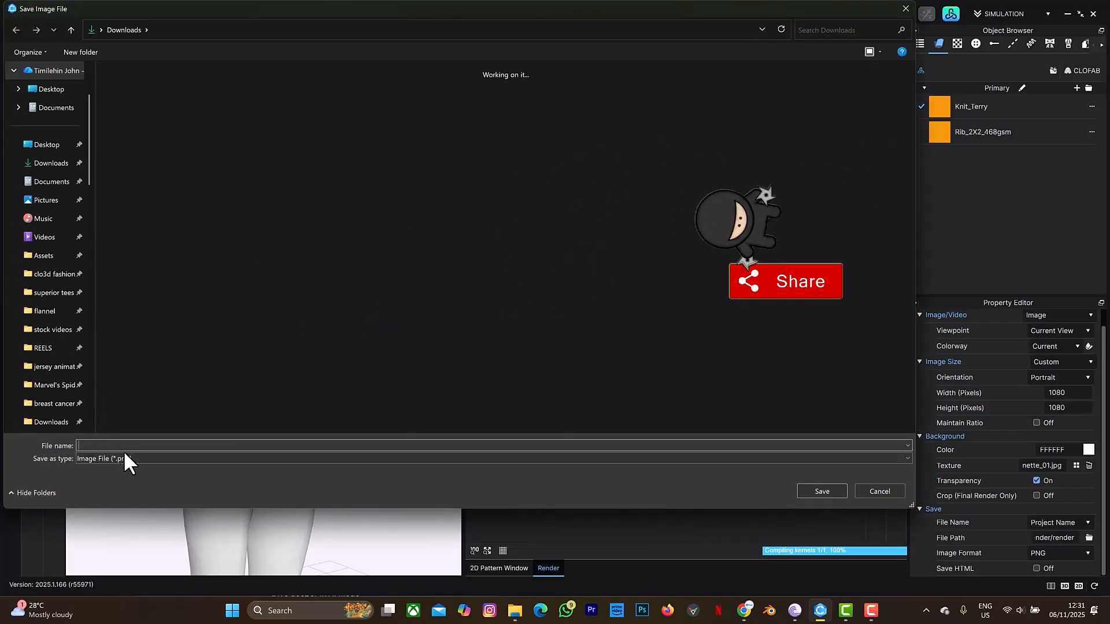